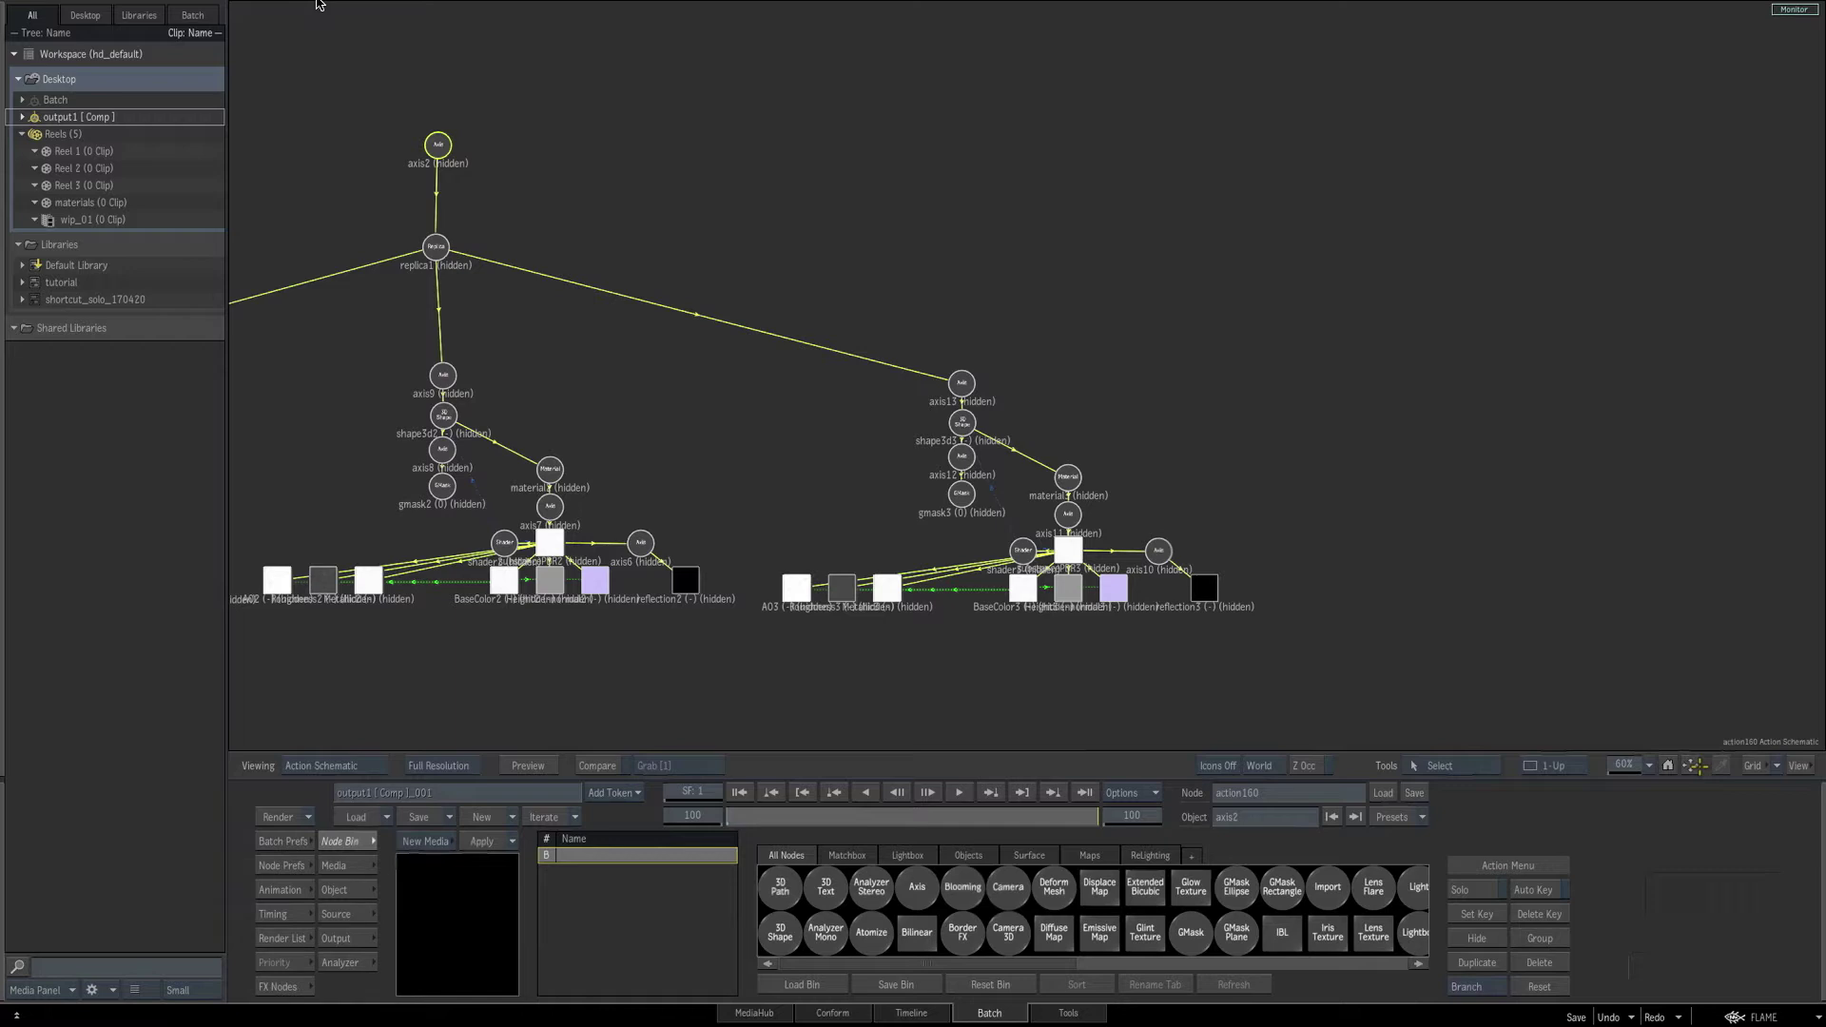
# Examine the annotated watch dial frame in the Paint node, and return to the Action schematic.
pyautogui.press('F4')
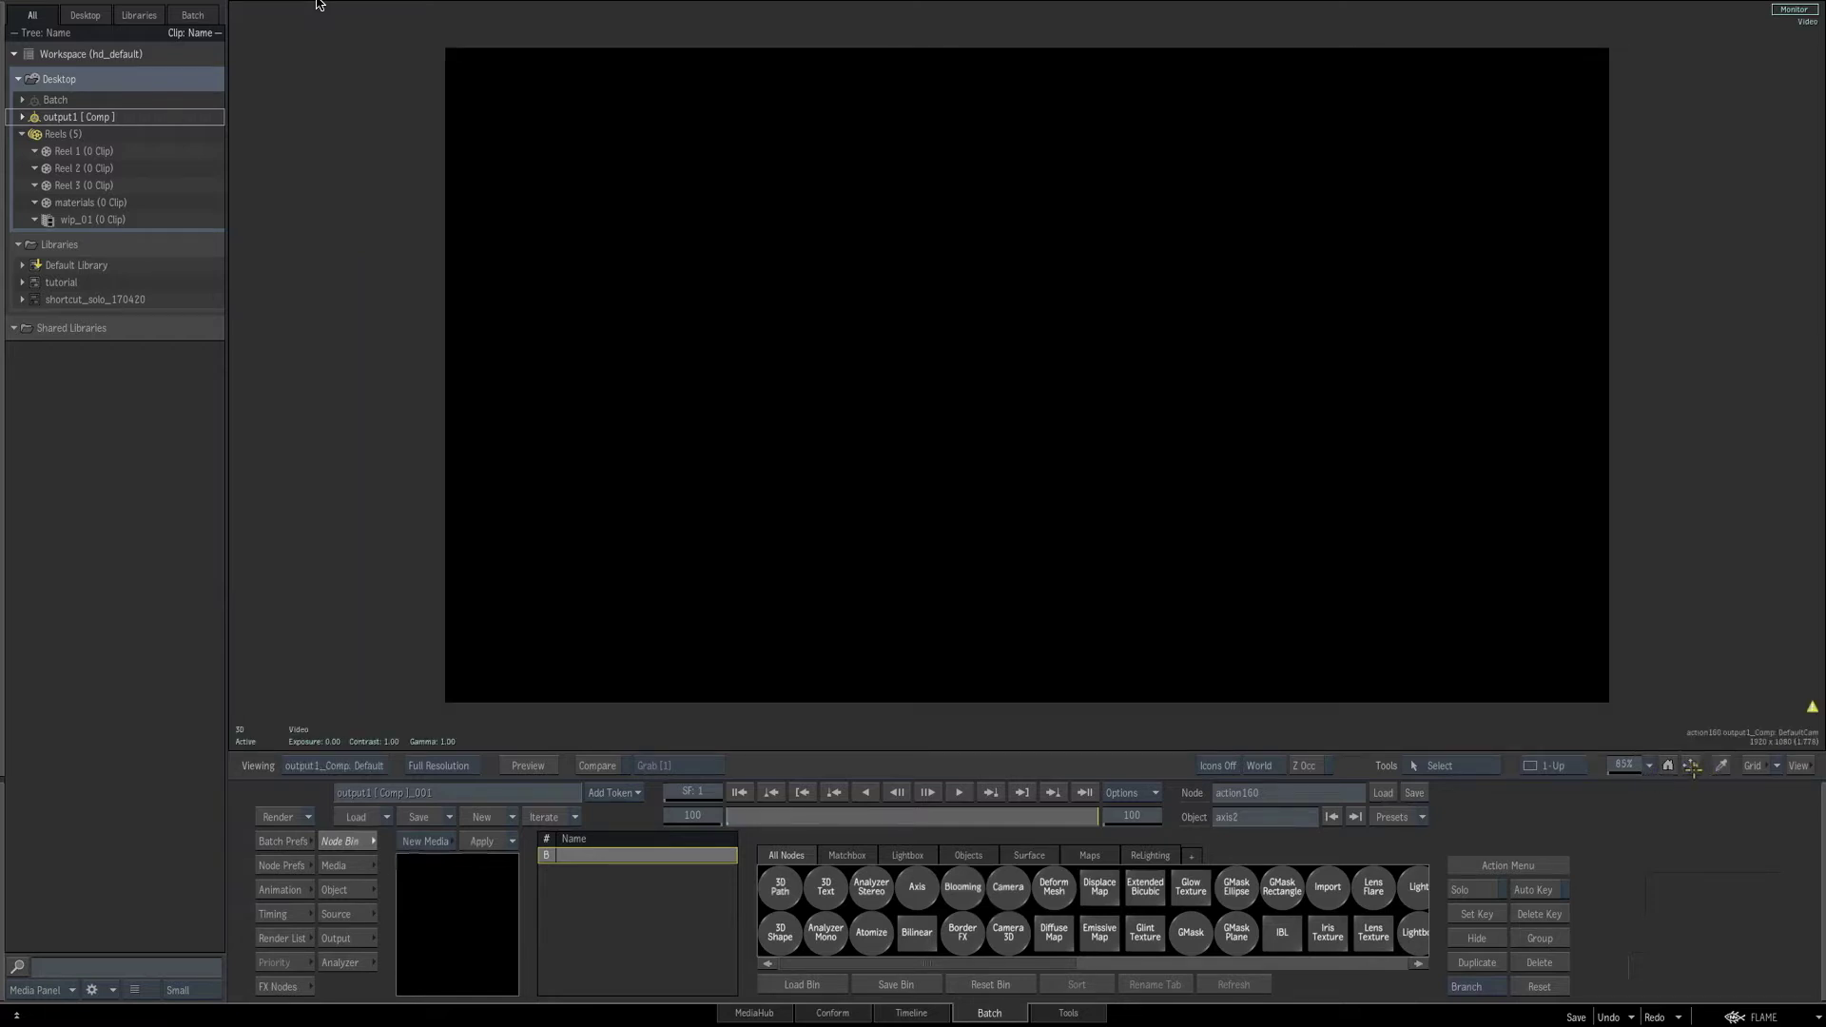
pyautogui.click(1752, 765)
pyautogui.click(1085, 873)
pyautogui.click(1072, 881)
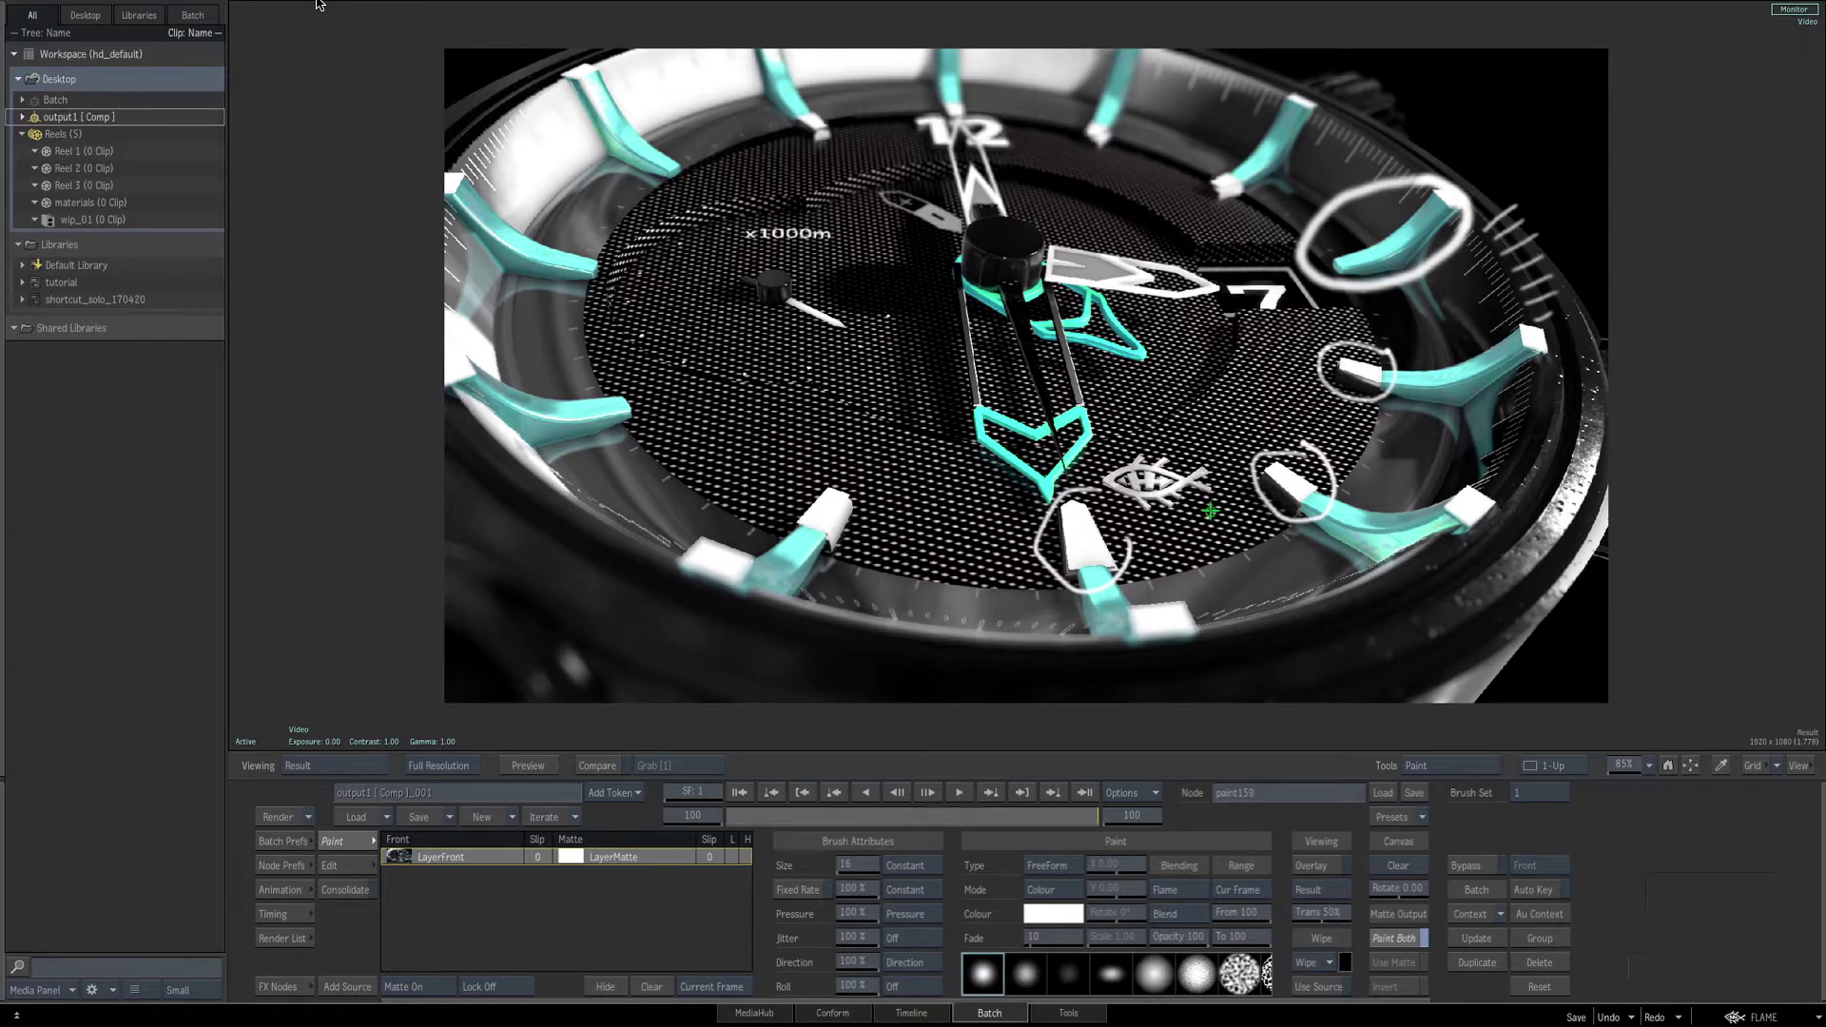
pyautogui.press('Escape')
pyautogui.press('Escape')
pyautogui.moveTo(1313, 459); pyautogui.dragTo(1277, 418)
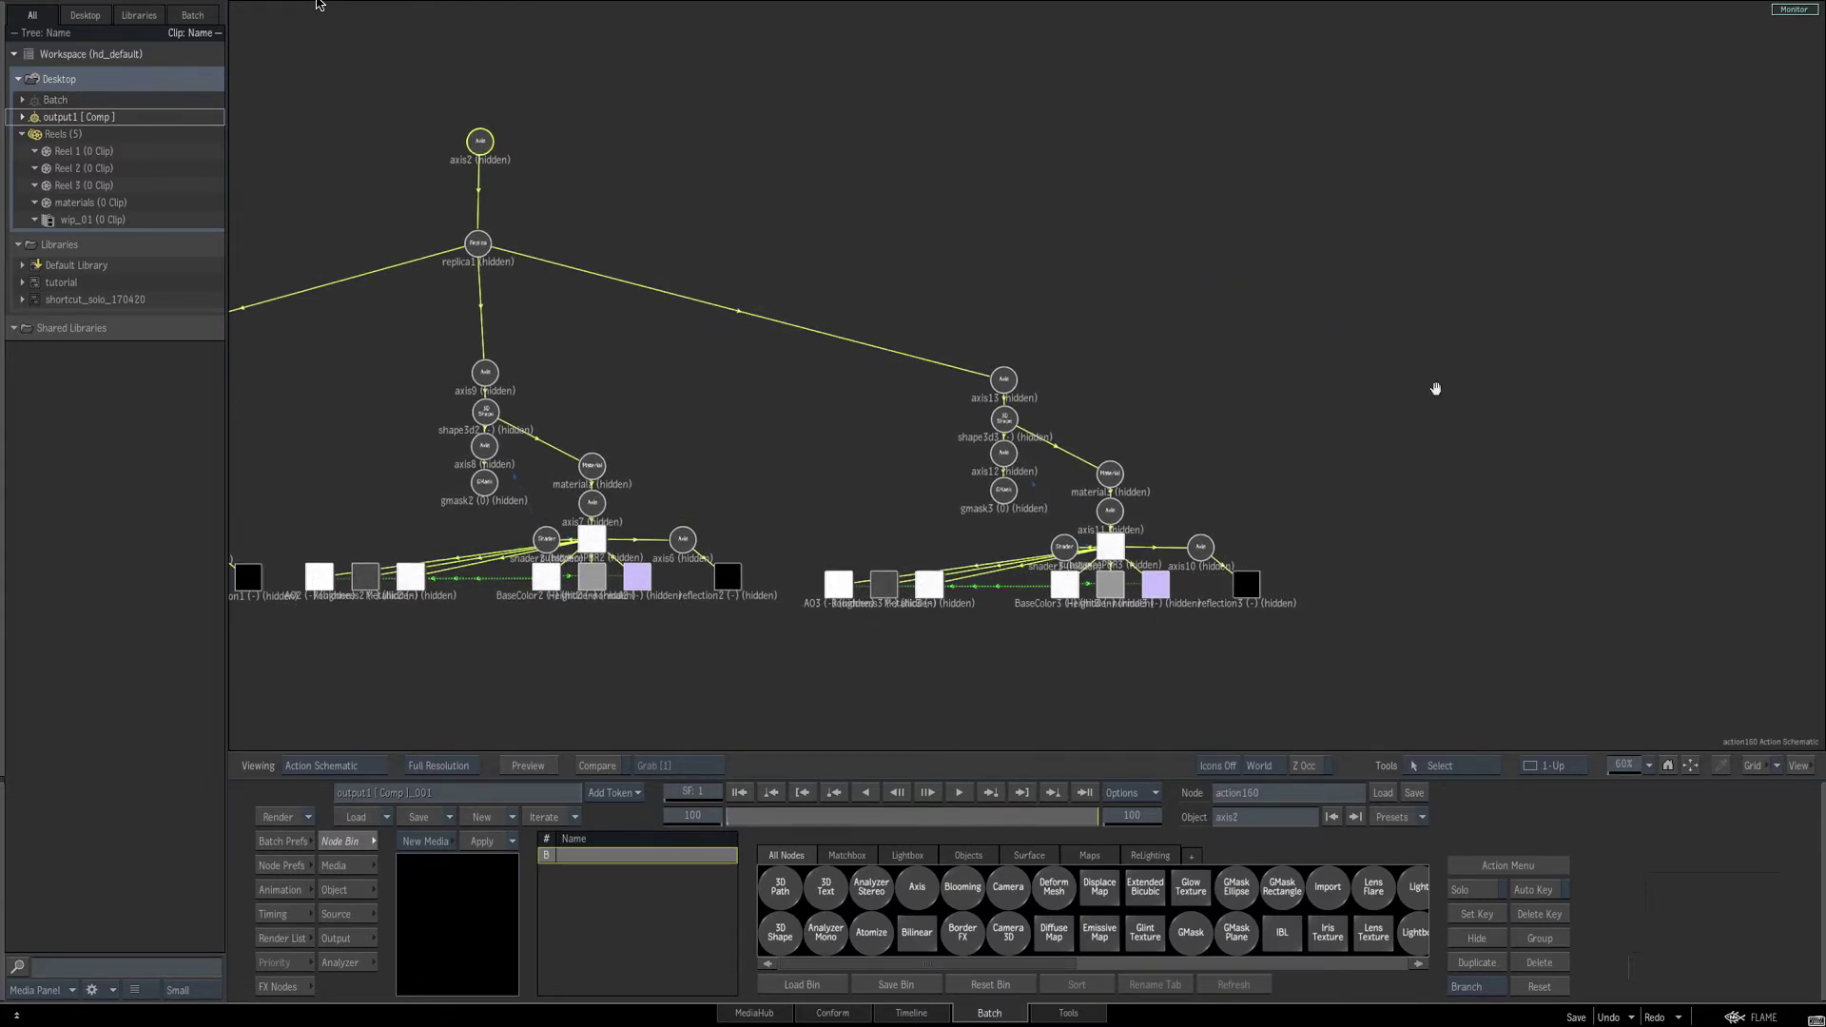
pyautogui.moveTo(1434, 387); pyautogui.dragTo(1392, 382)
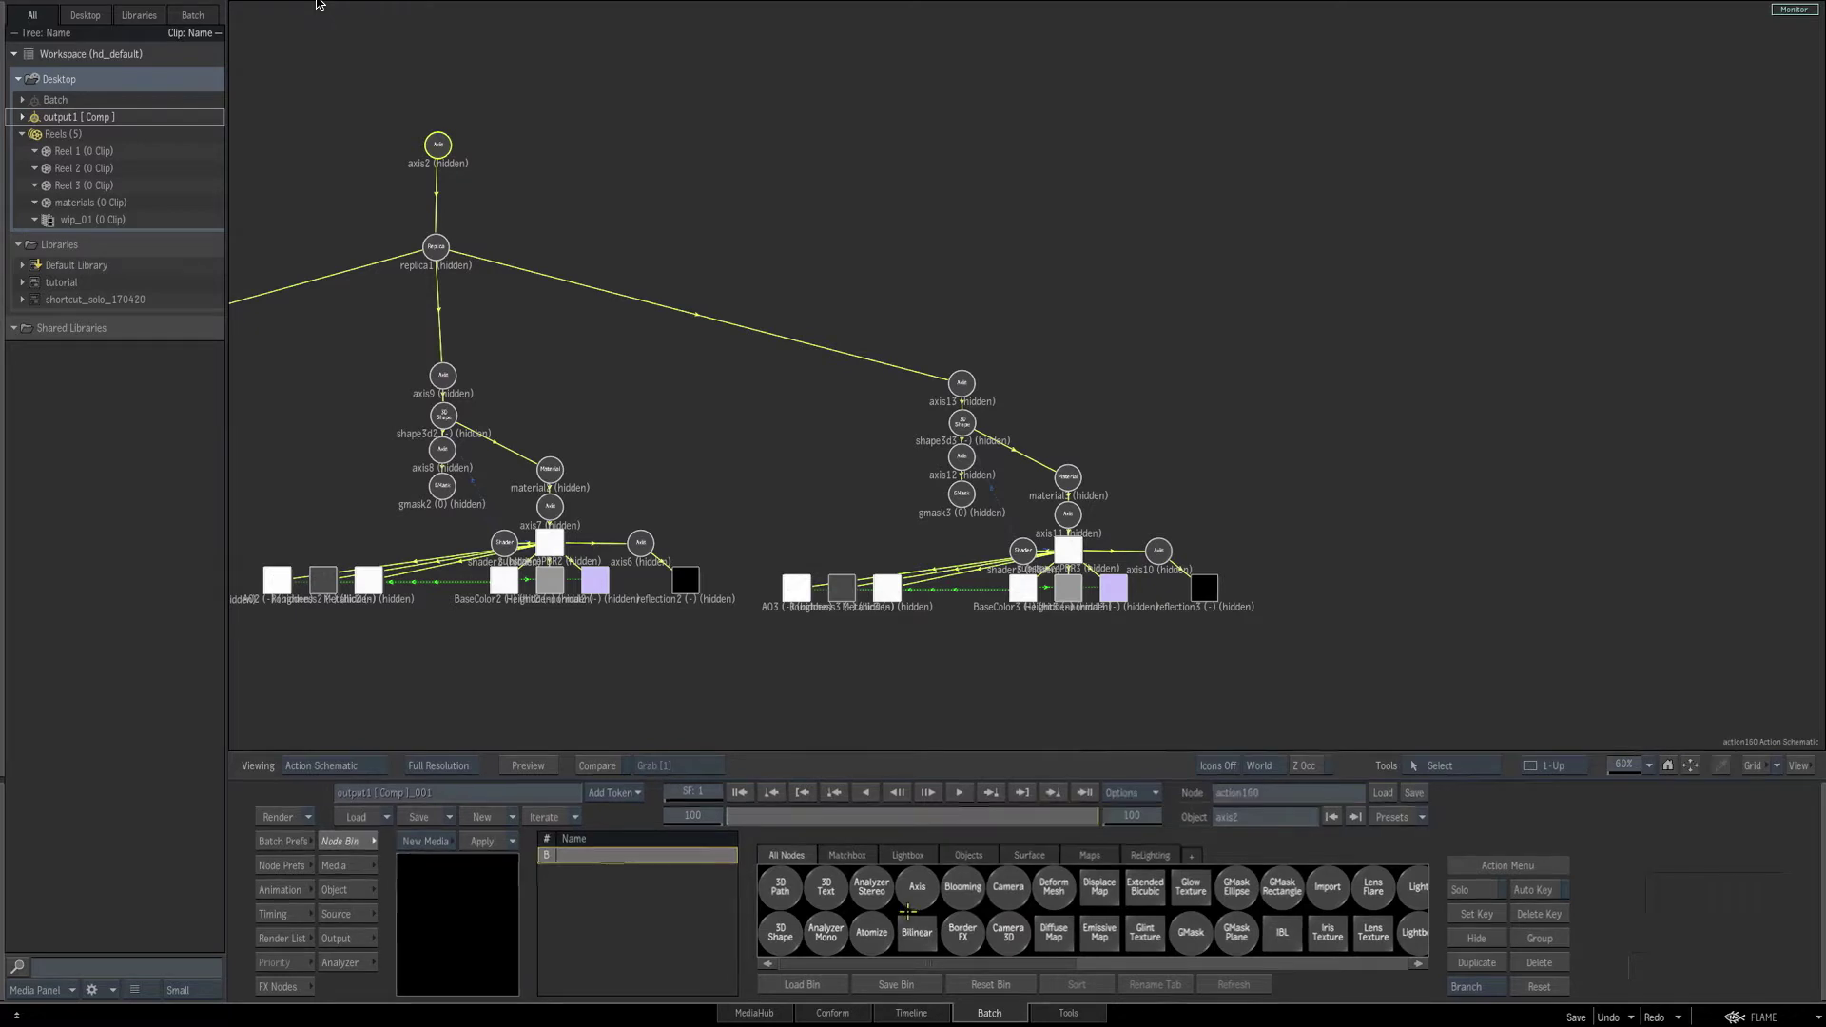
# Add a 3D Shape node in the schematic's empty area and delete its default child axis and GMask.
pyautogui.press('3')
pyautogui.moveTo(782, 933); pyautogui.dragTo(1279, 337)
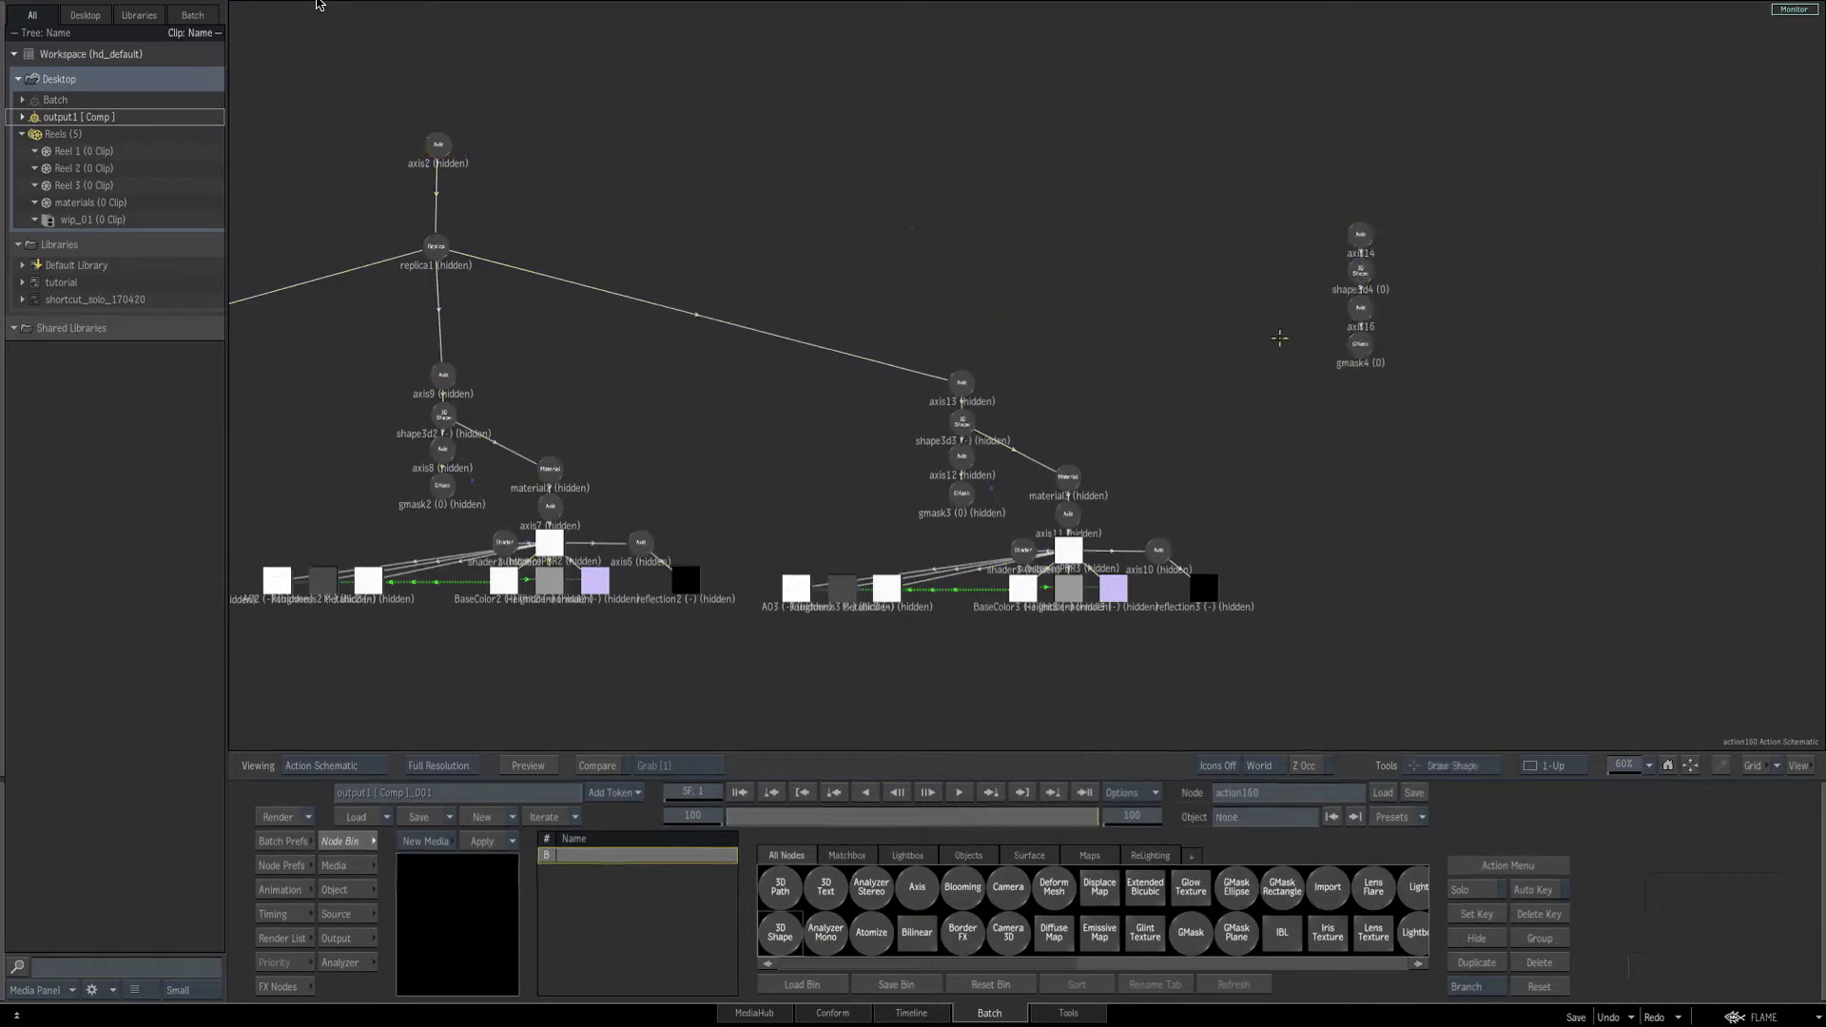
pyautogui.press('d')
pyautogui.click(1360, 309)
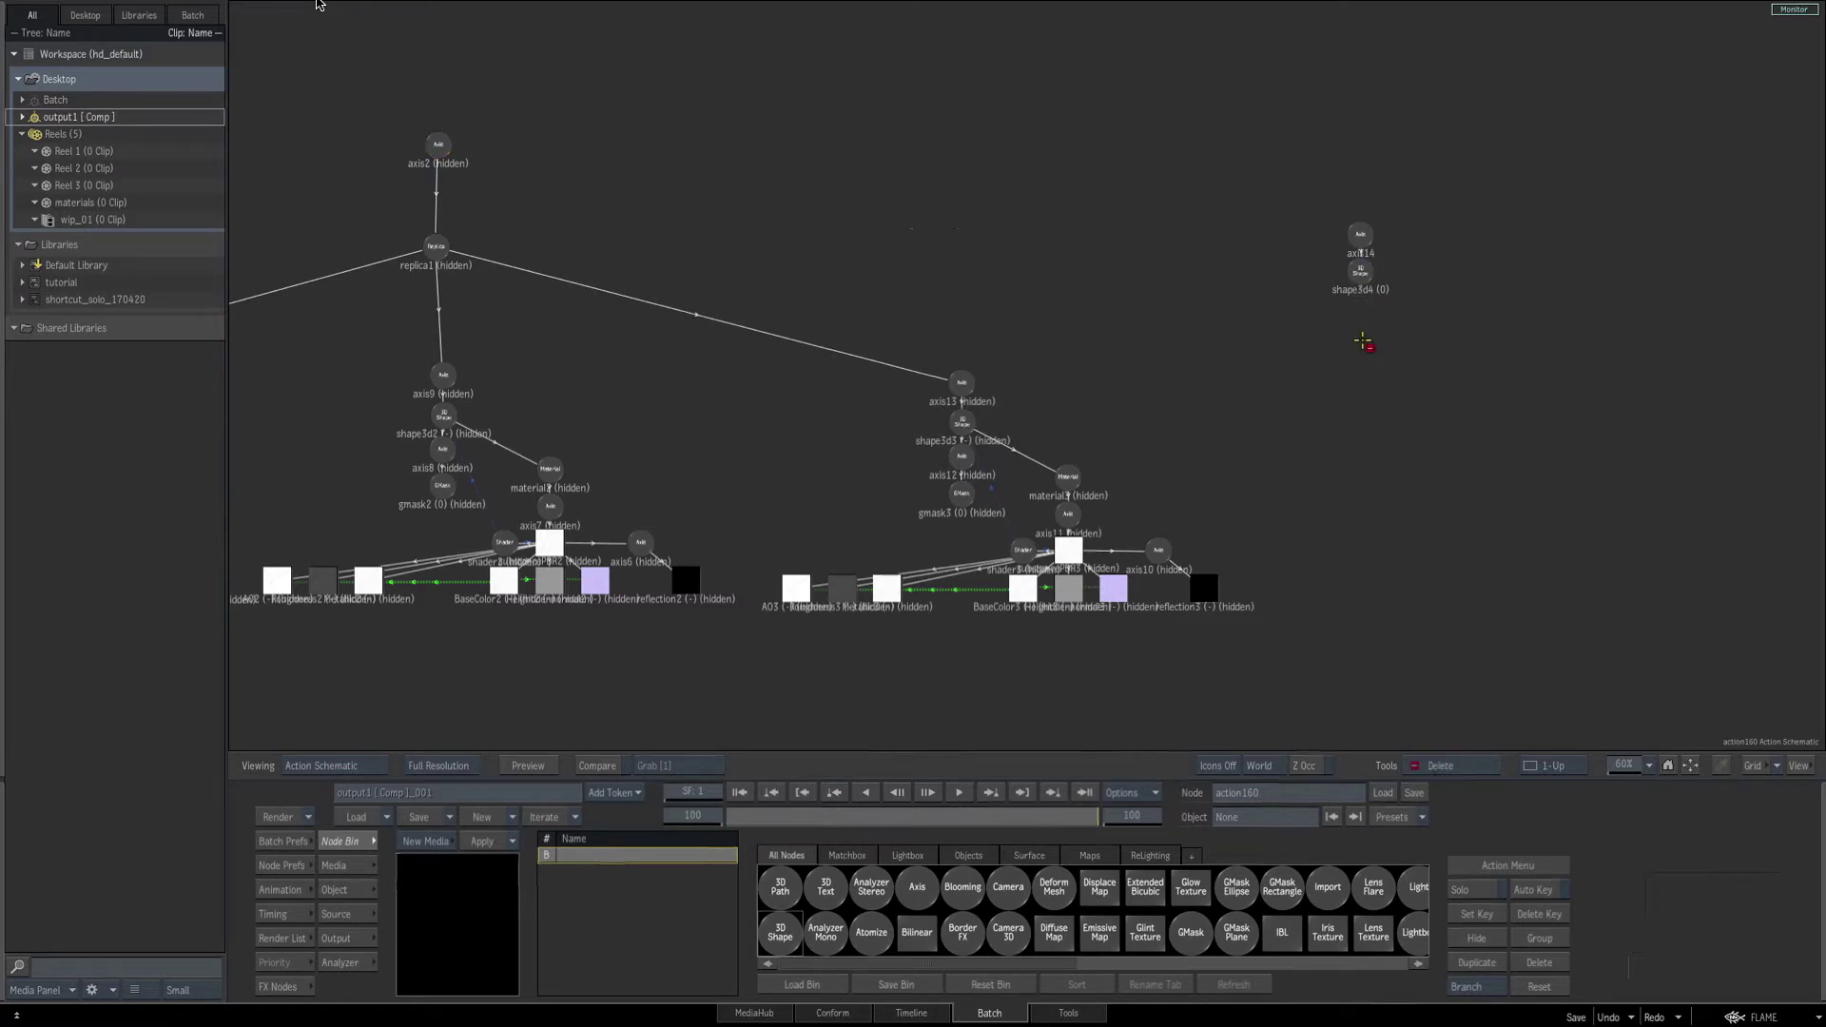
# Attach a GMask Rectangle to the new 3D shape and draw a small square centred on the grid origin.
pyautogui.press('s')
pyautogui.click(1361, 273)
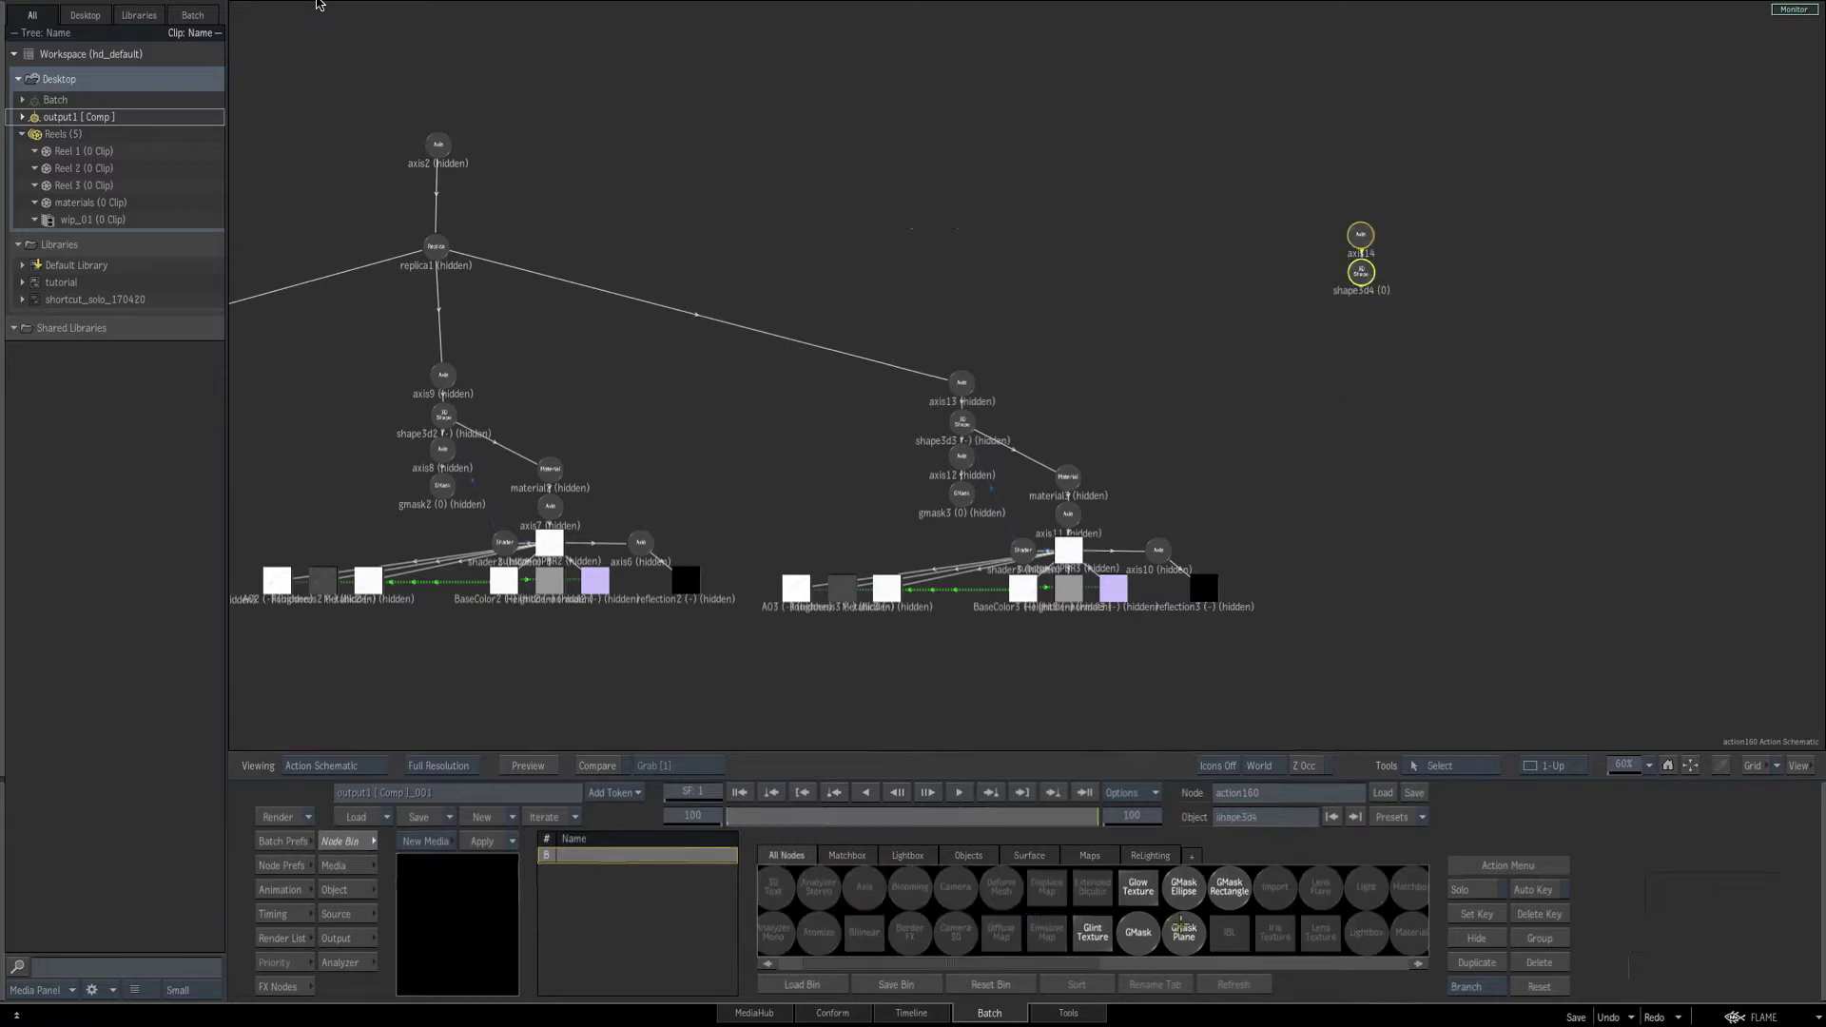
pyautogui.moveTo(1246, 894); pyautogui.dragTo(1344, 321)
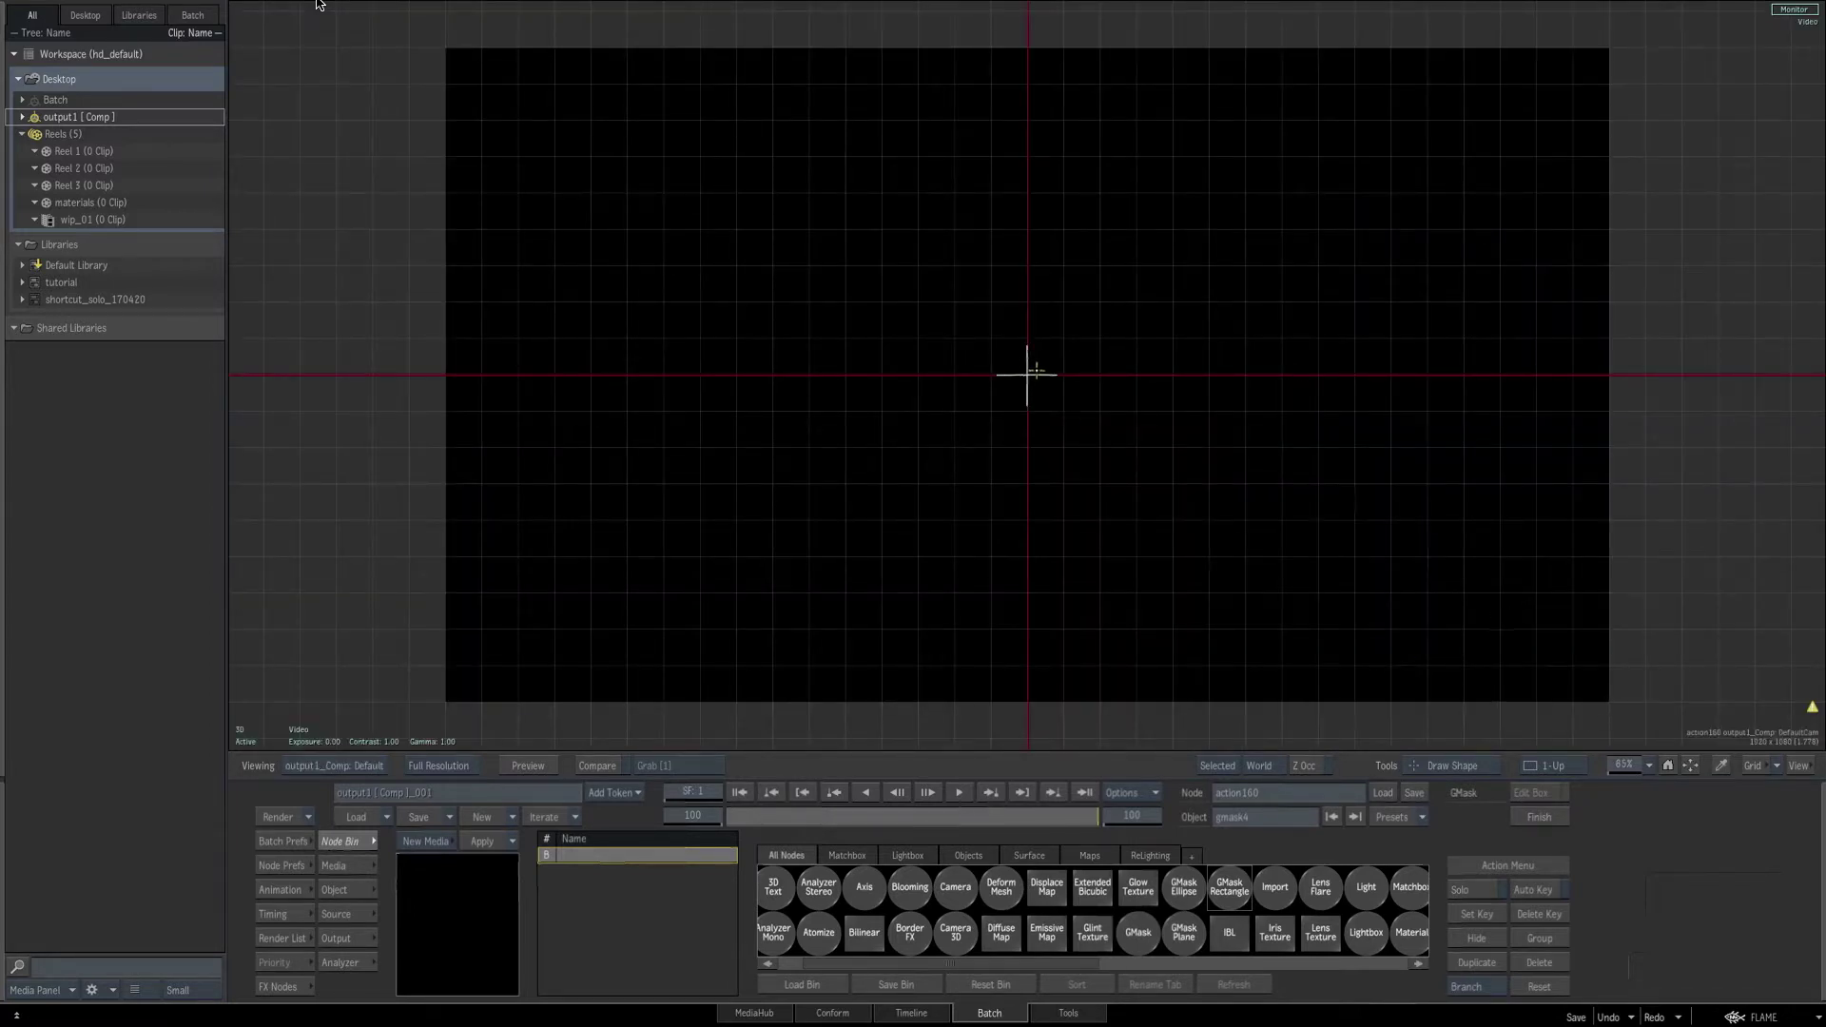
pyautogui.moveTo(1027, 375); pyautogui.dragTo(1063, 327)
# Select all the square's points and scale them up uniformly with the Edit Box until the edges meet the grid lines.
pyautogui.moveTo(1624, 766)
pyautogui.mouseDown()
pyautogui.moveTo(1749, 636)
pyautogui.moveTo(1740, 714)
pyautogui.moveTo(1761, 701)
pyautogui.mouseUp()
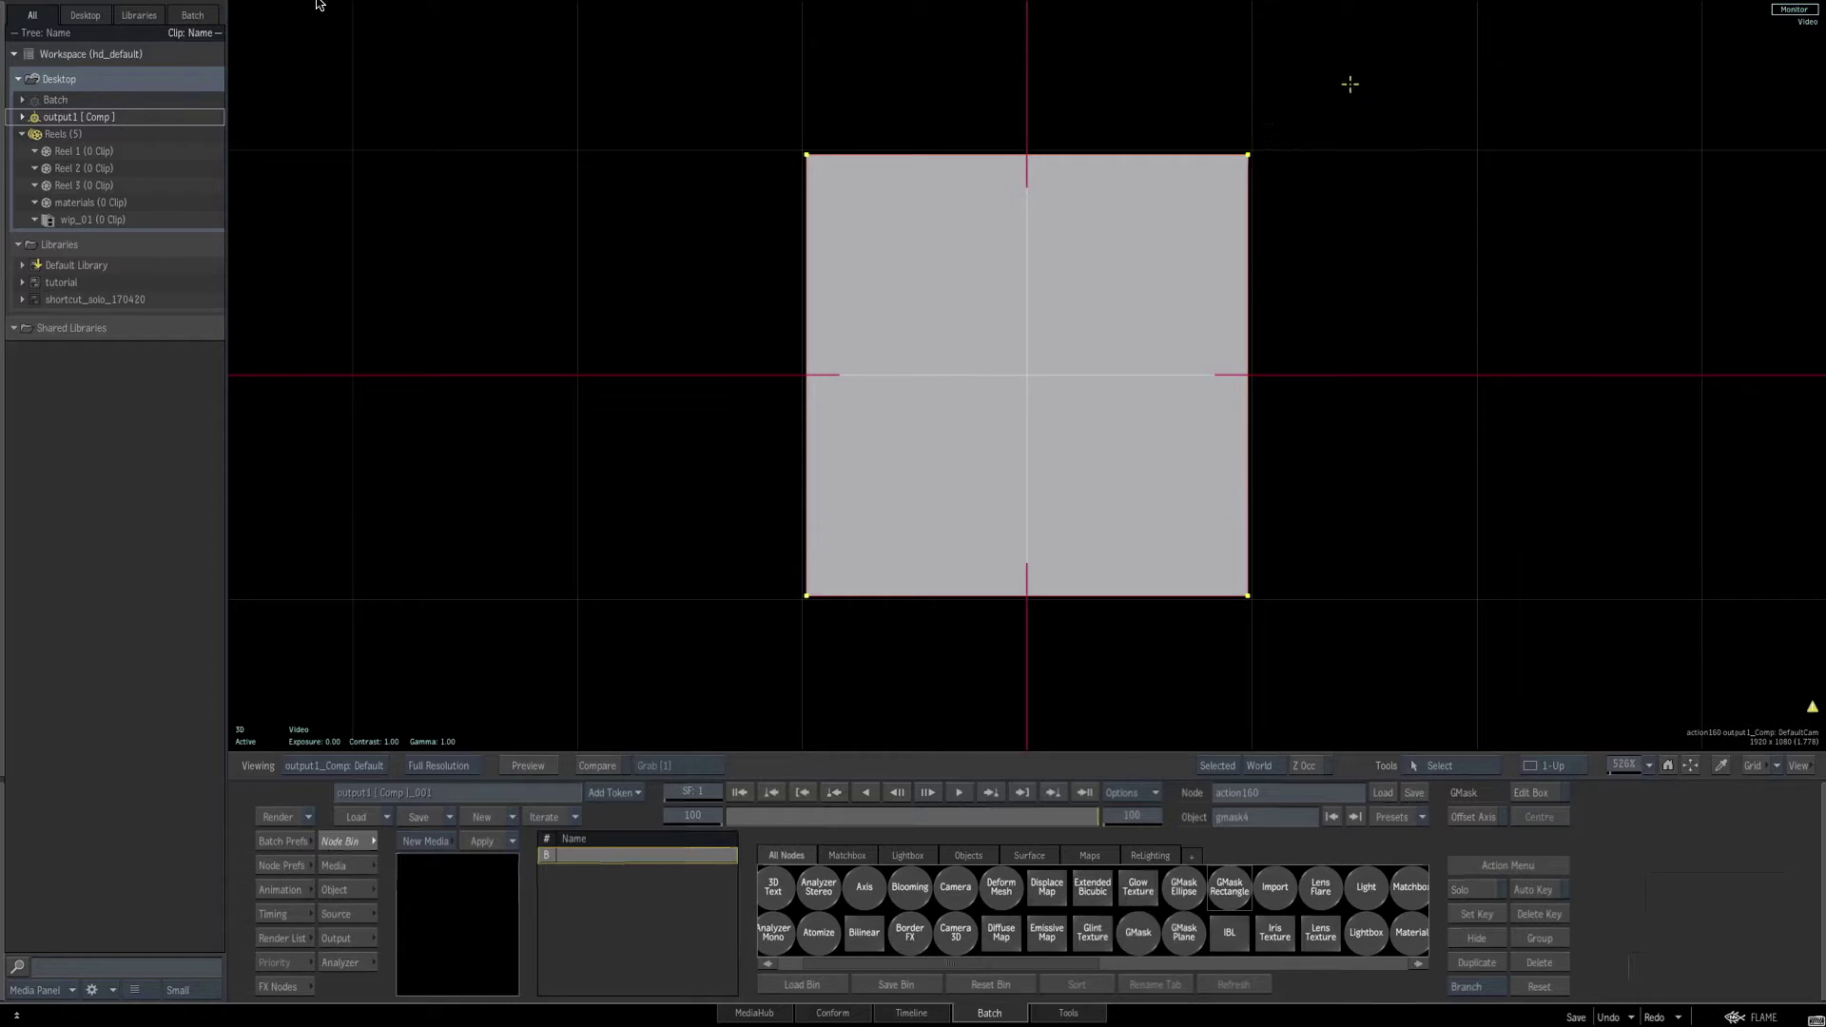
pyautogui.moveTo(1360, 59); pyautogui.dragTo(708, 690)
pyautogui.click(1533, 793)
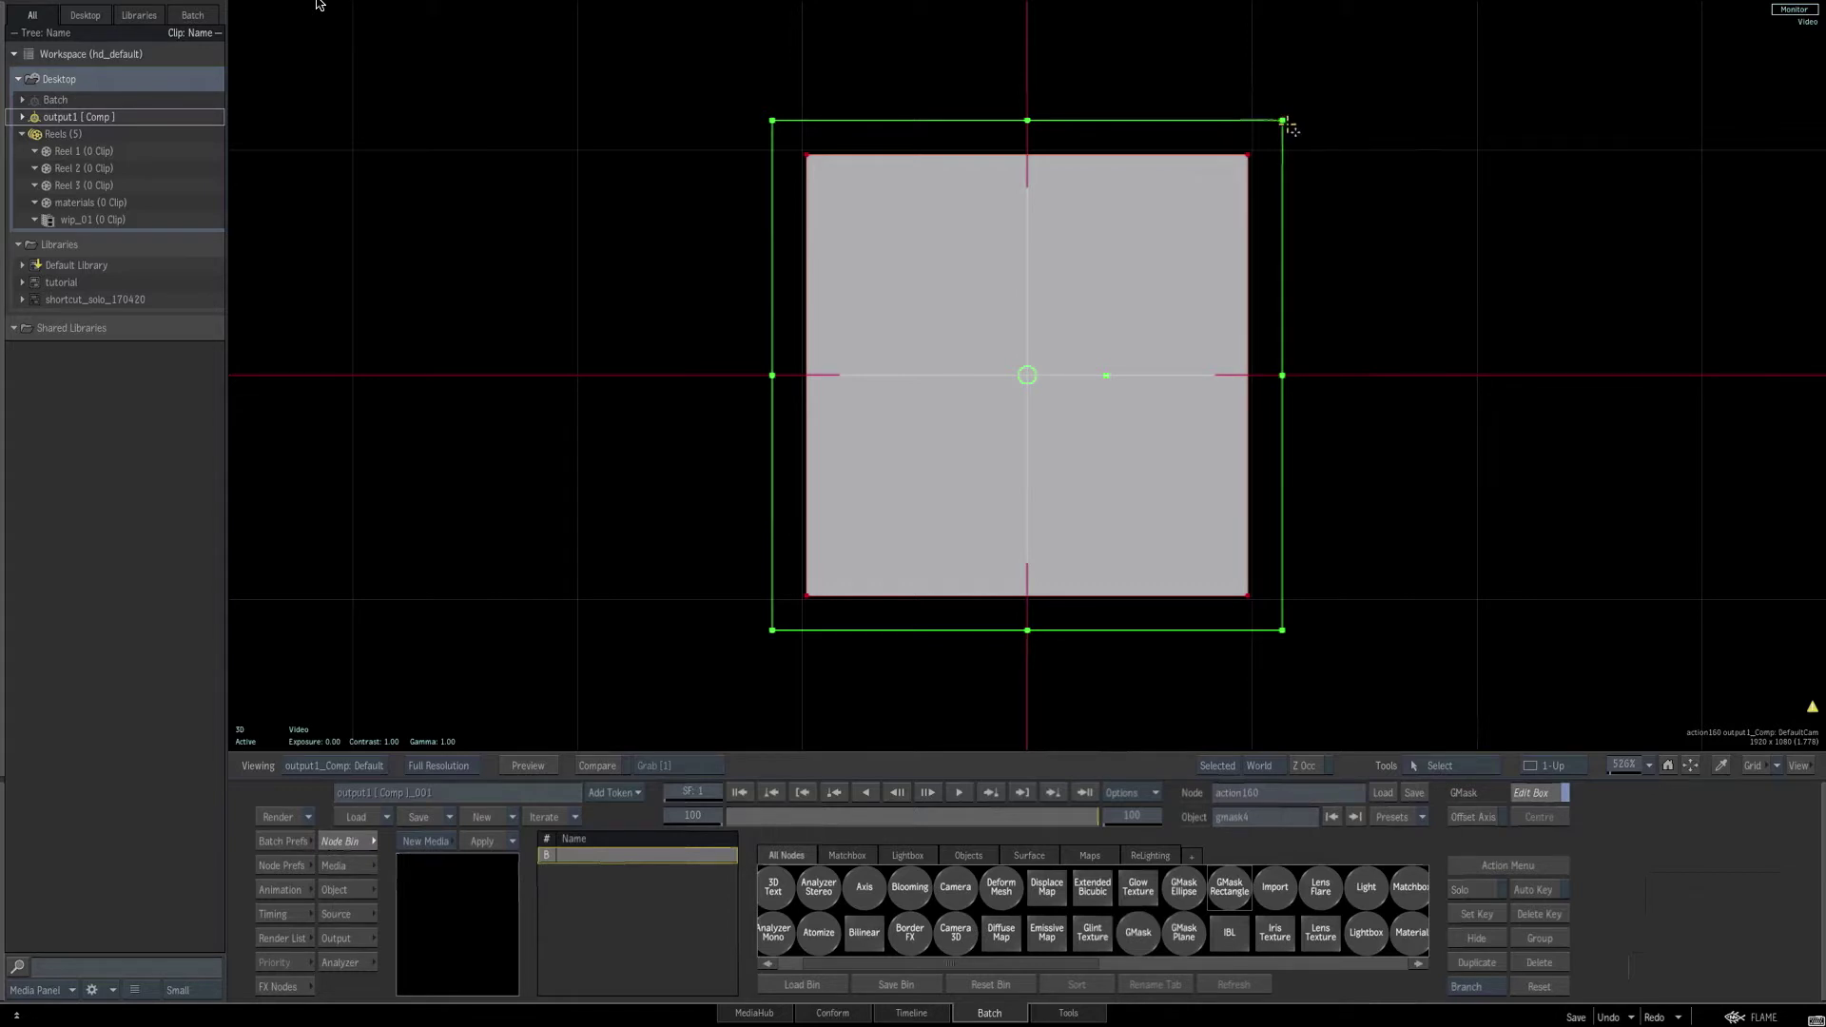
pyautogui.moveTo(1285, 120); pyautogui.dragTo(1288, 115)
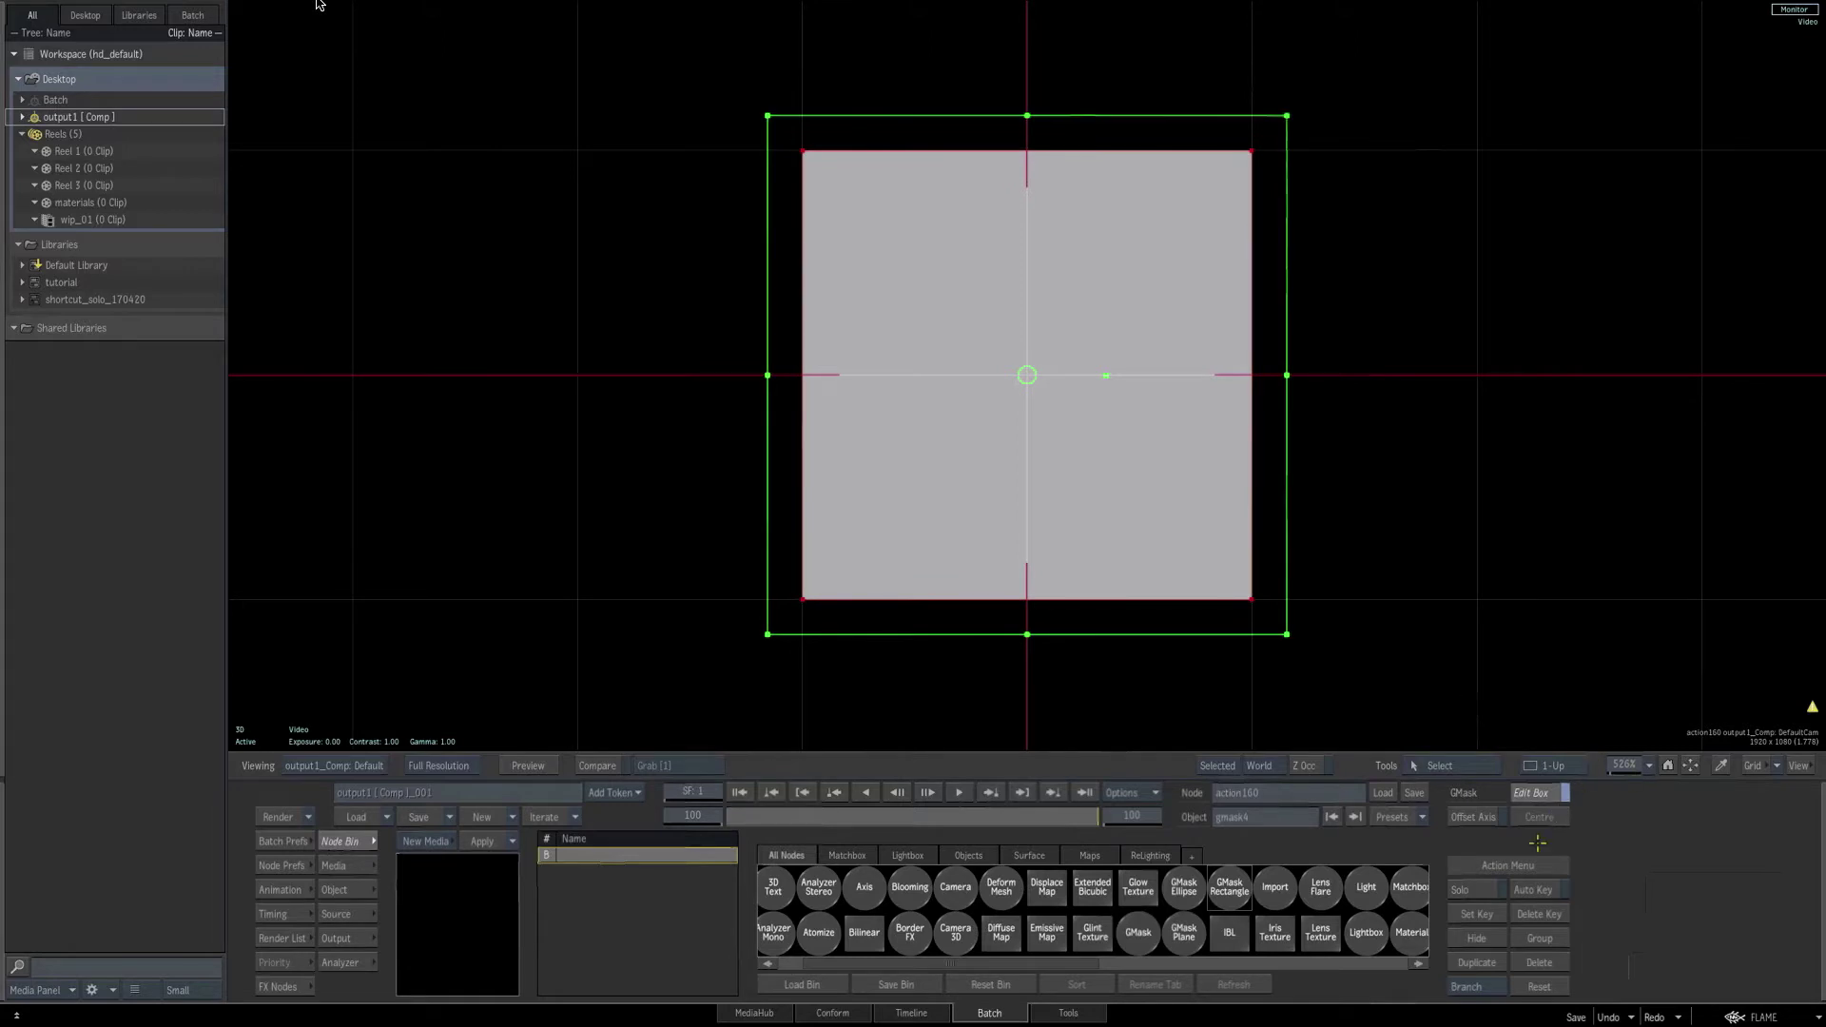
pyautogui.click(1538, 794)
pyautogui.moveTo(1624, 766); pyautogui.dragTo(1276, 497)
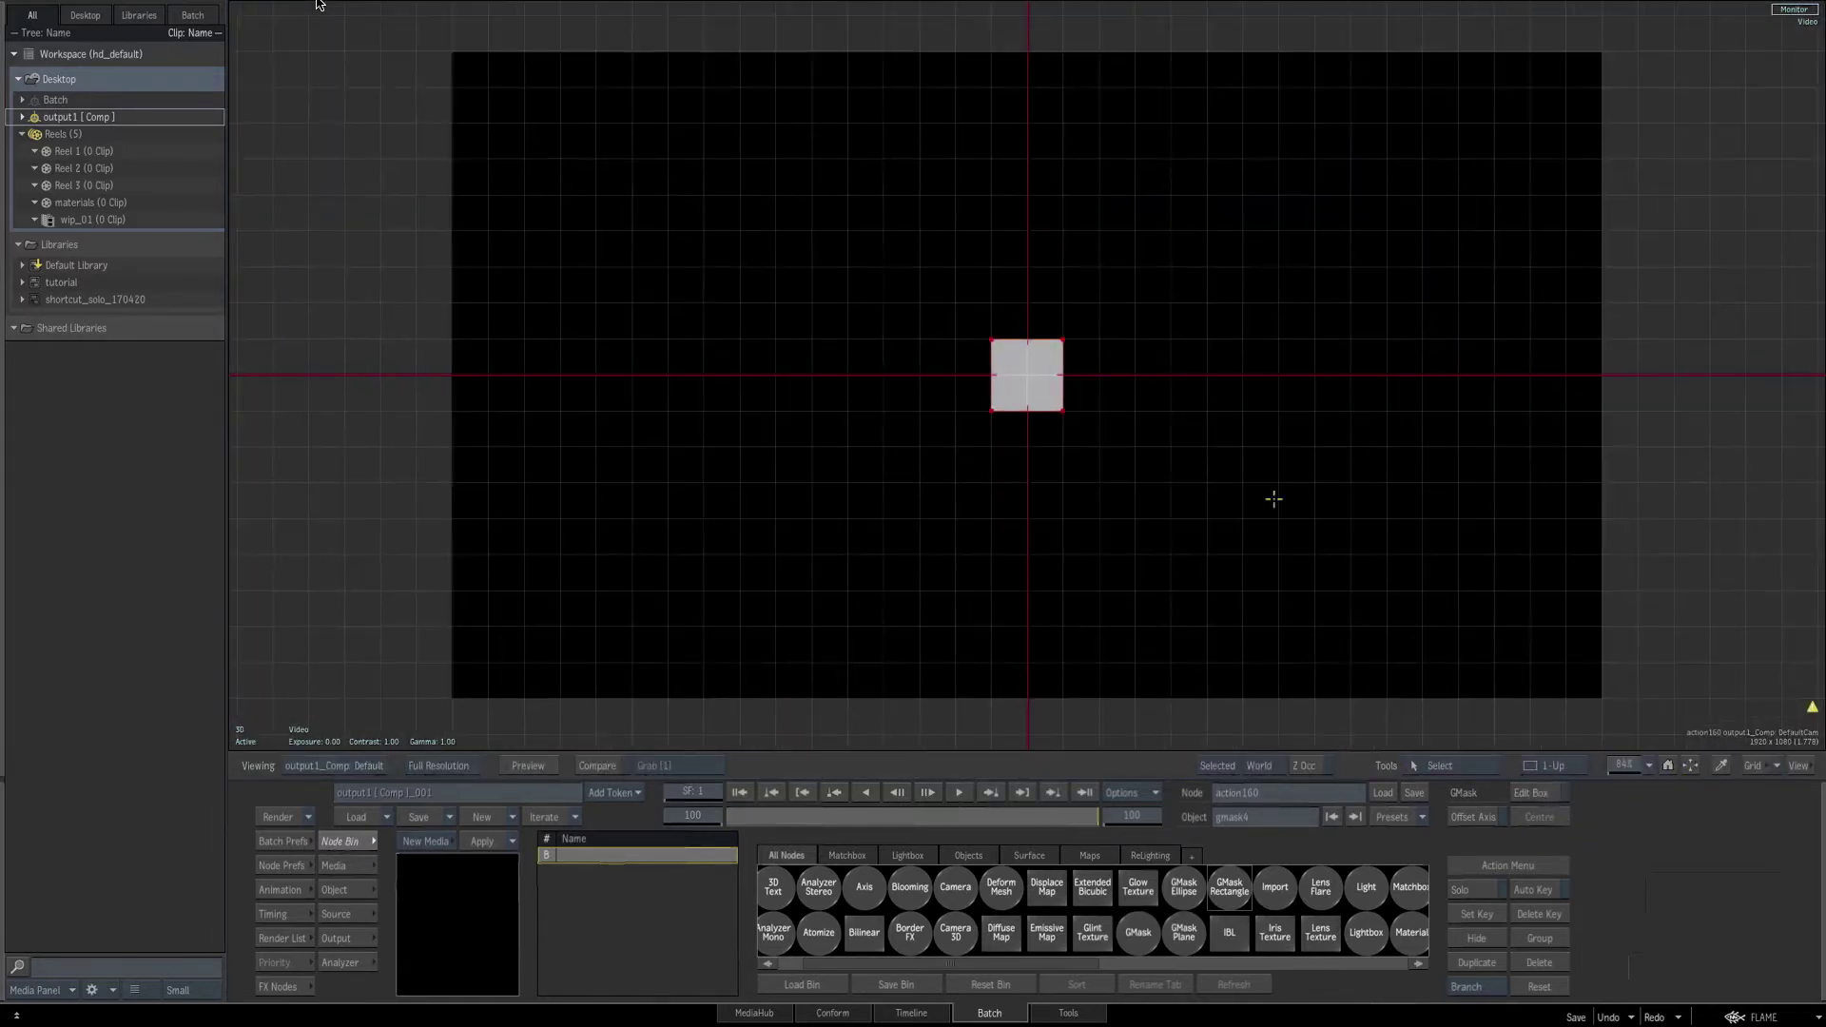
# Show the object settings of the 3D shape's parent axis and hide the grid in the result view.
pyautogui.press('F8')
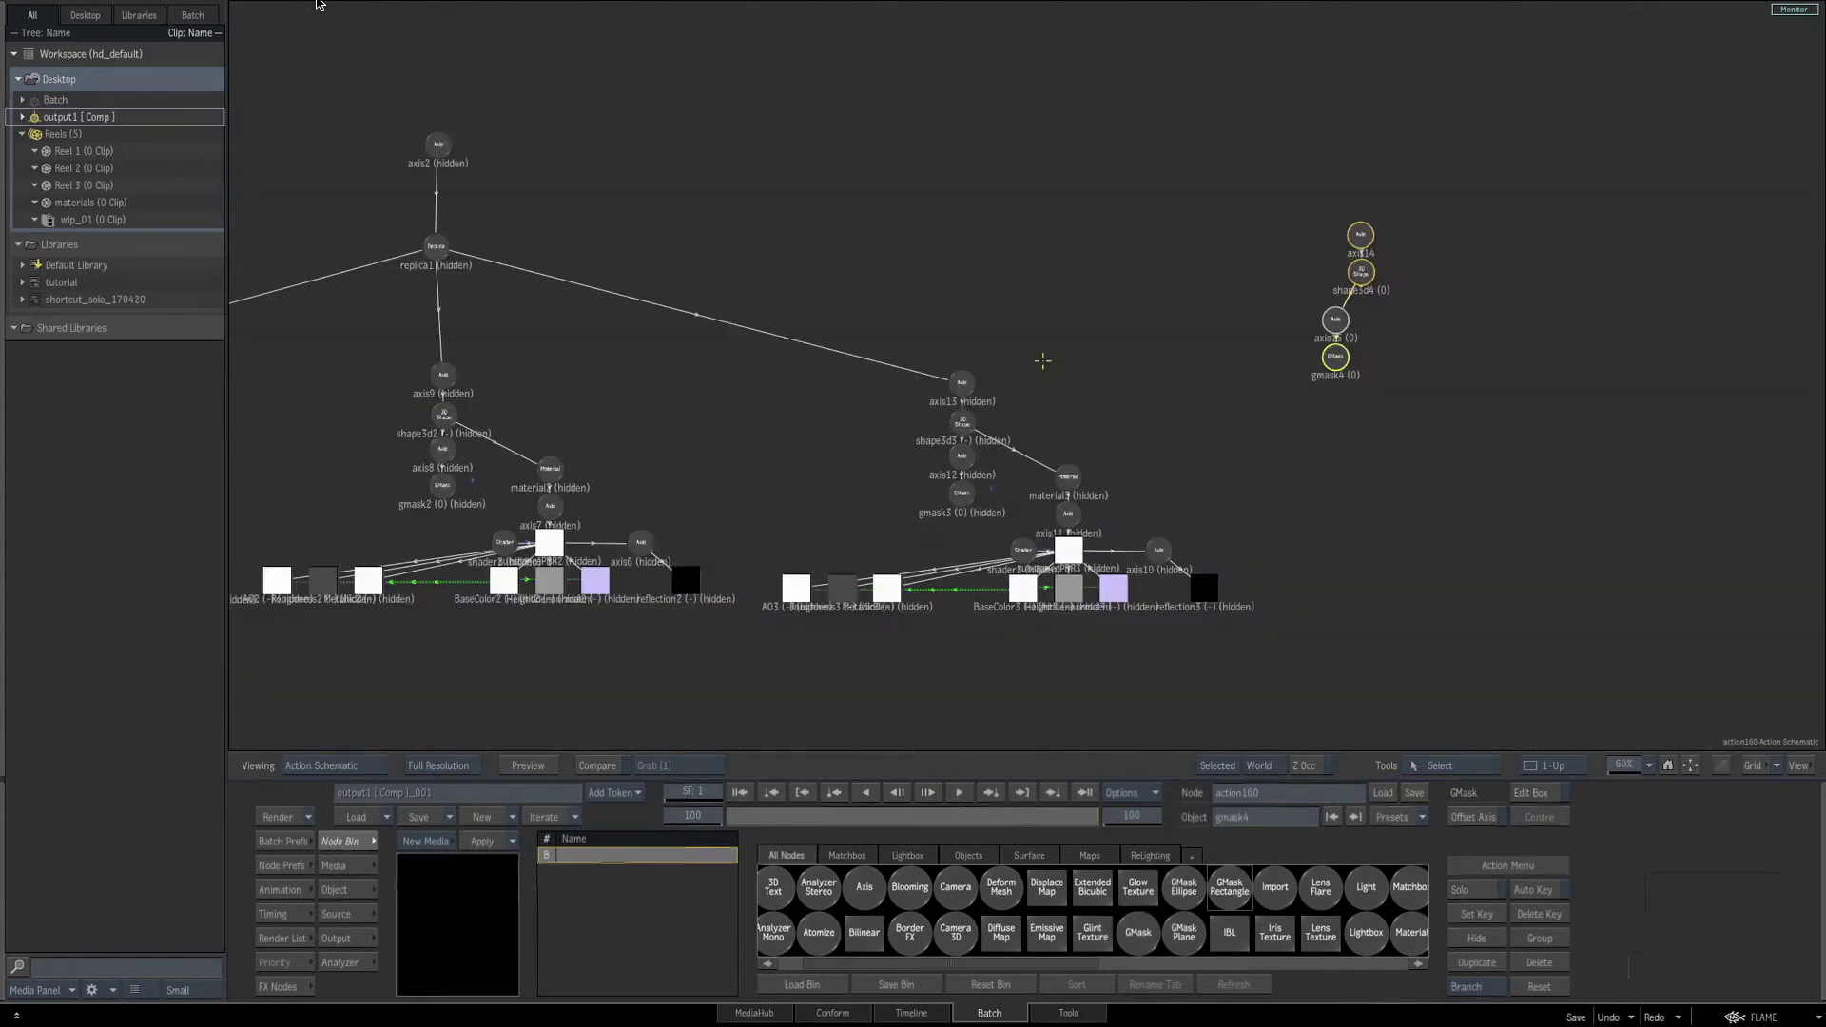
pyautogui.click(1358, 235)
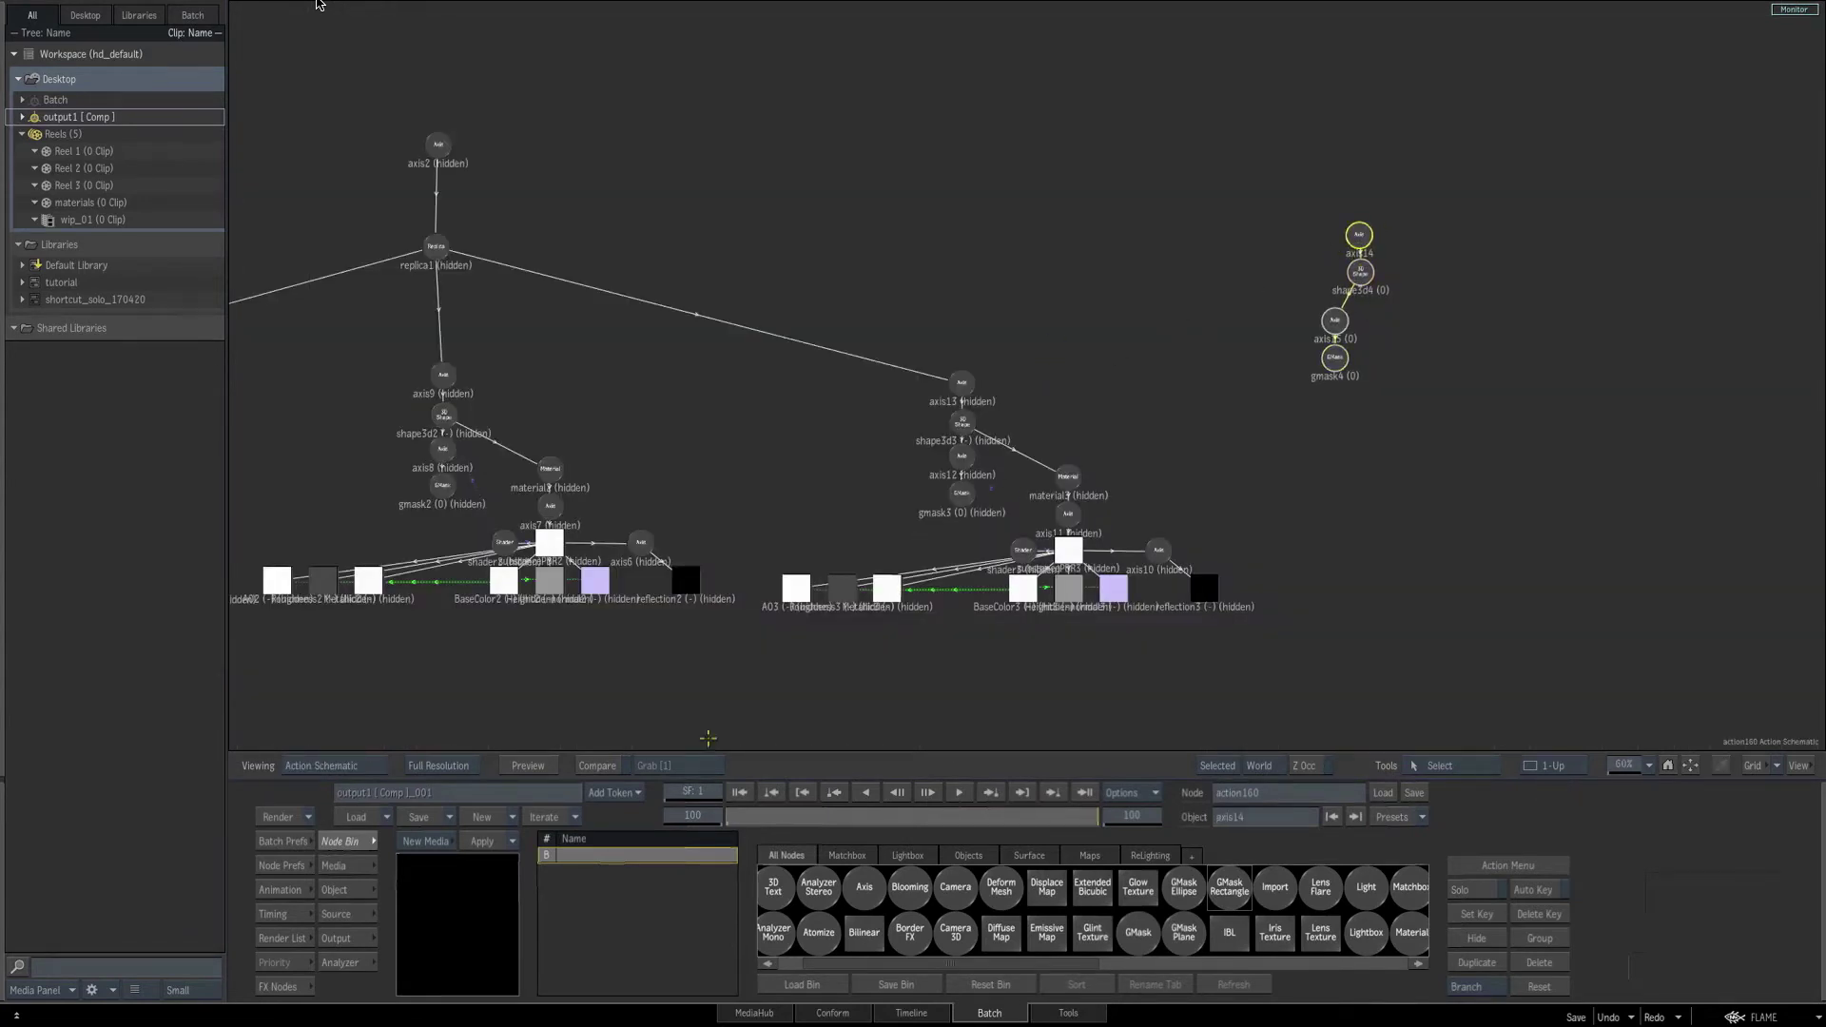
pyautogui.click(347, 887)
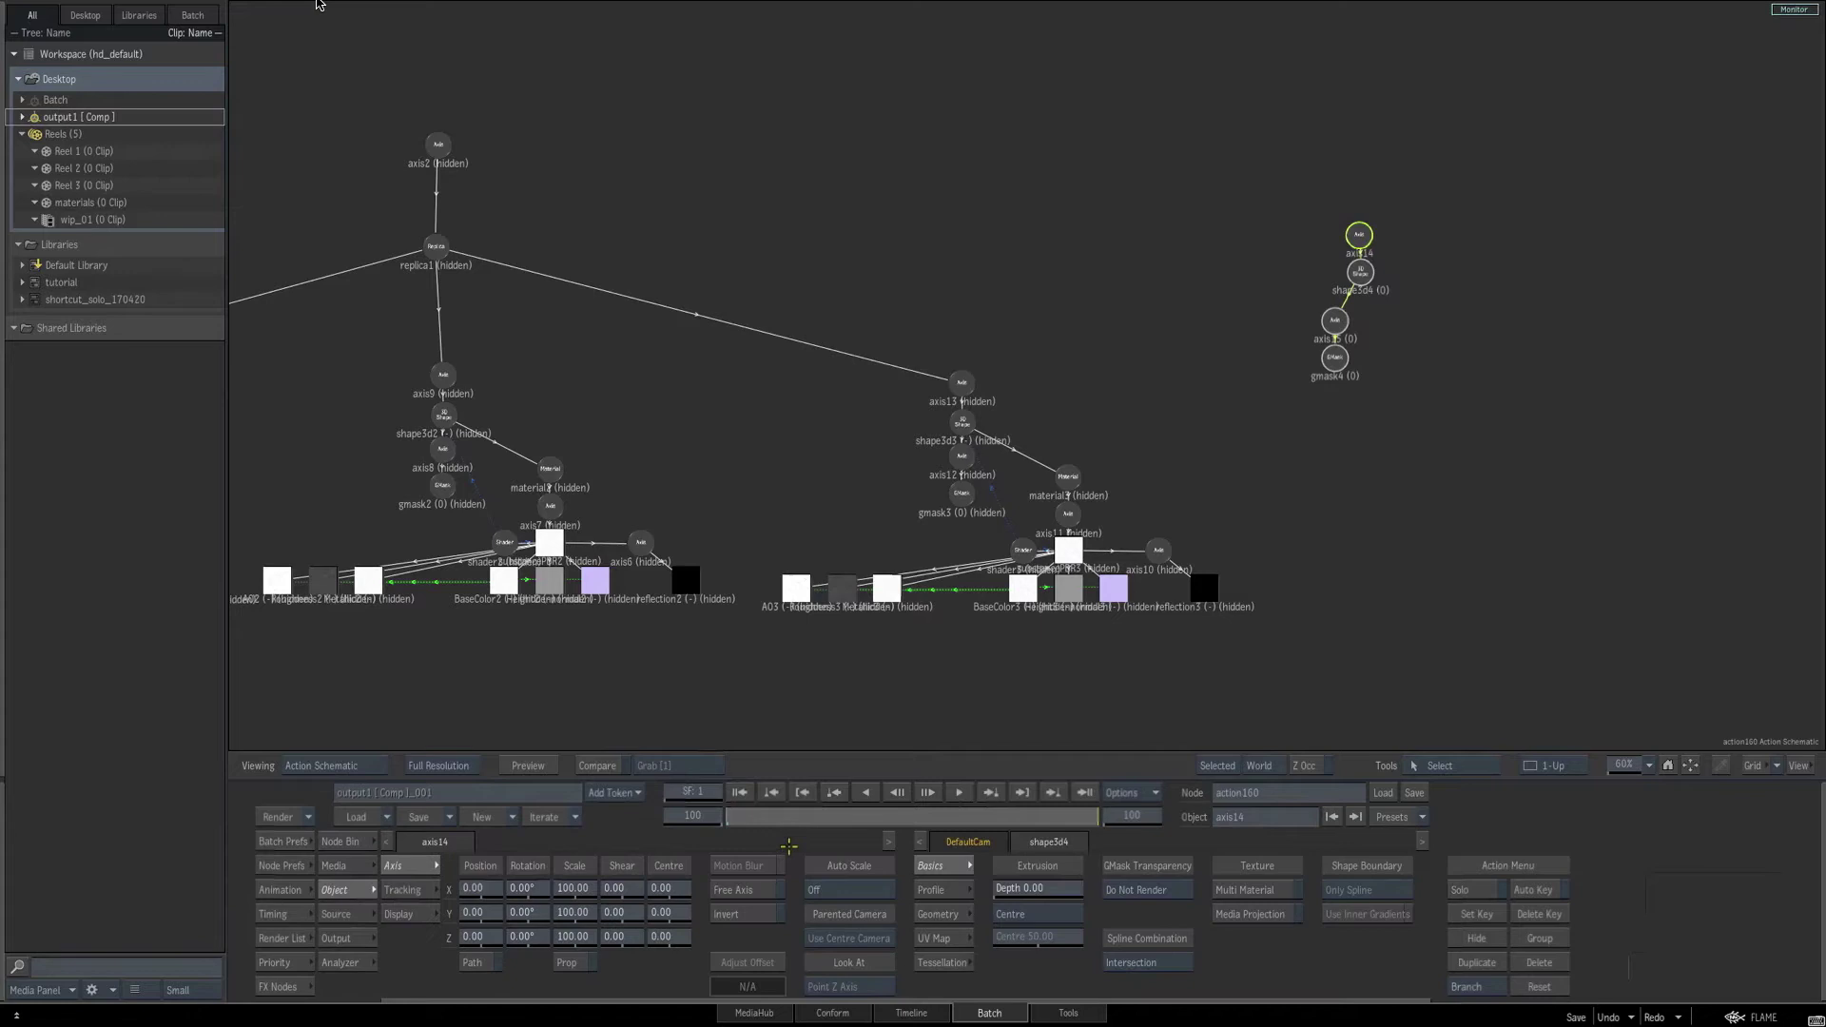
pyautogui.press('F4')
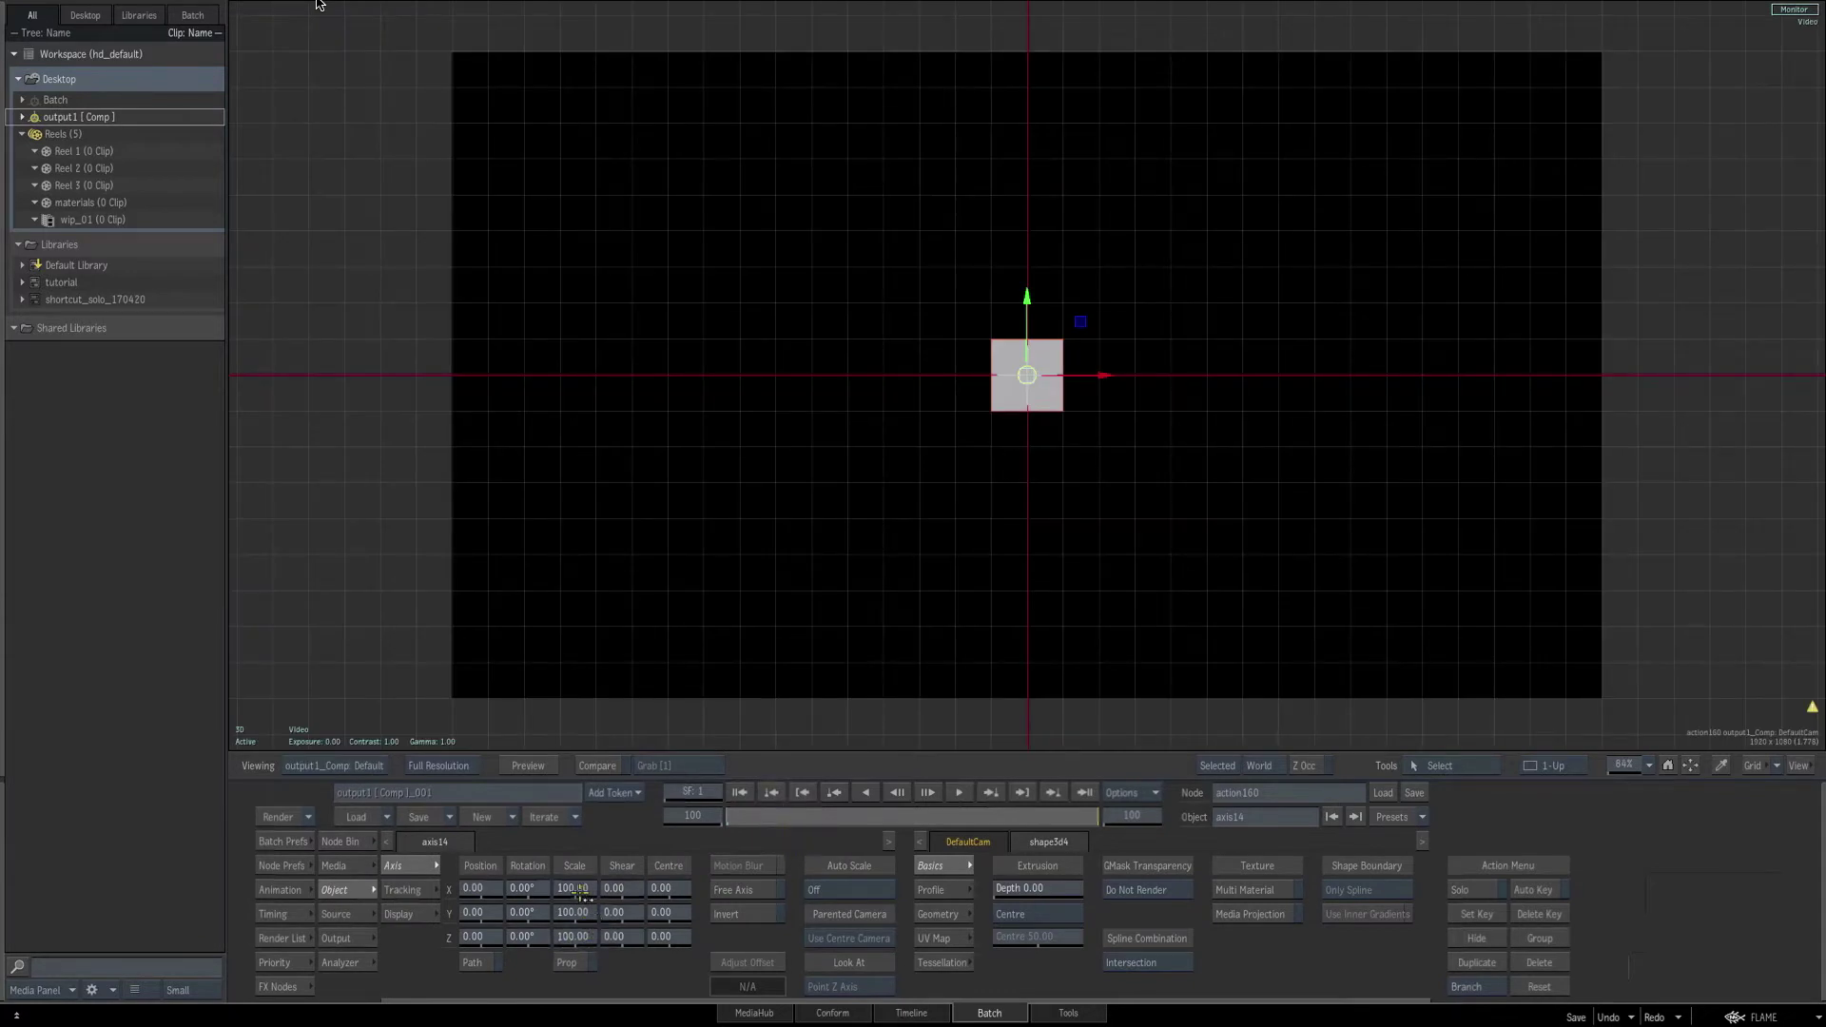
pyautogui.click(1772, 767)
pyautogui.click(1756, 827)
pyautogui.click(1775, 765)
pyautogui.click(1763, 767)
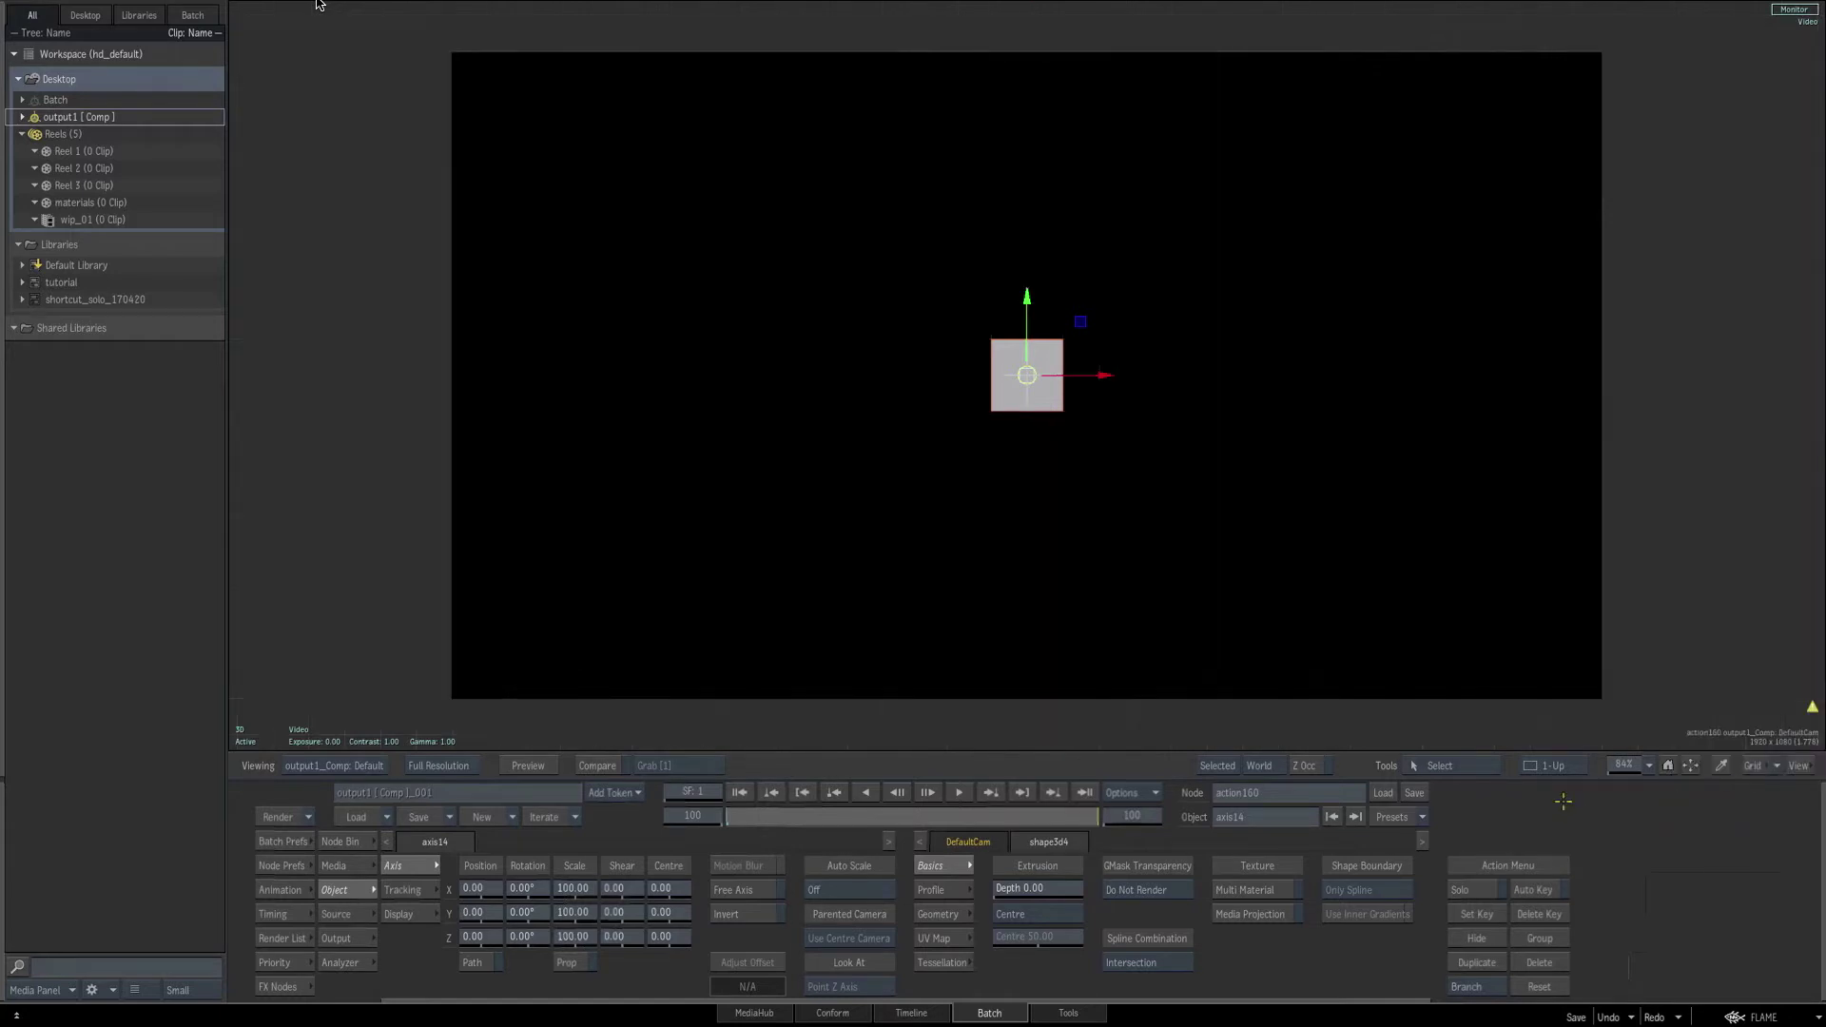
pyautogui.moveTo(1624, 766); pyautogui.dragTo(1337, 758)
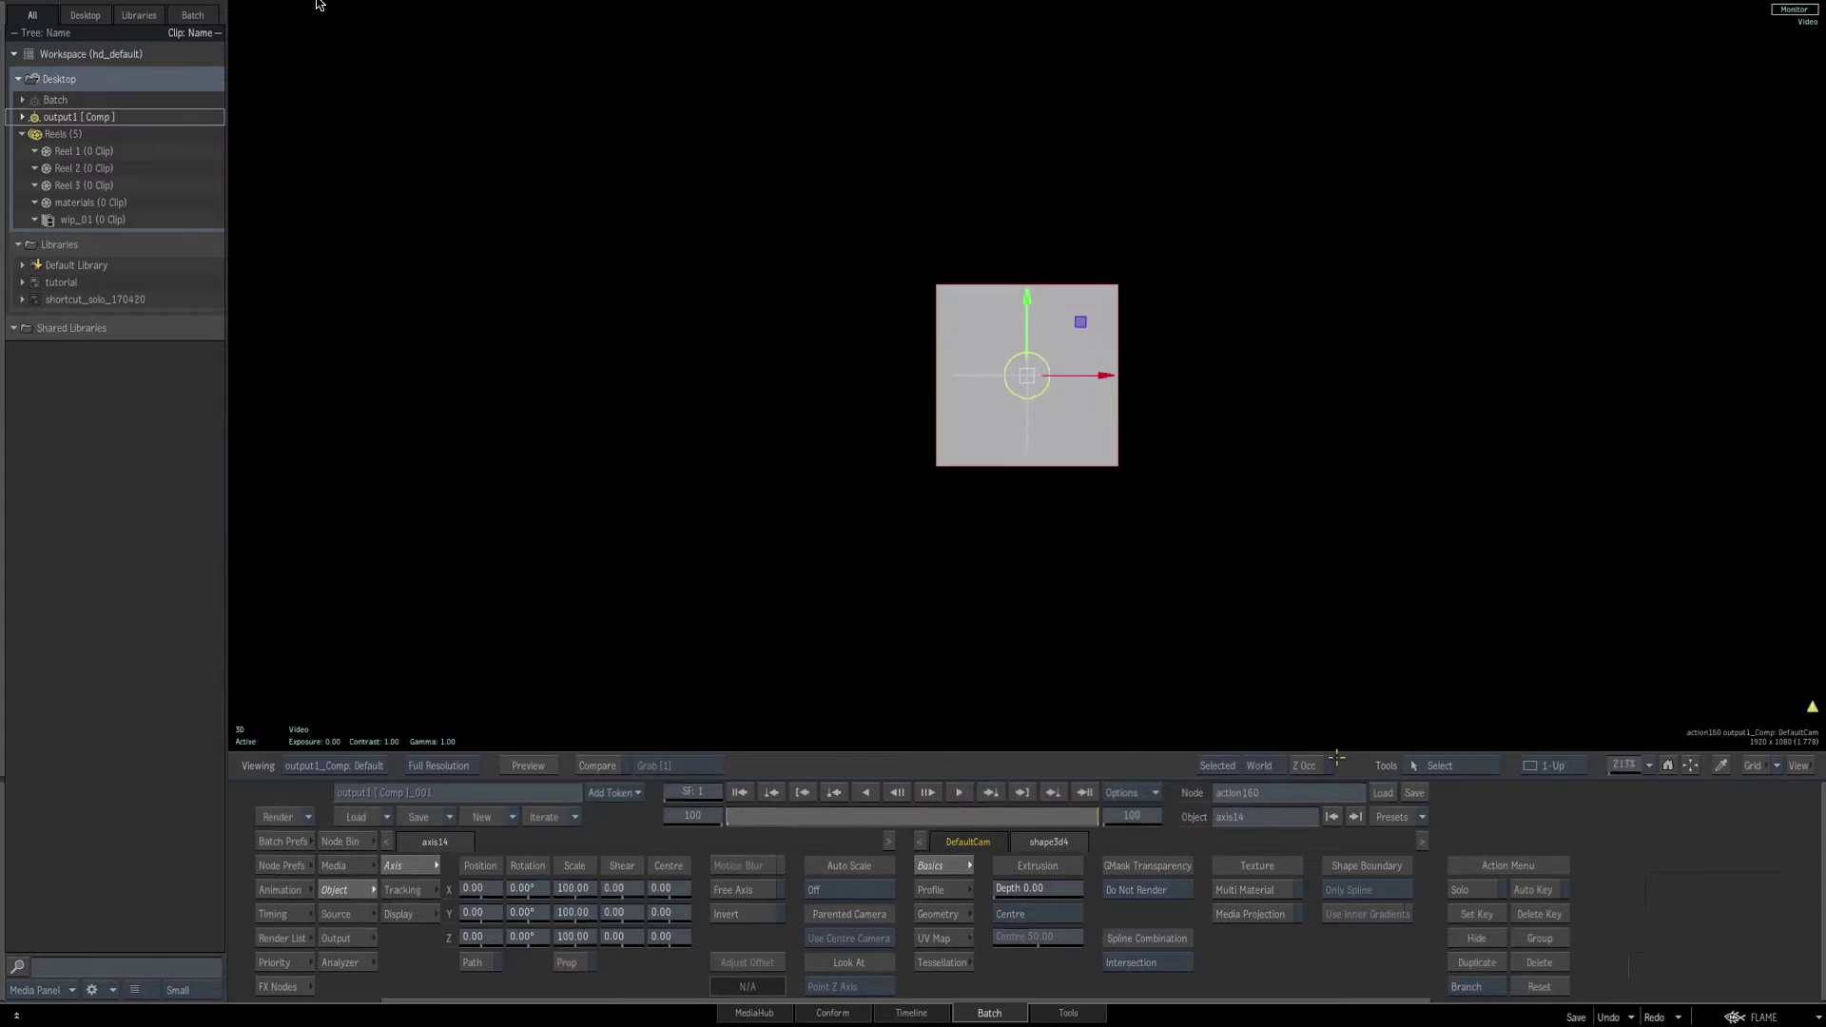
# Set the parent axis scale to 3 in X and 30 in Y to form a thin vertical tick mark.
pyautogui.click(571, 887)
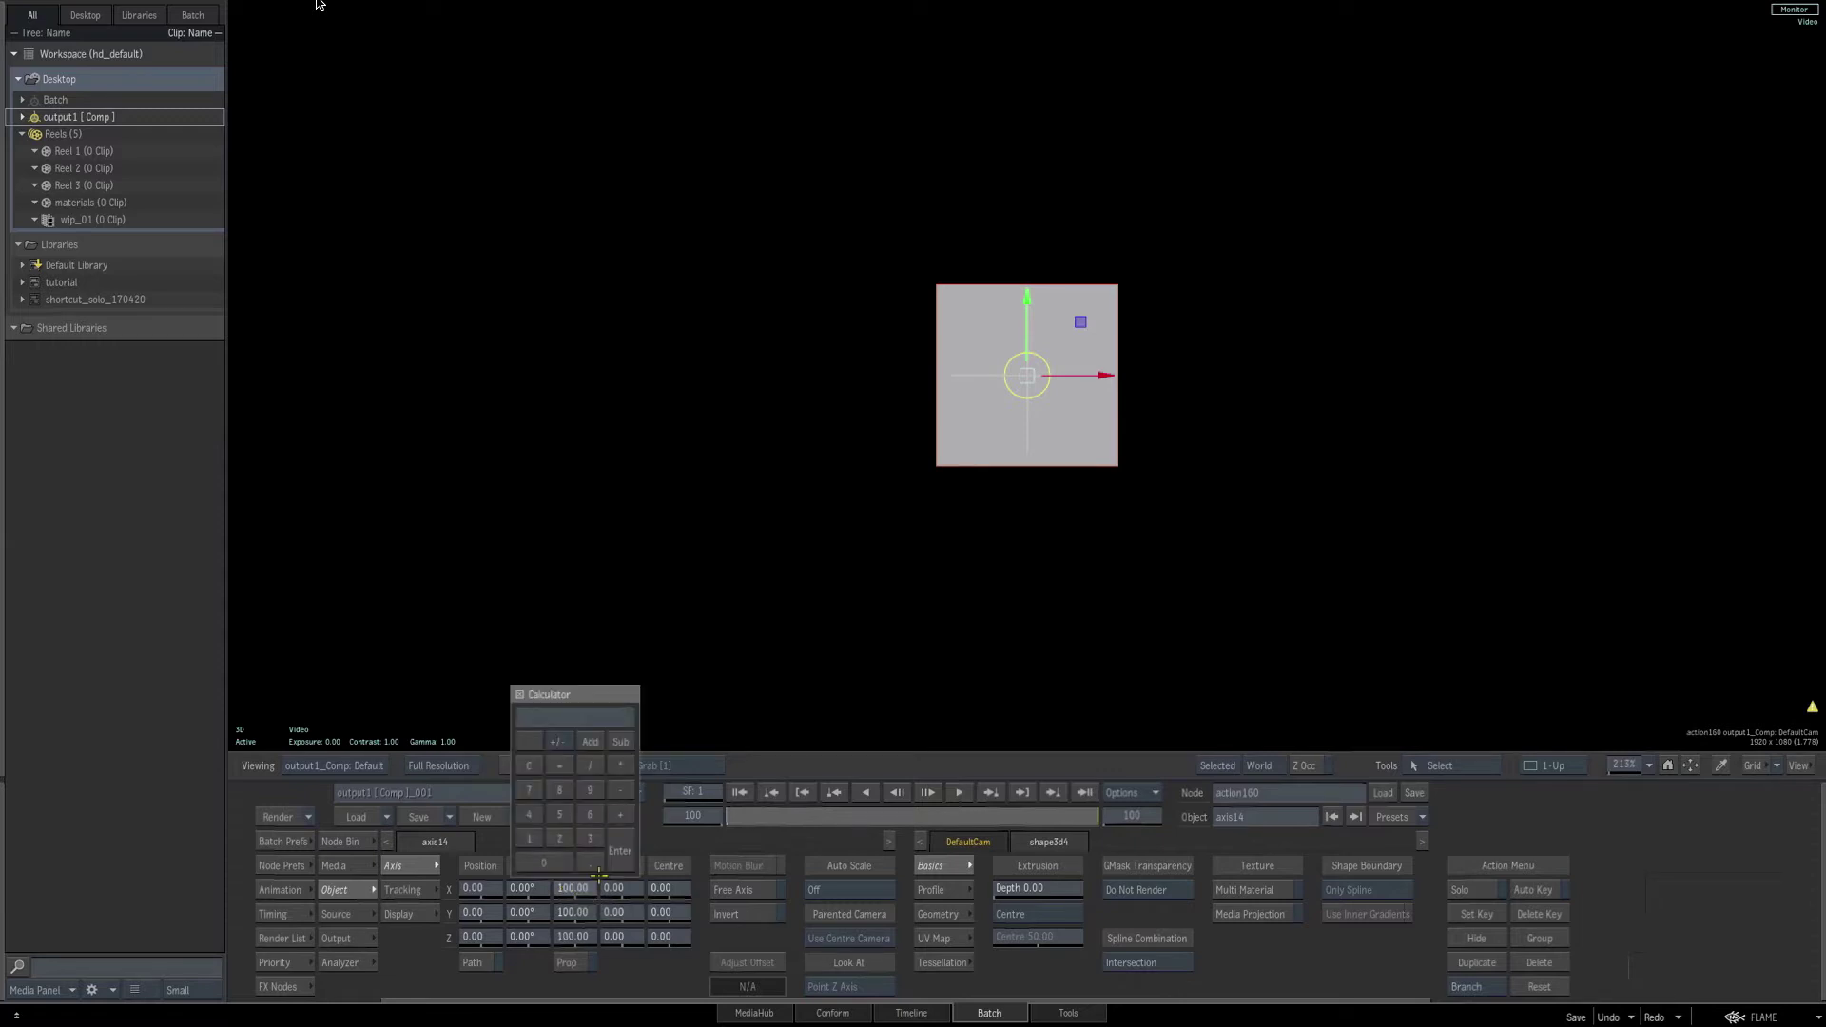
pyautogui.write('3')
pyautogui.press('Return')
pyautogui.moveTo(586, 909); pyautogui.dragTo(546, 904)
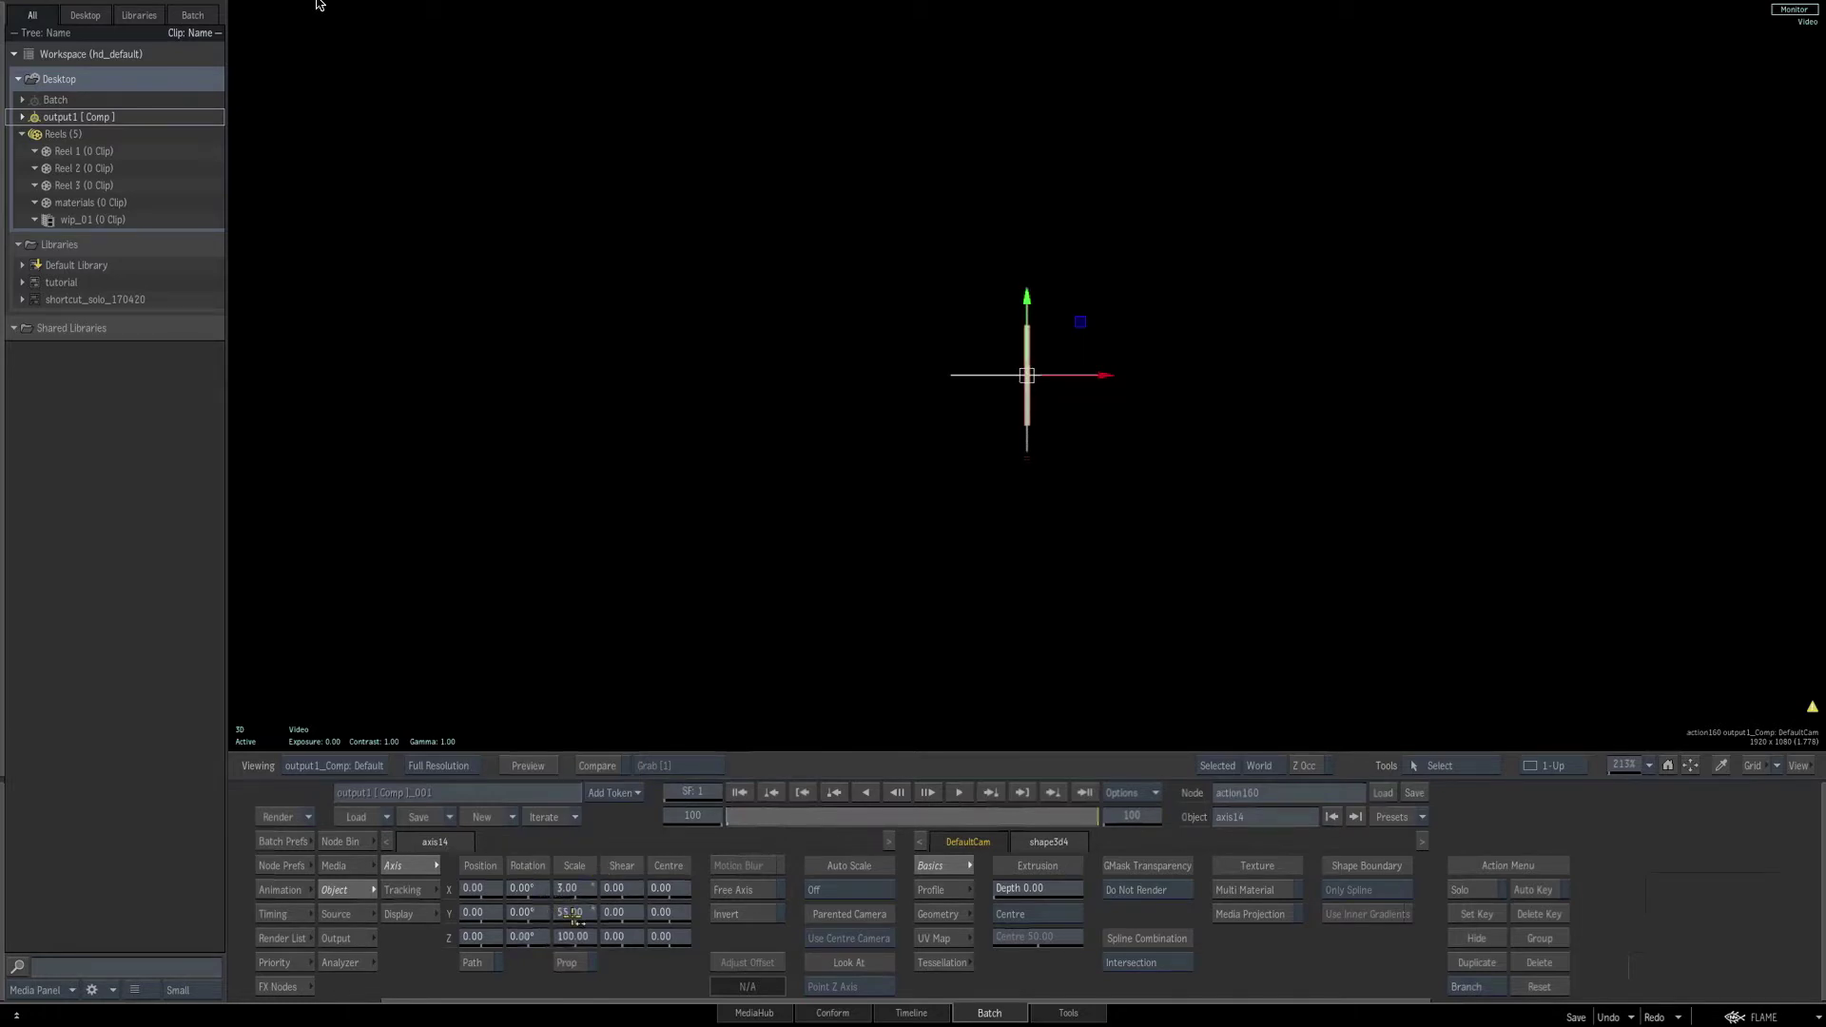
pyautogui.click(577, 911)
pyautogui.write('3')
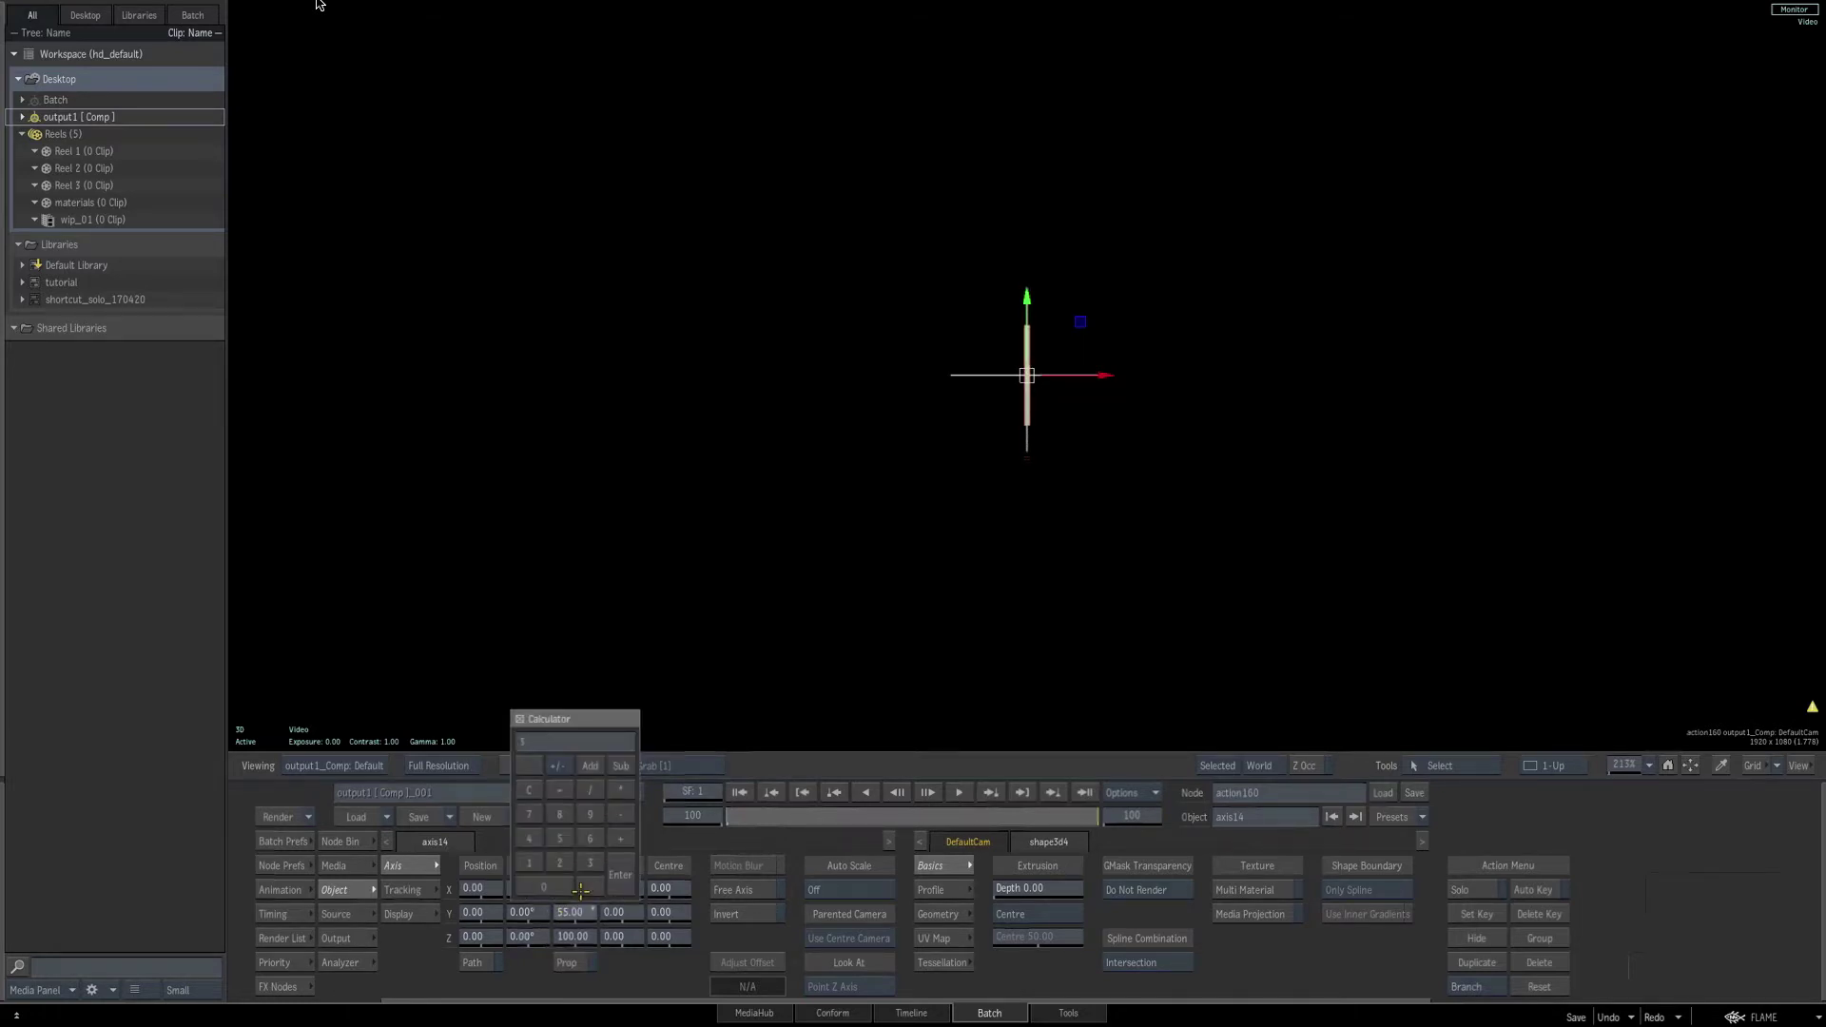
pyautogui.write('0')
pyautogui.press('Return')
# Set the tick mark axis's Y position to 500.
pyautogui.moveTo(1625, 765); pyautogui.dragTo(1543, 746)
pyautogui.moveTo(479, 914); pyautogui.dragTo(642, 813)
pyautogui.click(481, 912)
pyautogui.write('5')
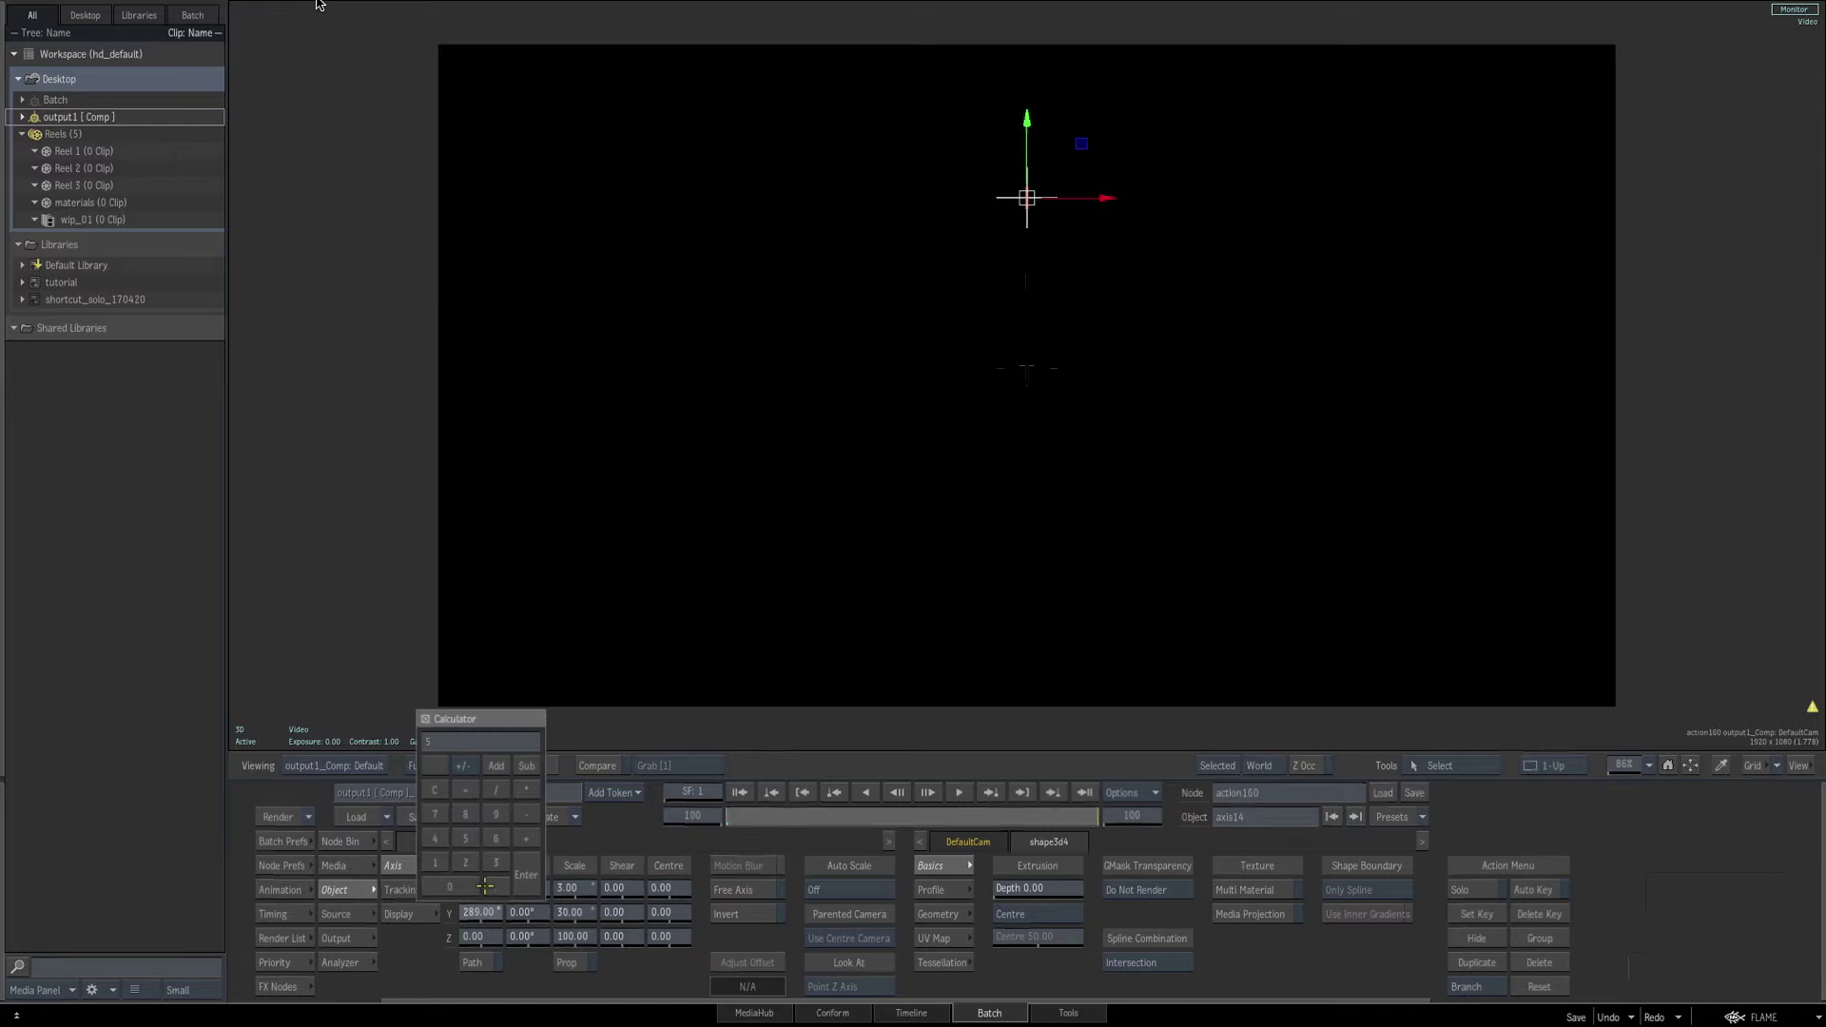
pyautogui.write('00')
pyautogui.press('Return')
# Add a Replica node as the parent of the tick mark's top axis in the schematic.
pyautogui.press('F4')
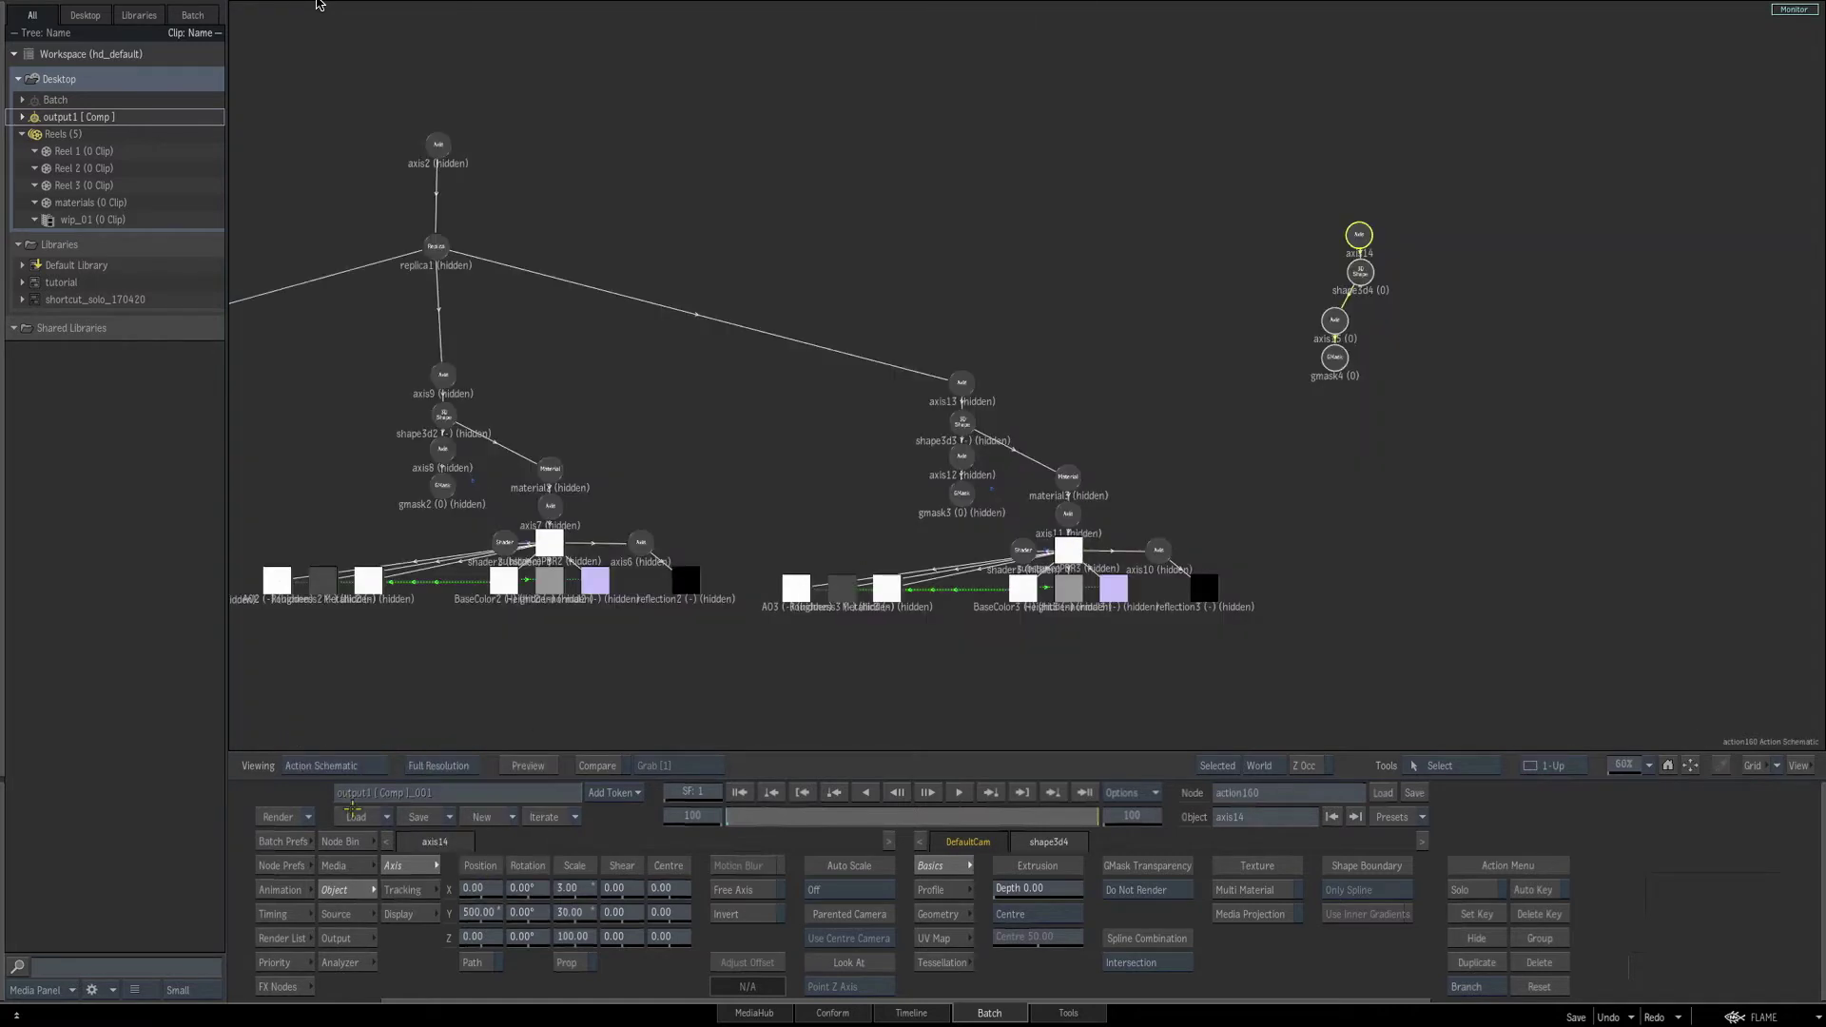
pyautogui.click(344, 841)
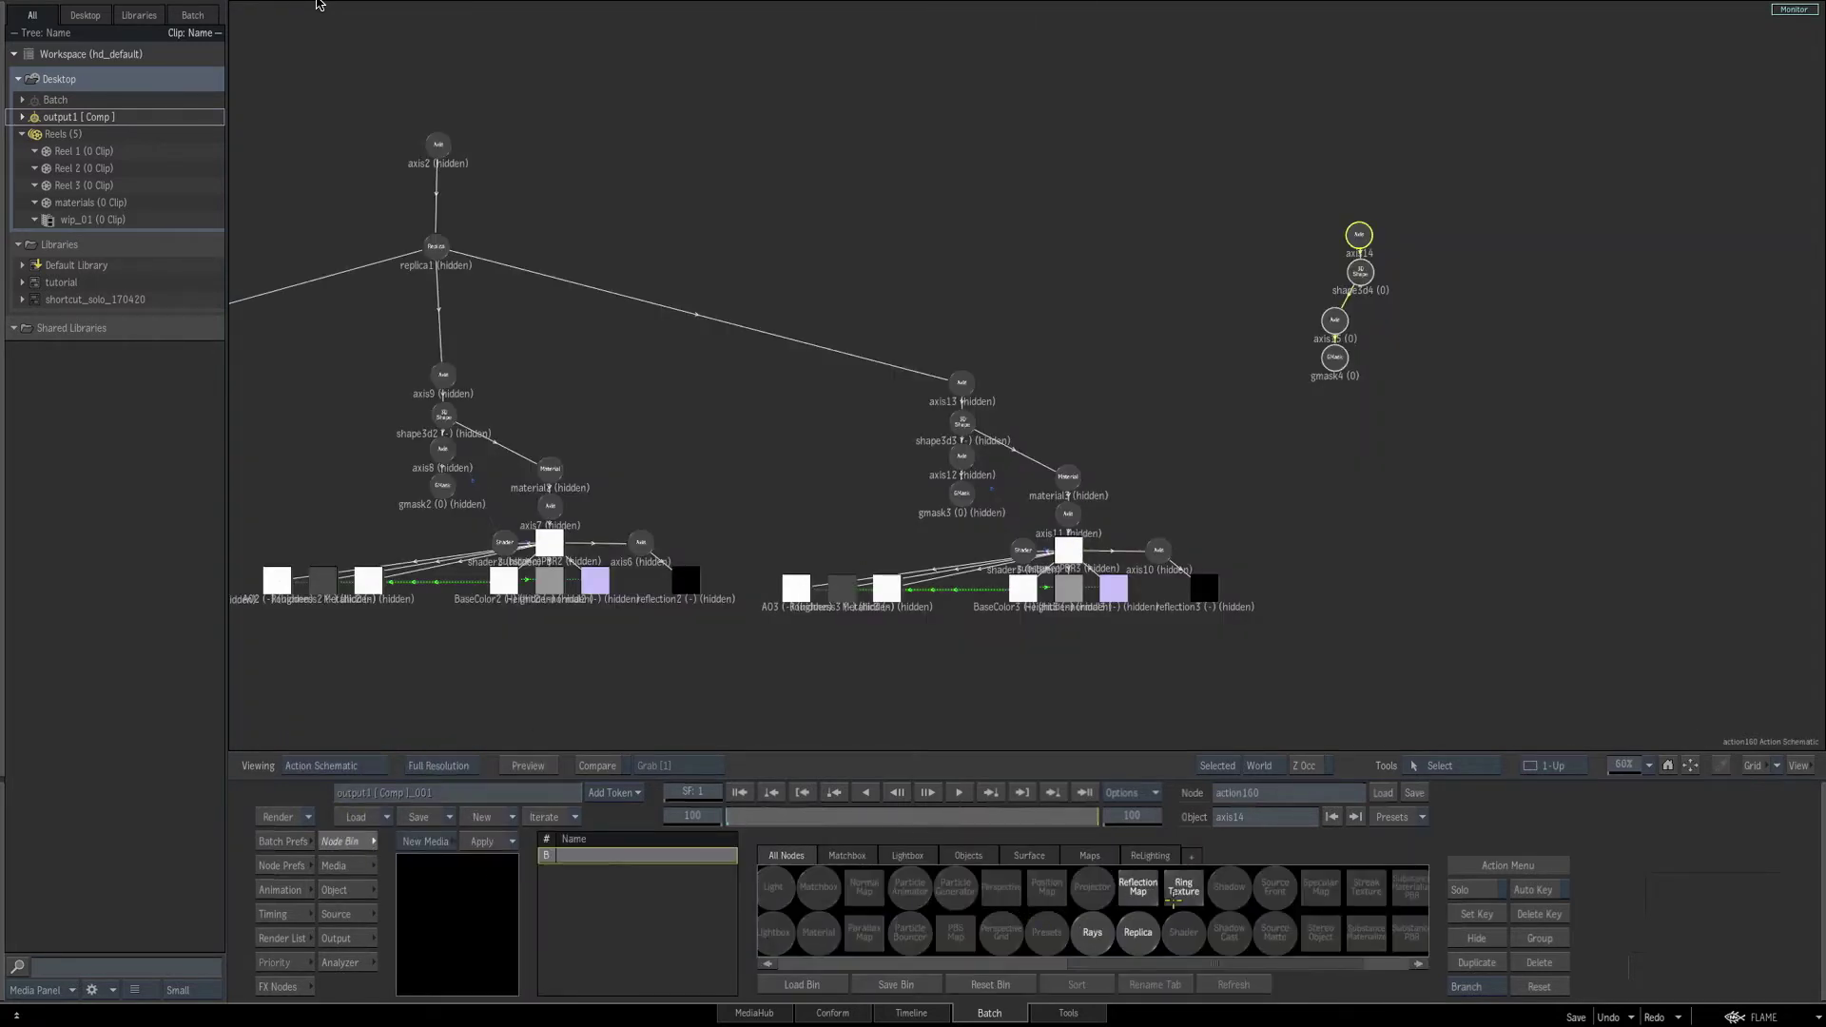
pyautogui.moveTo(1138, 932); pyautogui.dragTo(1358, 232)
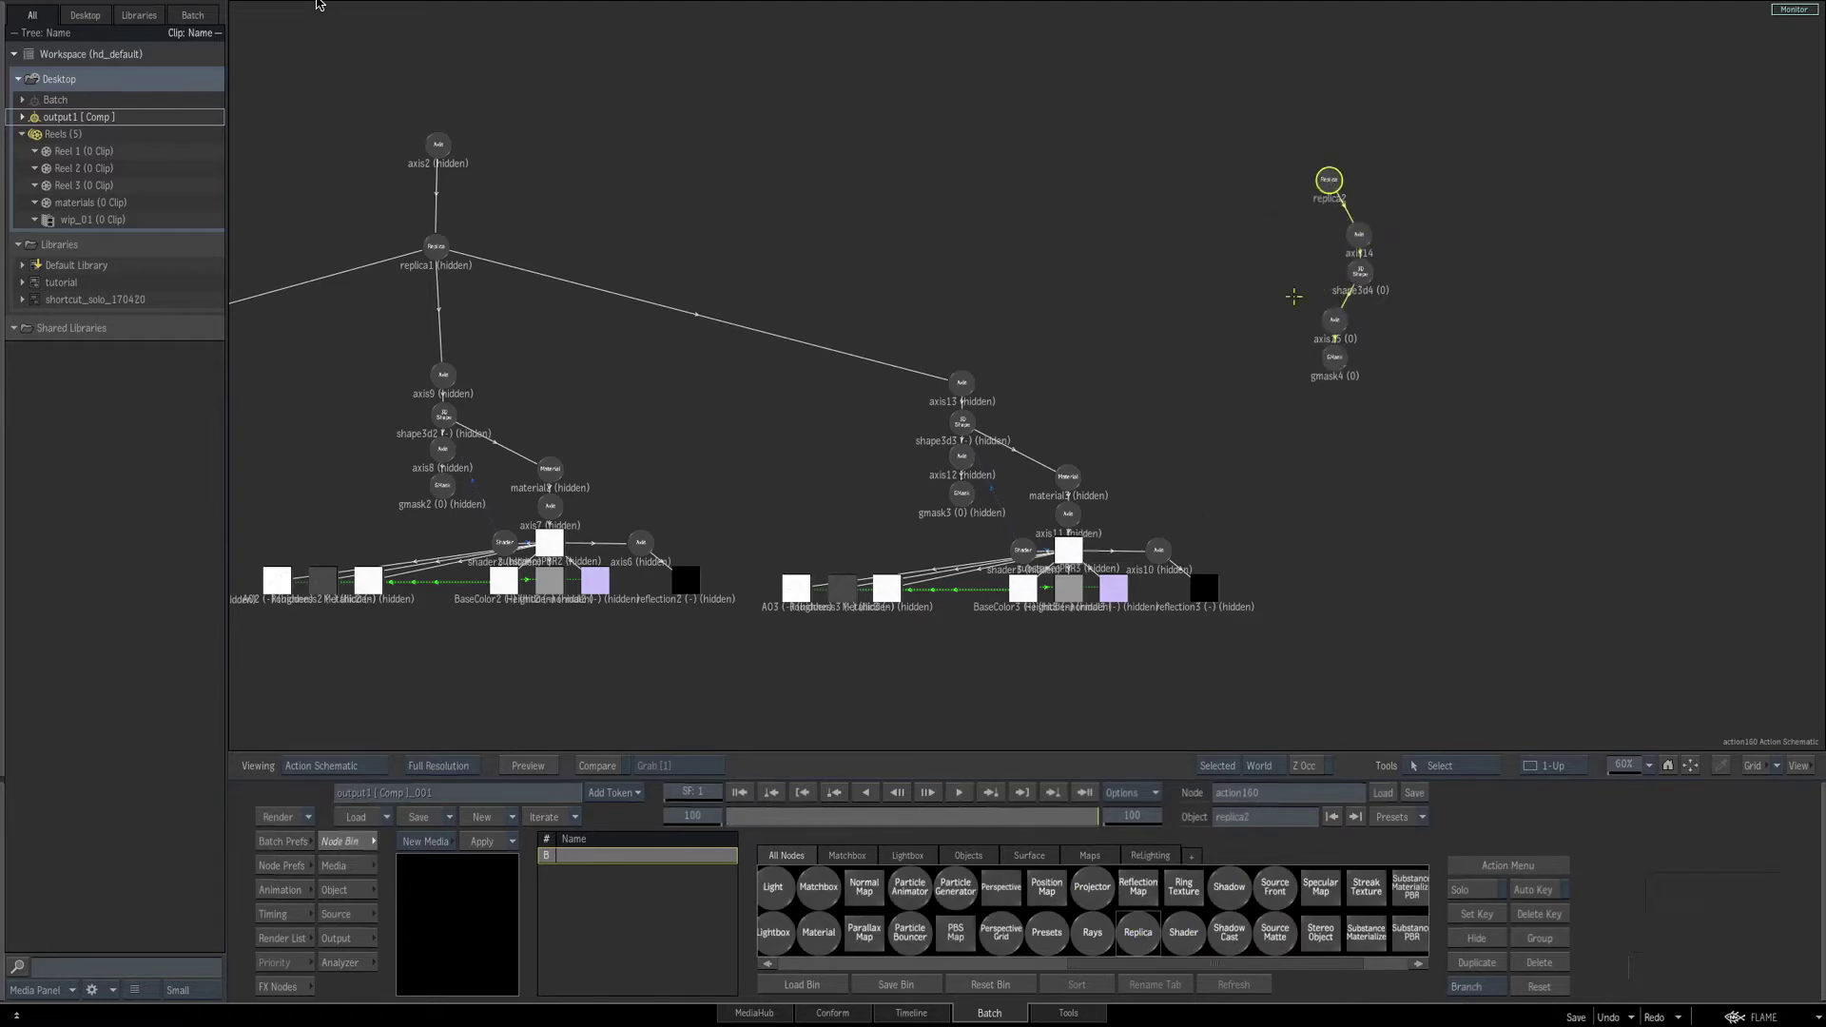
# Set the replica's number of instances to 72 and its Z rotation offset to 5 degrees.
pyautogui.press('F4')
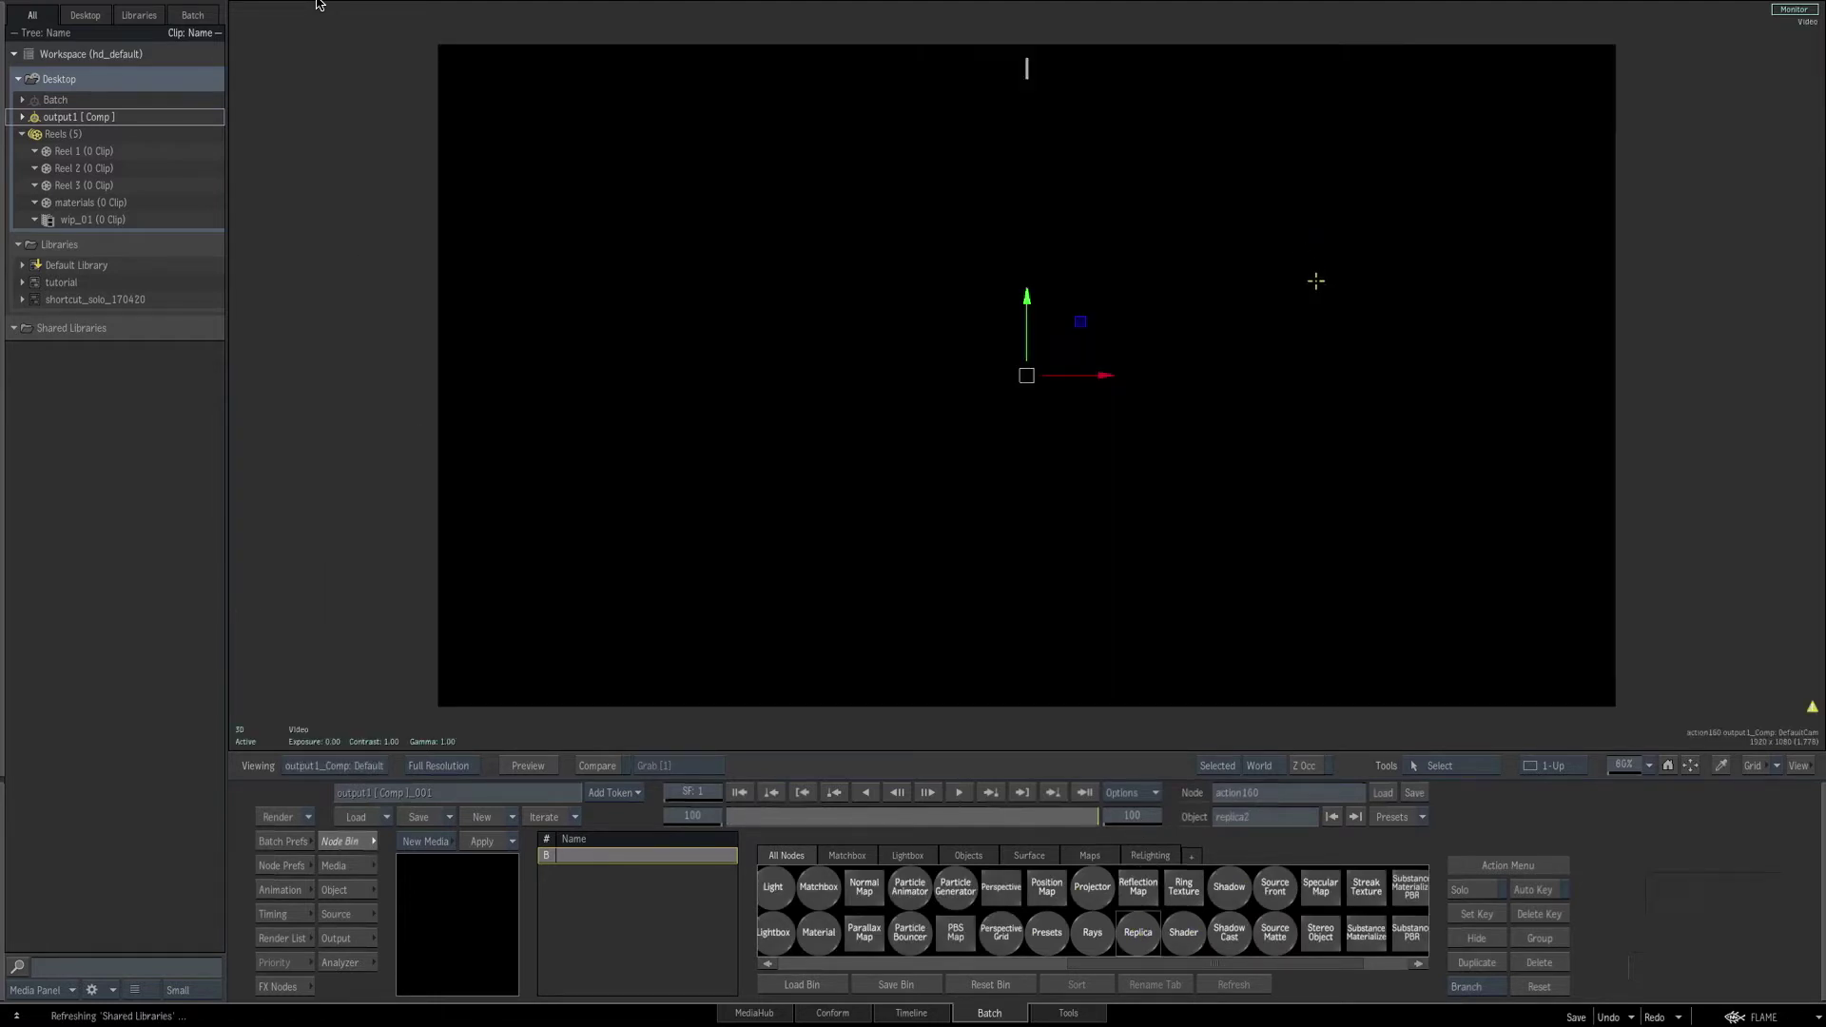
pyautogui.click(342, 891)
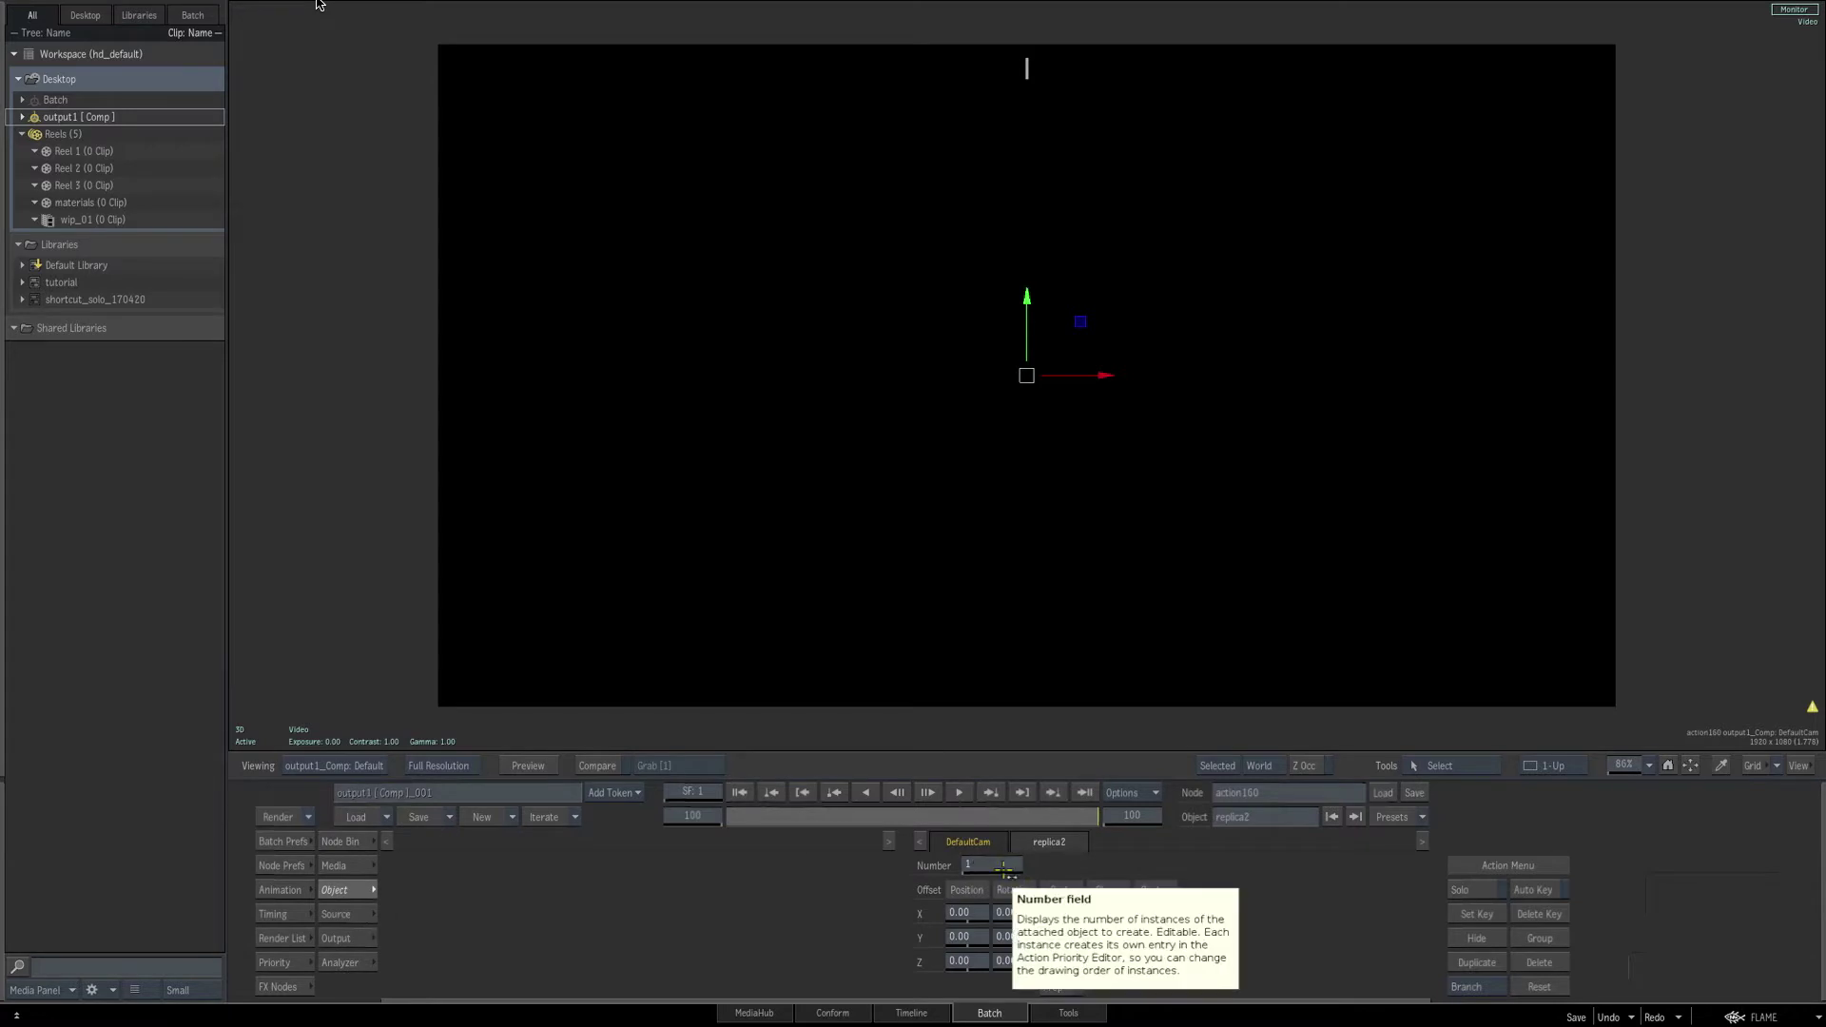
pyautogui.click(990, 865)
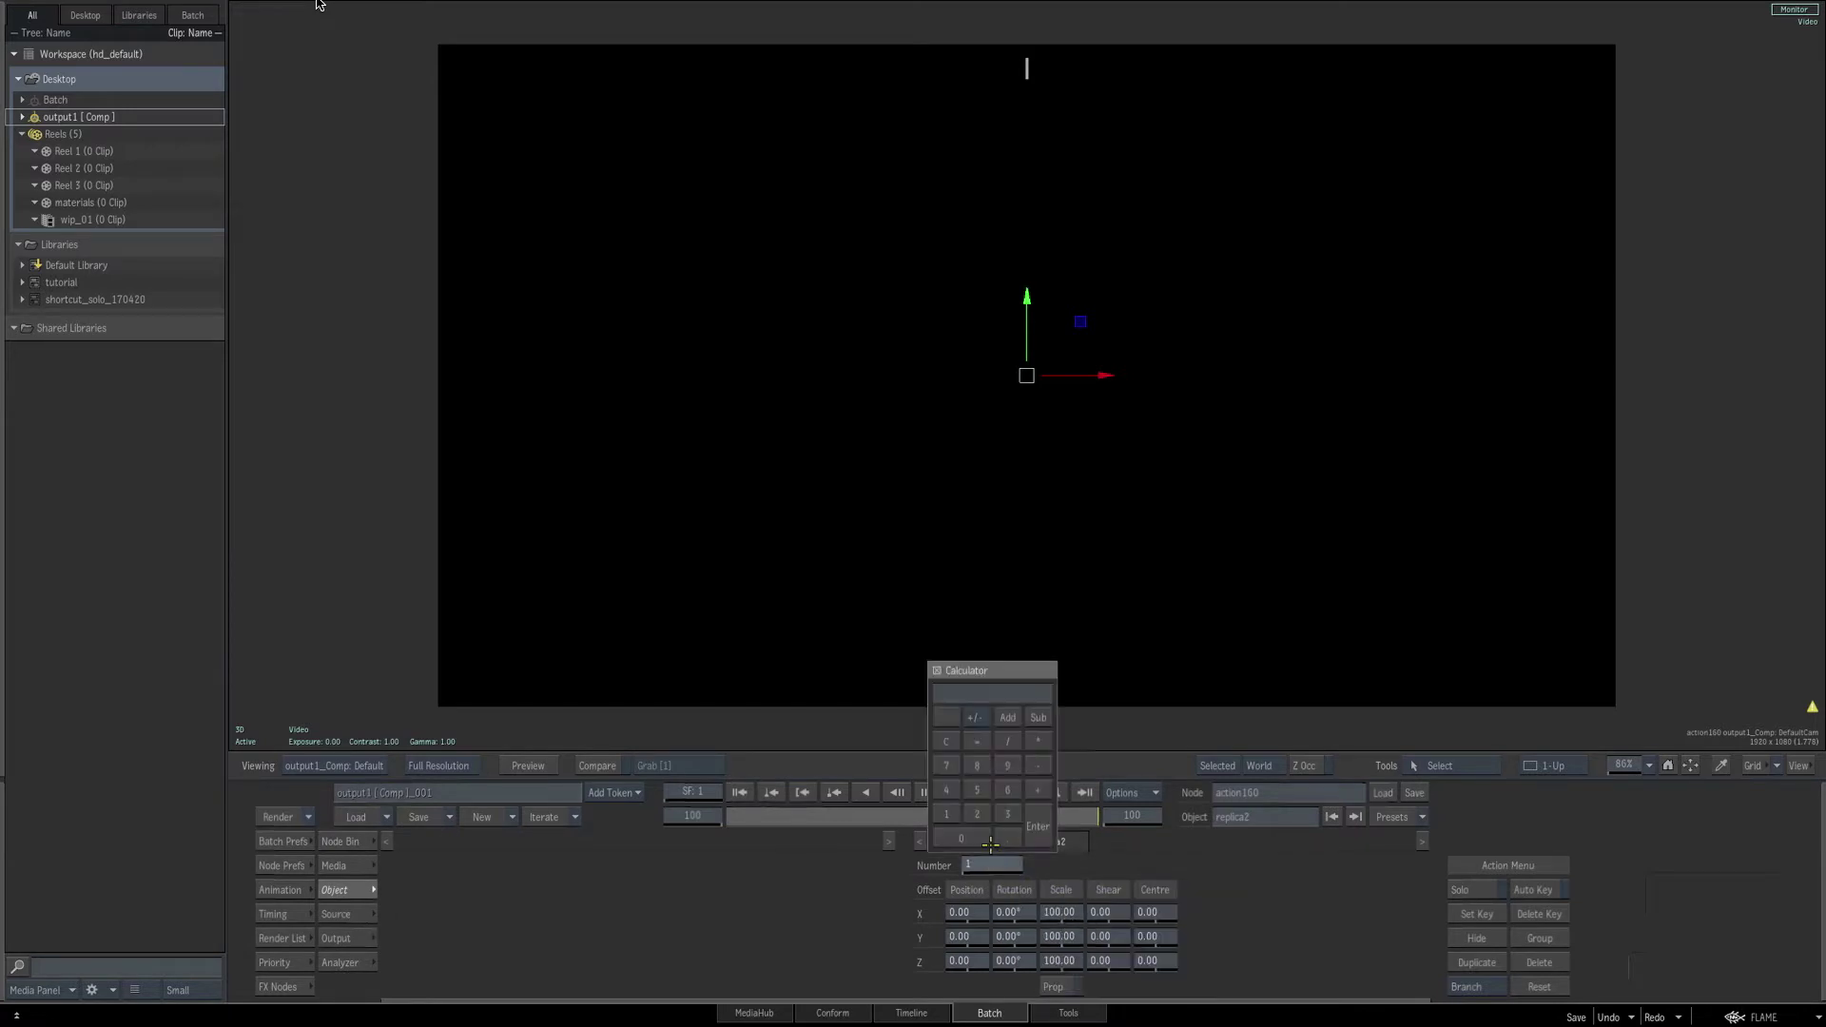
pyautogui.write('72')
pyautogui.press('Return')
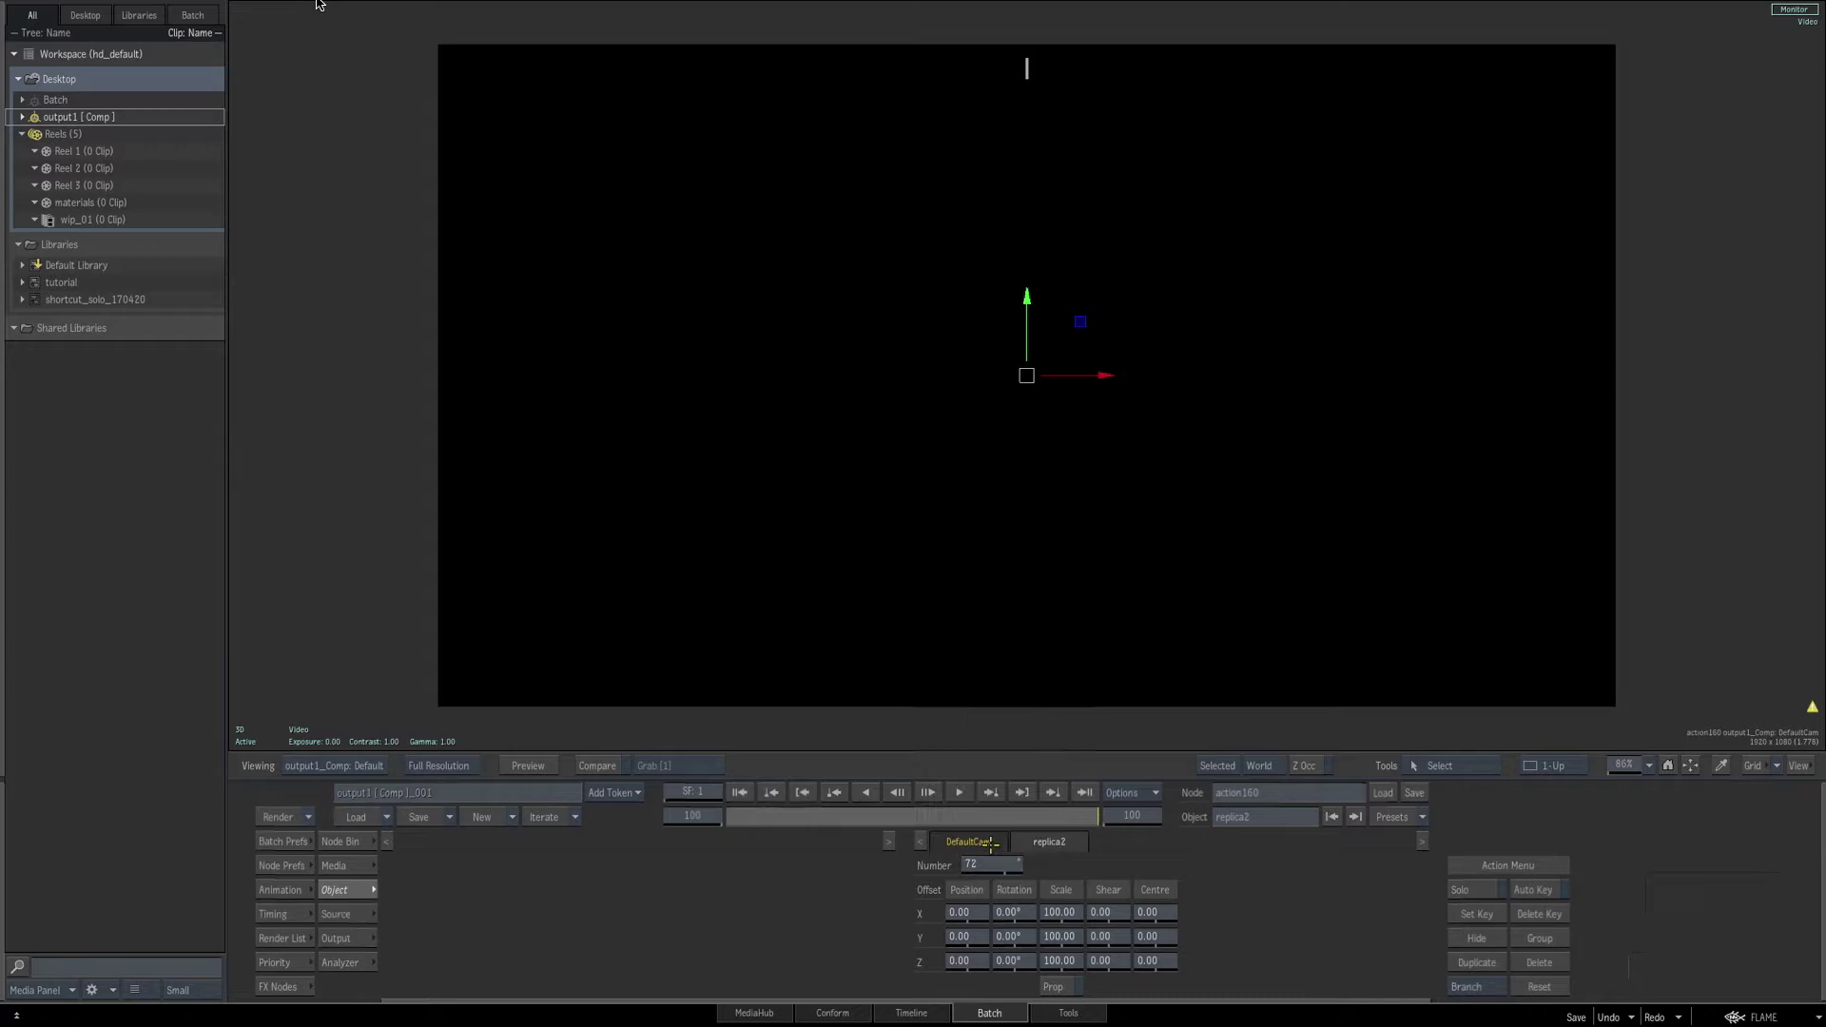
pyautogui.click(1010, 956)
pyautogui.write('5')
pyautogui.press('Return')
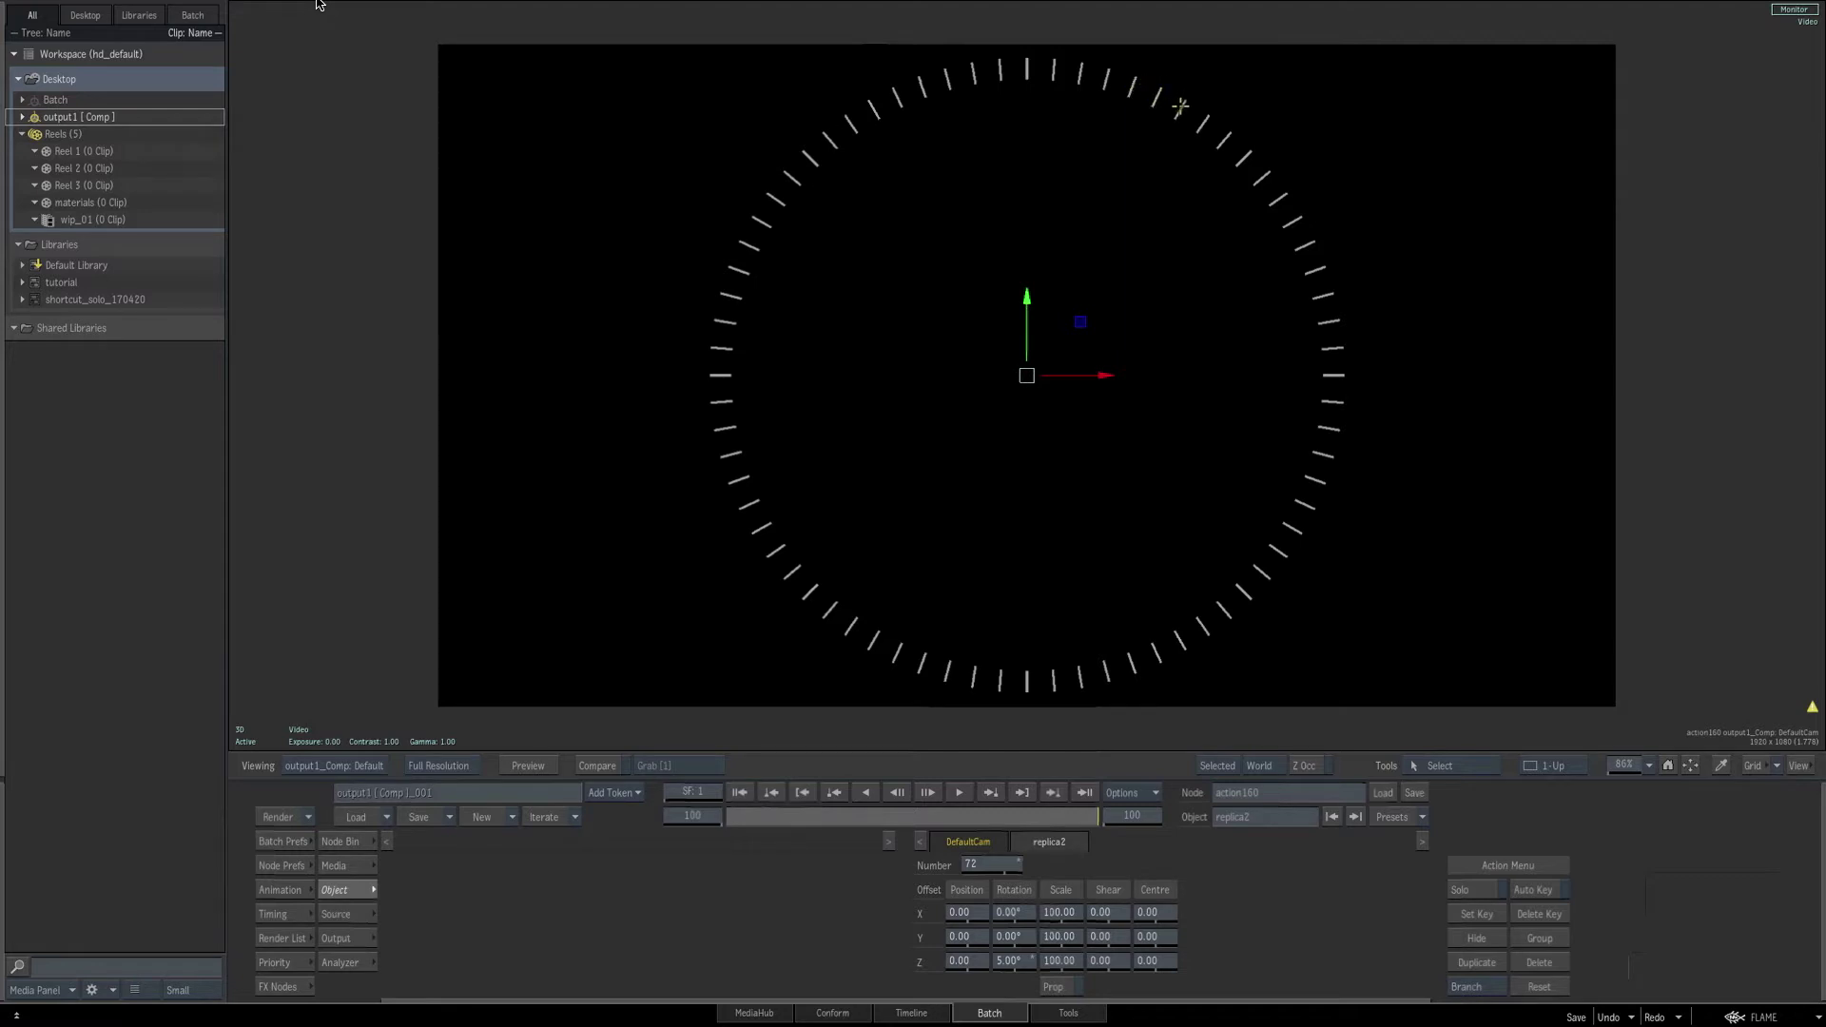
# Duplicate the whole tick mark replica branch and place the copy beside the original.
pyautogui.press('F4')
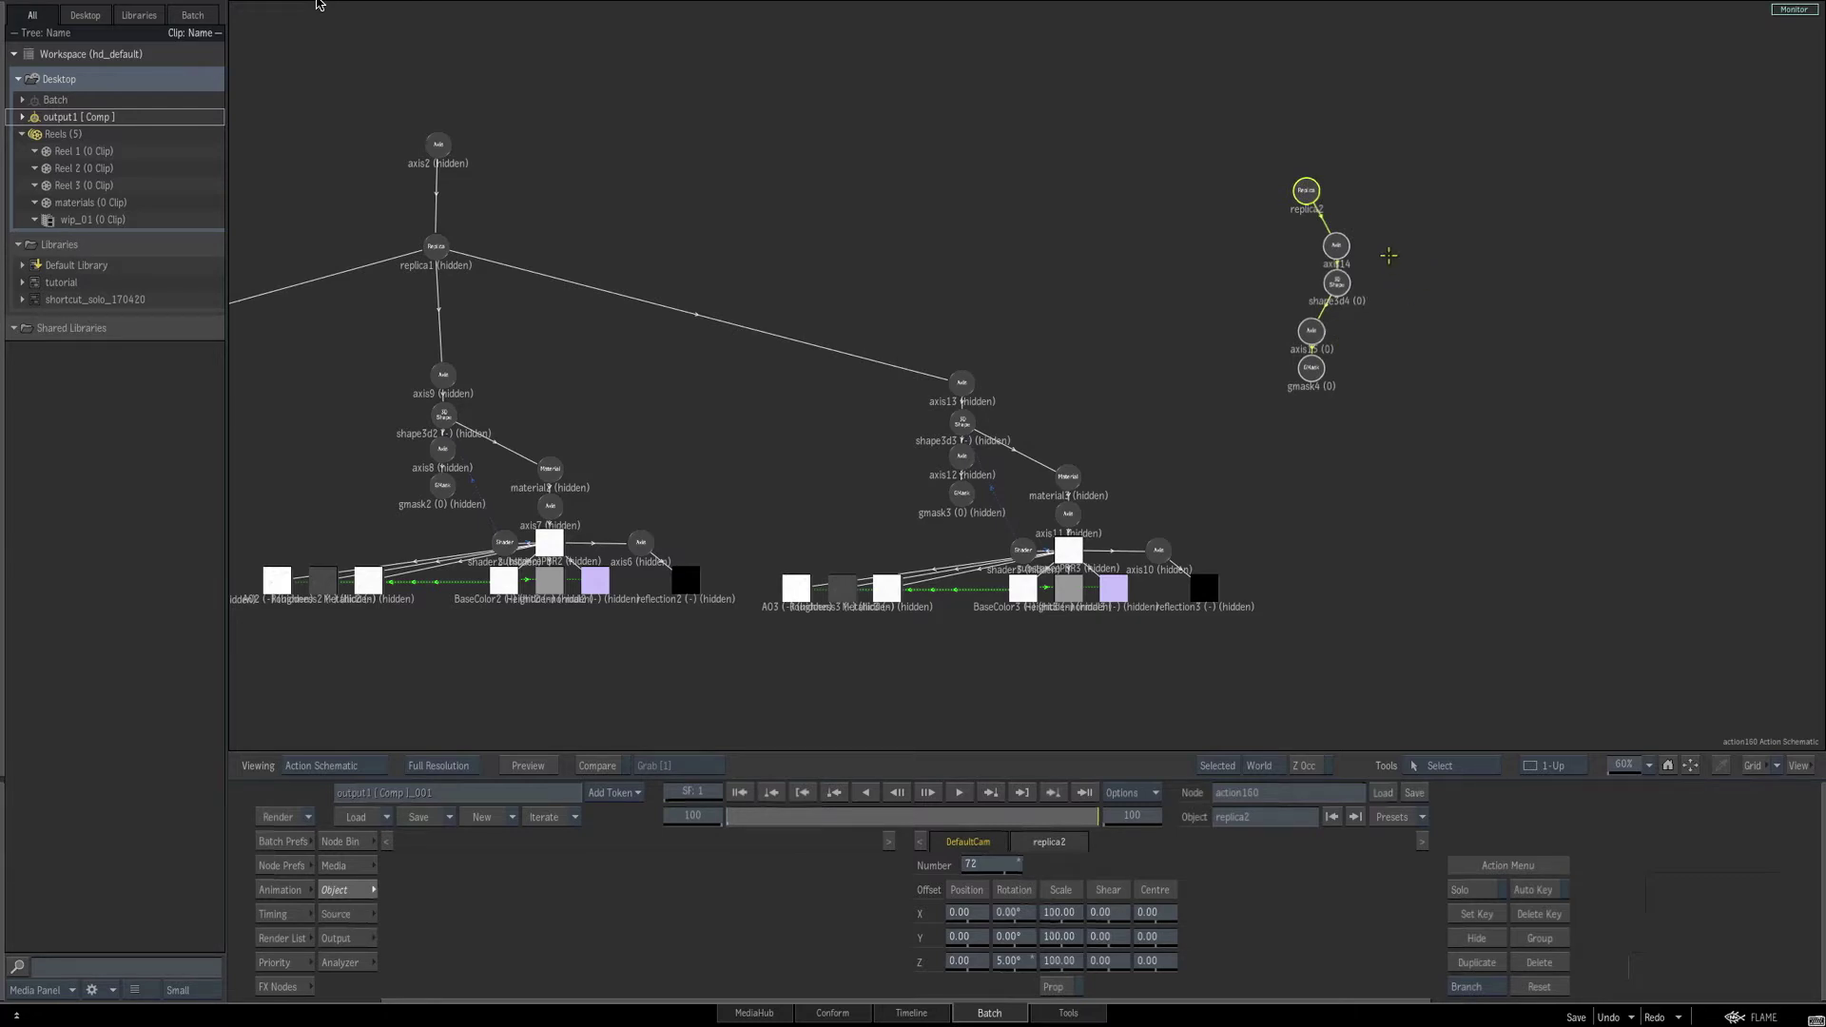
pyautogui.hotkey('ctrl', 'd')
pyautogui.moveTo(1370, 193); pyautogui.dragTo(1413, 193)
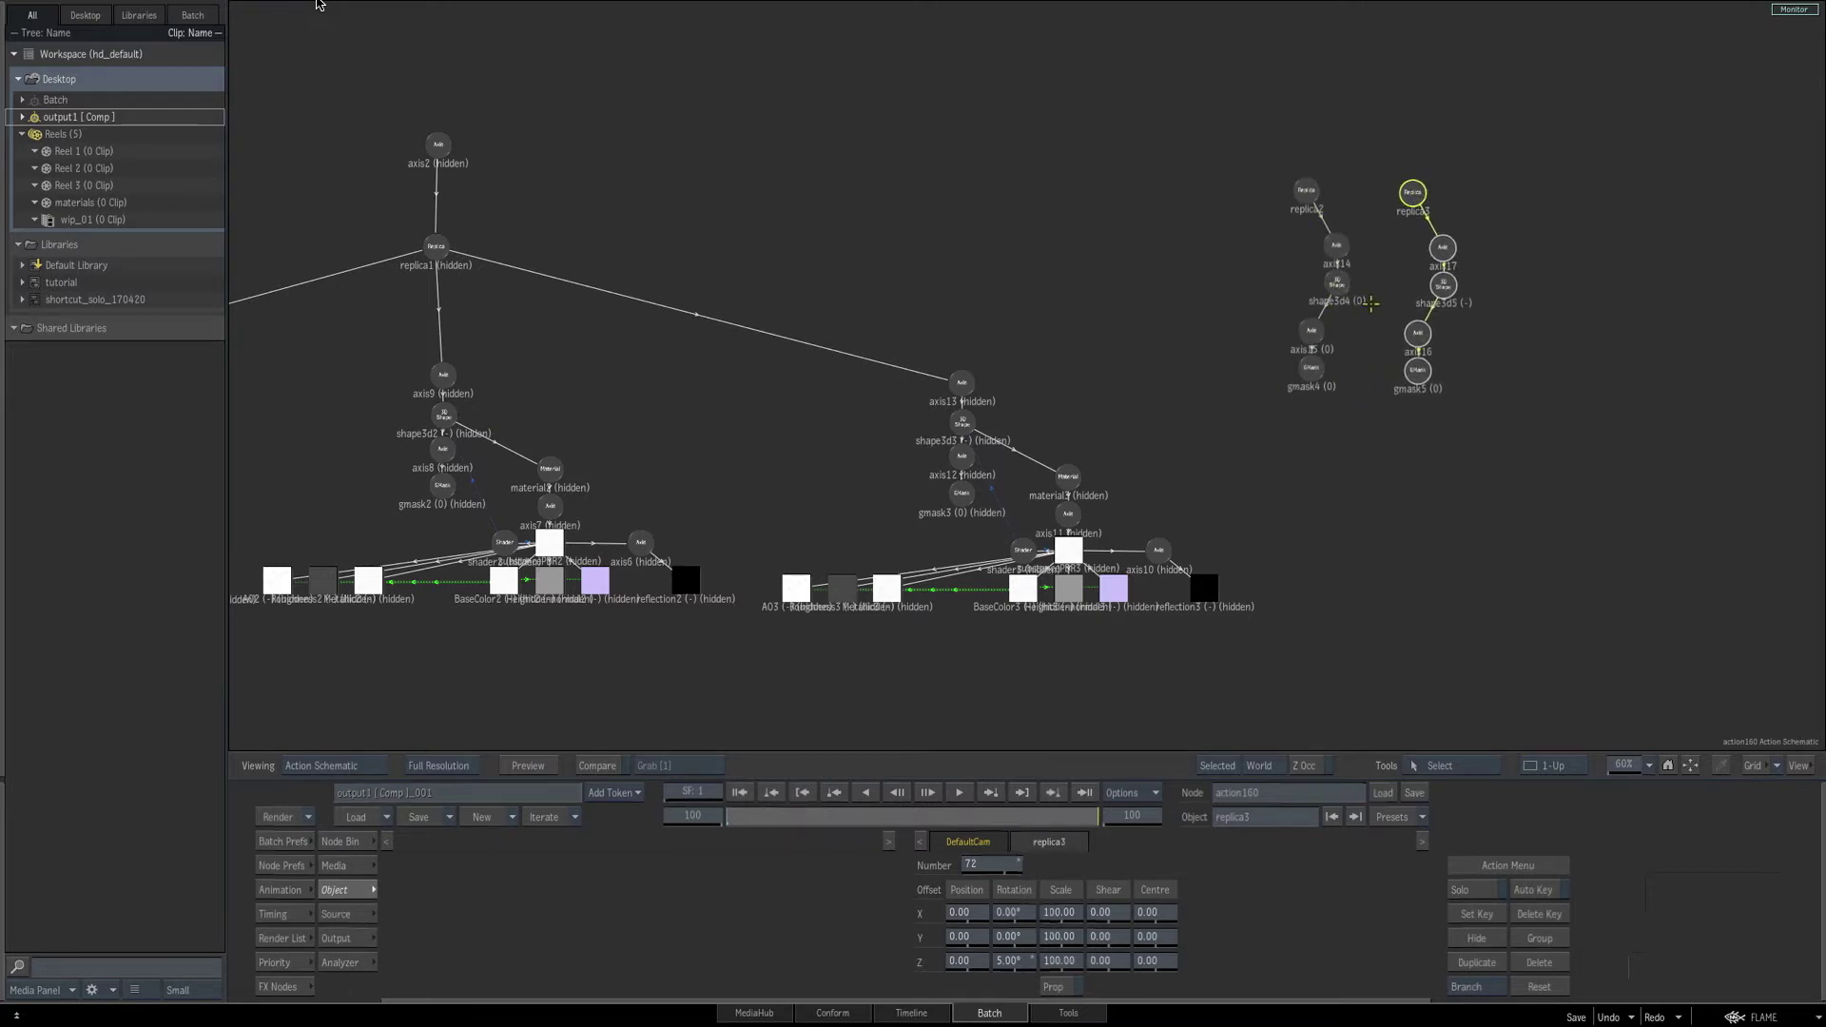
# Hide the icons in the result view and set the duplicated replica's number of instances to 90 and Z rotation offset to 1 degree.
pyautogui.press('F4')
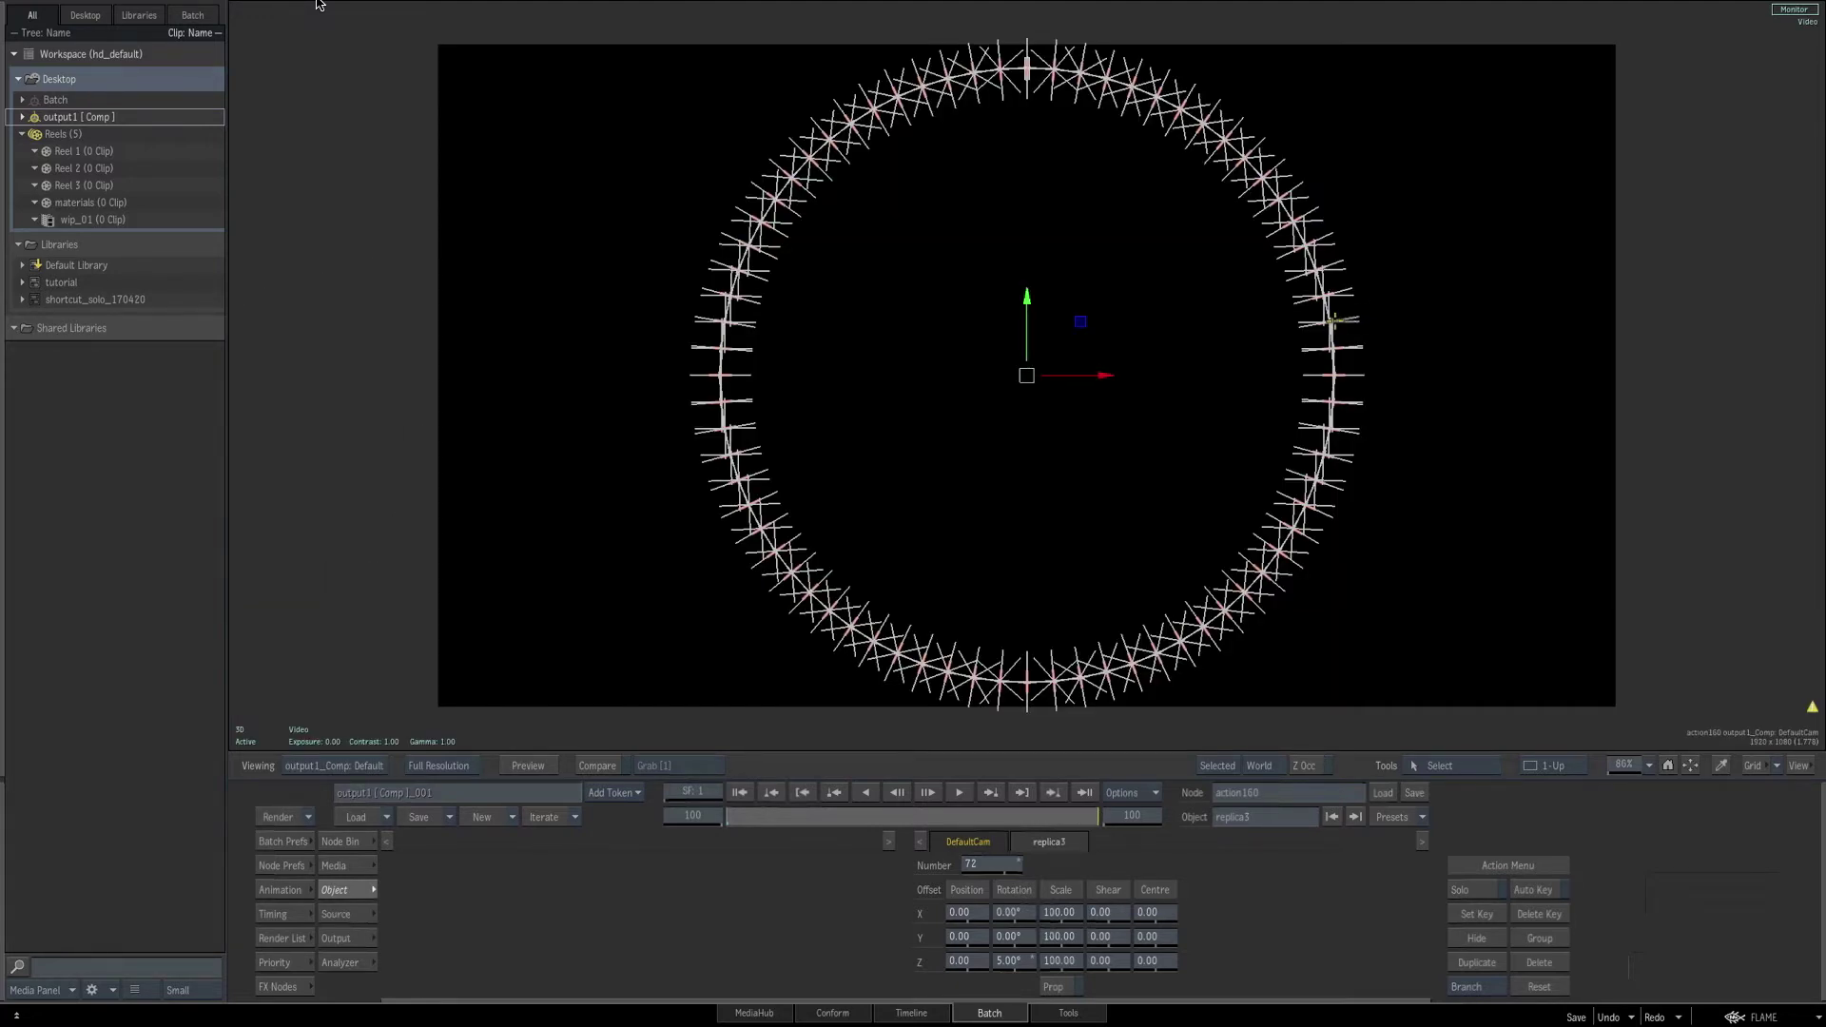
pyautogui.press('i')
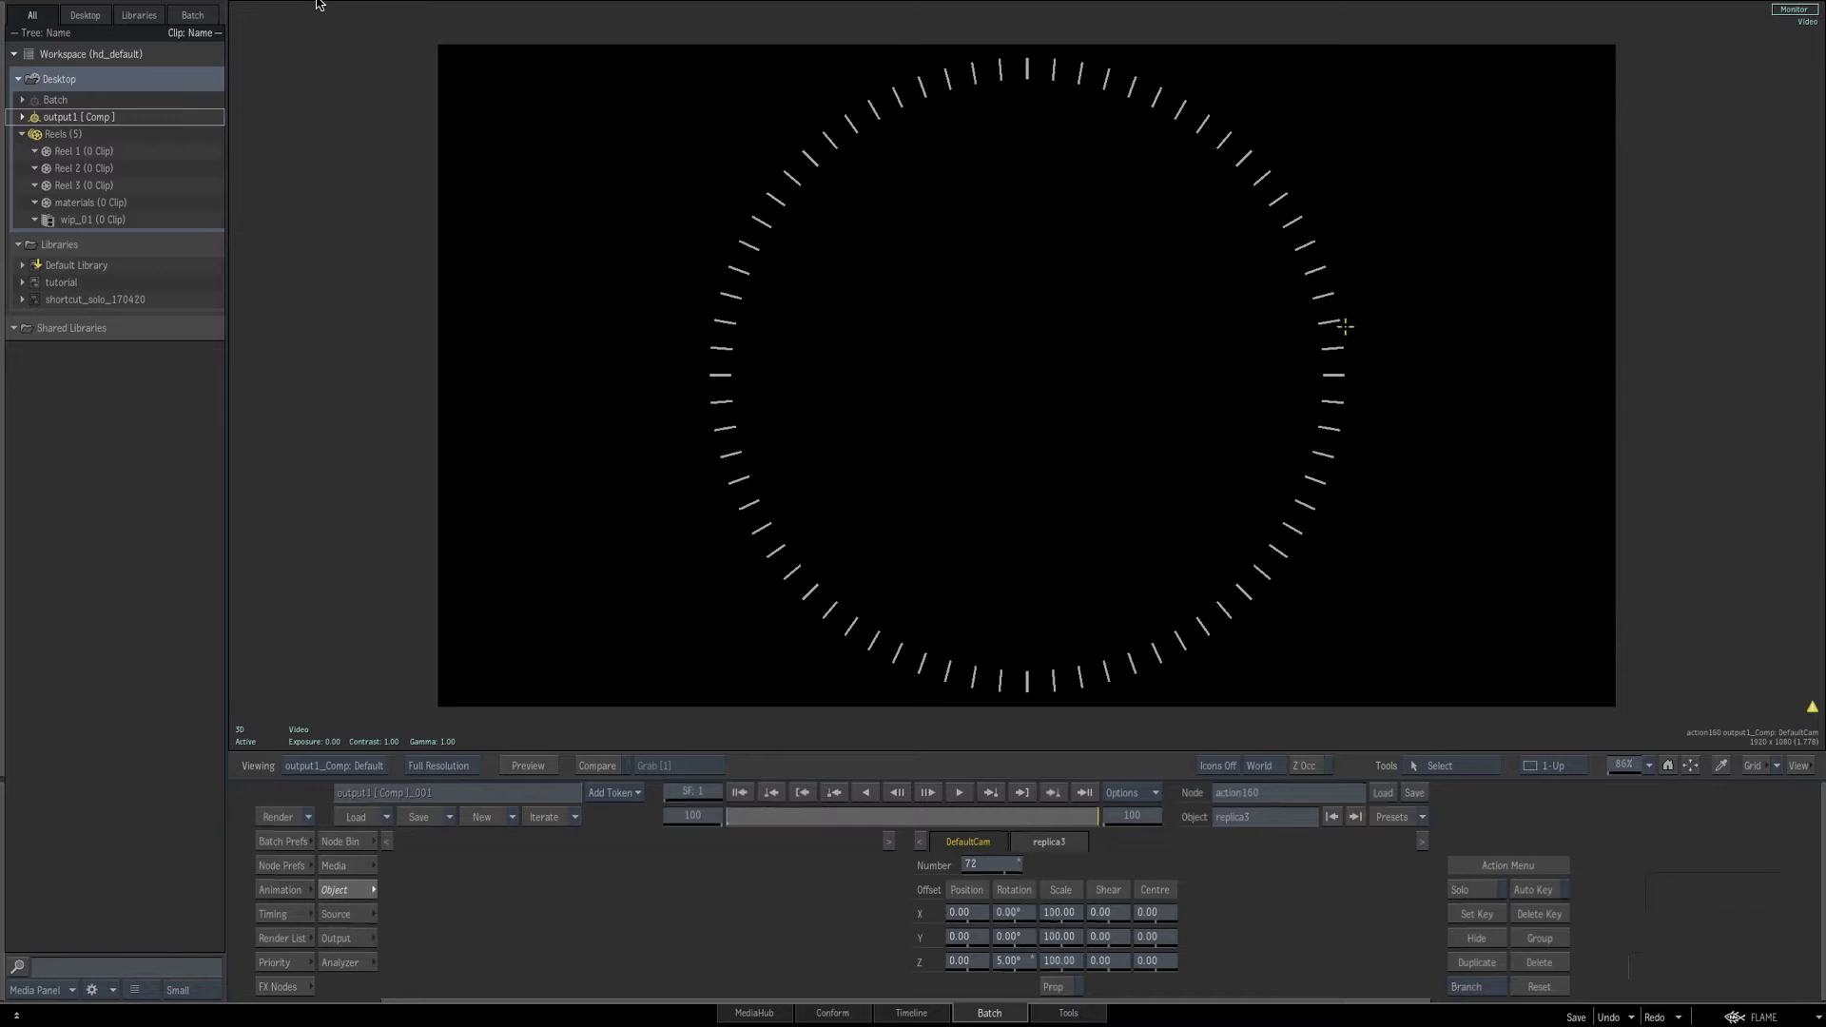
pyautogui.click(987, 861)
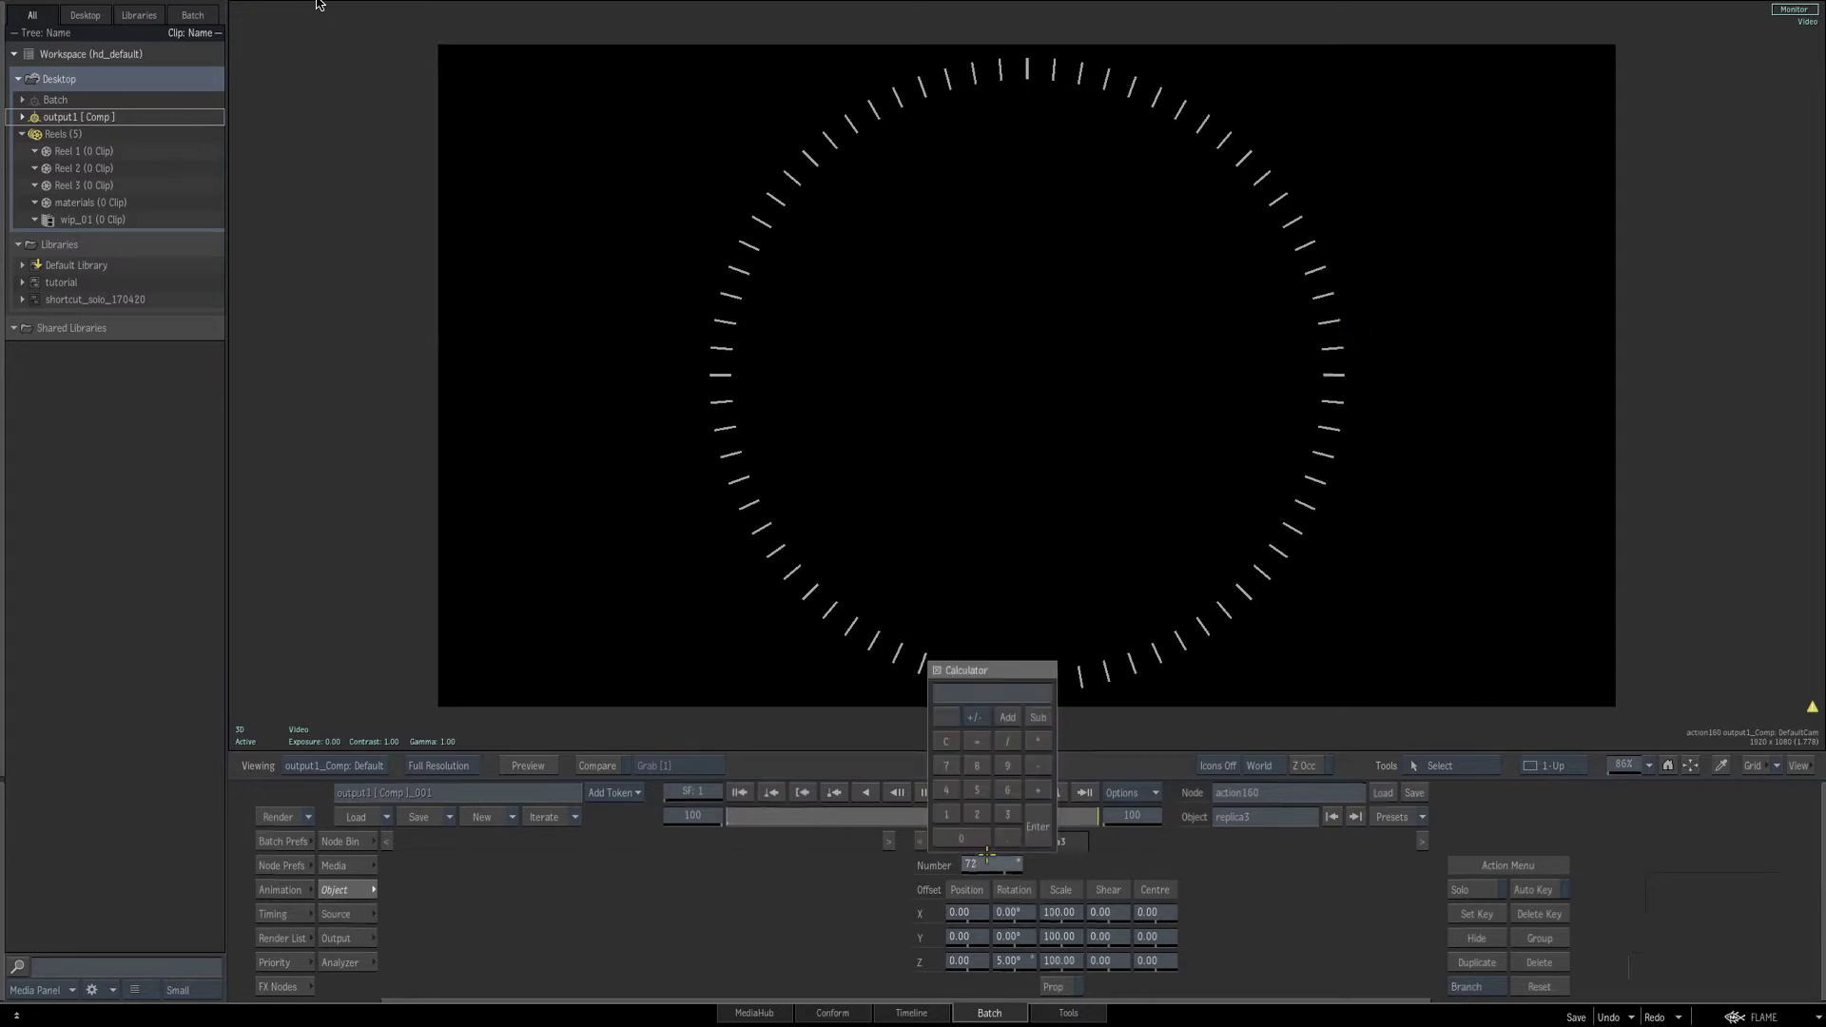
pyautogui.write('90')
pyautogui.press('Return')
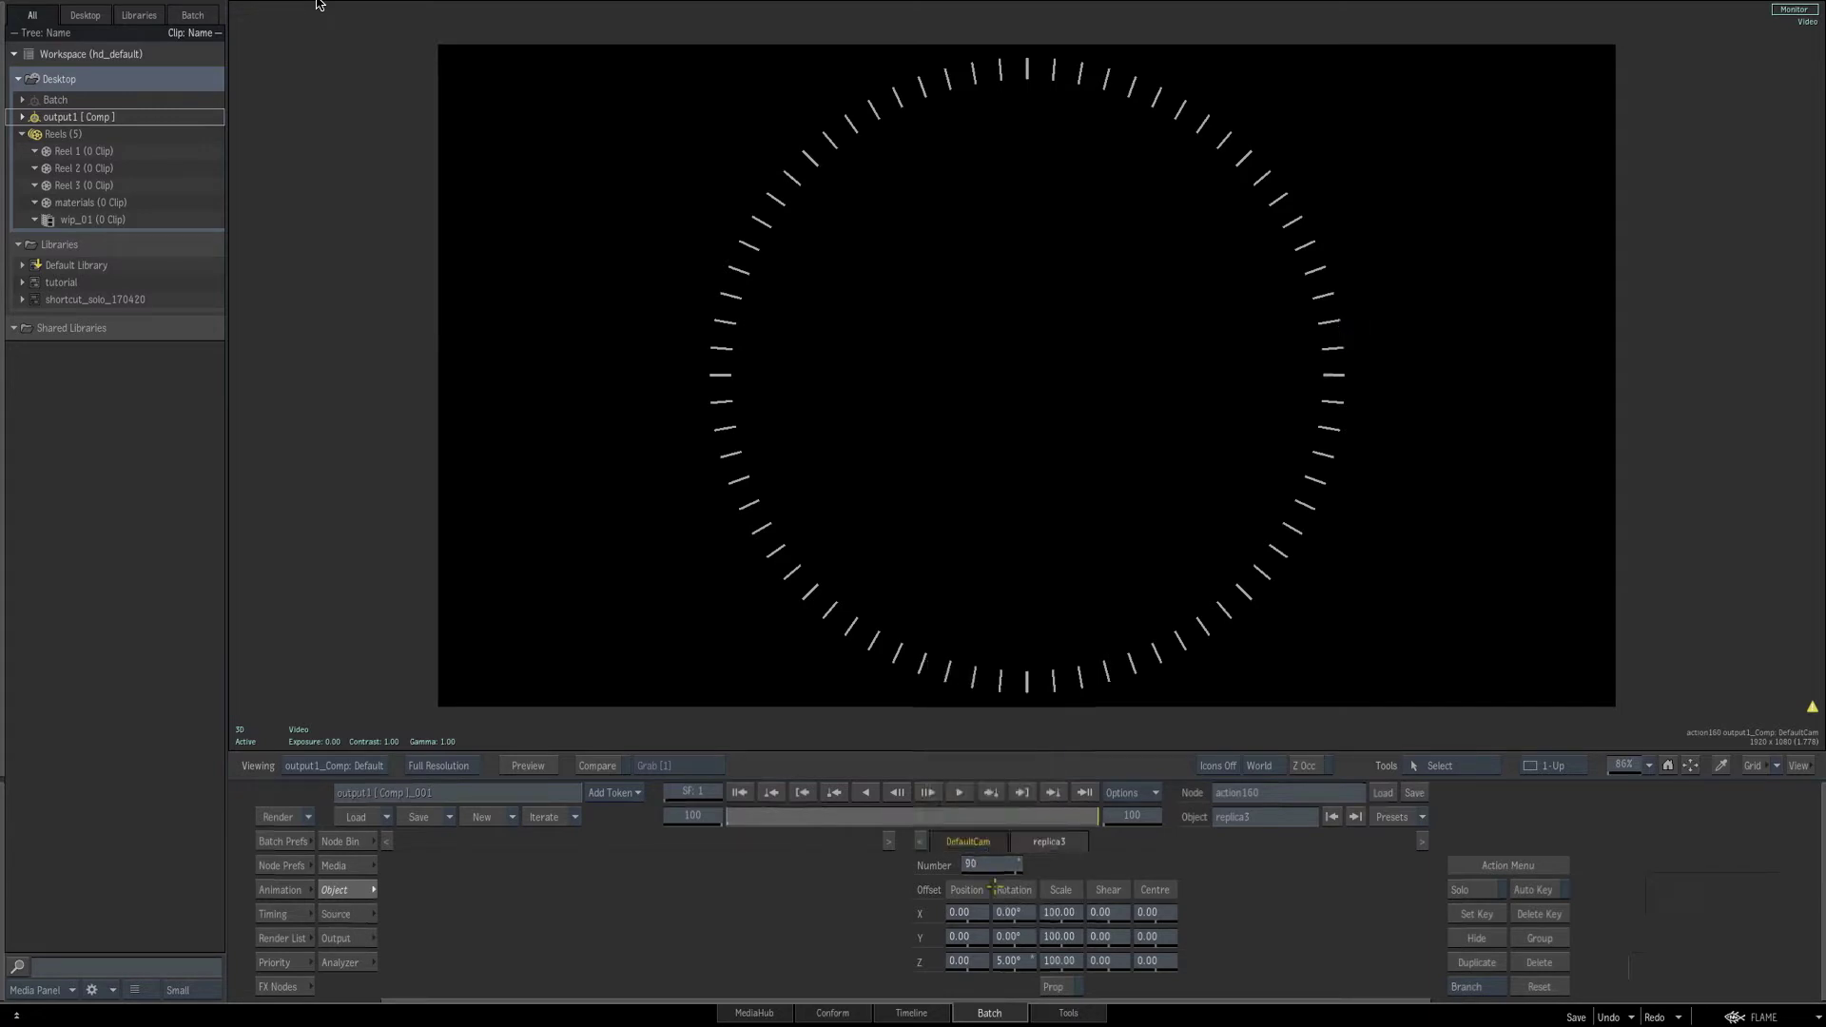
pyautogui.click(1013, 960)
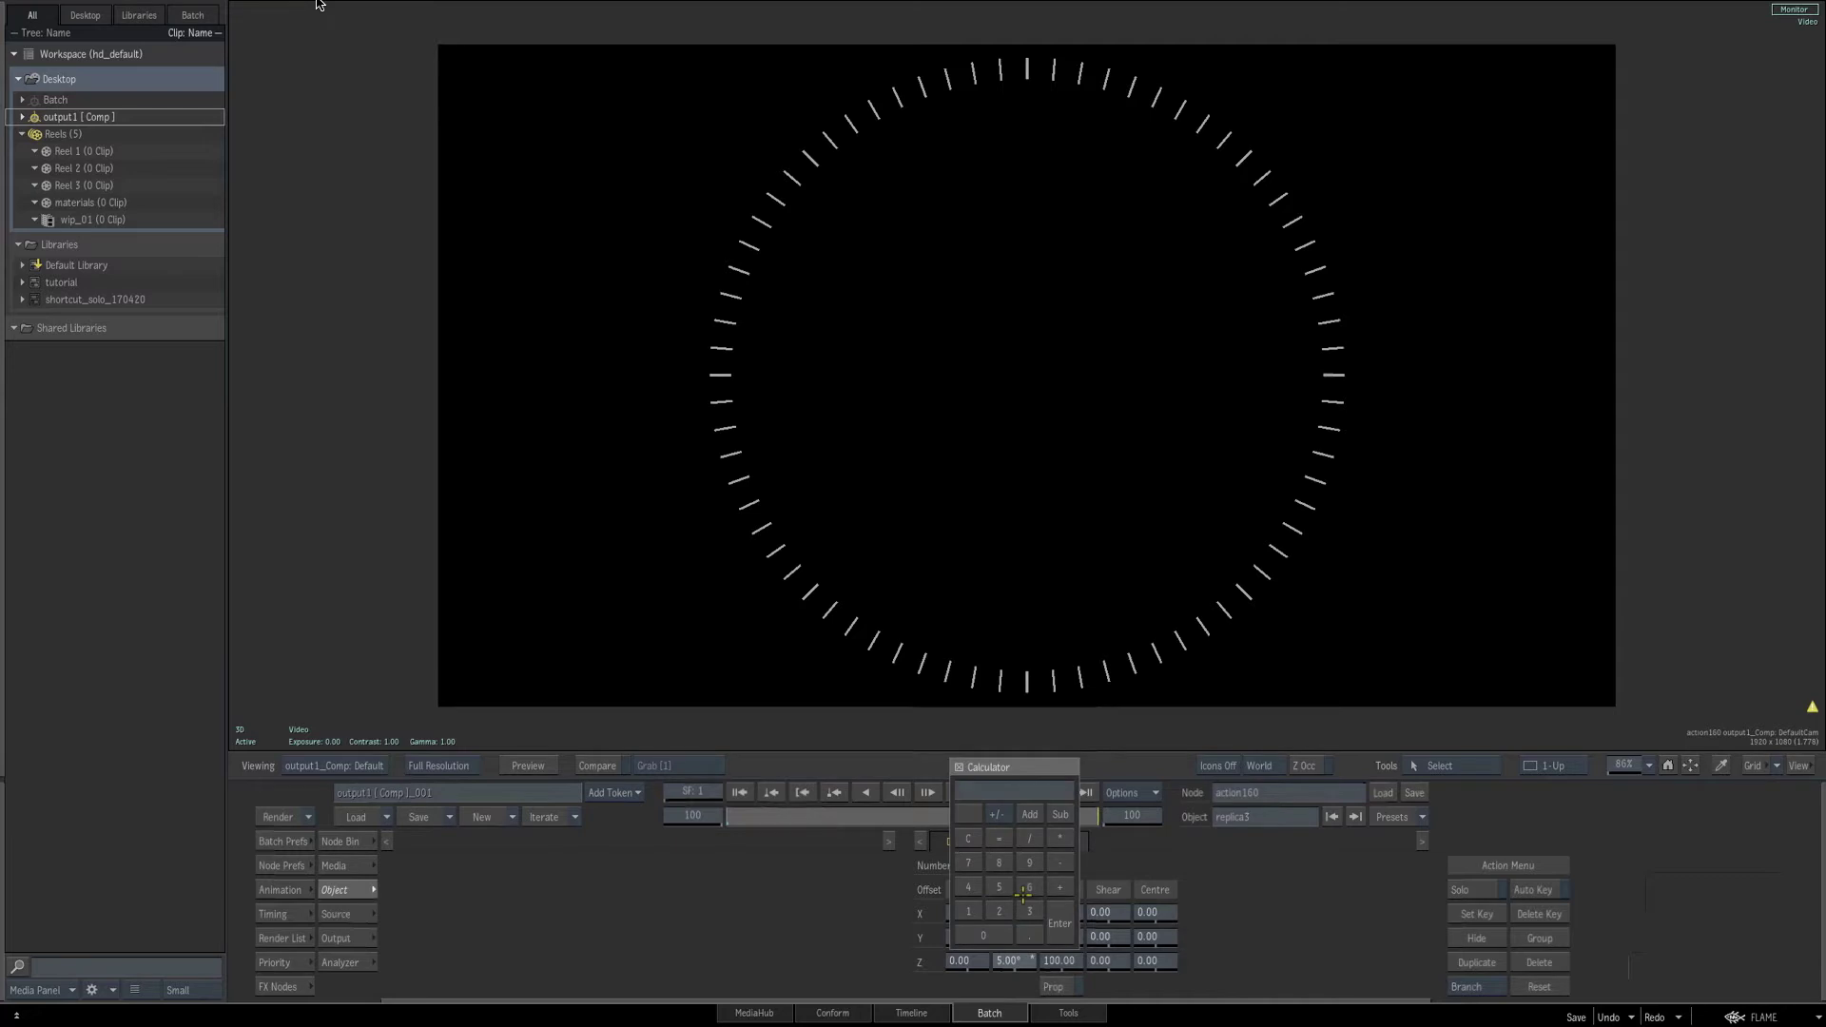
pyautogui.write('1')
pyautogui.press('Return')
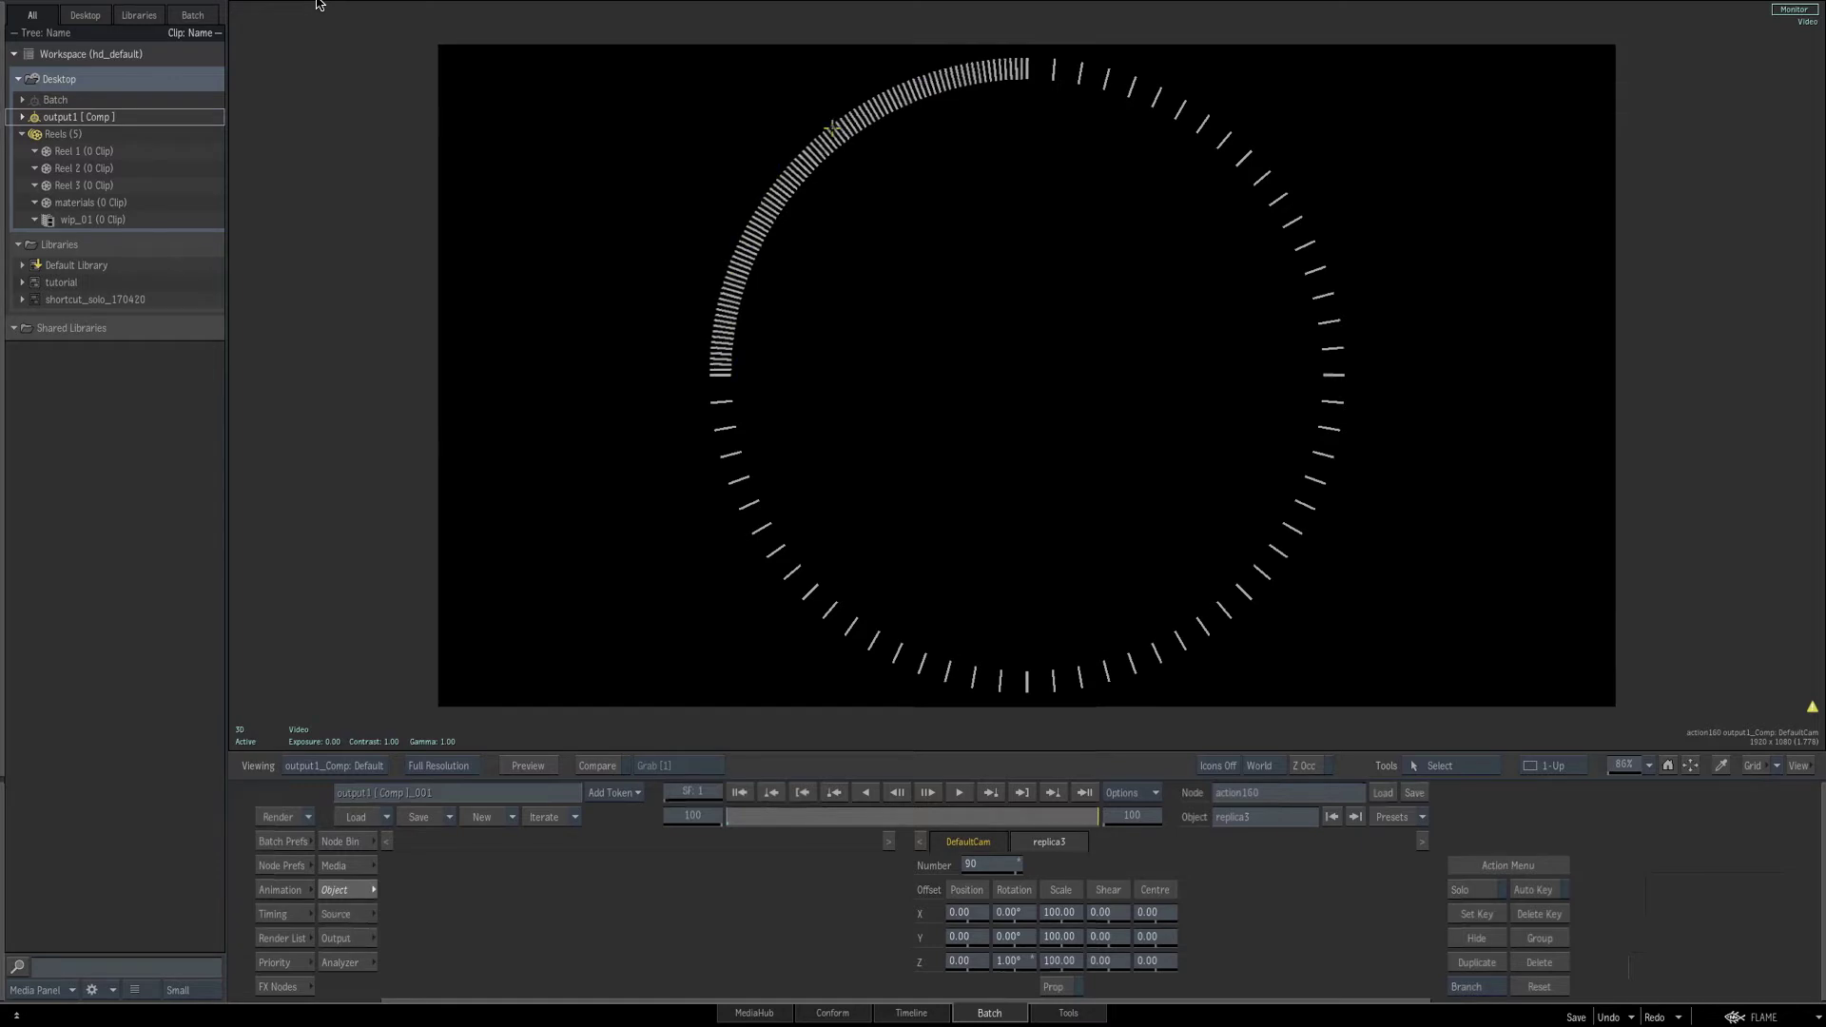
# Try 100 instances on the duplicated replica, then return its number to 90.
pyautogui.click(993, 864)
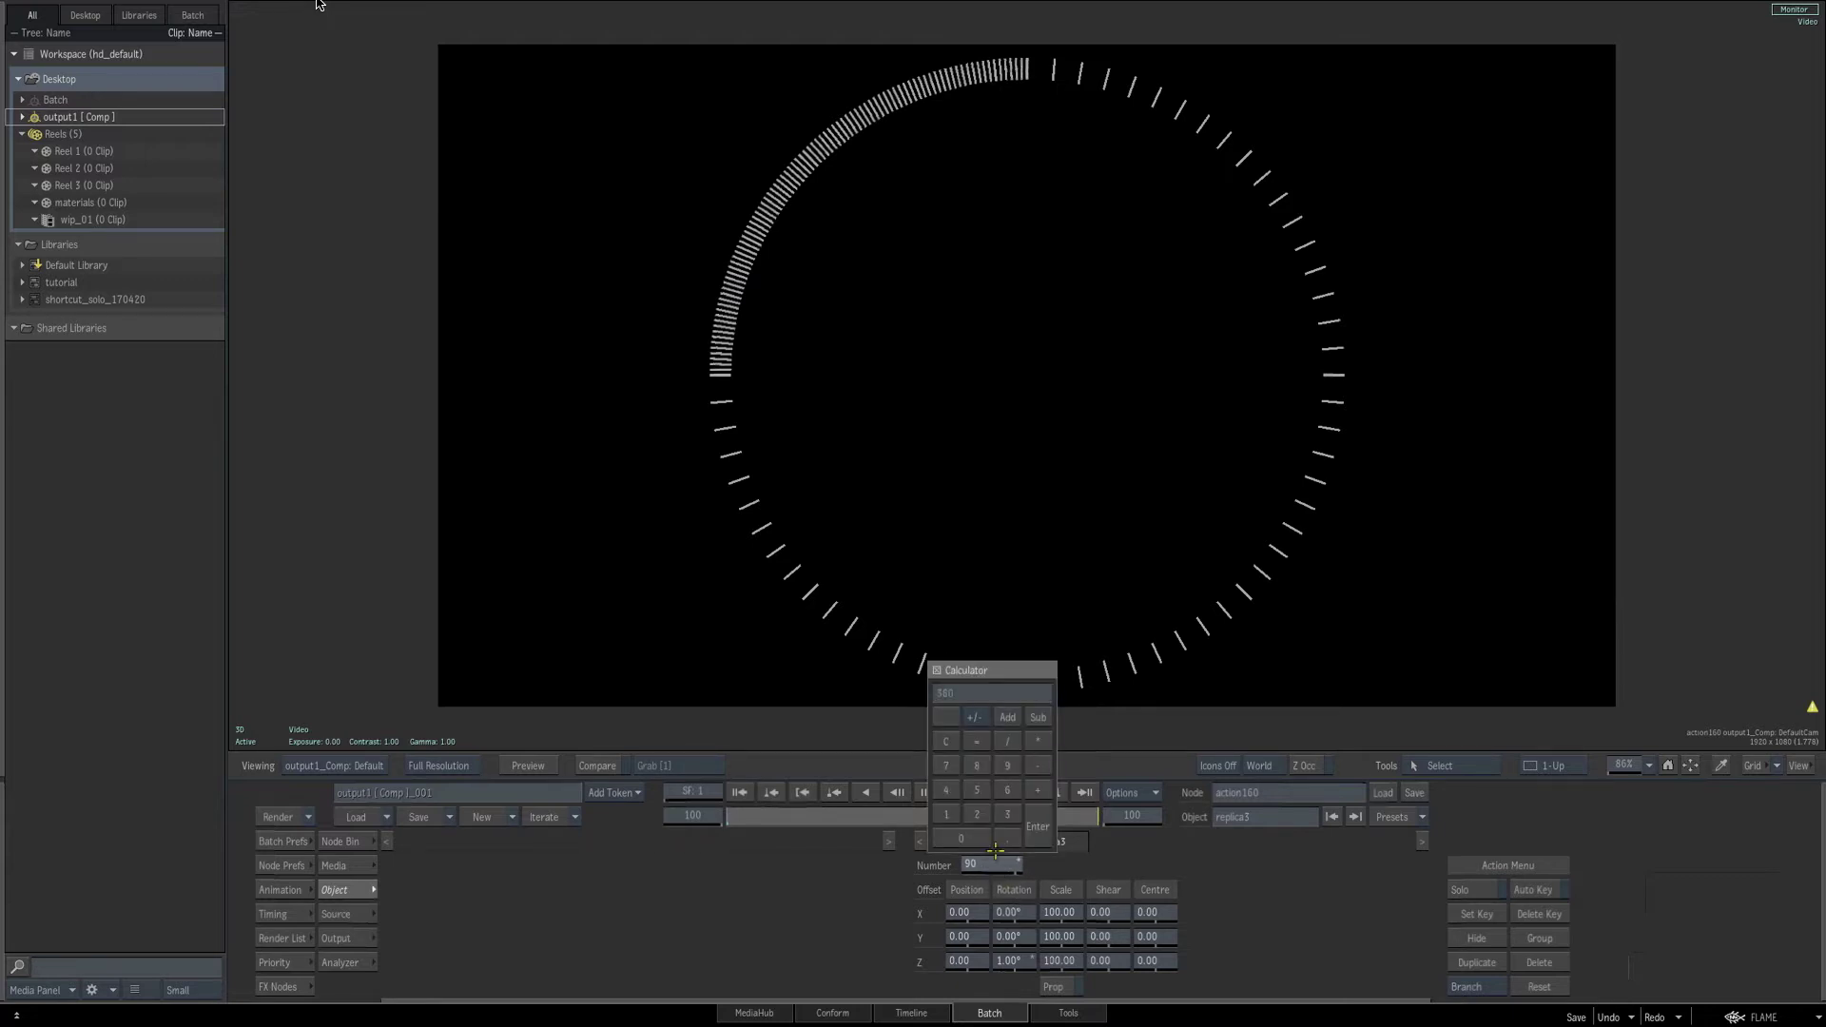
pyautogui.press('Return')
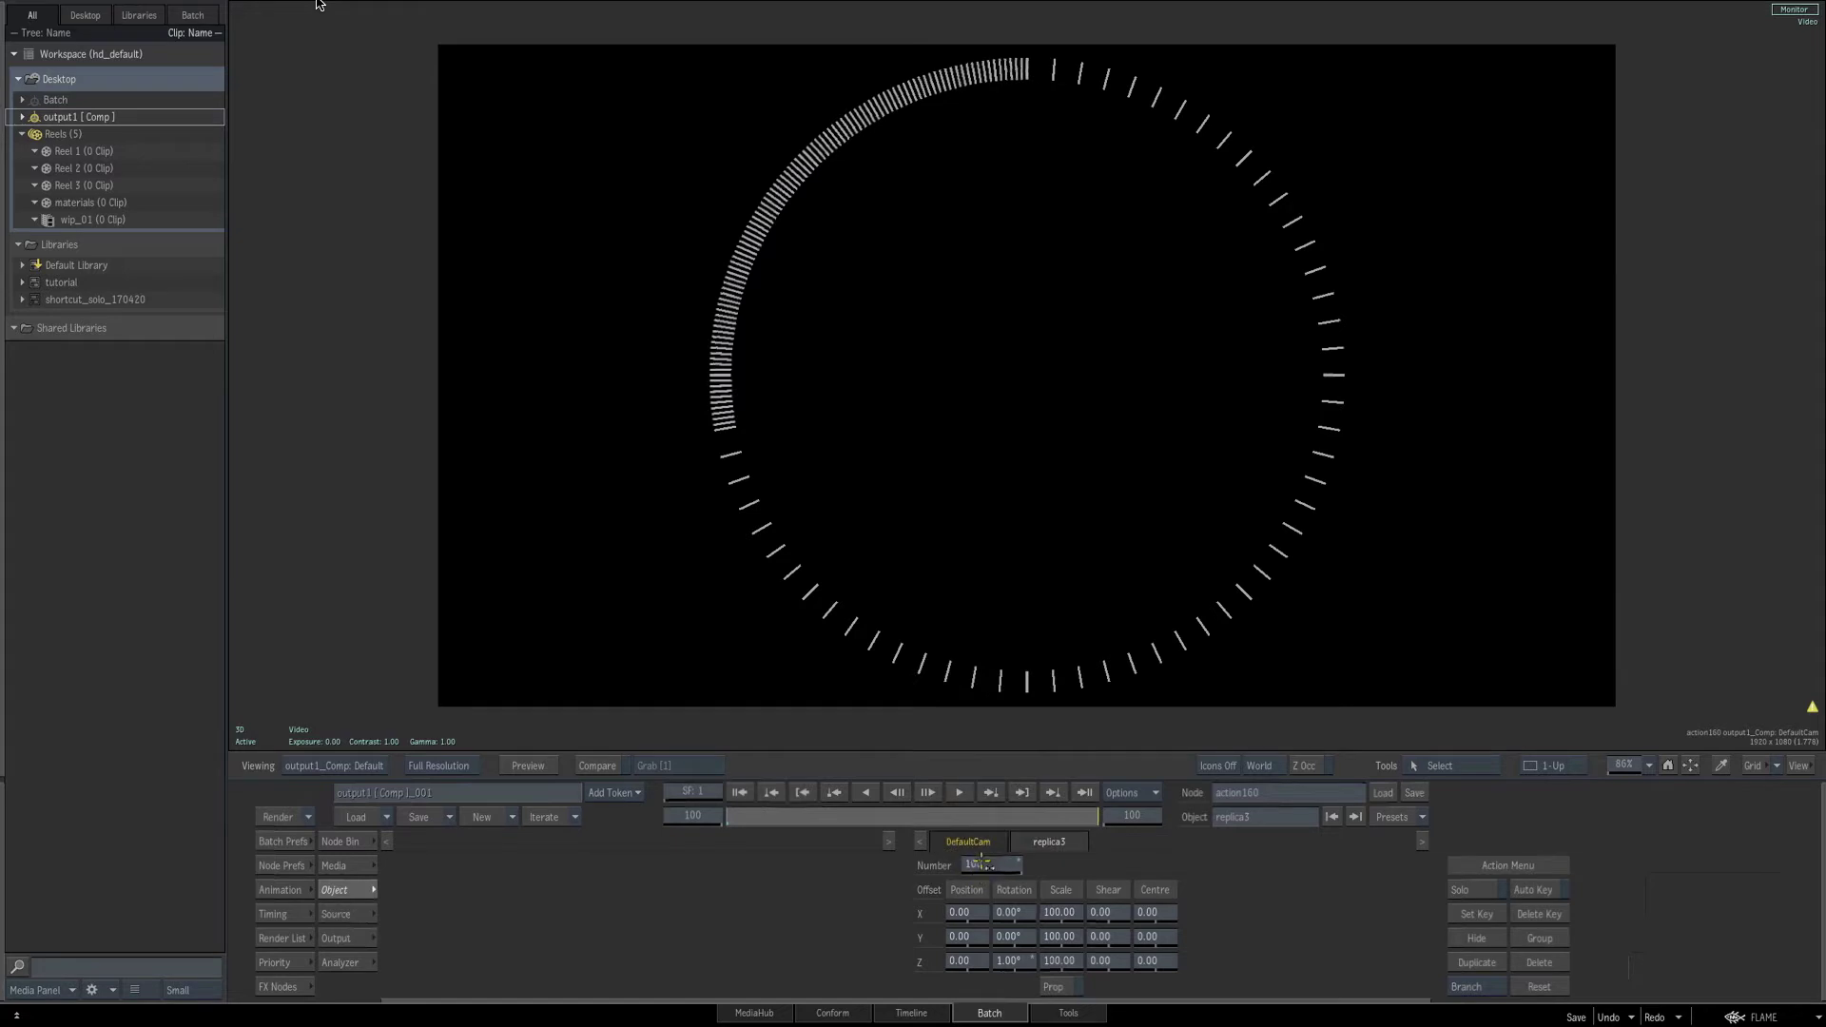
pyautogui.click(994, 866)
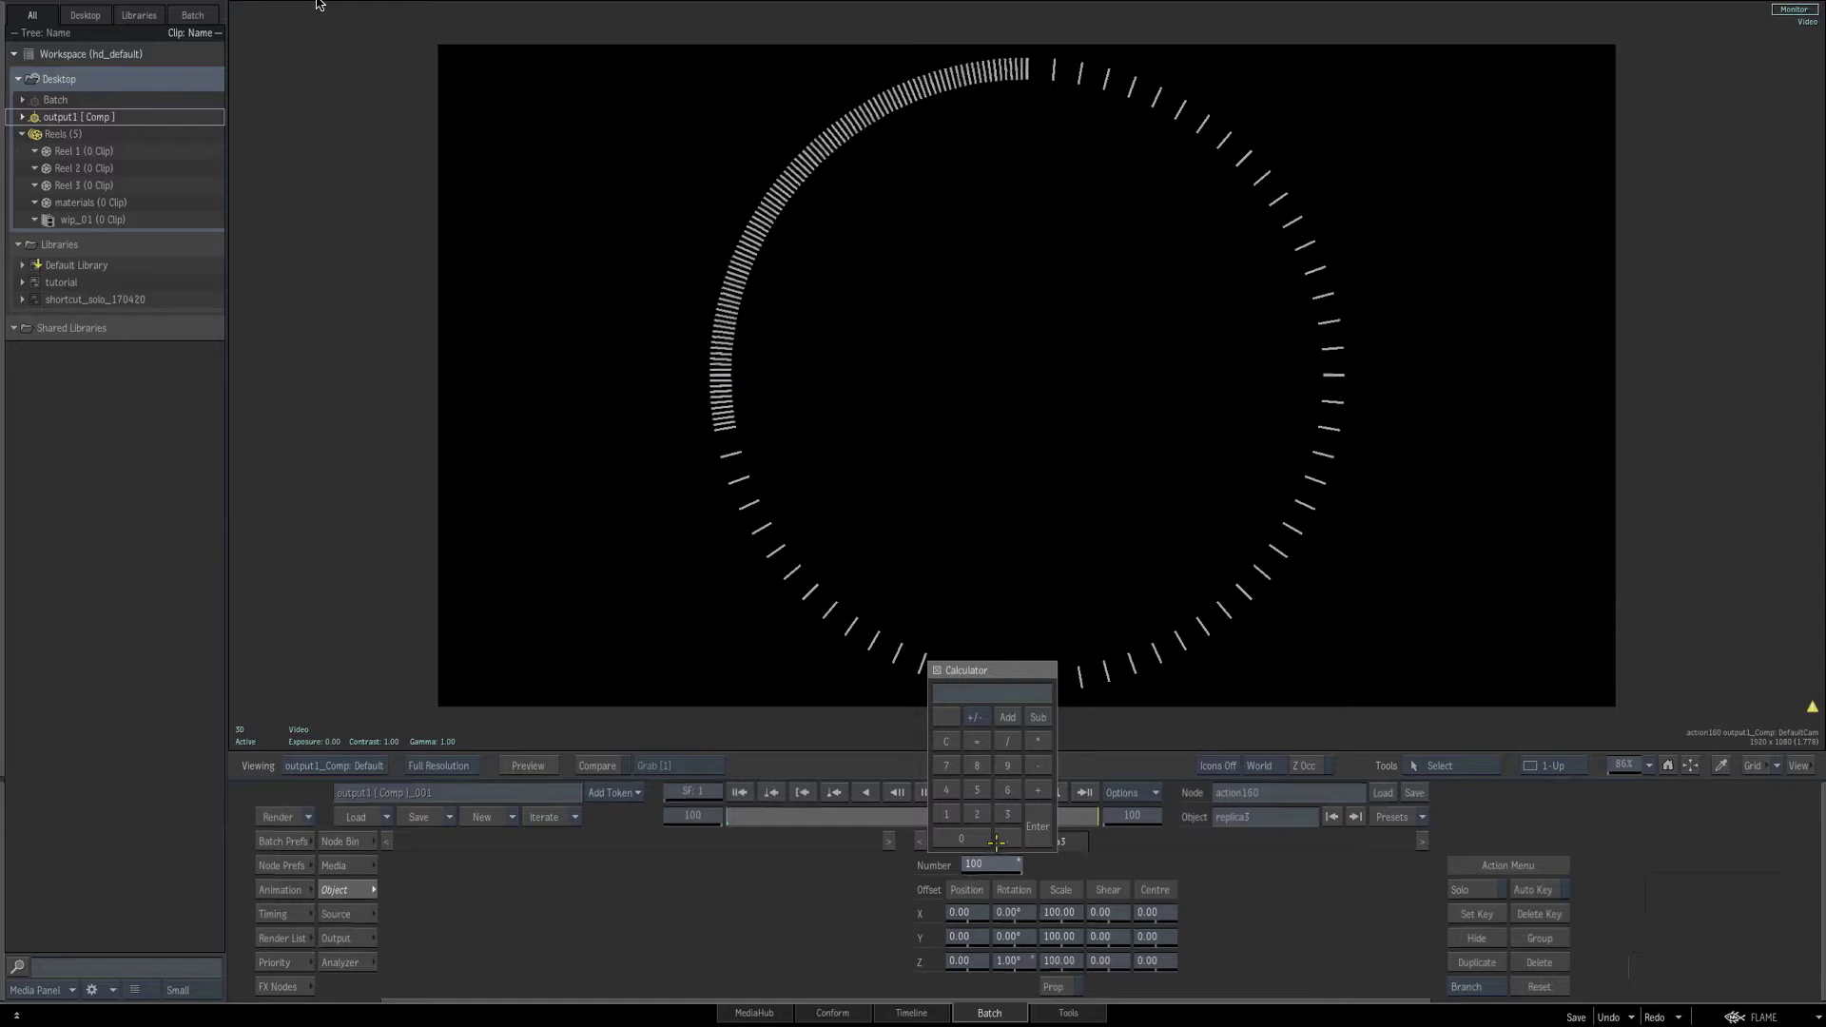
pyautogui.press('Return')
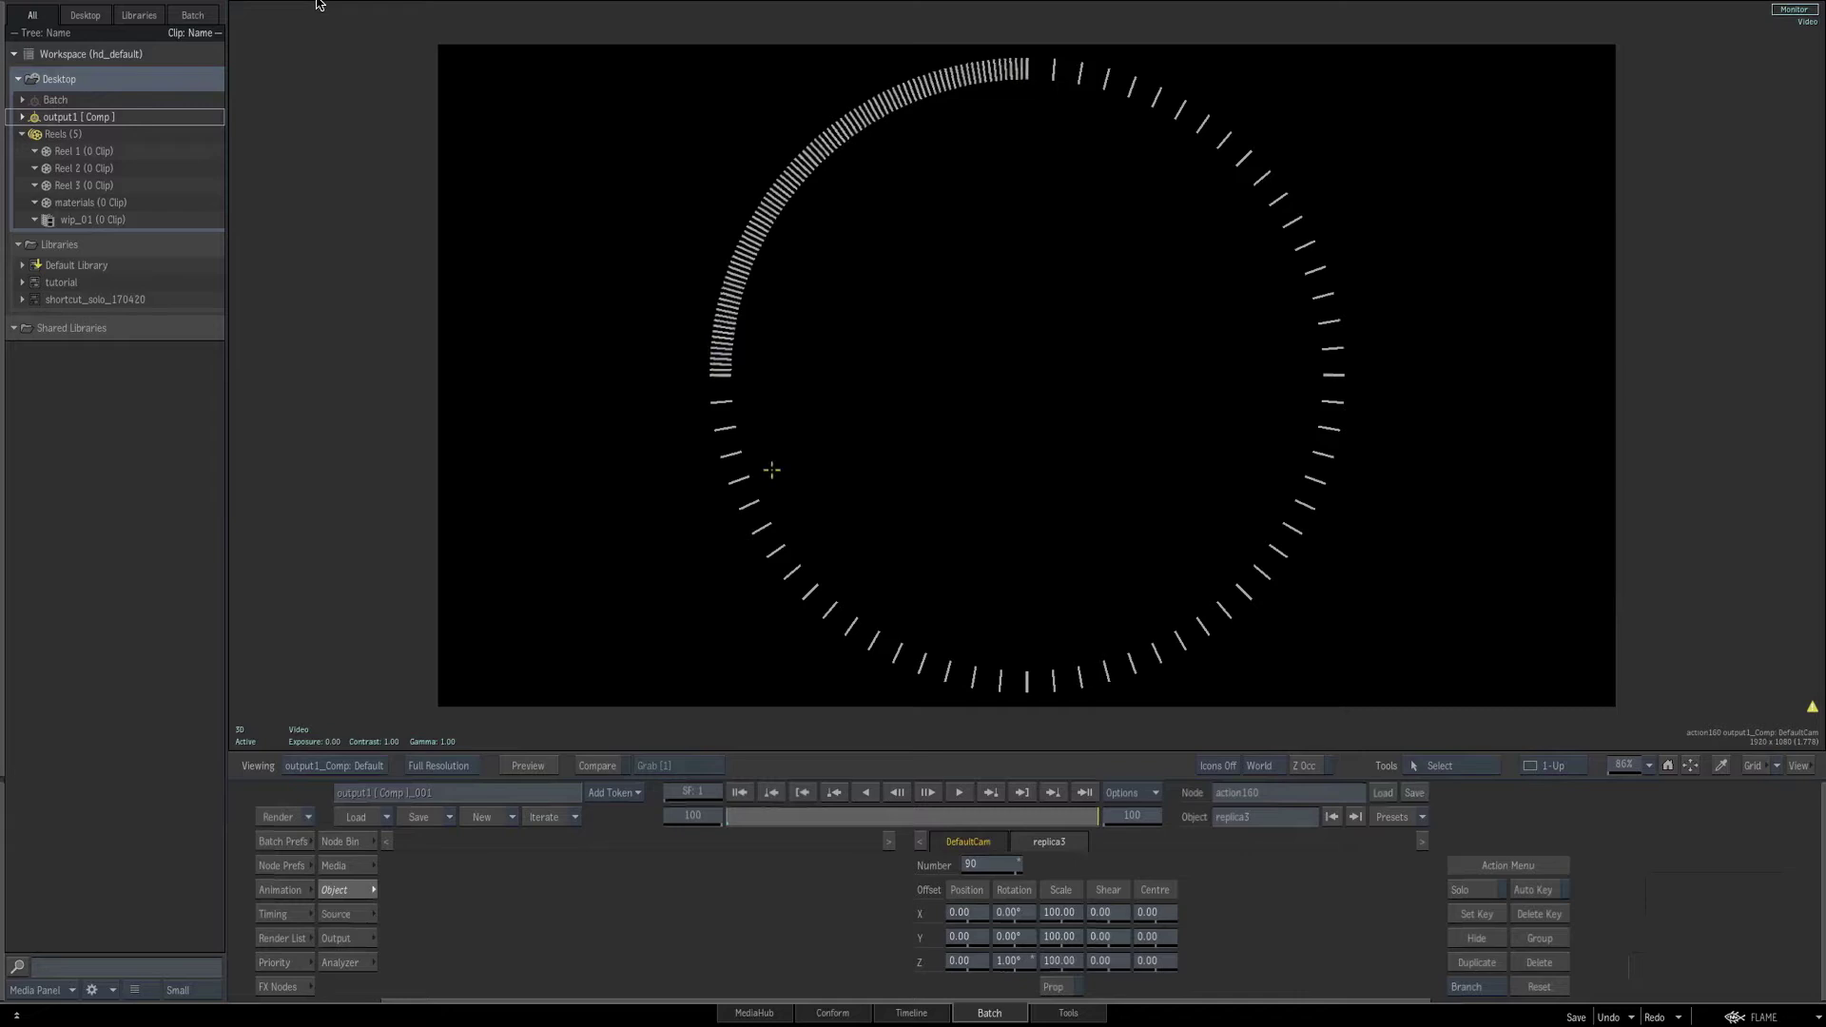
# Add an Axis node as the parent of the duplicated replica in the schematic and duplicate it as a second parent.
pyautogui.press('F4')
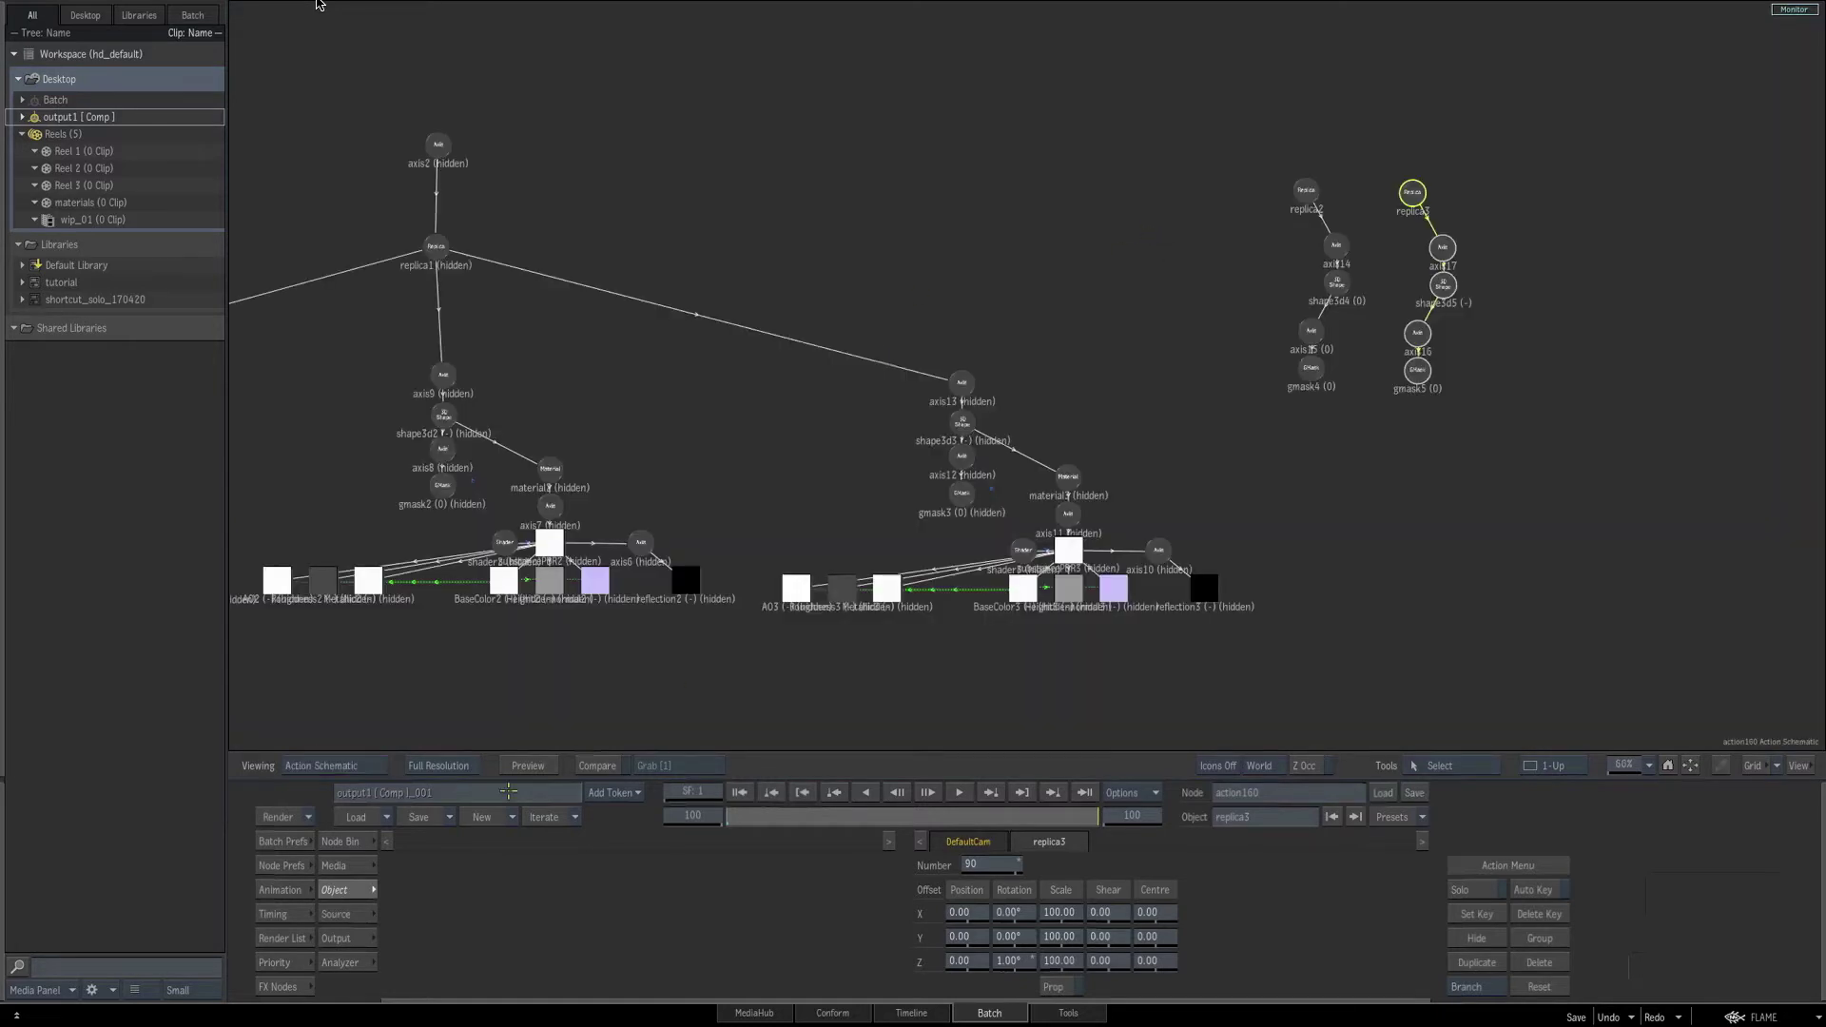
pyautogui.click(342, 843)
pyautogui.moveTo(917, 887); pyautogui.dragTo(1436, 141)
pyautogui.hotkey('ctrl', 'd')
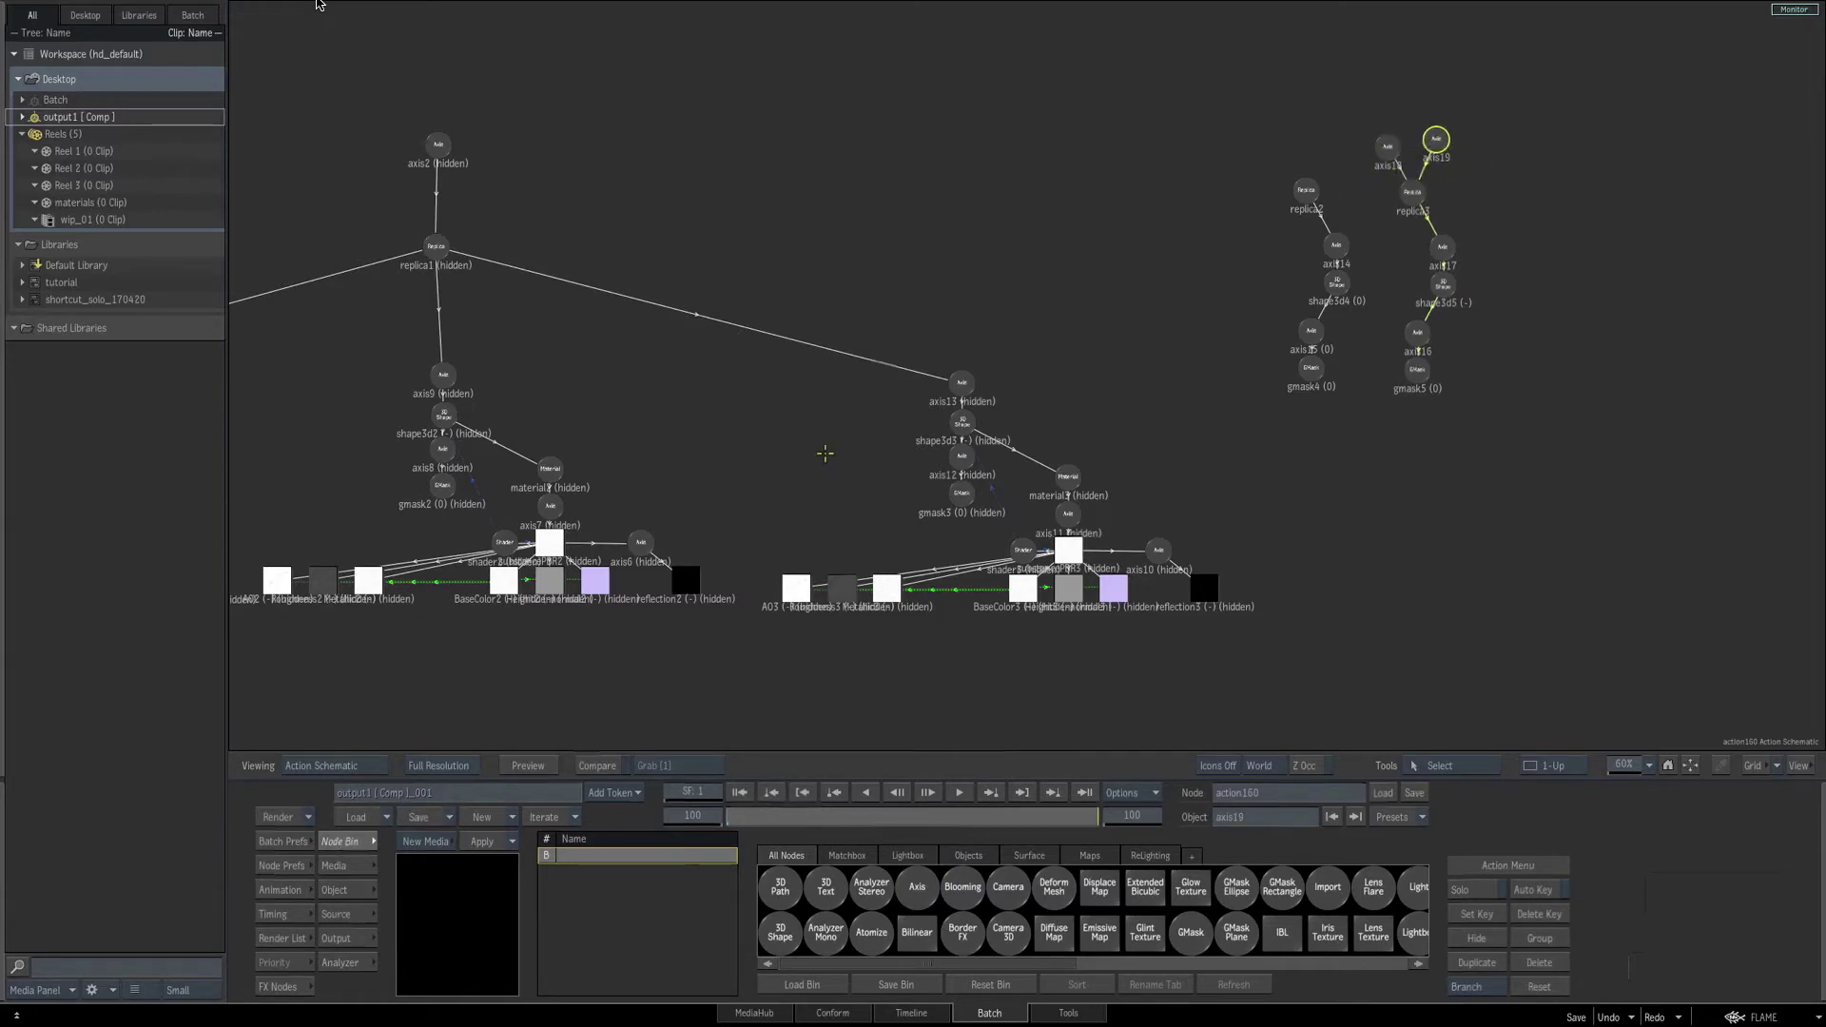
# Set the second parent axis's Z rotation to 90 degrees.
pyautogui.press('F4')
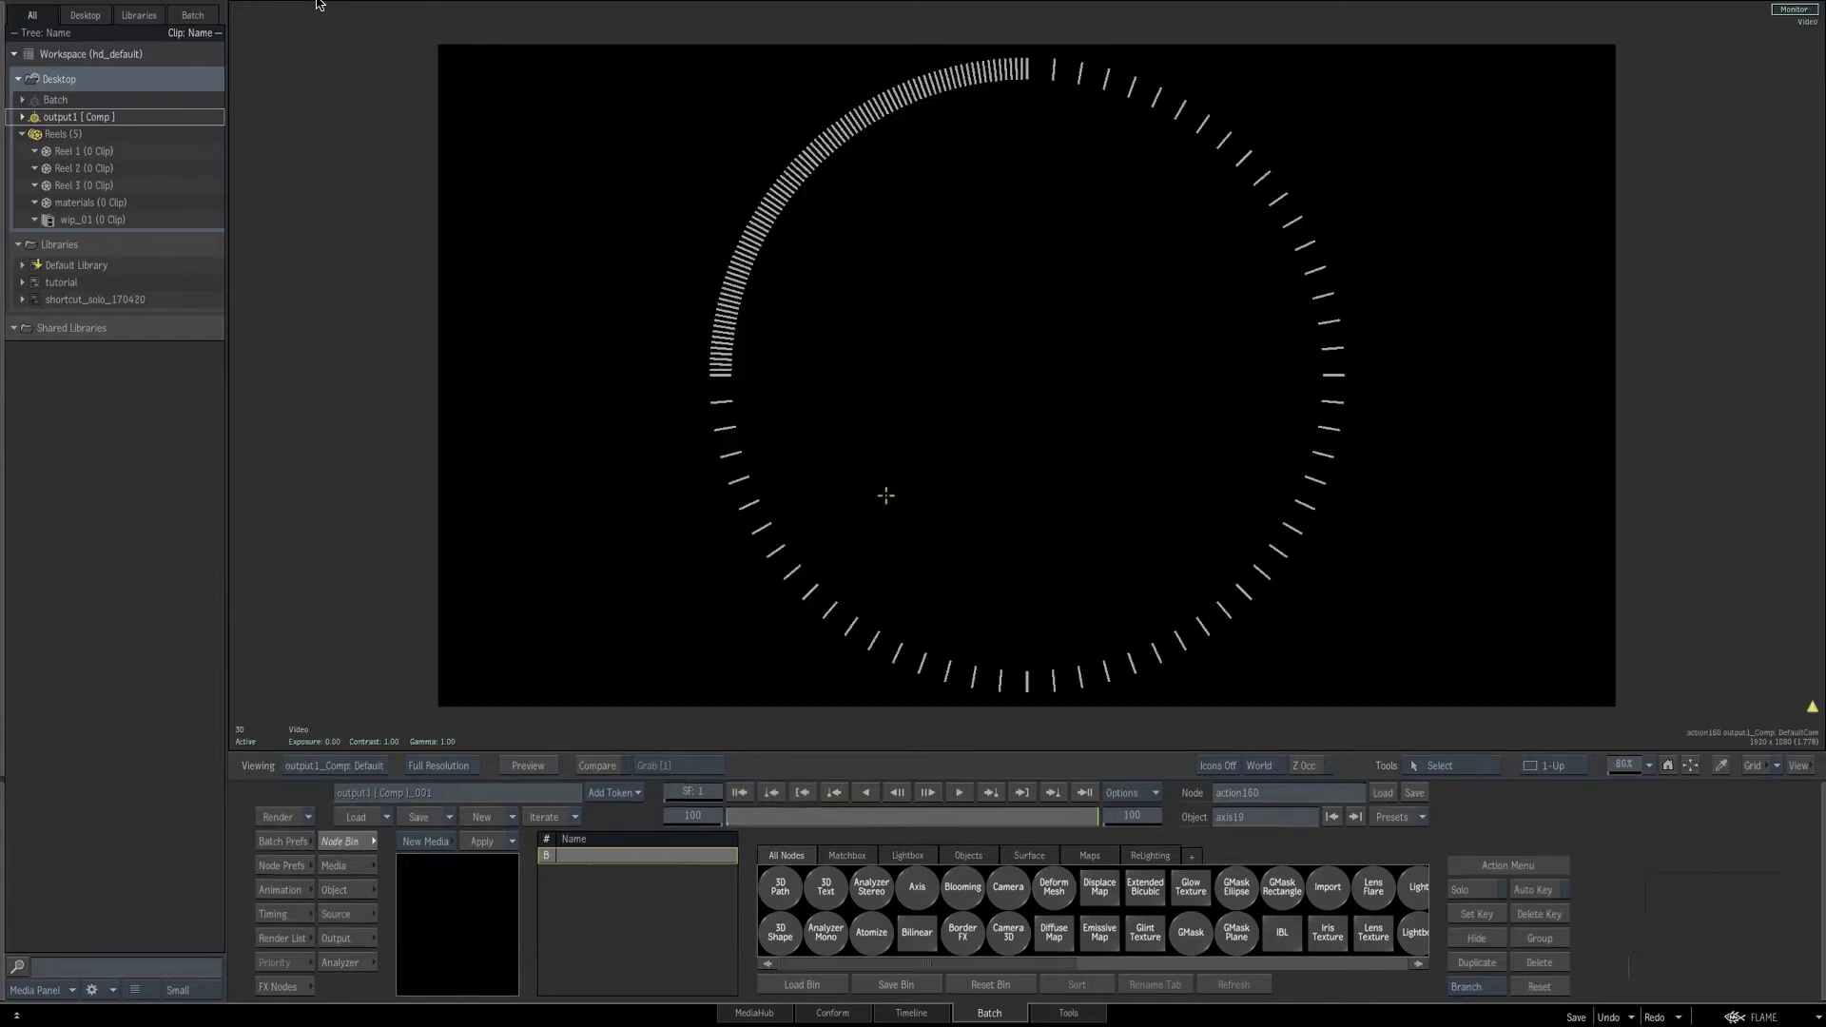
pyautogui.click(336, 889)
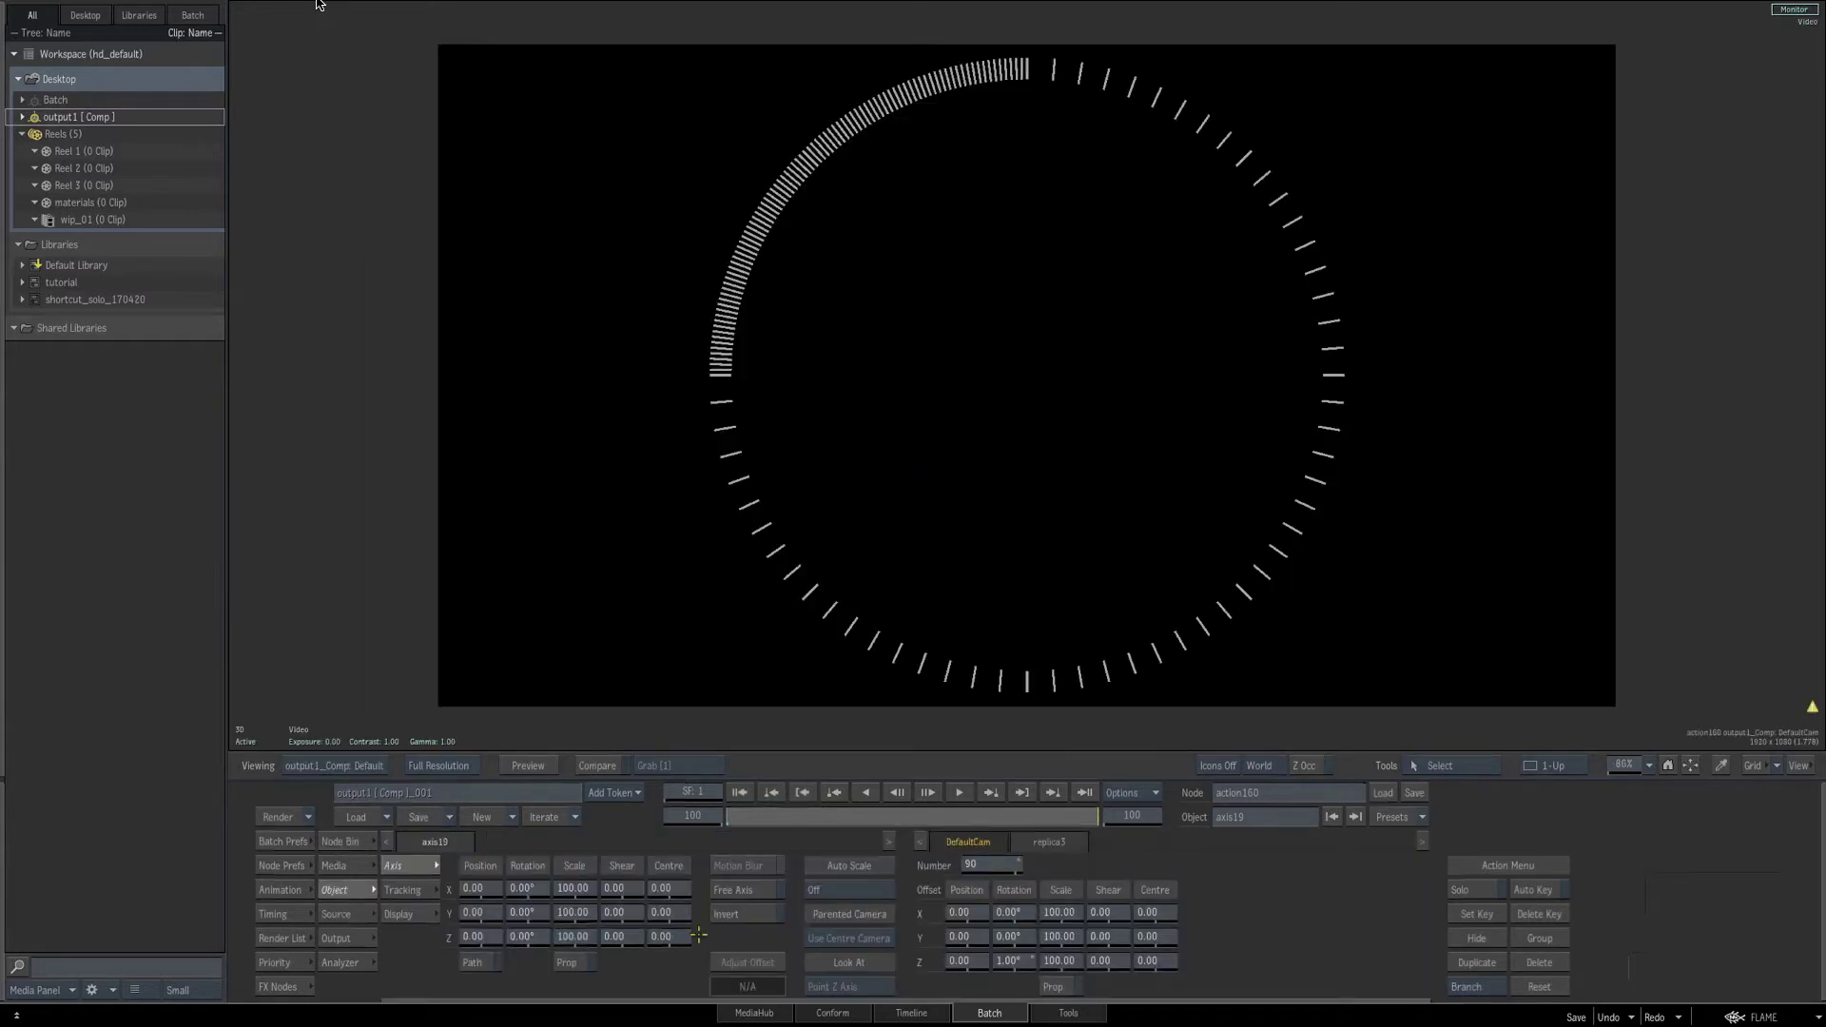
pyautogui.click(525, 937)
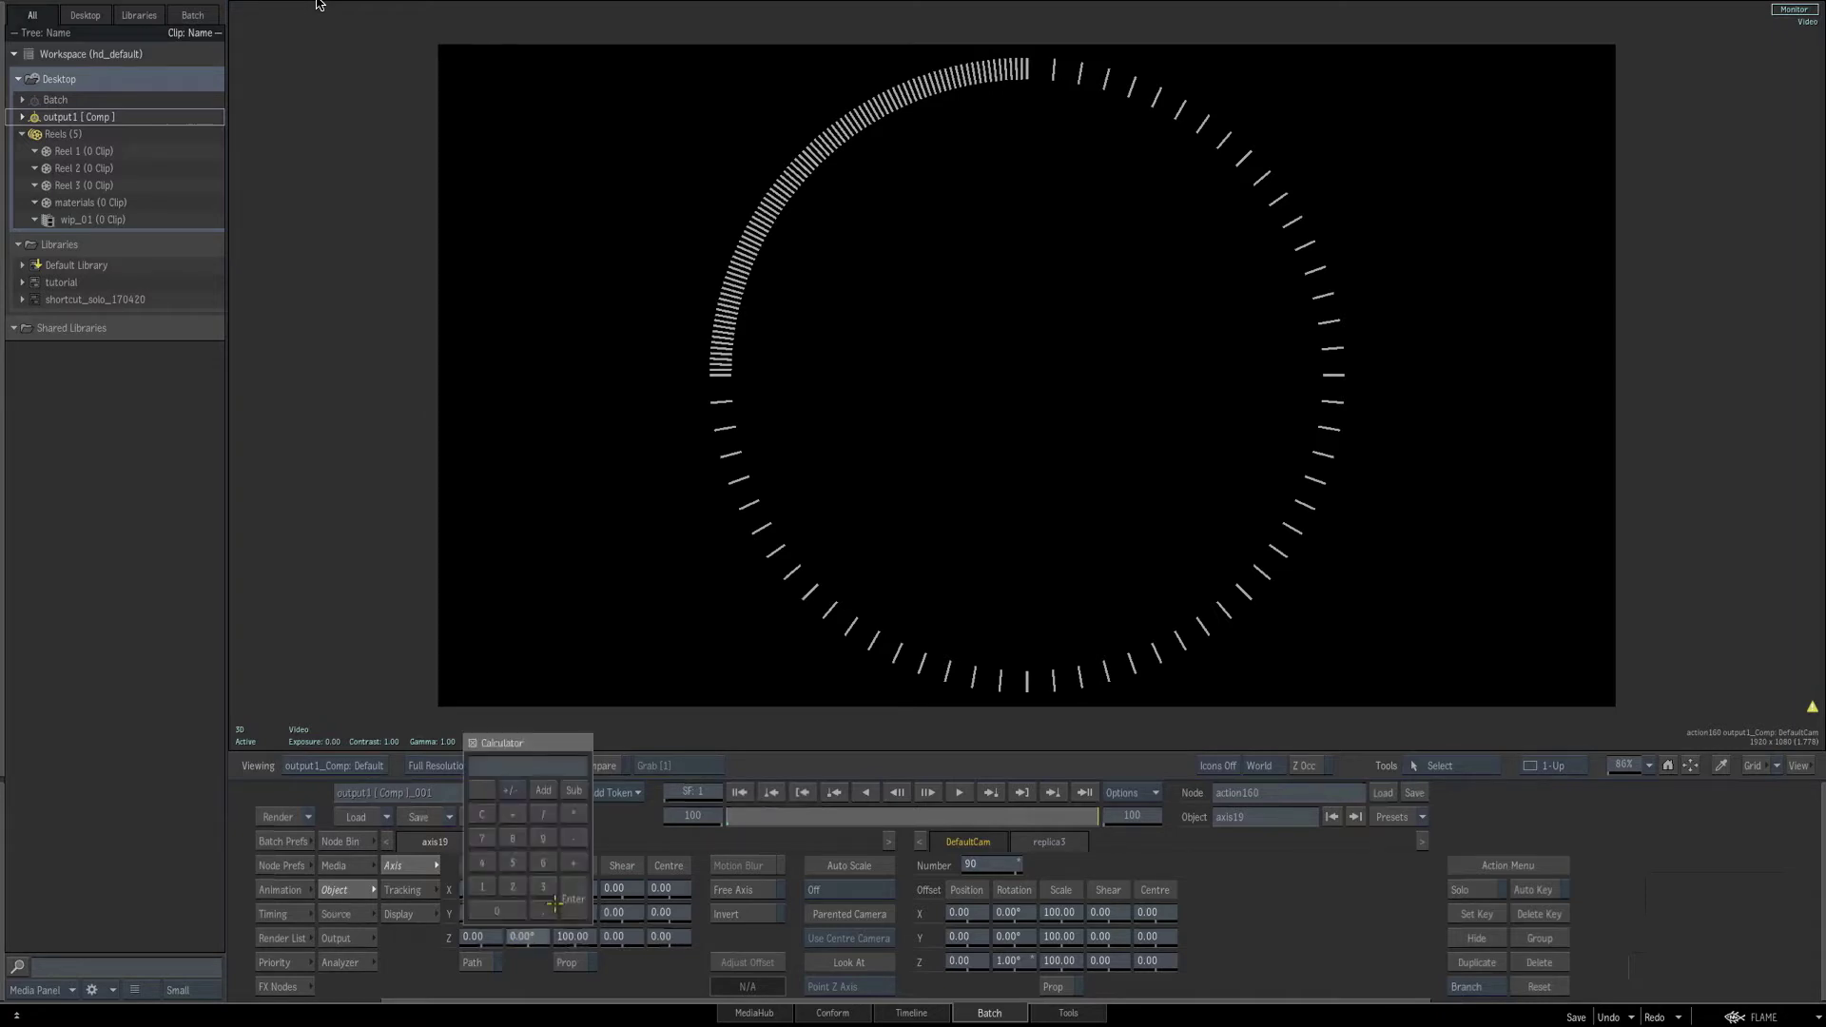
pyautogui.write('90')
pyautogui.click(554, 900)
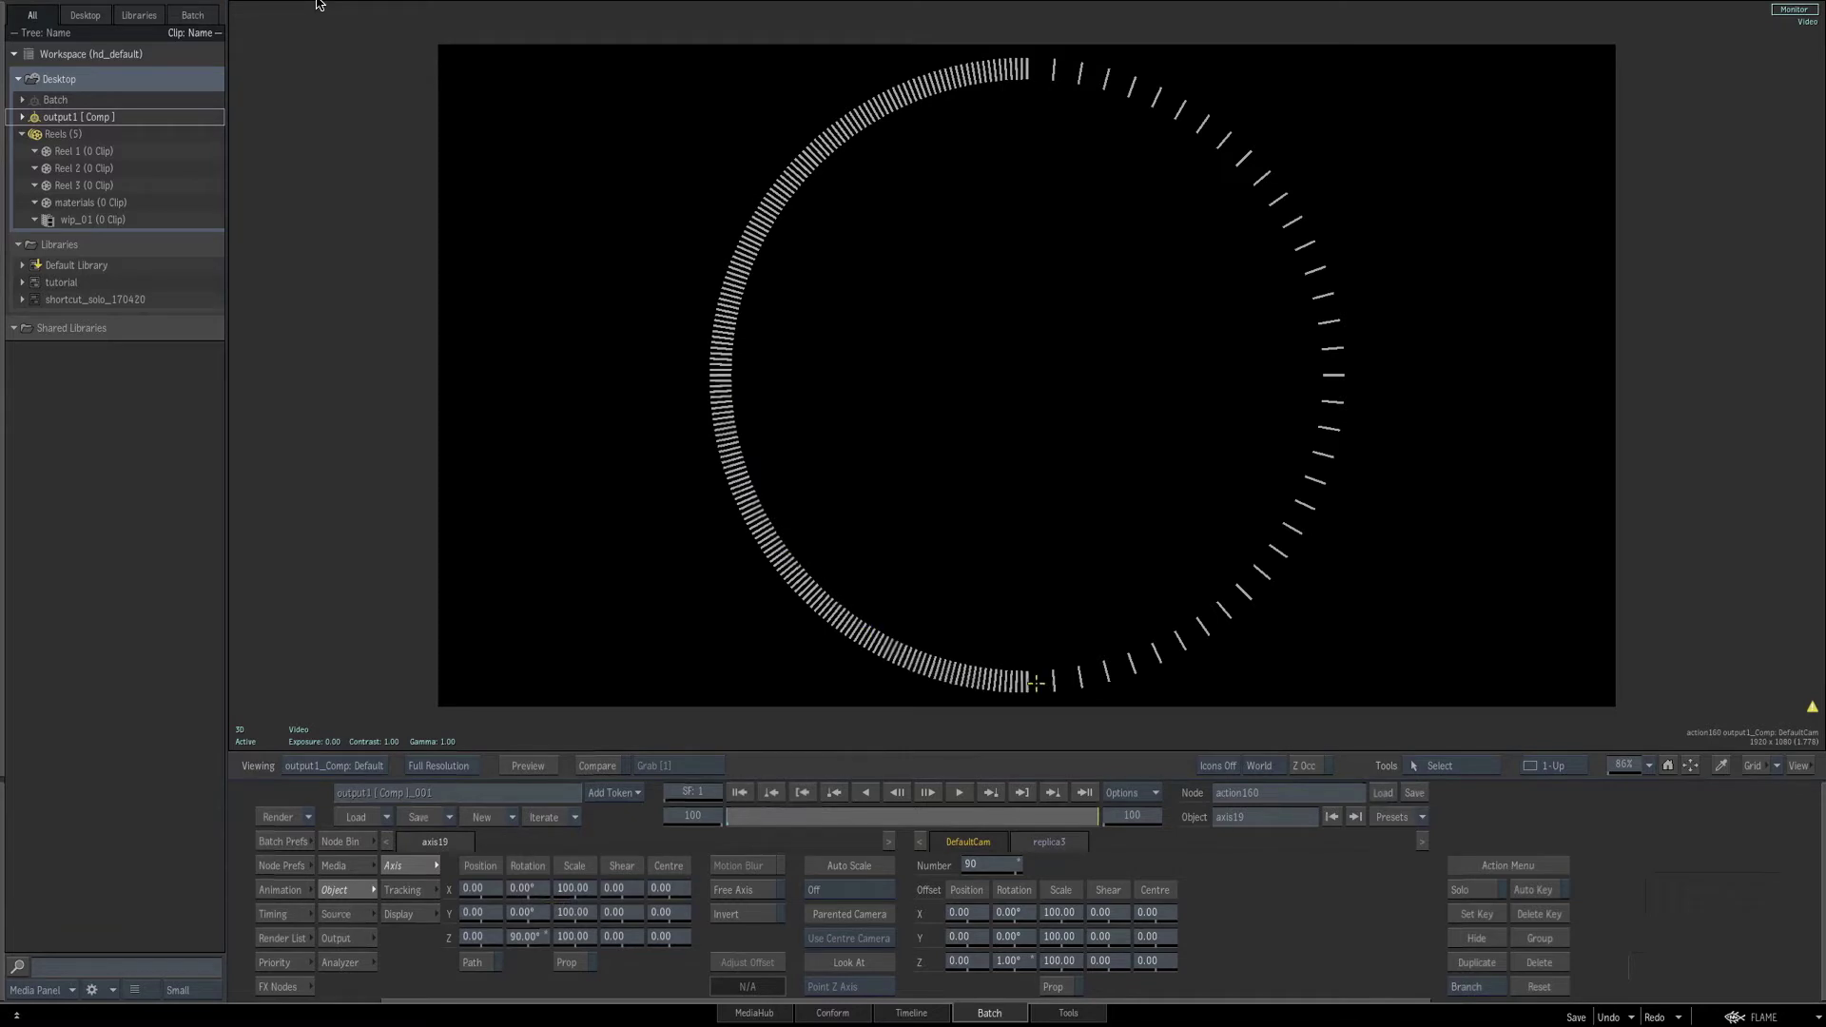
# Duplicate the second parent axis as a third parent of the replica and set its Z rotation to 180 degrees.
pyautogui.press('F8')
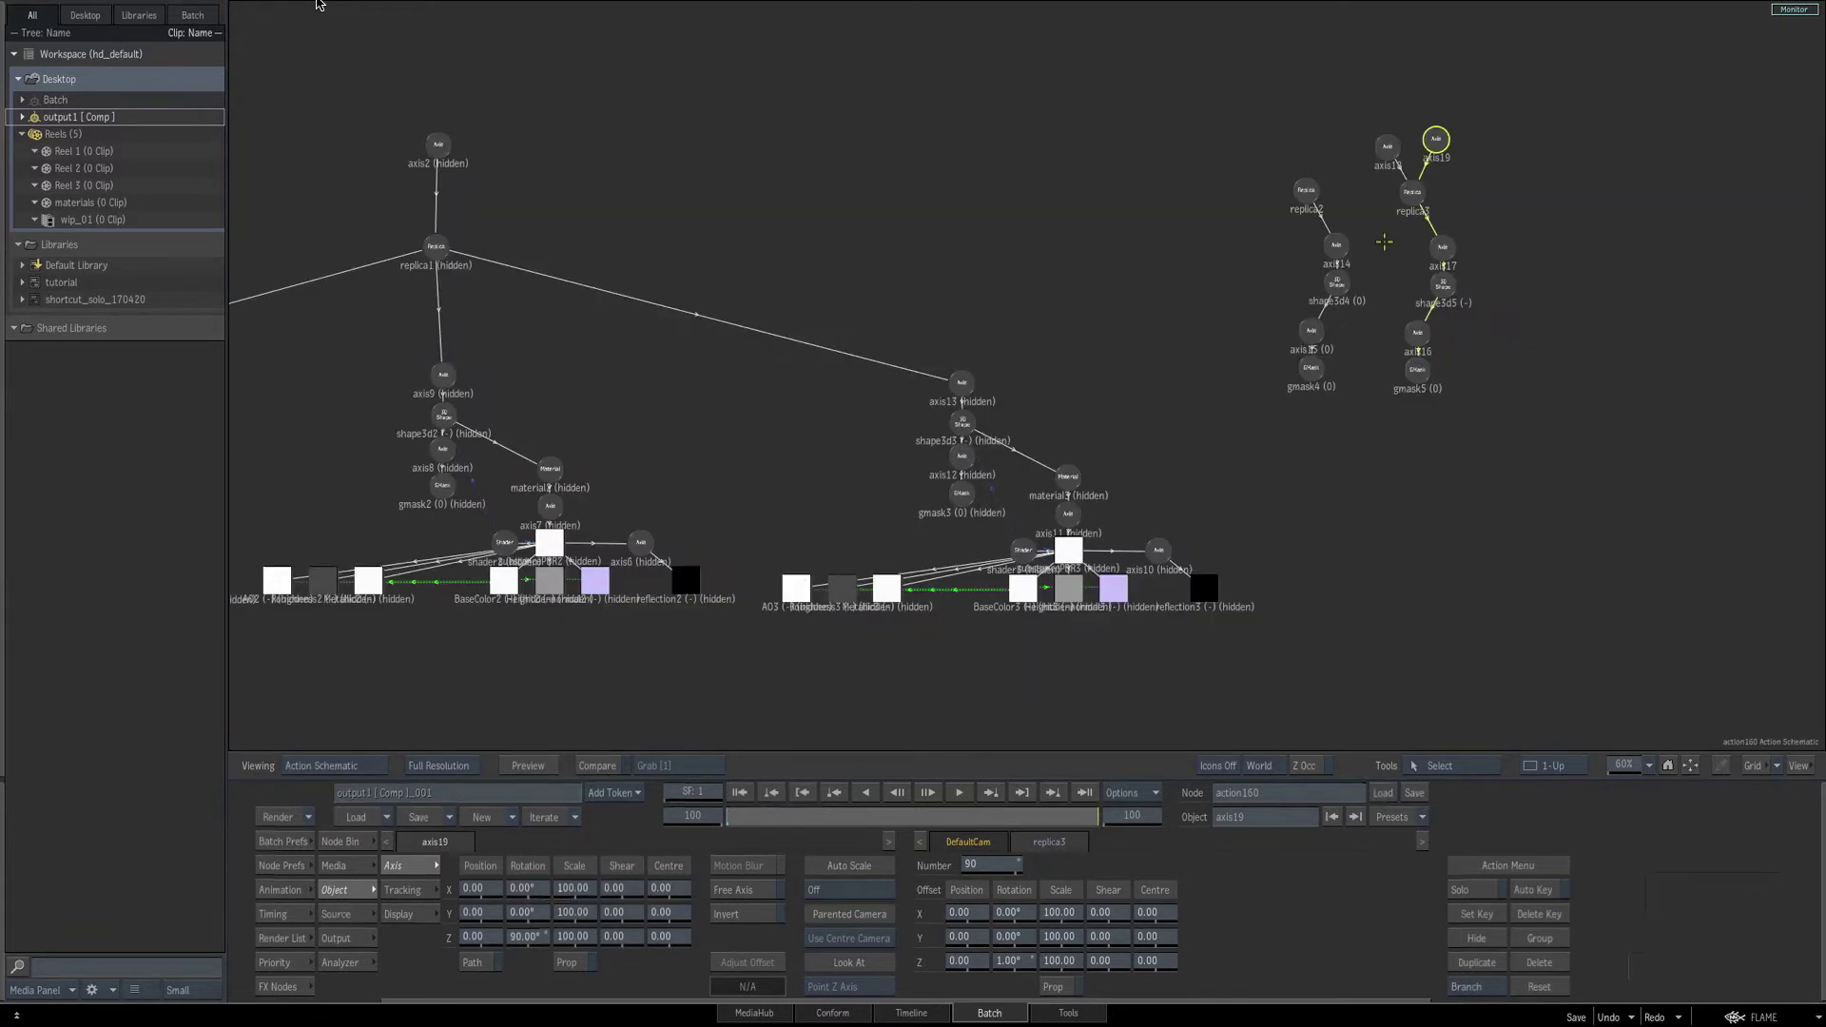
pyautogui.moveTo(1436, 143); pyautogui.dragTo(1491, 156)
pyautogui.hotkey('ctrl', 'd')
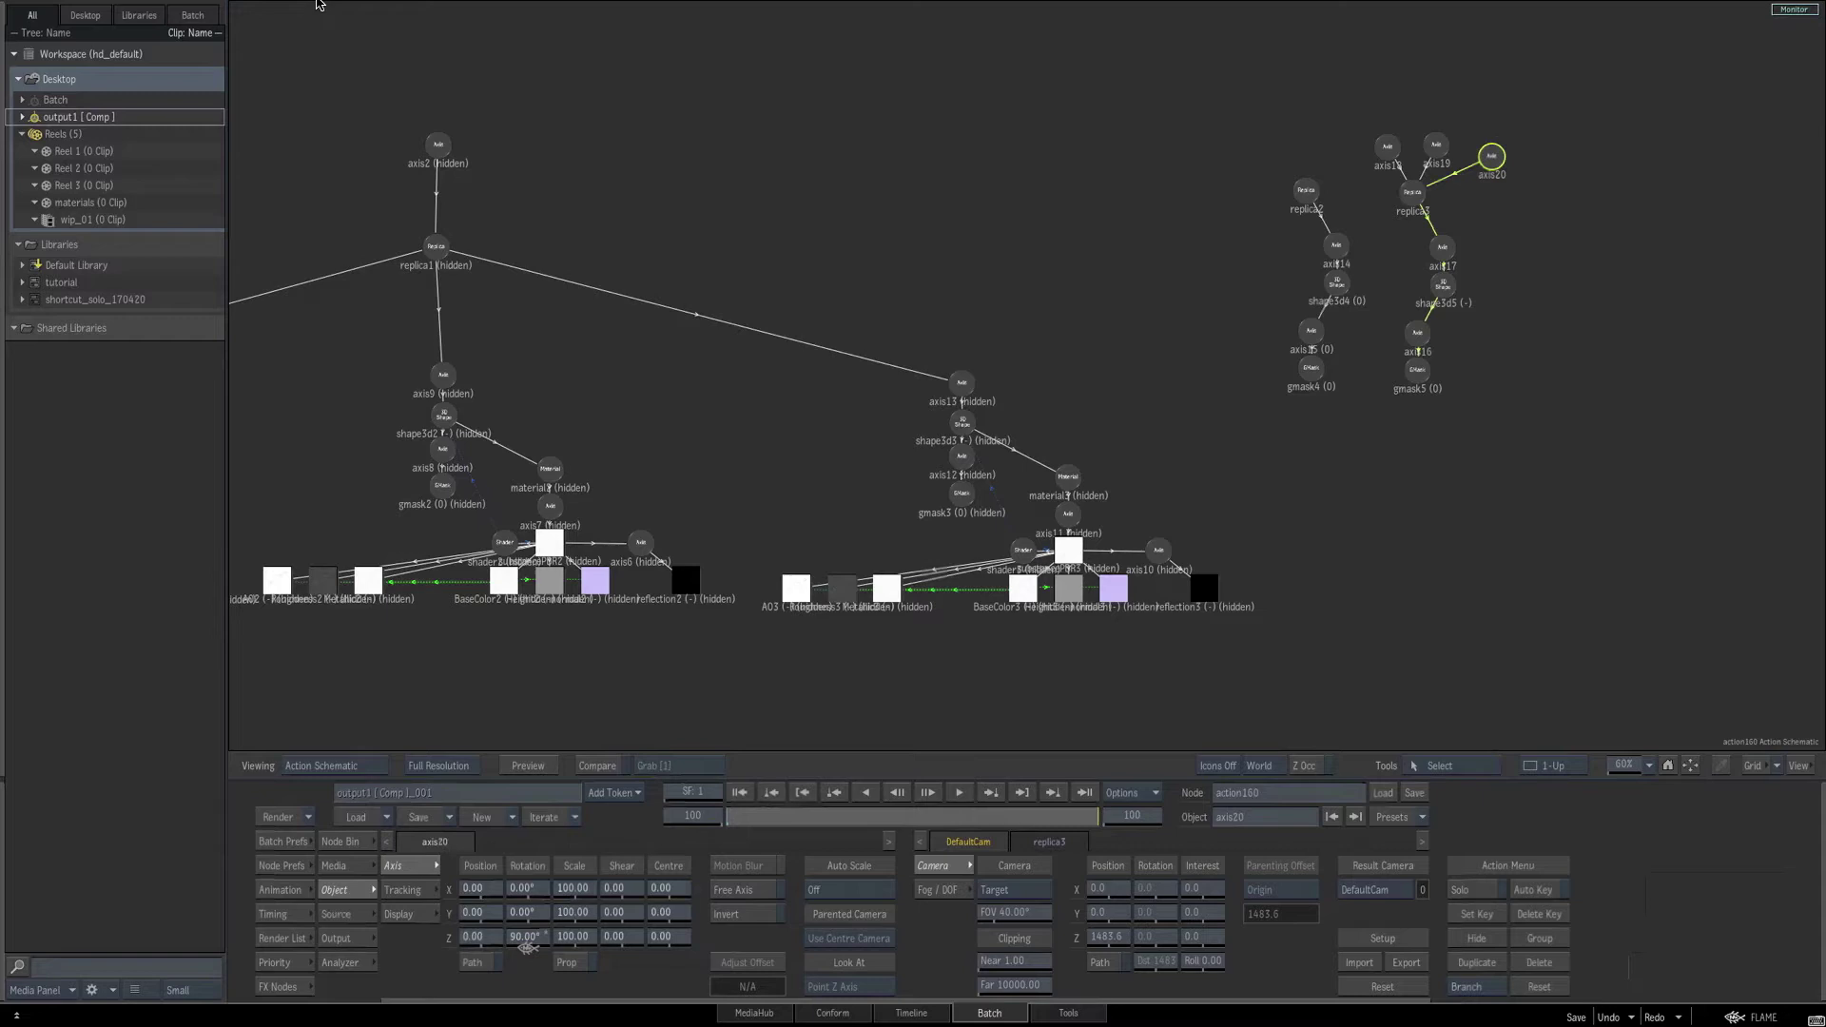
pyautogui.press('F4')
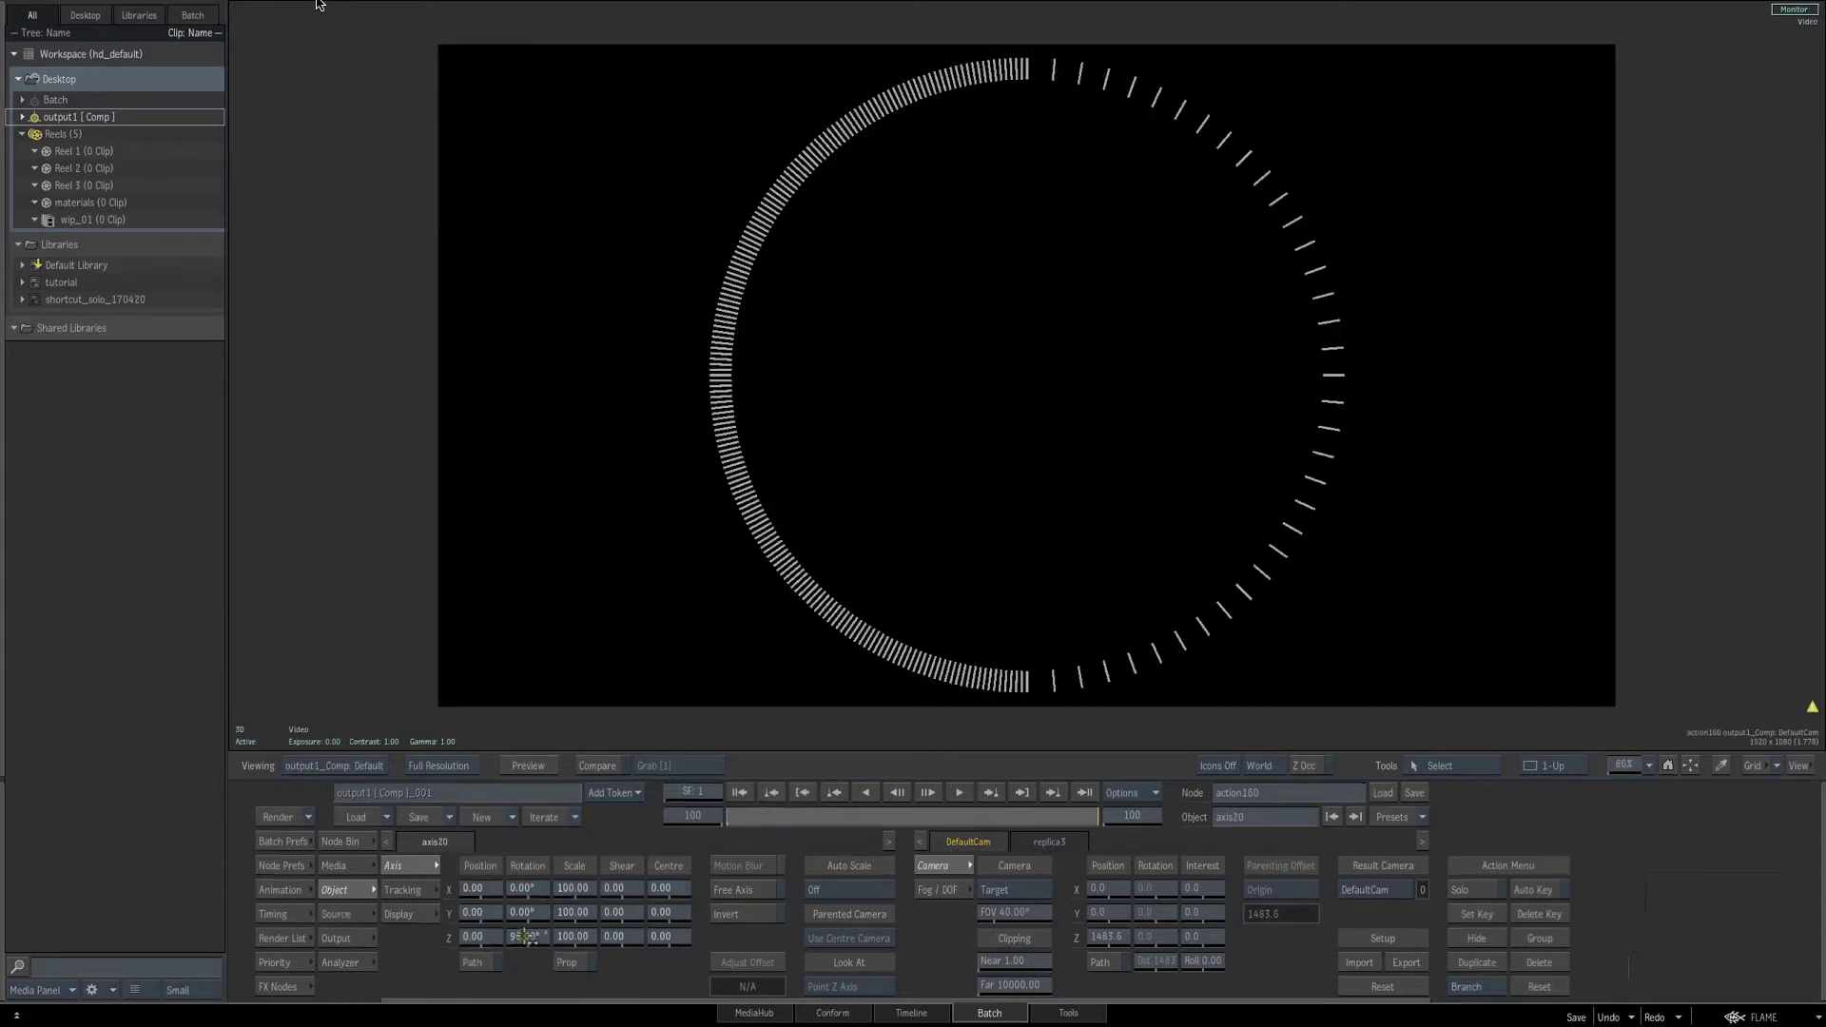
pyautogui.click(526, 937)
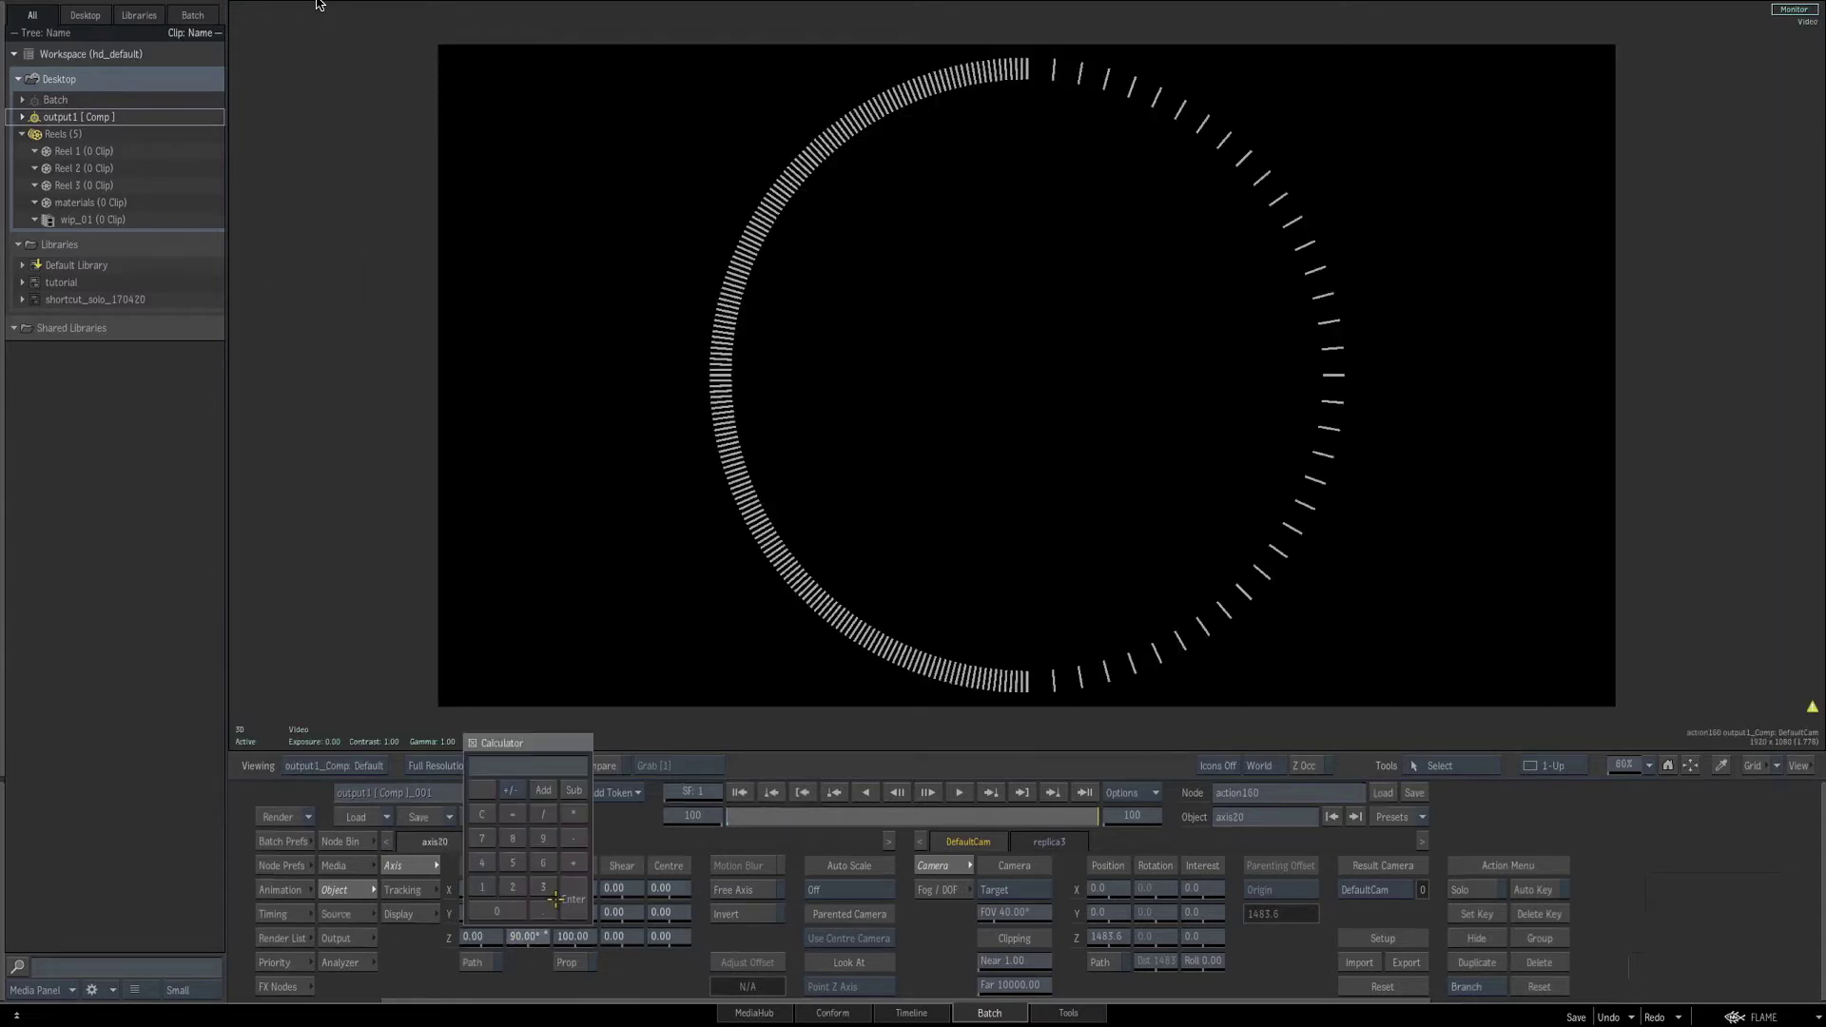
pyautogui.click(561, 898)
# Duplicate the third parent axis as a fourth parent of the replica and reposition the replica branch beneath its parent axes.
pyautogui.press('F8')
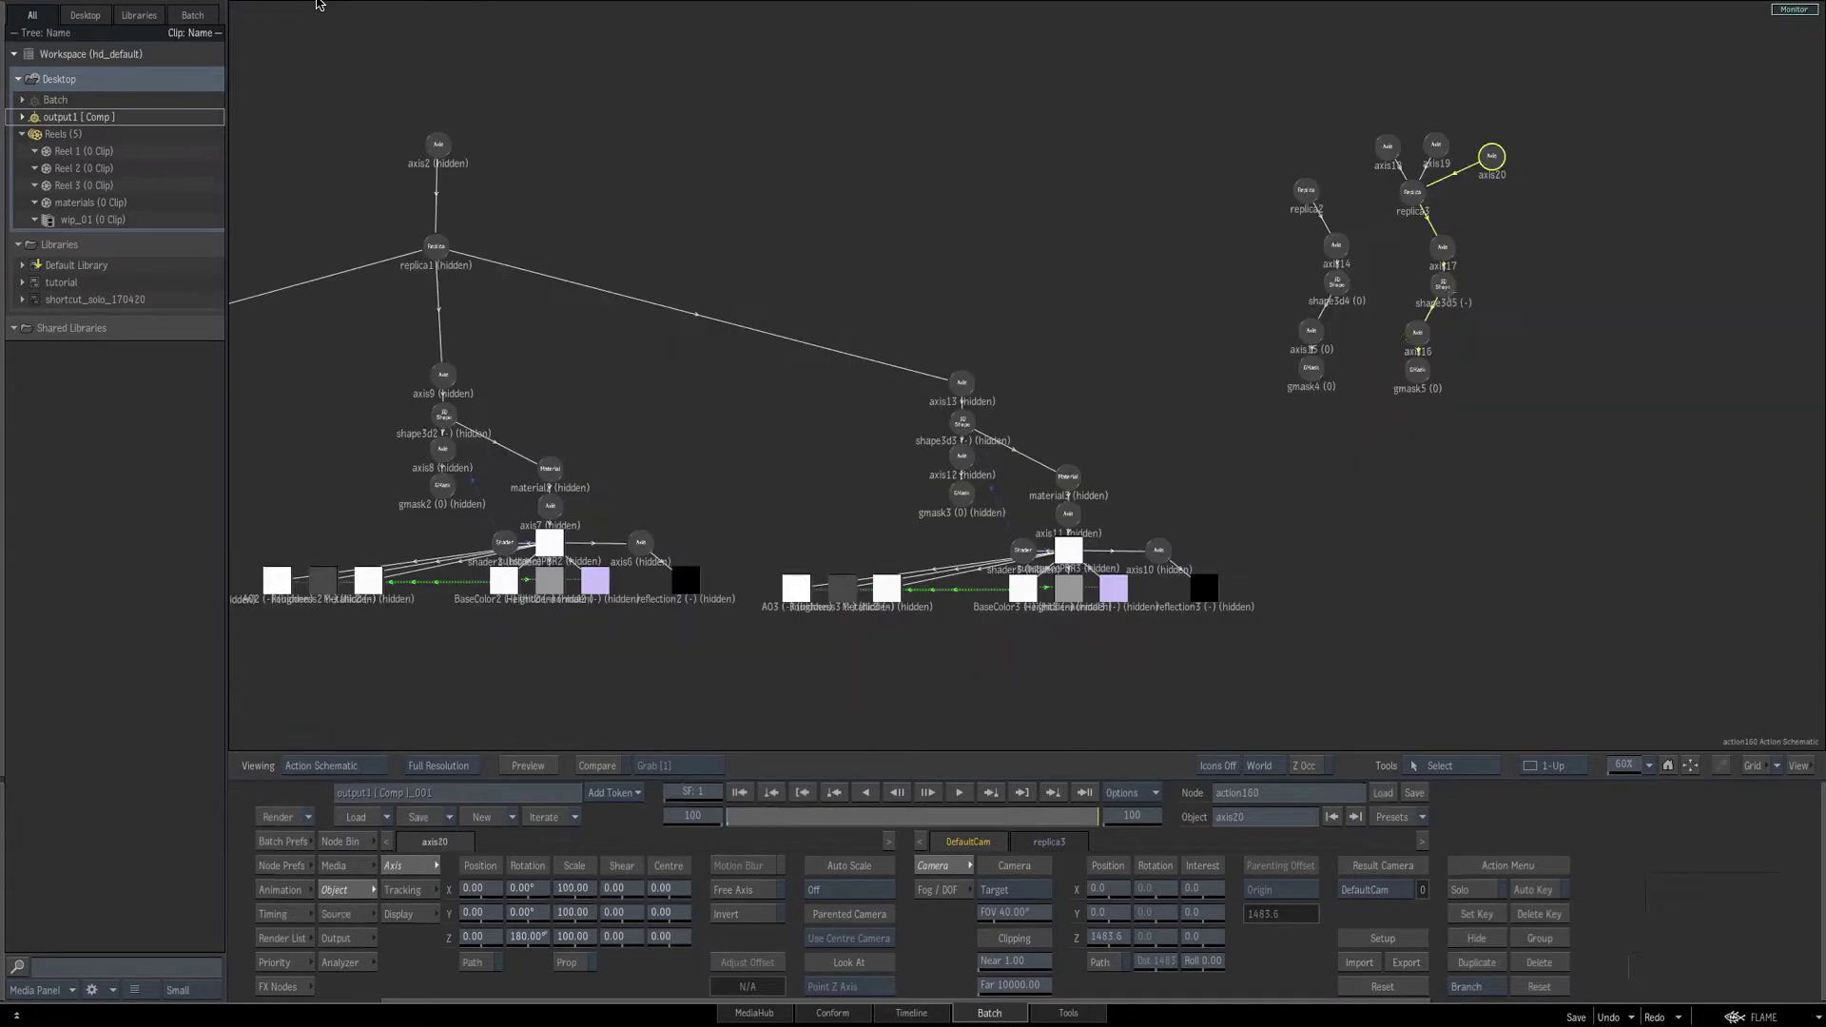
pyautogui.hotkey('ctrl', 'v')
pyautogui.moveTo(1561, 159); pyautogui.dragTo(1551, 188)
pyautogui.click(1504, 199)
pyautogui.moveTo(1413, 194); pyautogui.dragTo(1546, 179)
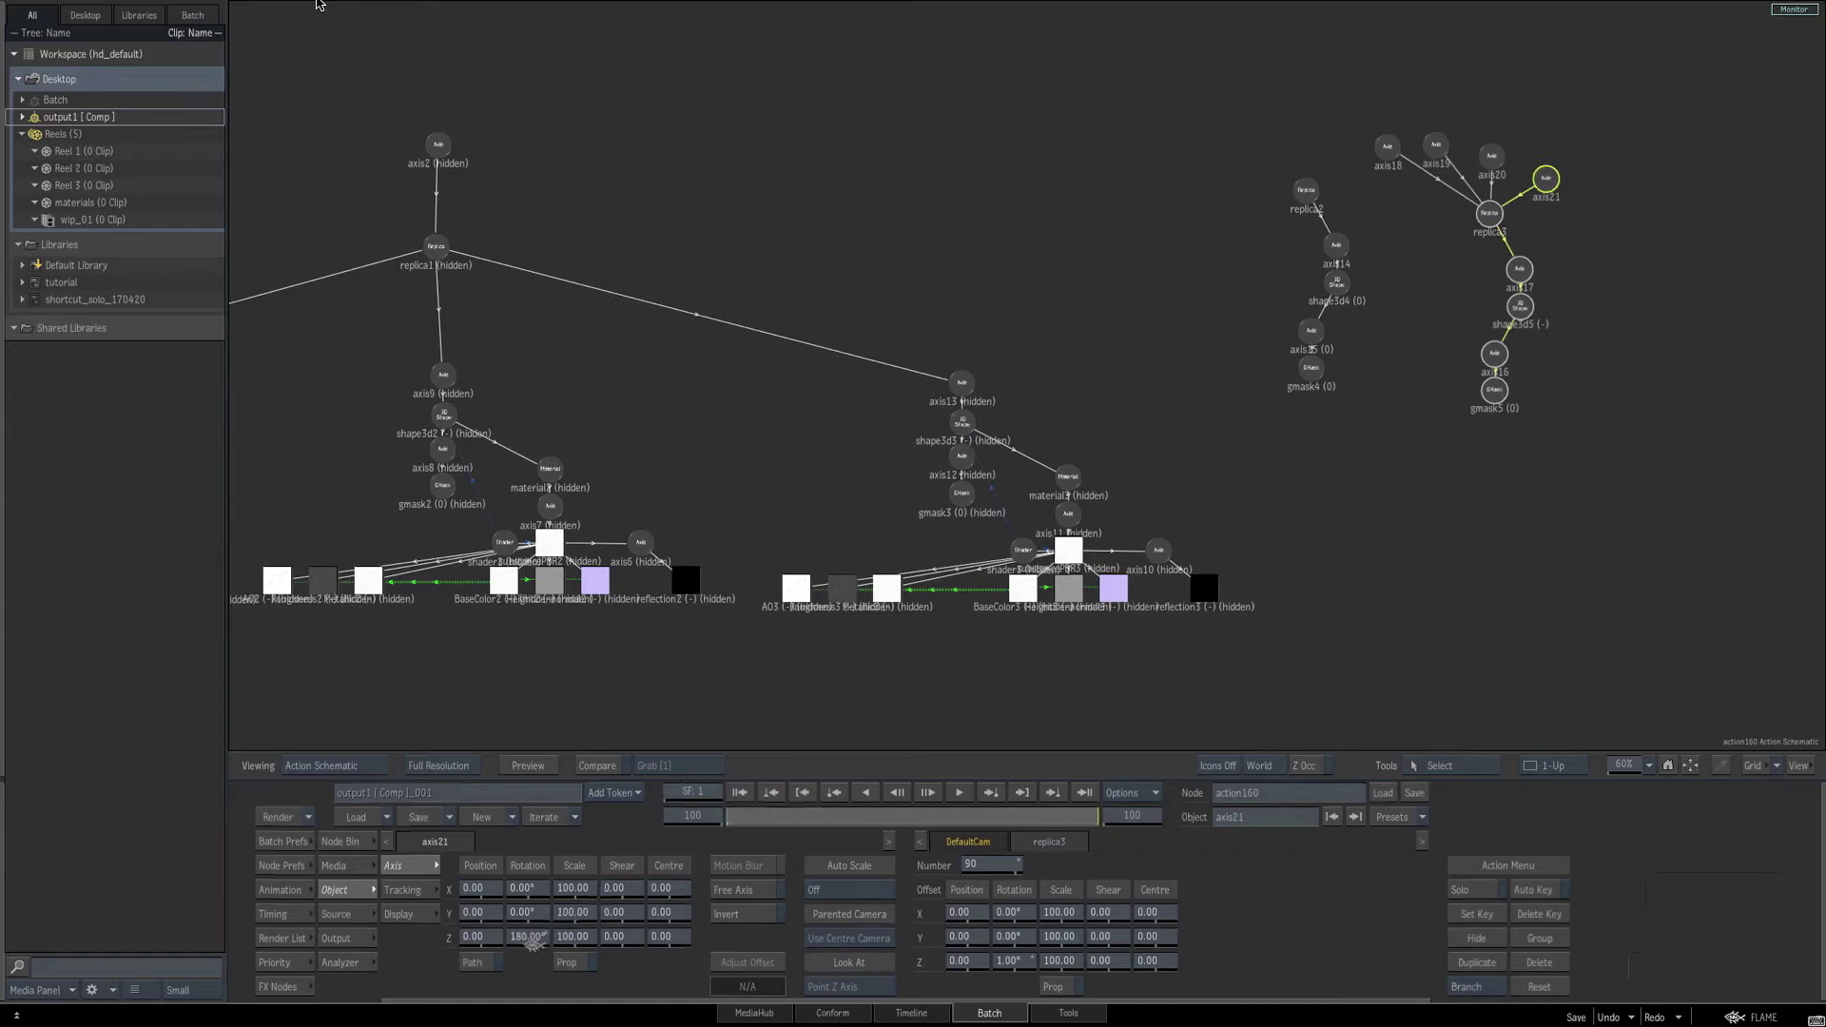
# Set the fourth parent axis's Z rotation to 270 degrees.
pyautogui.press('F4')
pyautogui.click(557, 894)
pyautogui.write('270')
pyautogui.press('Return')
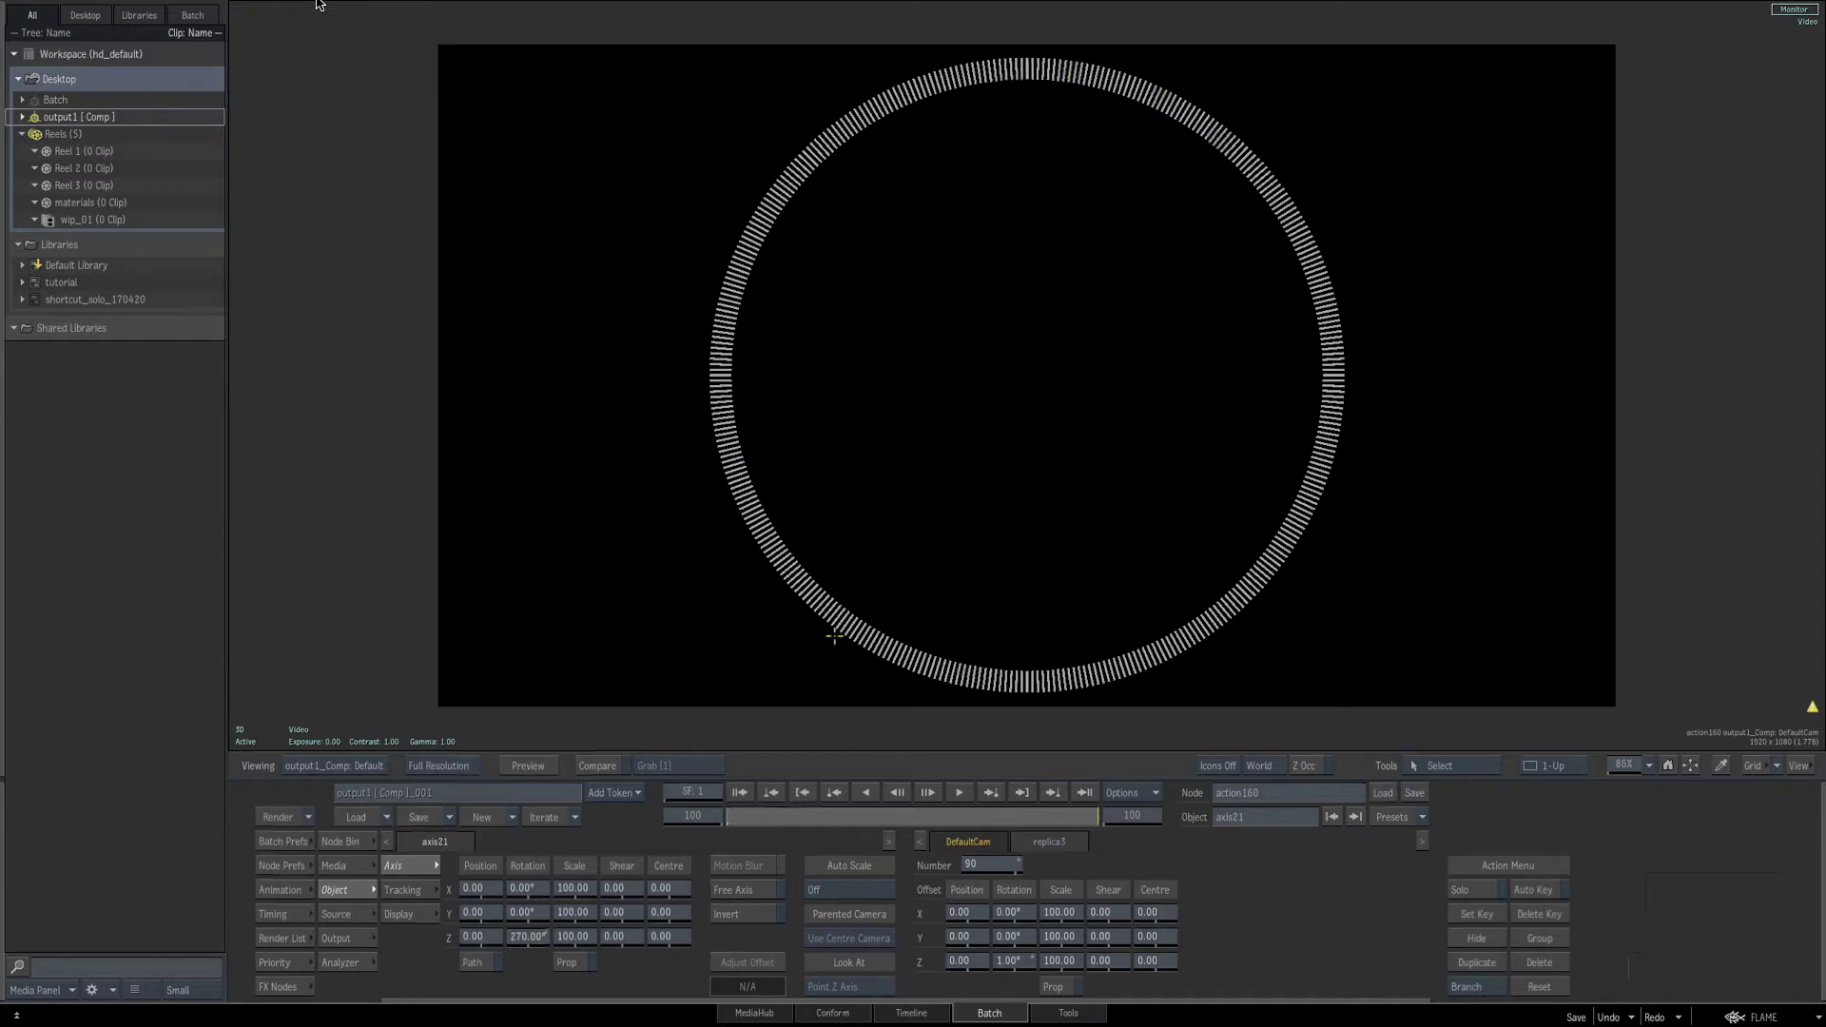
# Set the Y scale of the axis directly below the duplicated replica to 15 to shorten the small tick marks.
pyautogui.press('F8')
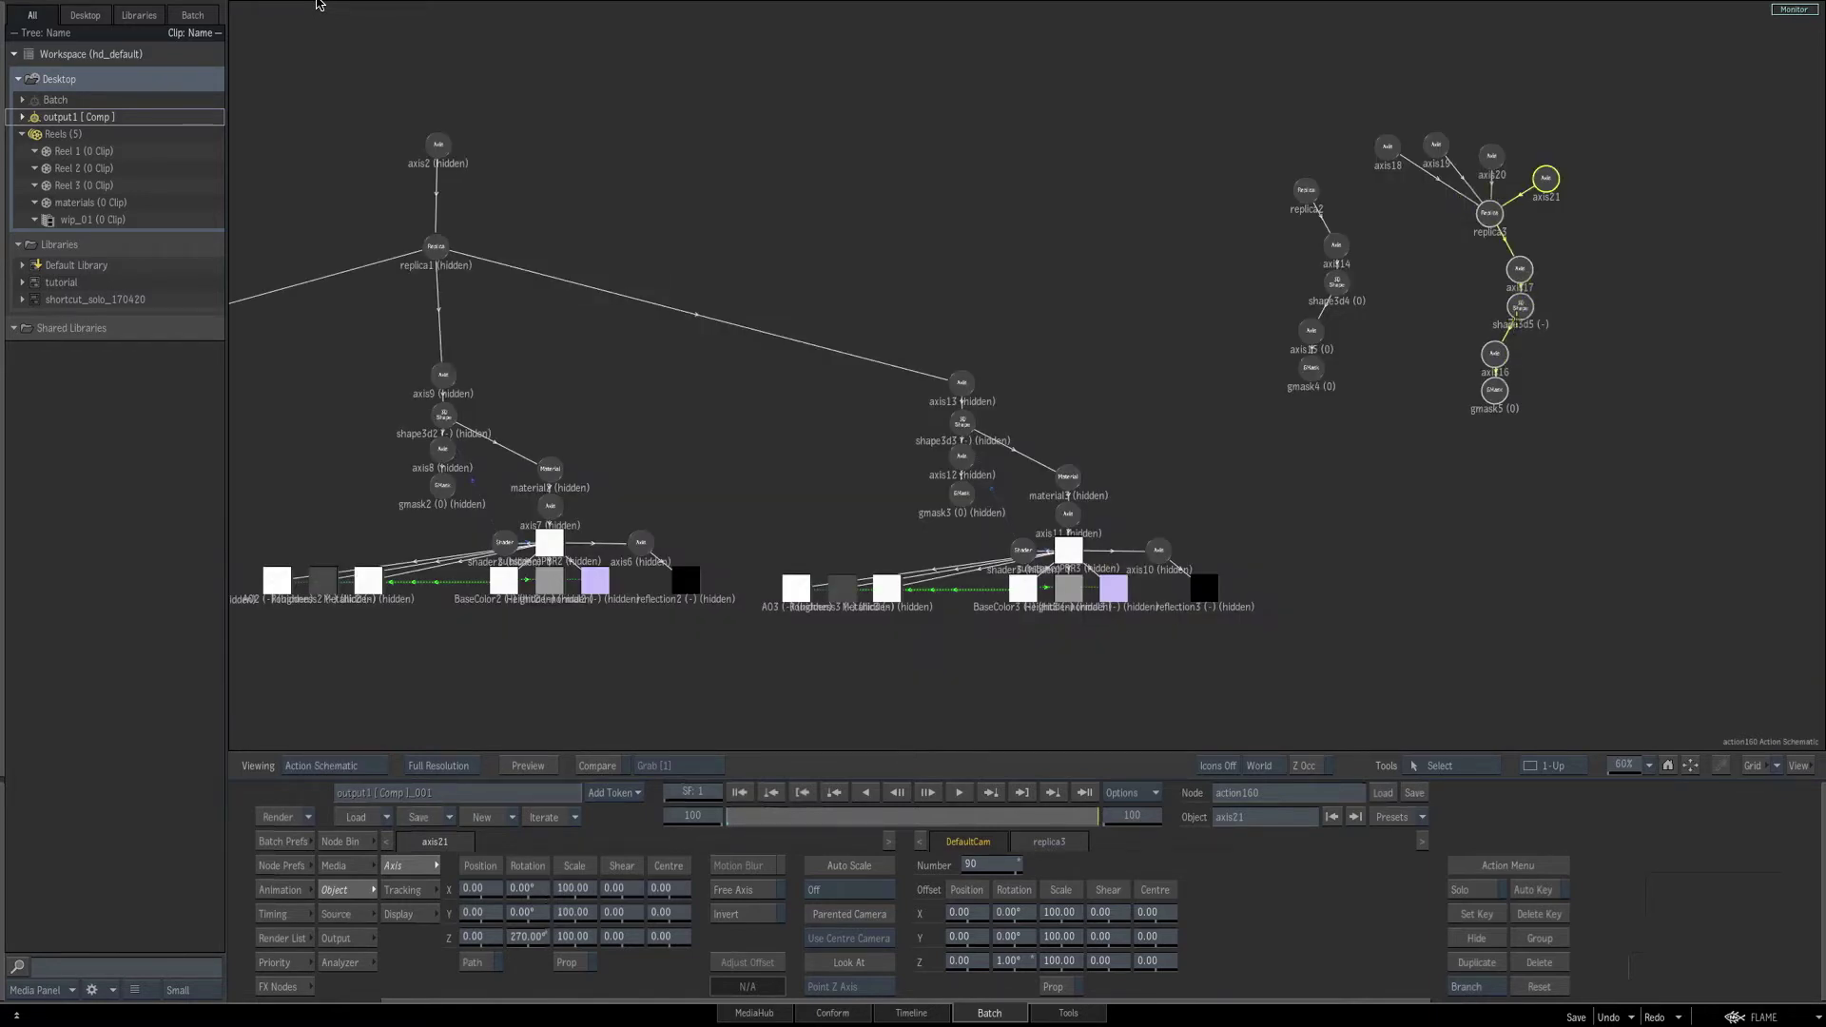
pyautogui.click(1520, 269)
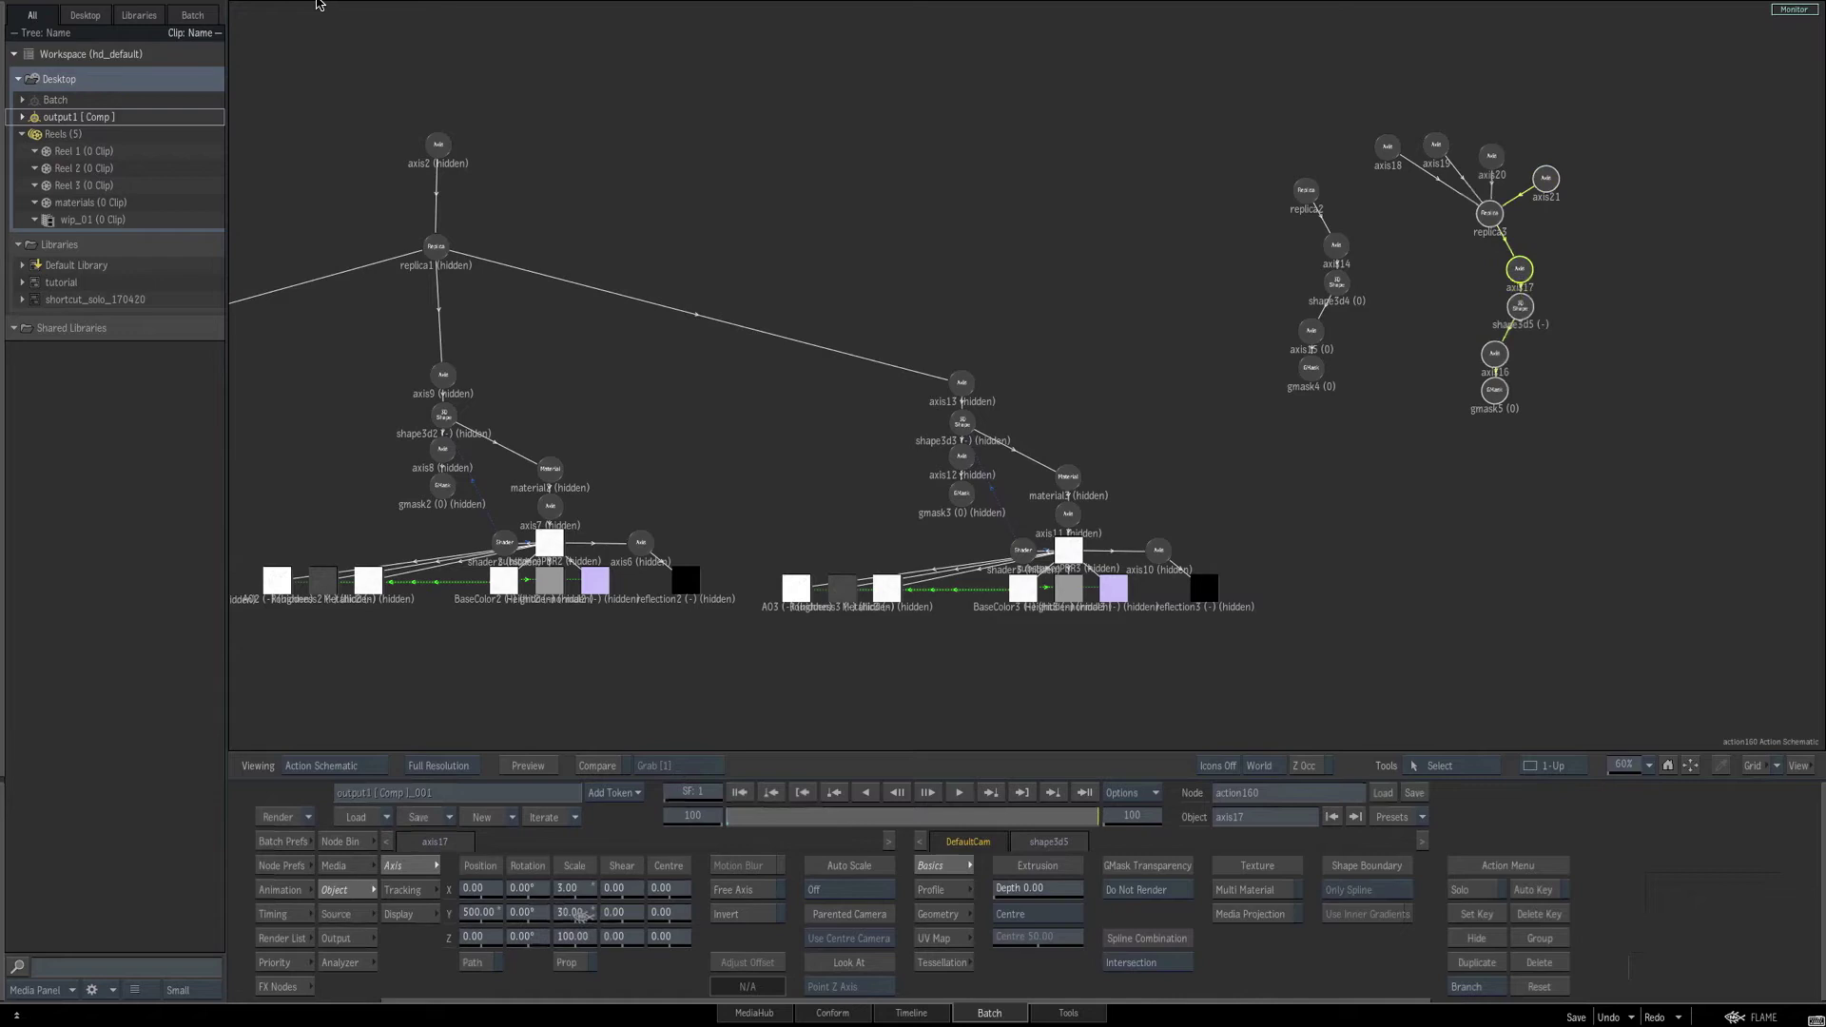
pyautogui.press('F4')
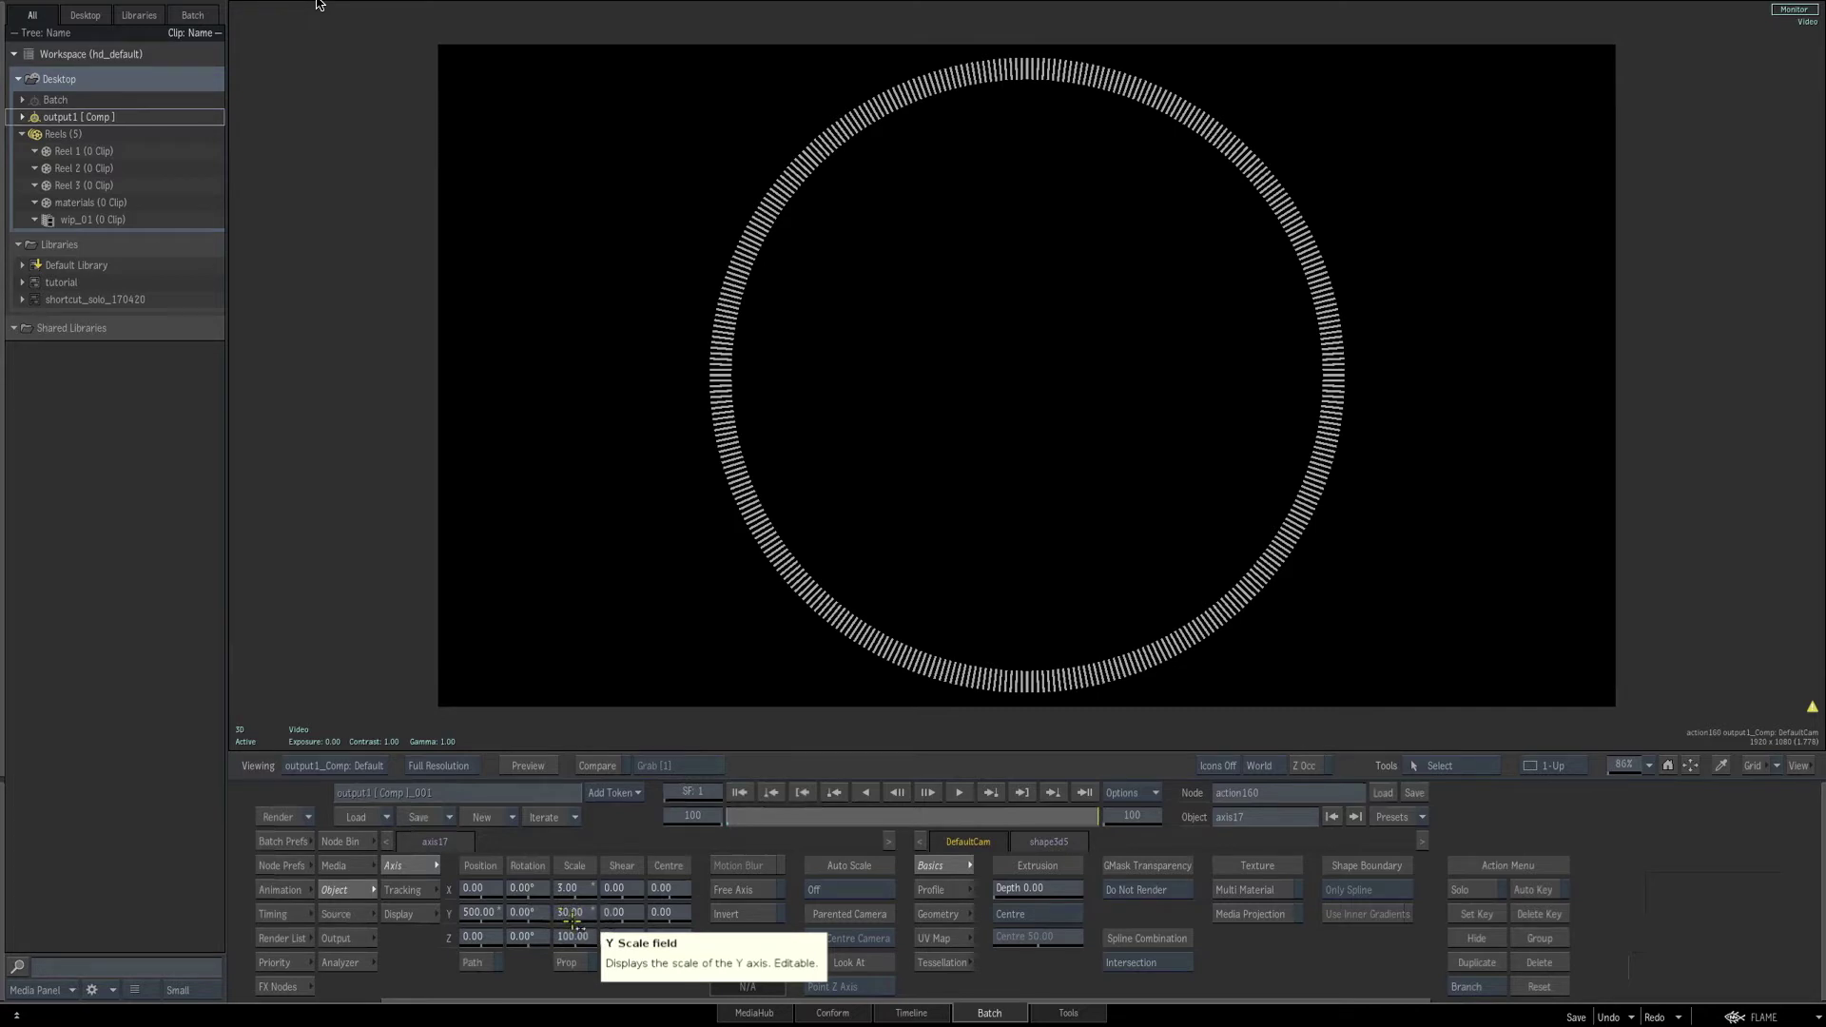
pyautogui.click(575, 887)
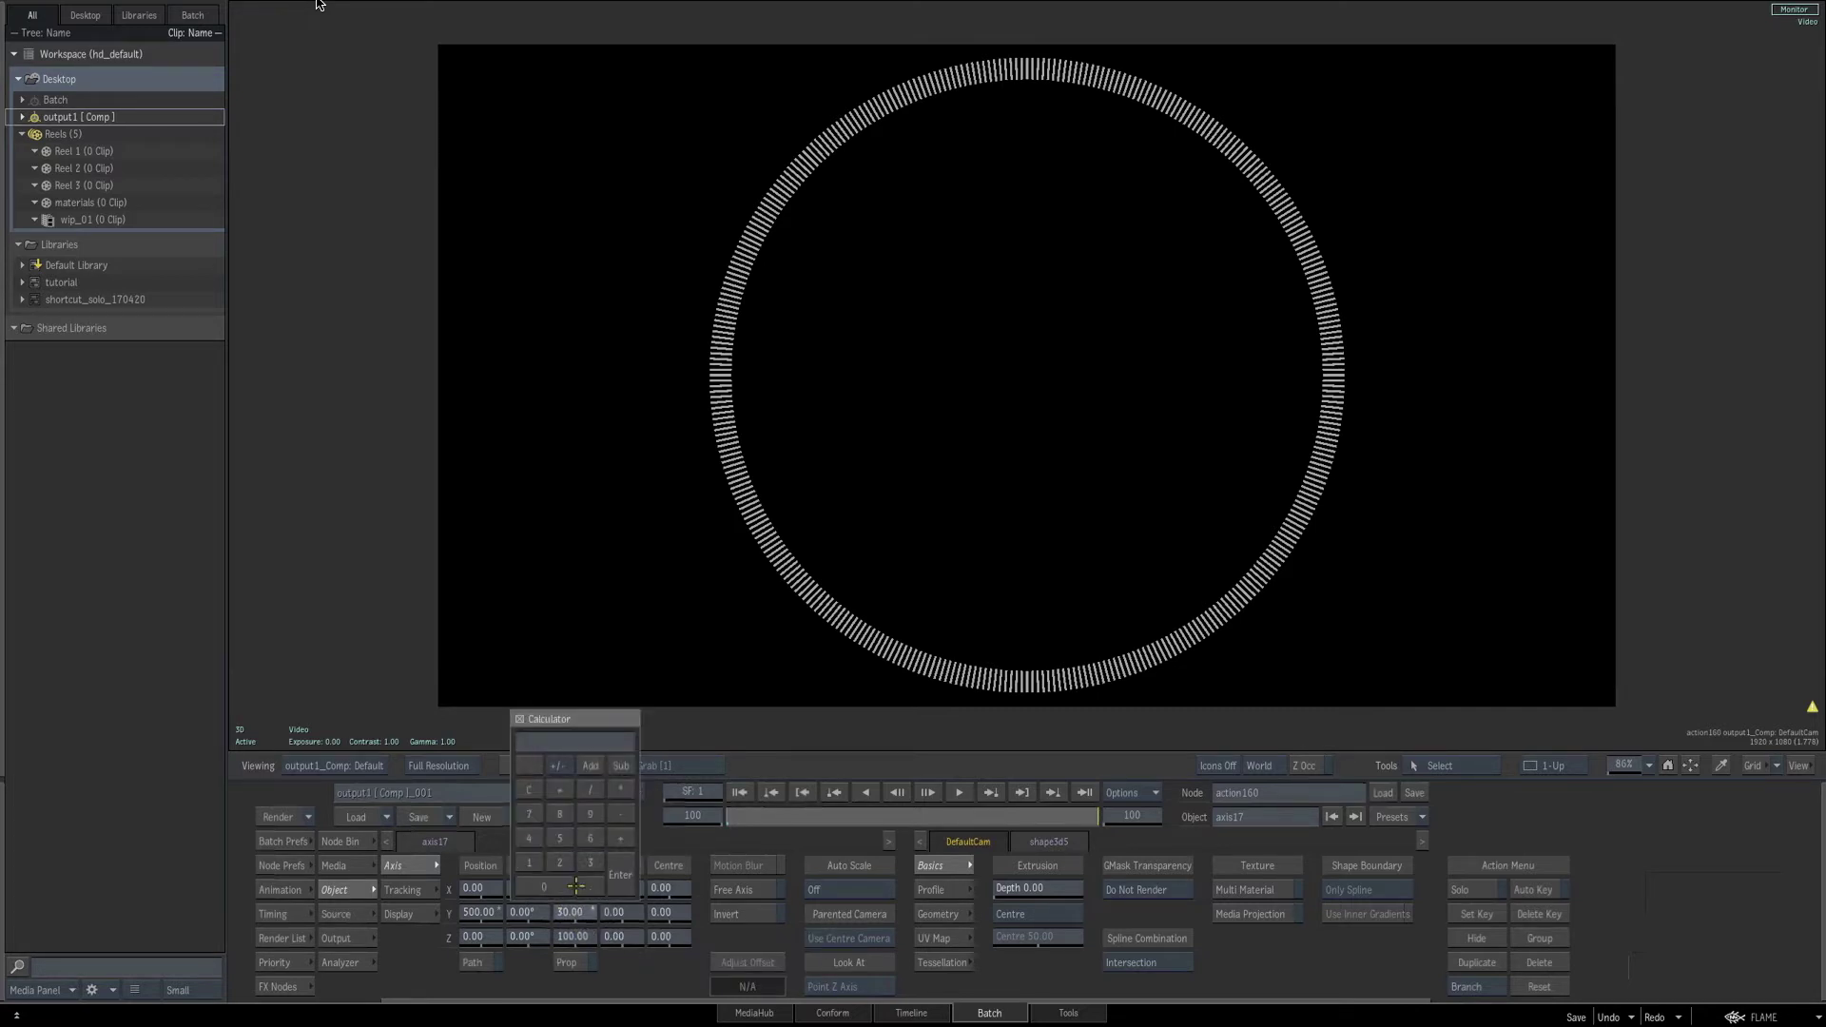
pyautogui.write('3')
pyautogui.press('Return')
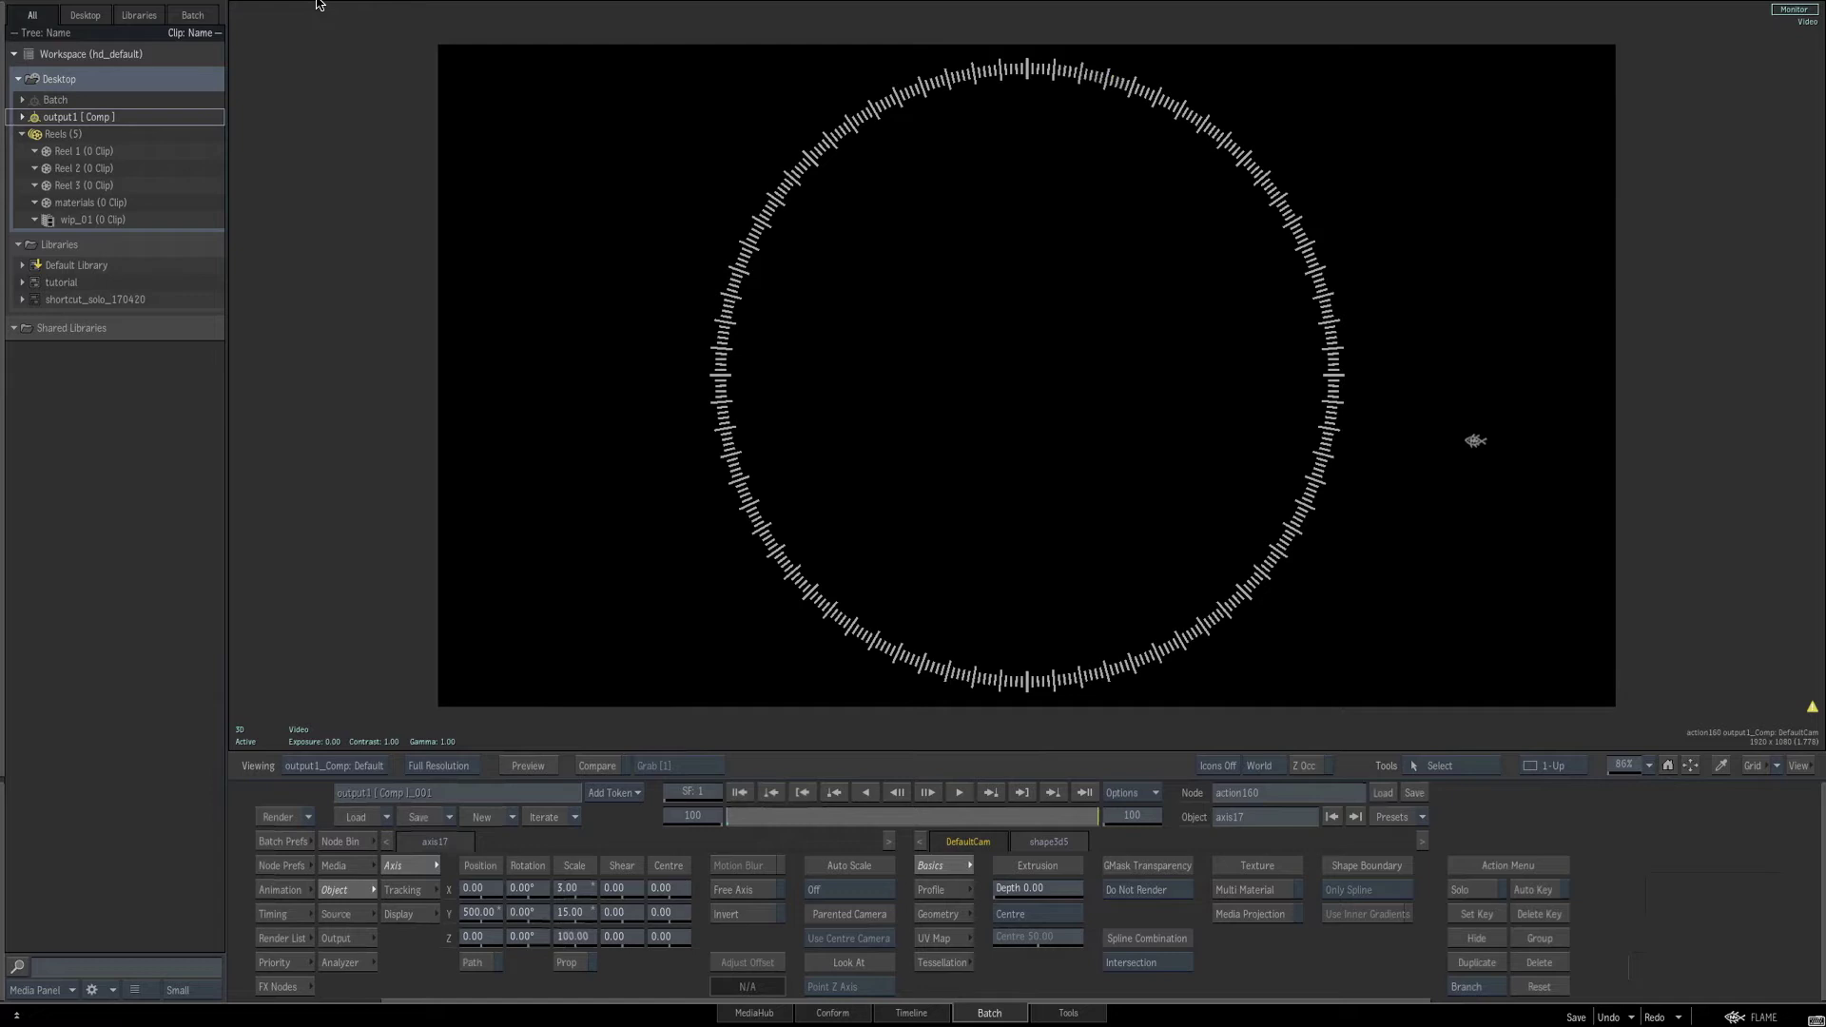
# Set the Y position of the GMask's axis in the duplicated tick branch to 125.
pyautogui.moveTo(1624, 767); pyautogui.dragTo(1693, 767)
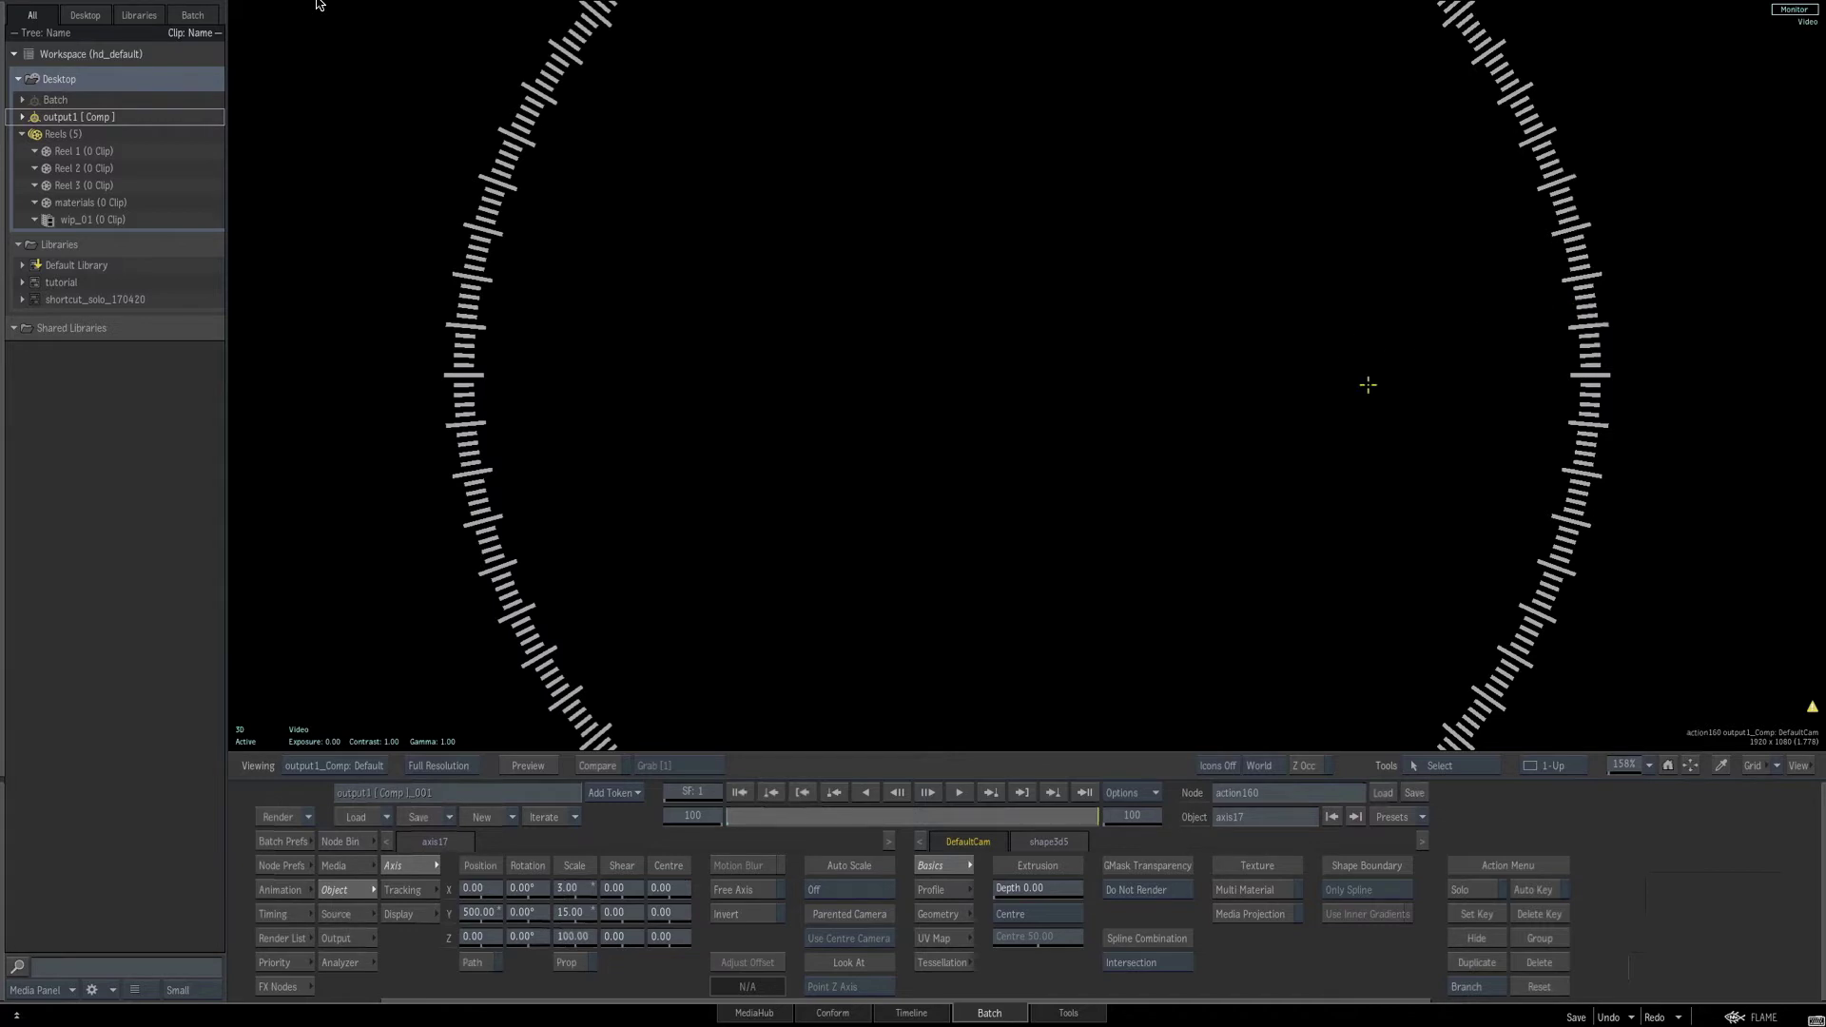
pyautogui.press('F4')
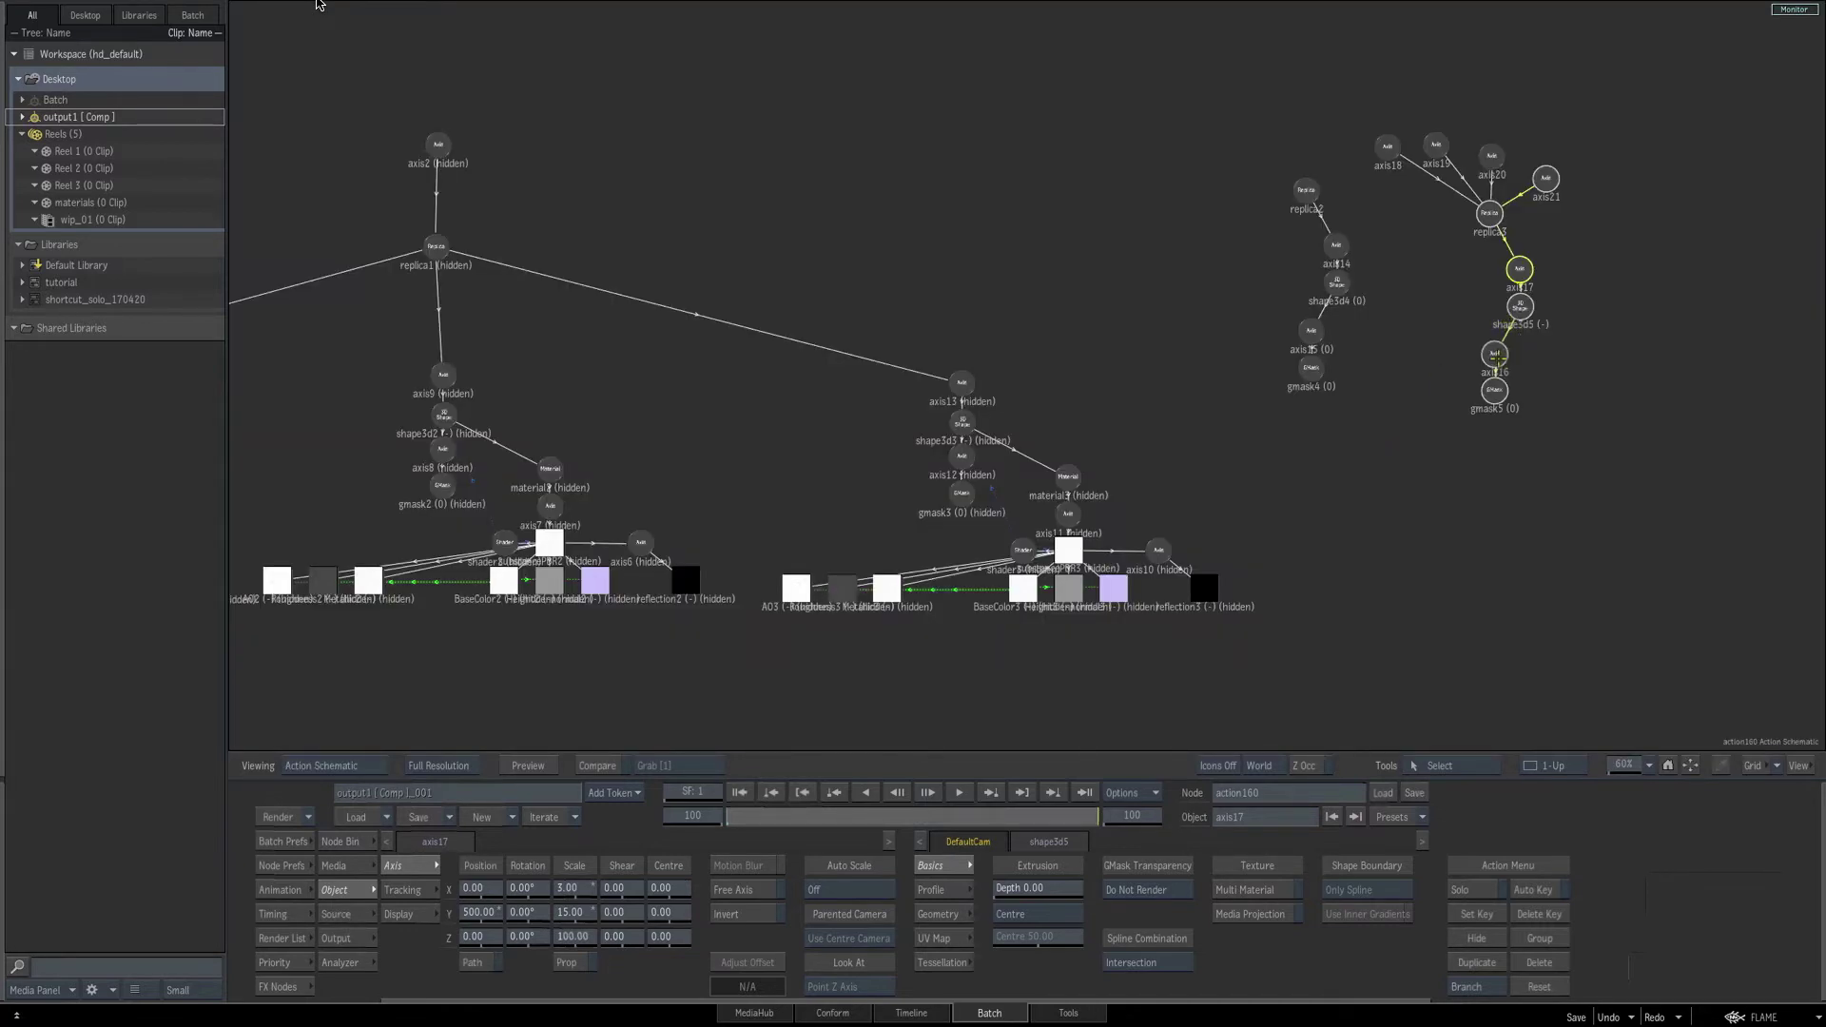
pyautogui.click(1495, 354)
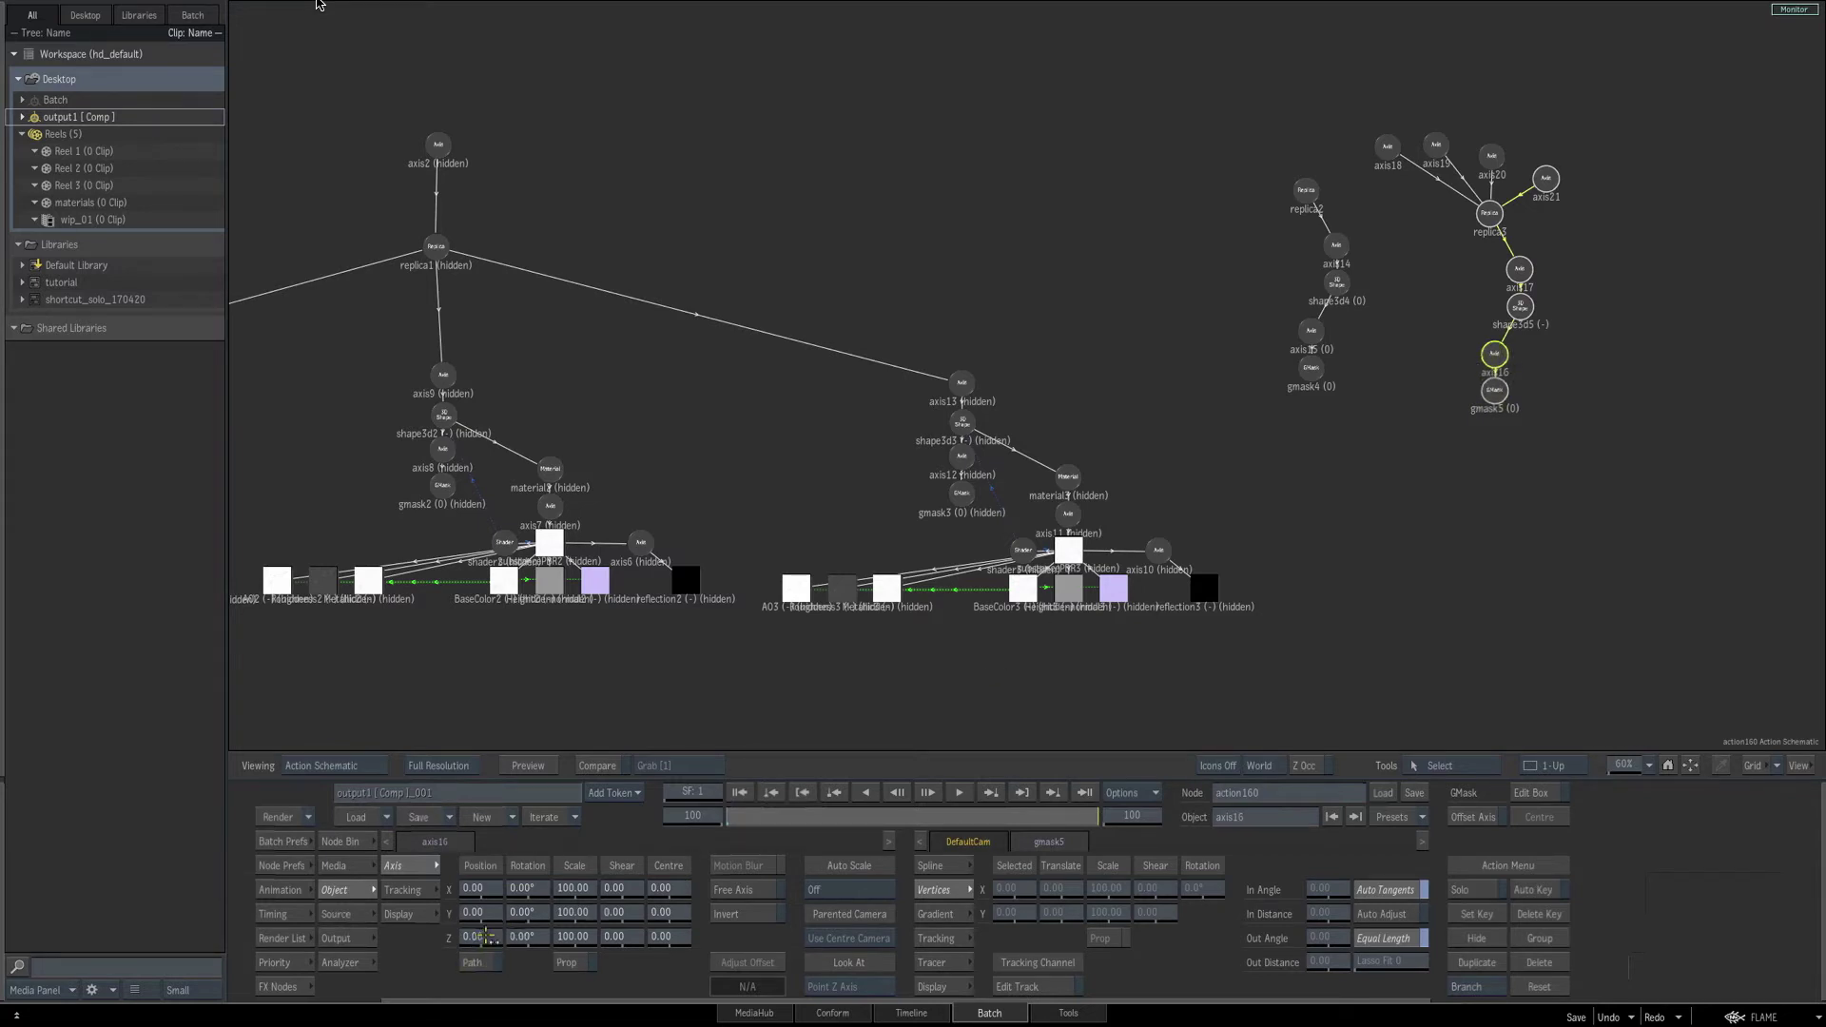
pyautogui.press('F1')
pyautogui.moveTo(474, 911); pyautogui.dragTo(501, 907)
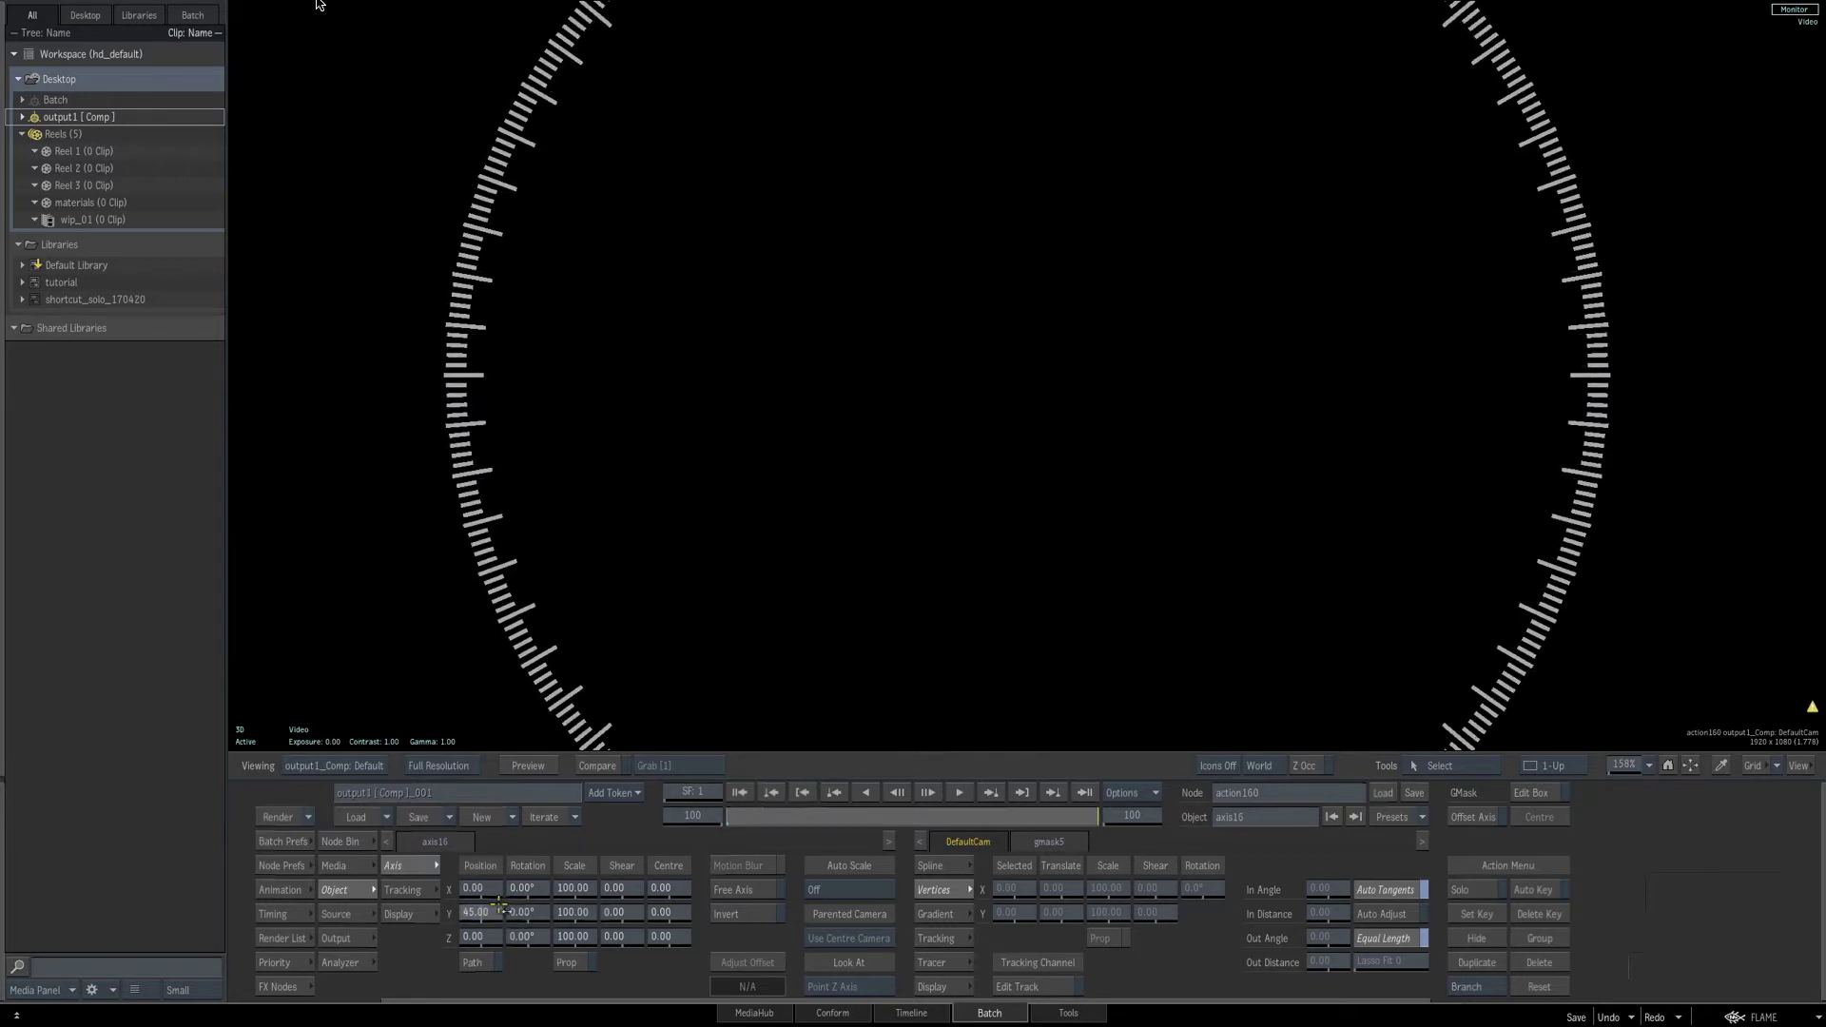
pyautogui.moveTo(501, 905); pyautogui.dragTo(507, 904)
pyautogui.click(478, 914)
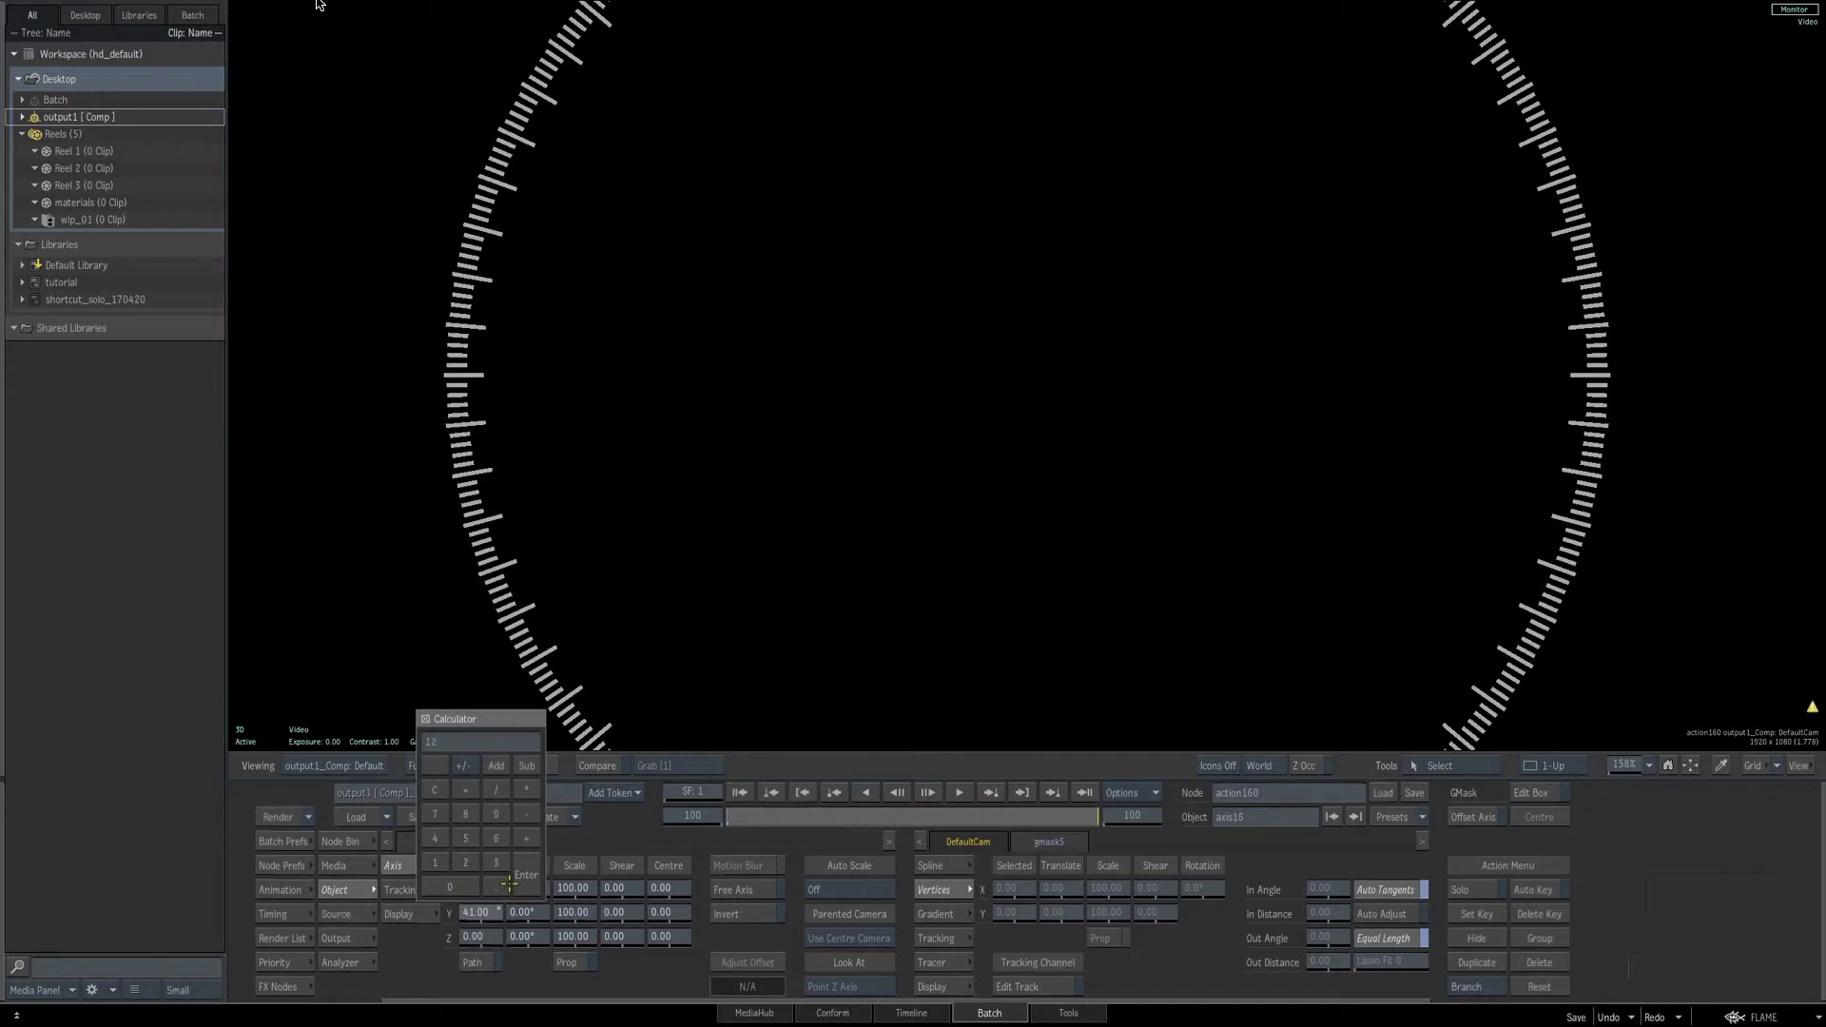
pyautogui.write('125')
pyautogui.click(509, 884)
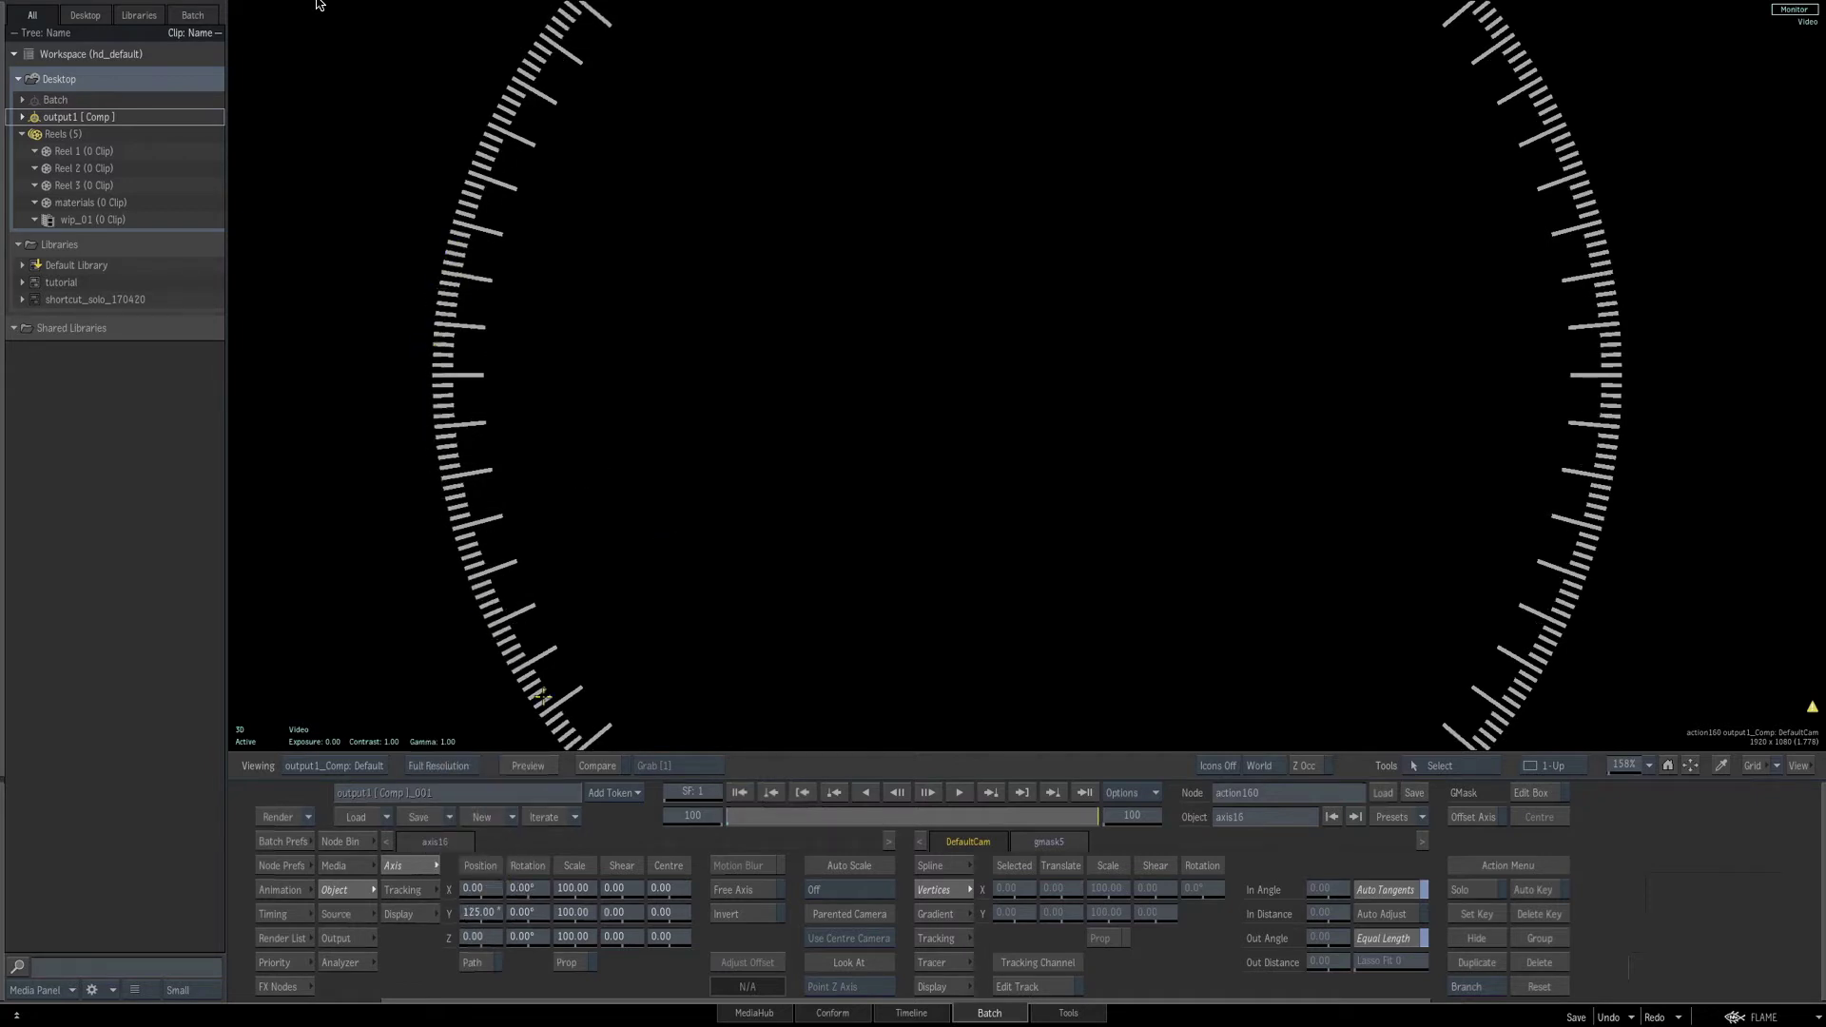
pyautogui.moveTo(1628, 765); pyautogui.dragTo(1569, 765)
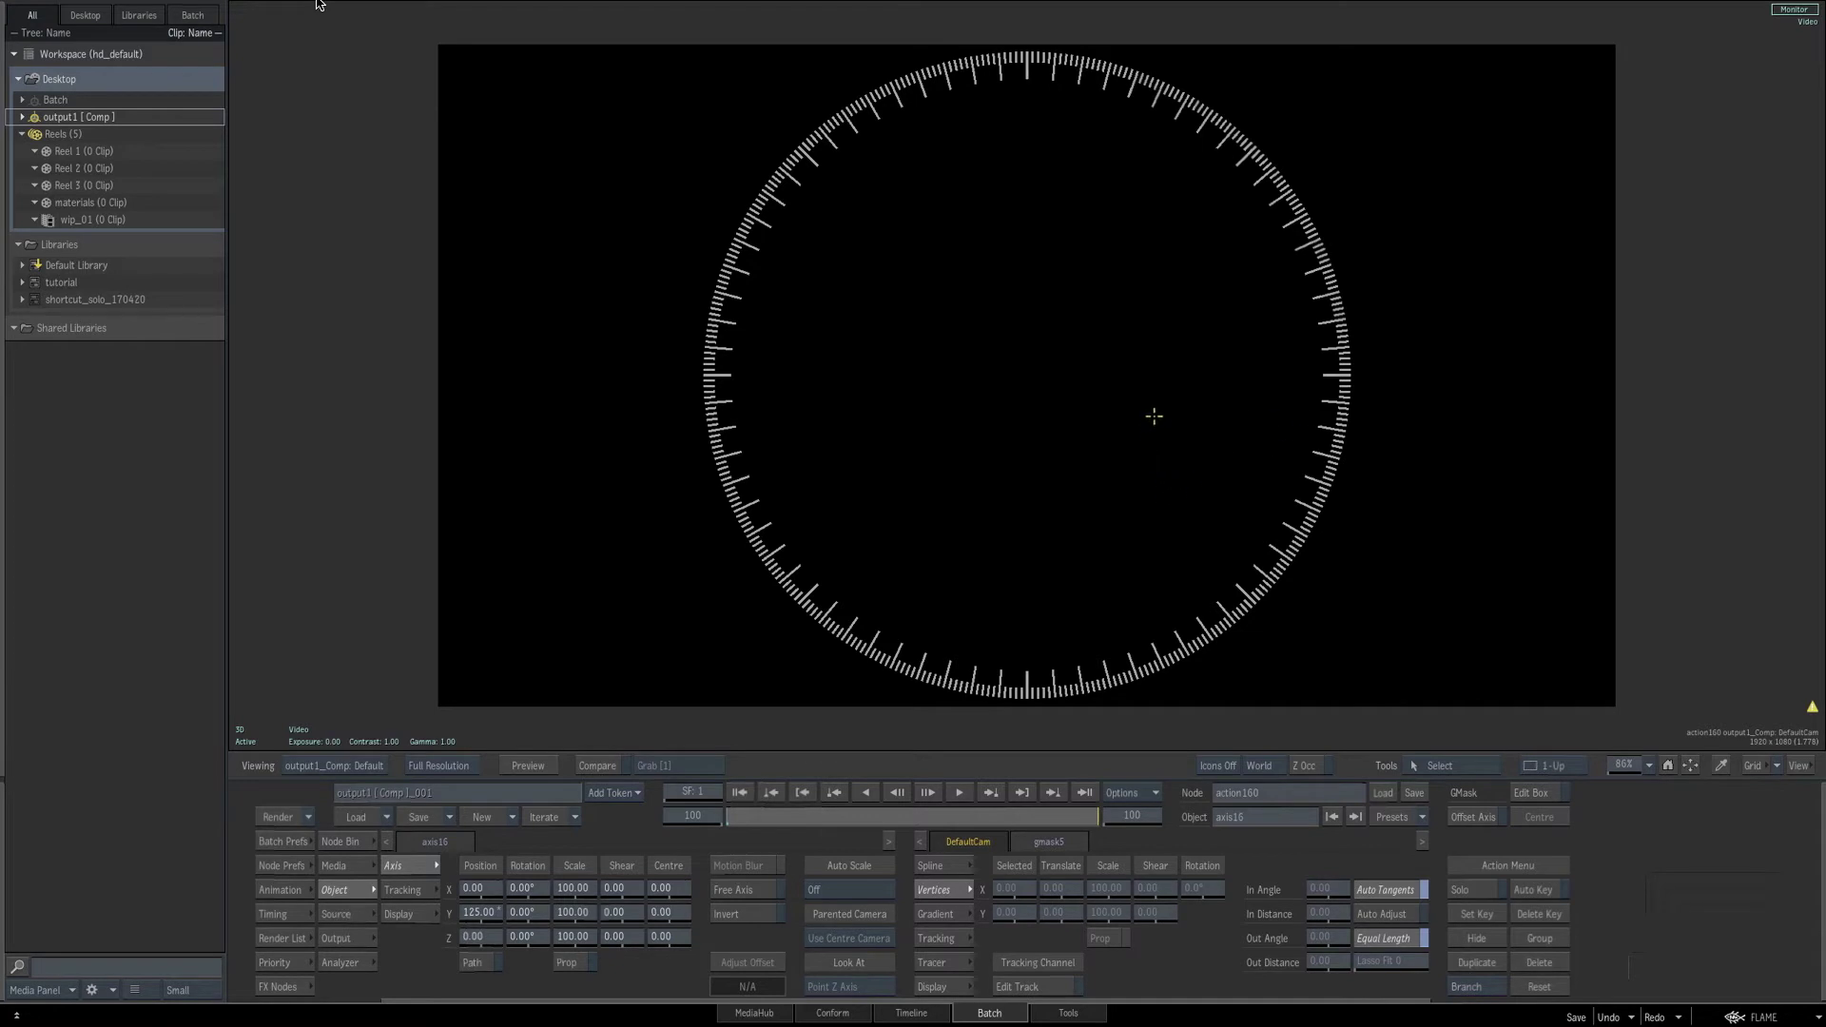
# Add an Axis node above both tick branches and parent the large-tick replica and the small ticks' four rotated axes to it.
pyautogui.press('F4')
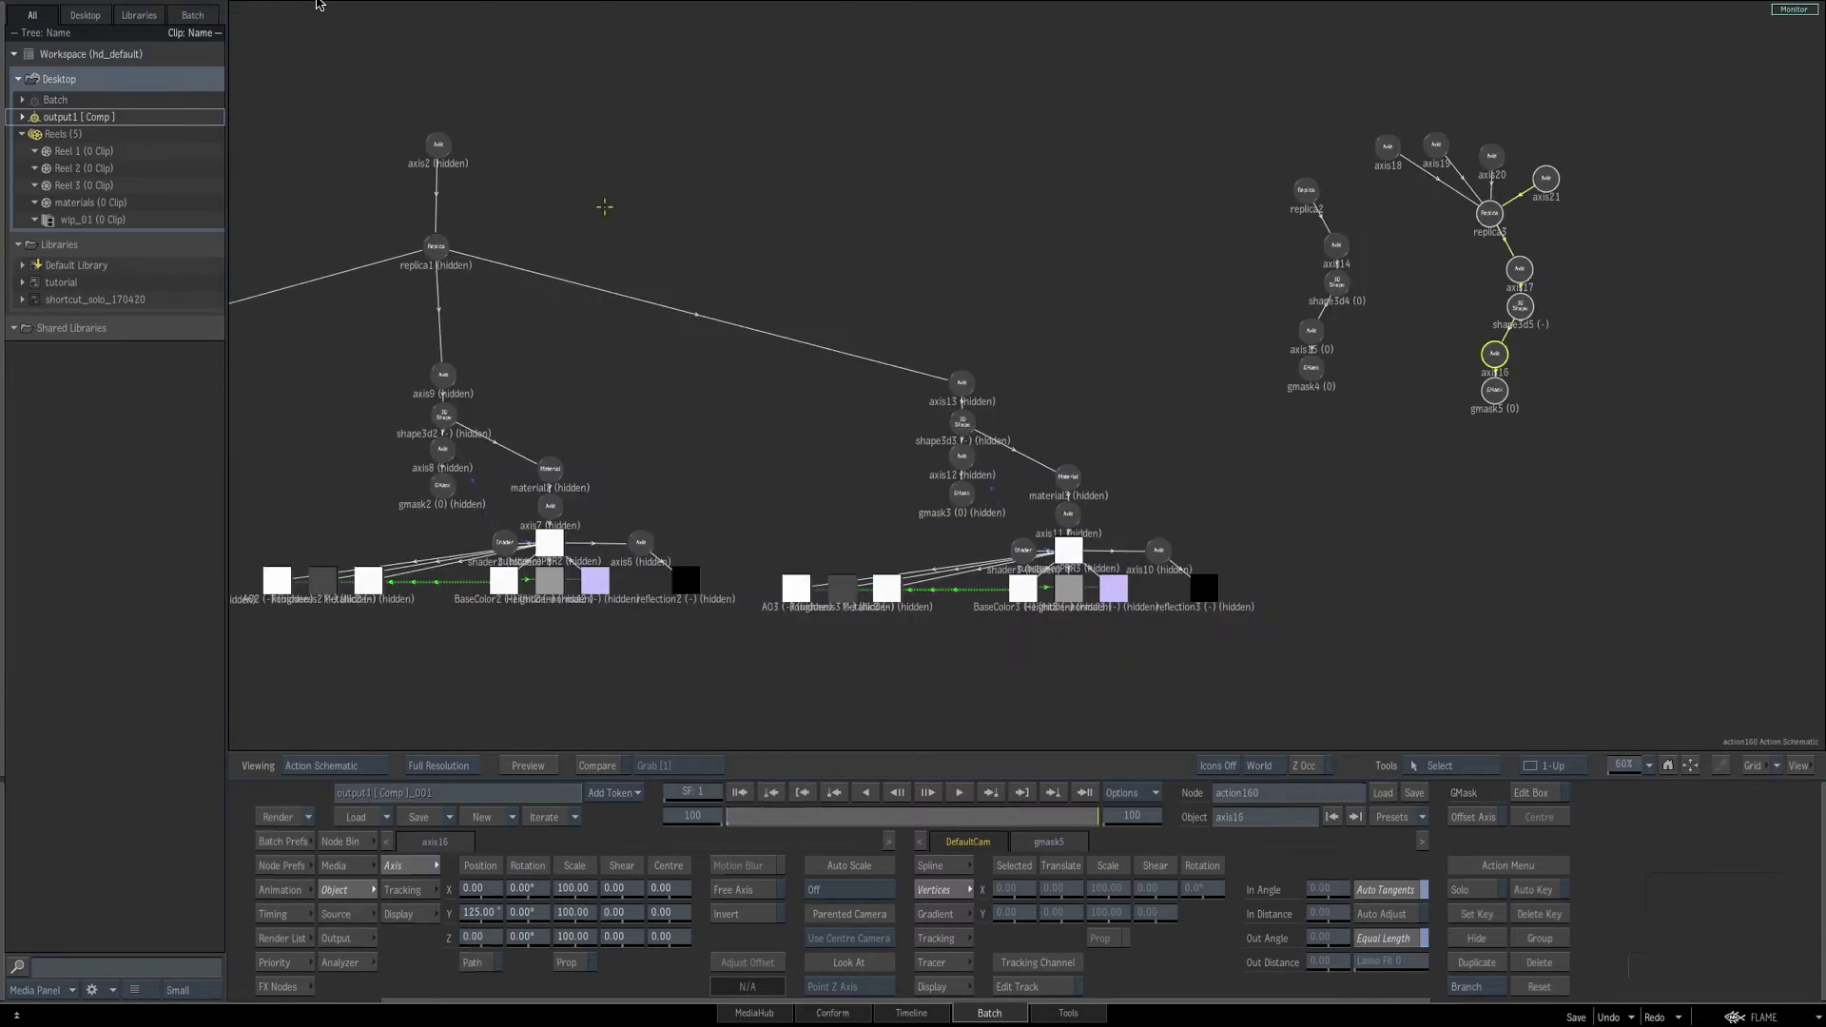
pyautogui.moveTo(437, 145); pyautogui.dragTo(454, 148)
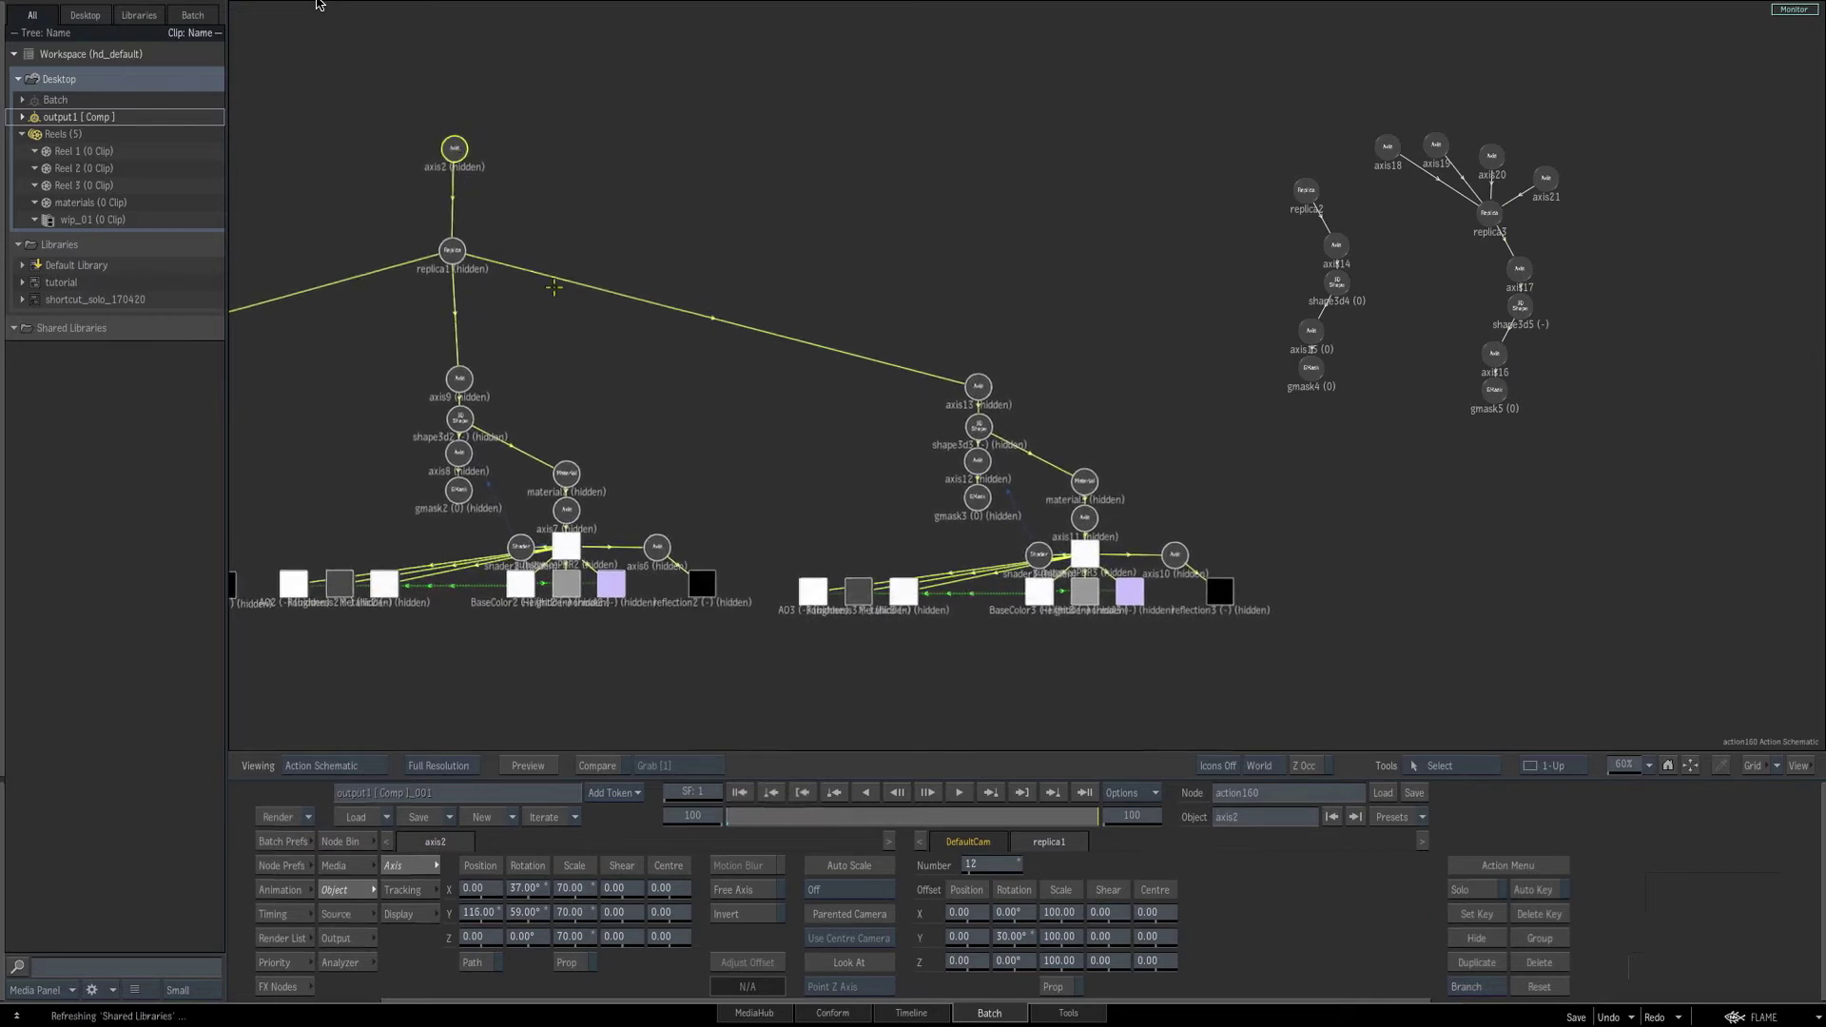
pyautogui.click(349, 842)
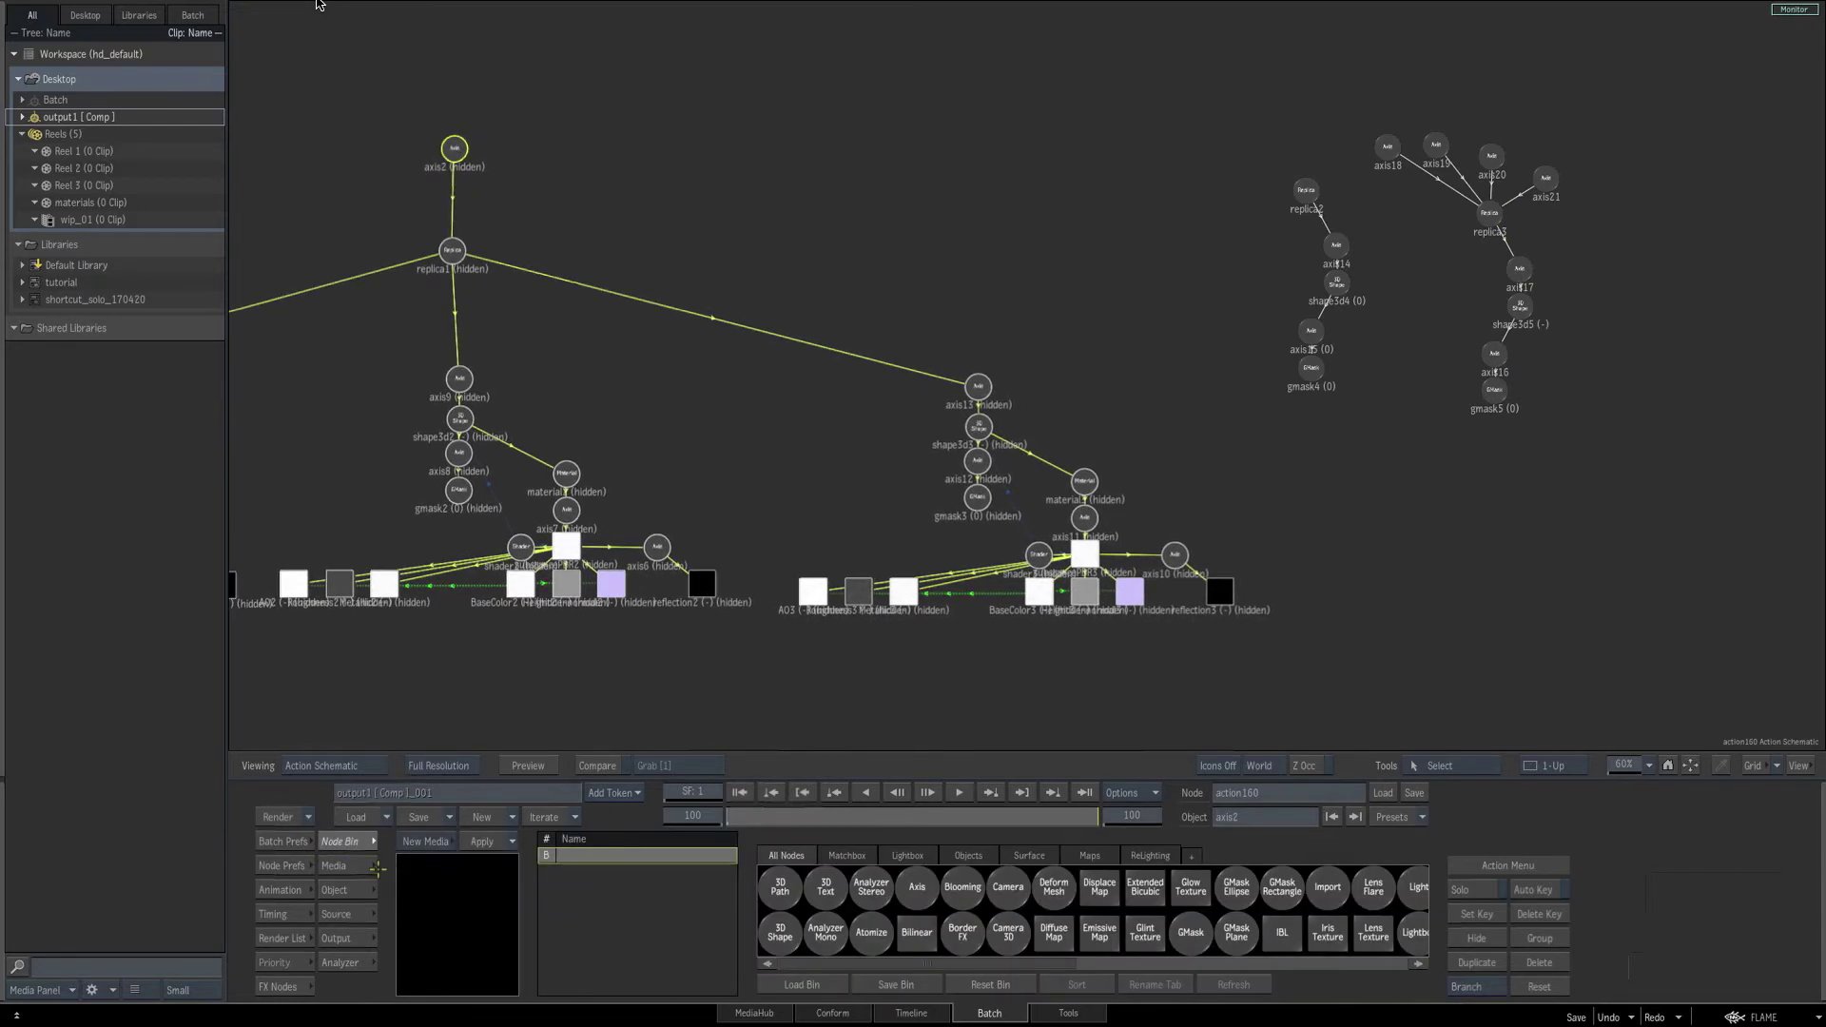
pyautogui.moveTo(922, 877); pyautogui.dragTo(1302, 76)
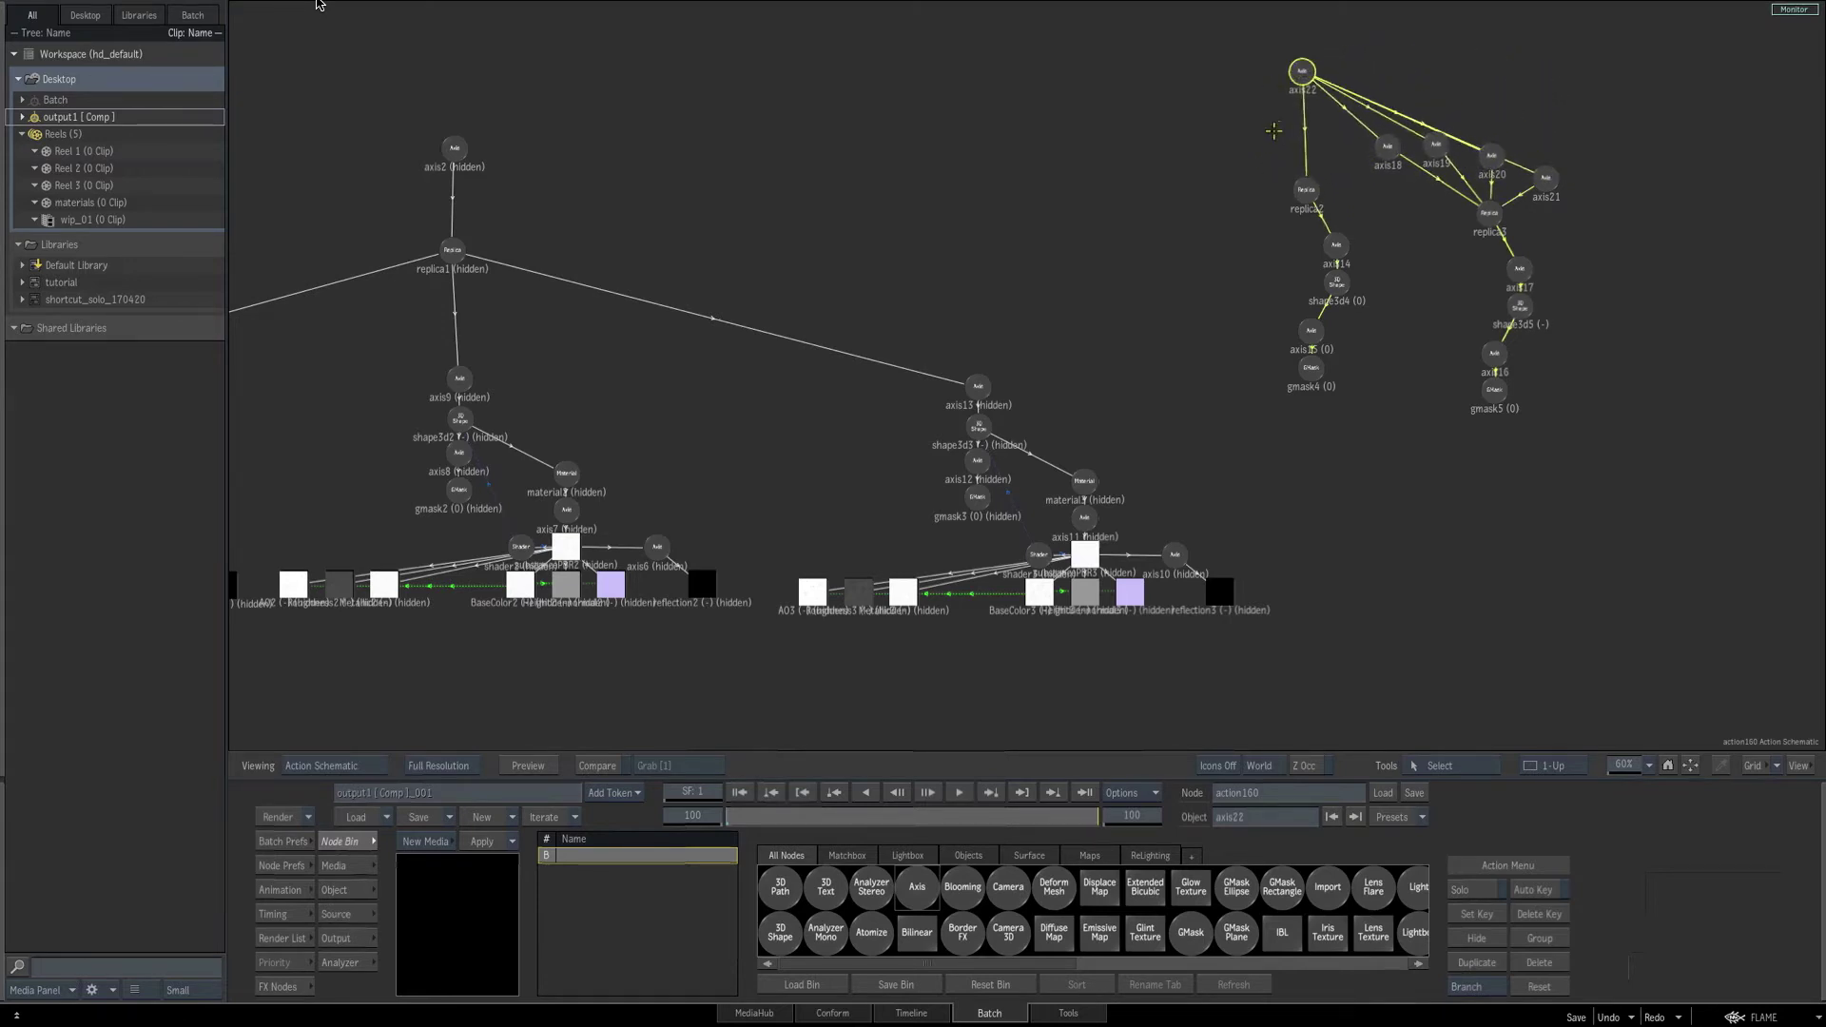
# Parent the ticks' new common axis to the hour markers' top axis, axis2, and move axis2 higher in the schematic.
pyautogui.moveTo(460, 145); pyautogui.dragTo(1302, 72)
pyautogui.moveTo(934, 231); pyautogui.dragTo(1295, 299)
pyautogui.click(770, 273)
pyautogui.moveTo(770, 172); pyautogui.dragTo(770, 29)
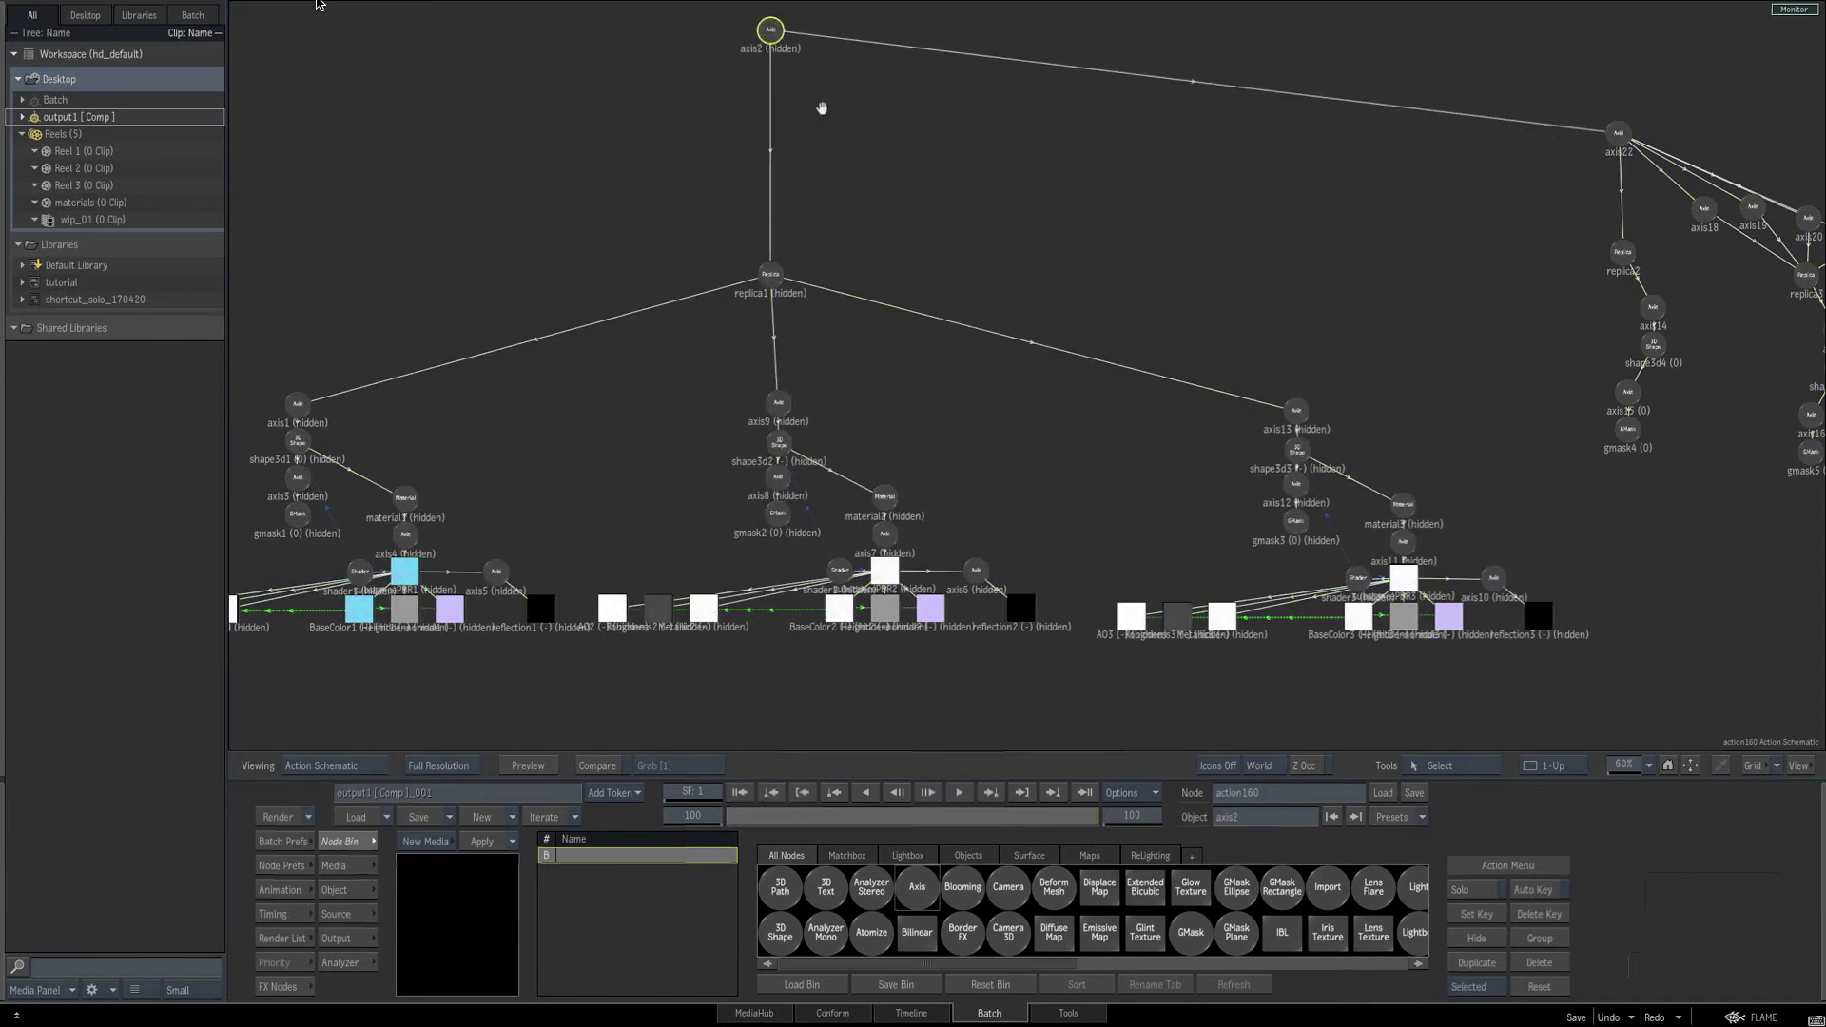
pyautogui.moveTo(822, 108); pyautogui.dragTo(834, 233)
pyautogui.moveTo(782, 155); pyautogui.dragTo(788, 98)
pyautogui.moveTo(1454, 337); pyautogui.dragTo(1424, 338)
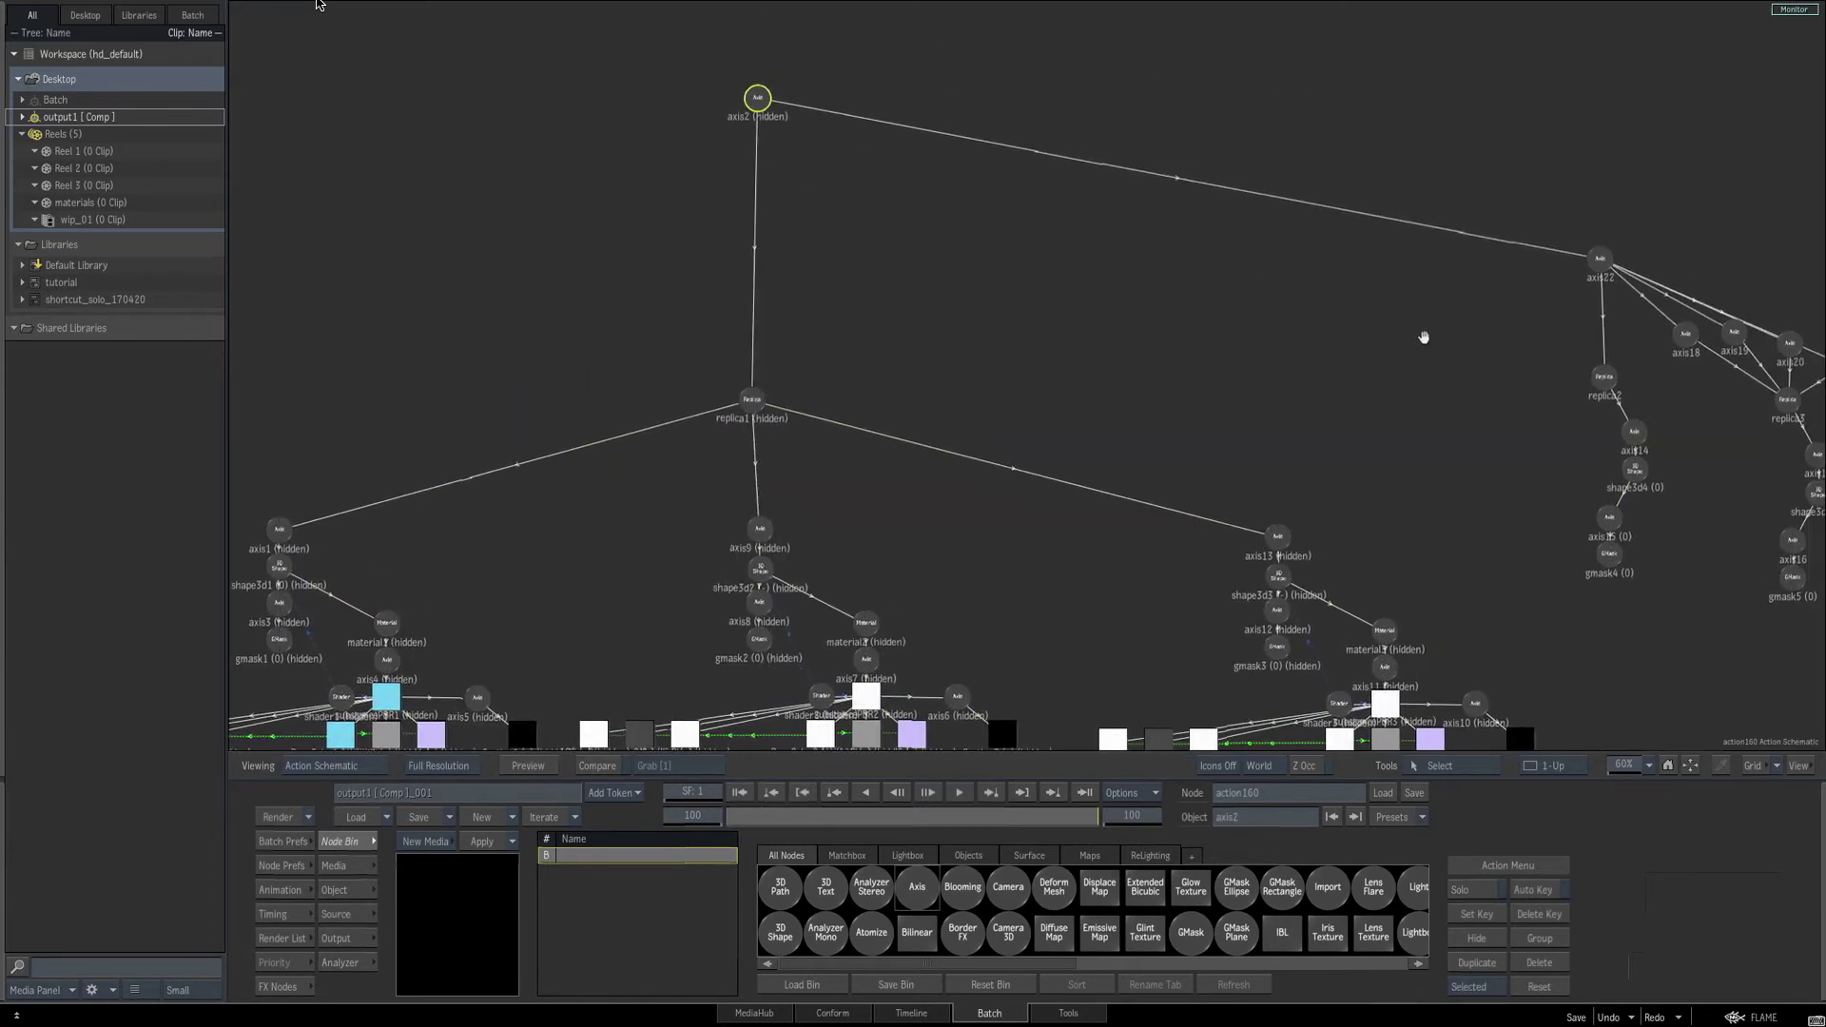
# Unhide the hour markers' whole replica1 branch and display the rendered result.
pyautogui.click(751, 399)
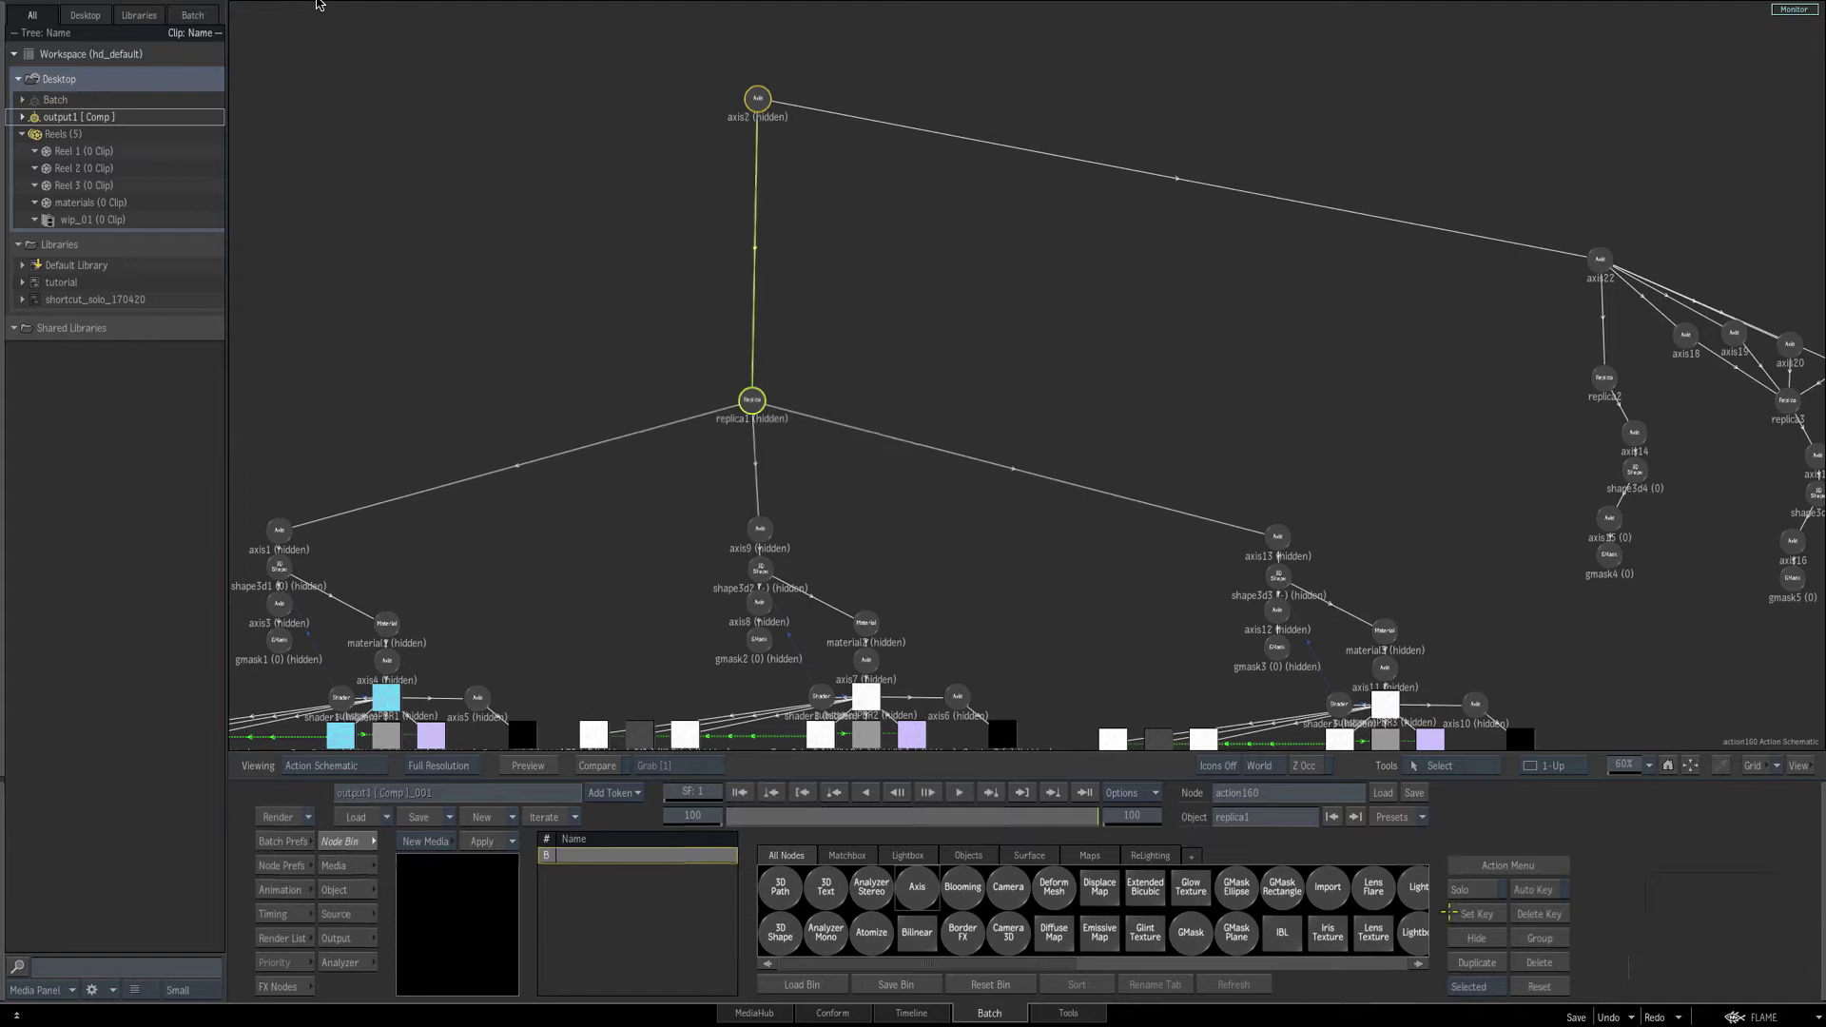
pyautogui.click(1489, 987)
pyautogui.click(1496, 966)
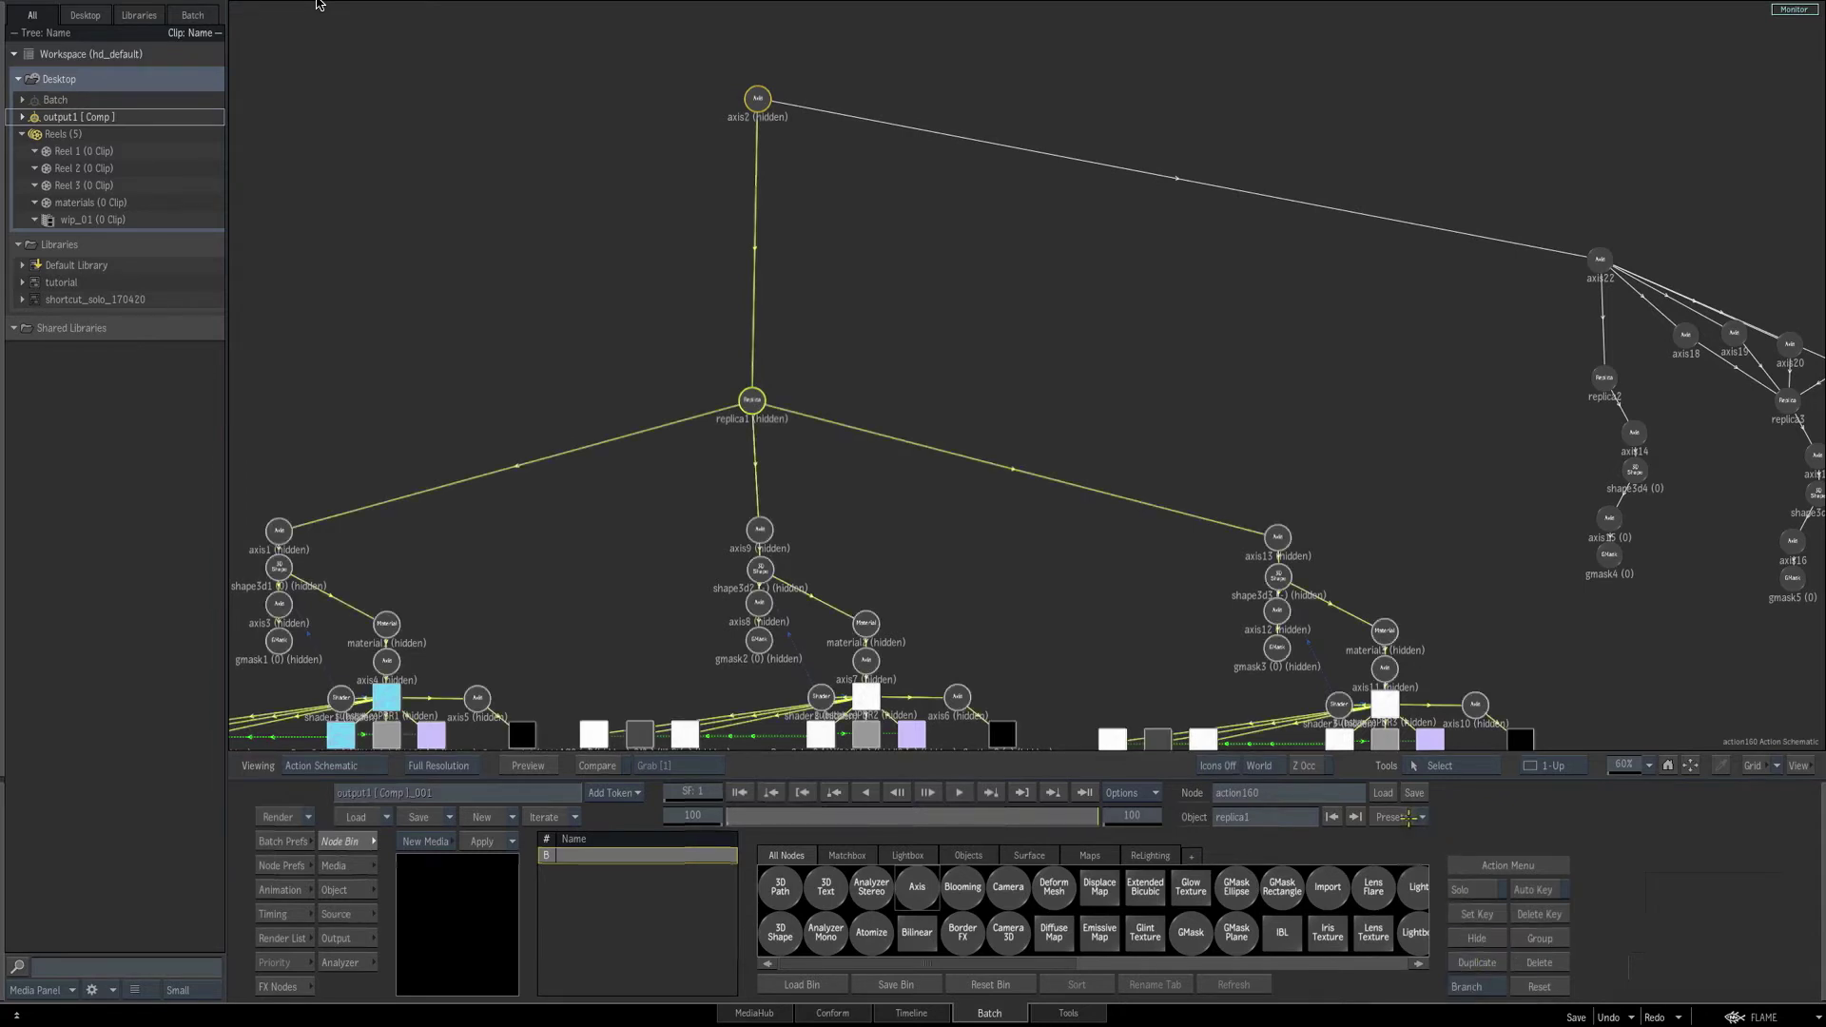
pyautogui.press('h')
pyautogui.press('F4')
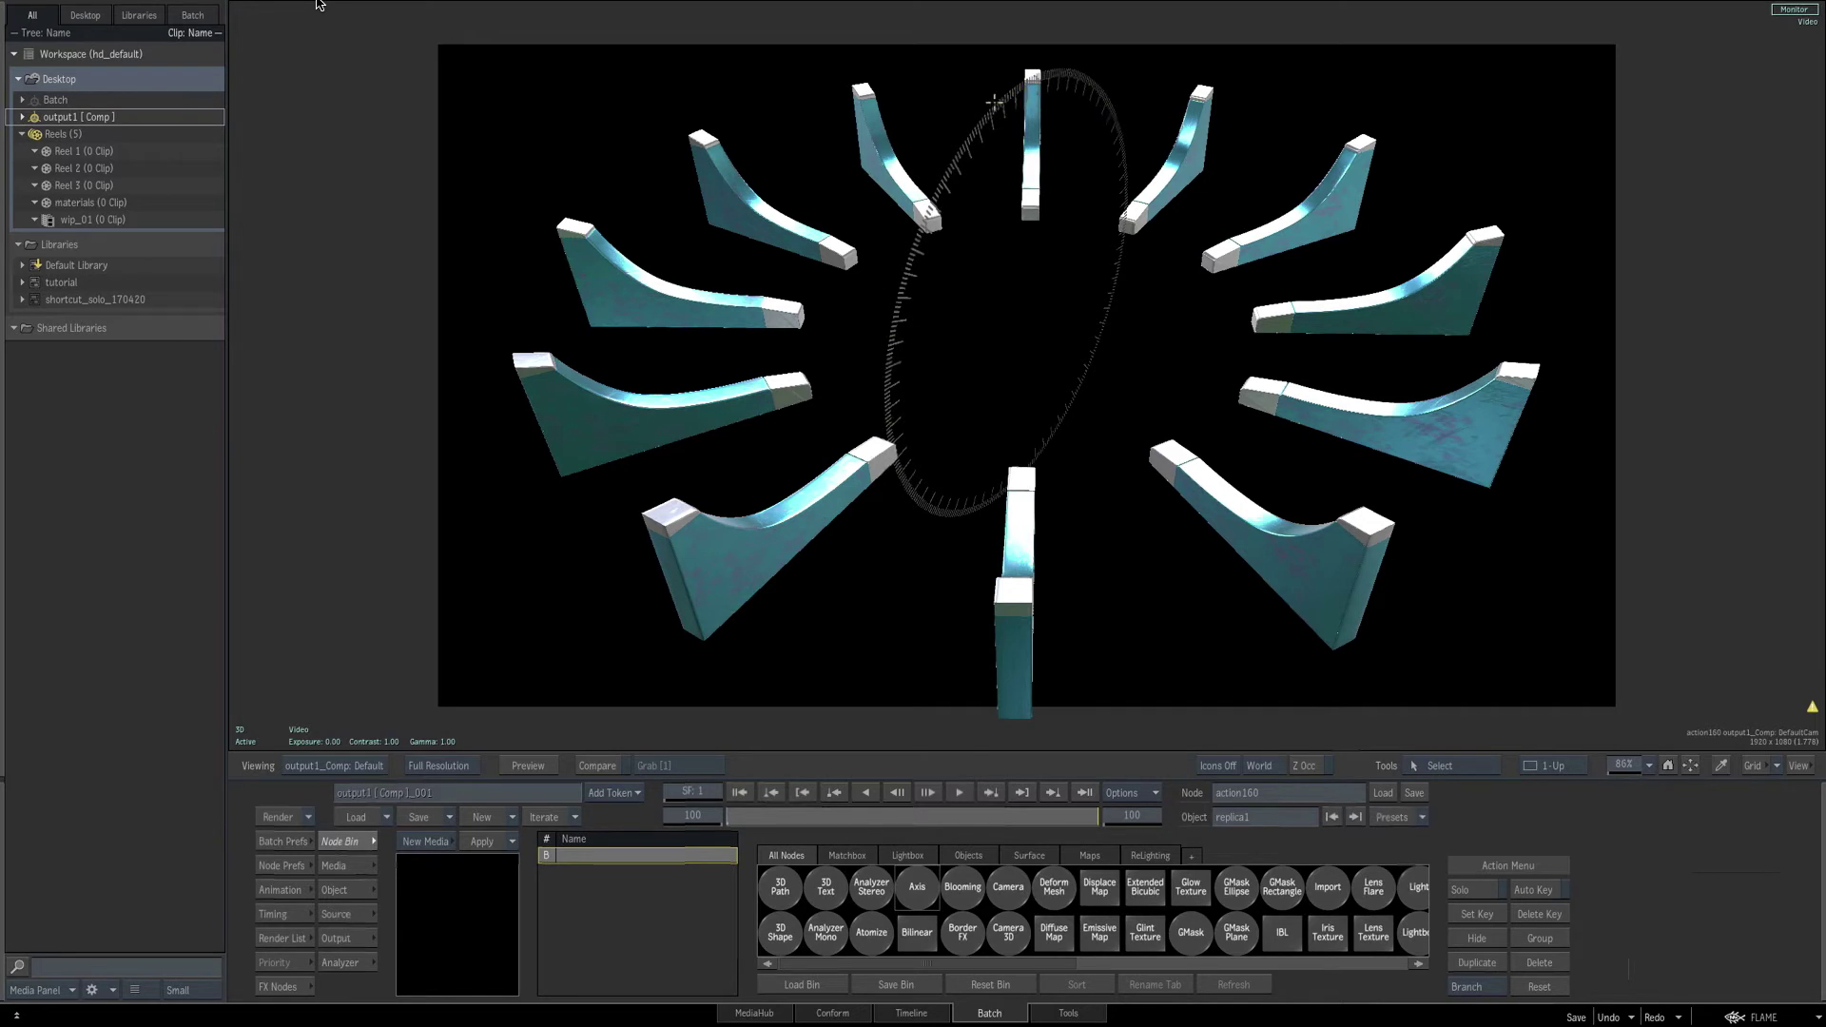
# Set the X rotation of the ticks' common parent axis to -90 degrees.
pyautogui.press('F4')
pyautogui.click(1607, 259)
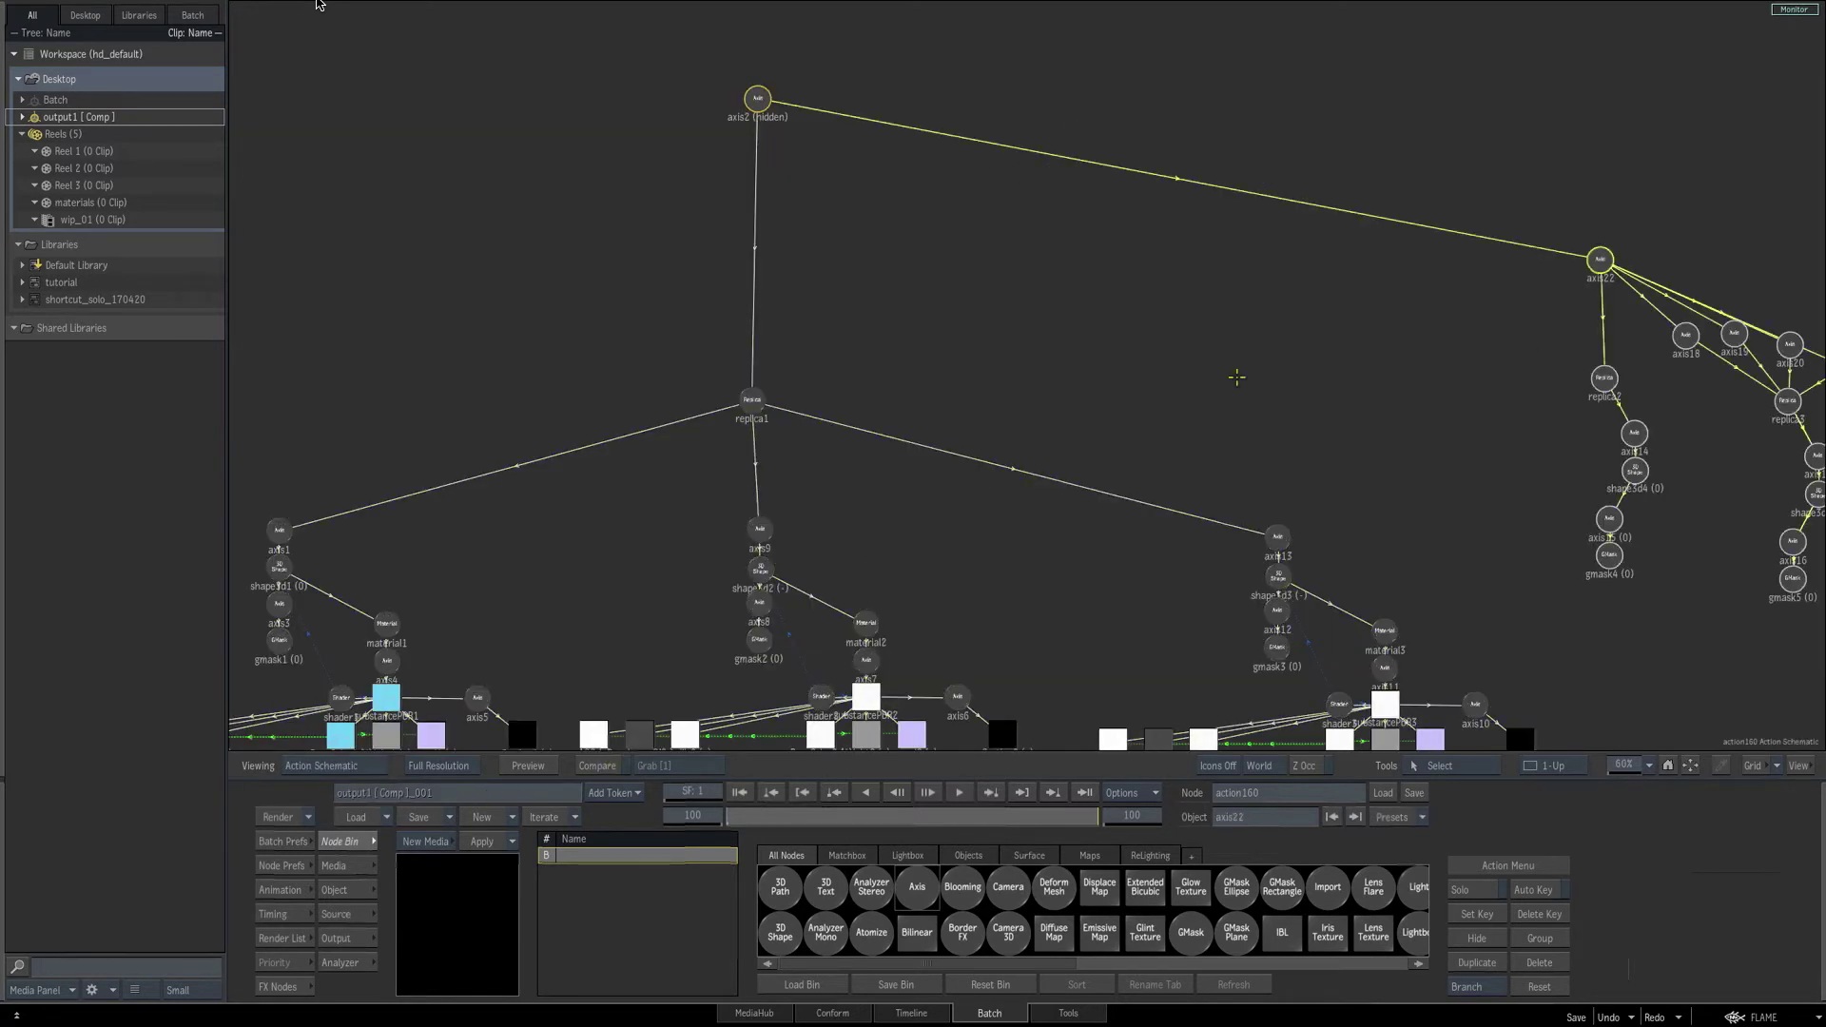
pyautogui.moveTo(1598, 261); pyautogui.dragTo(1608, 259)
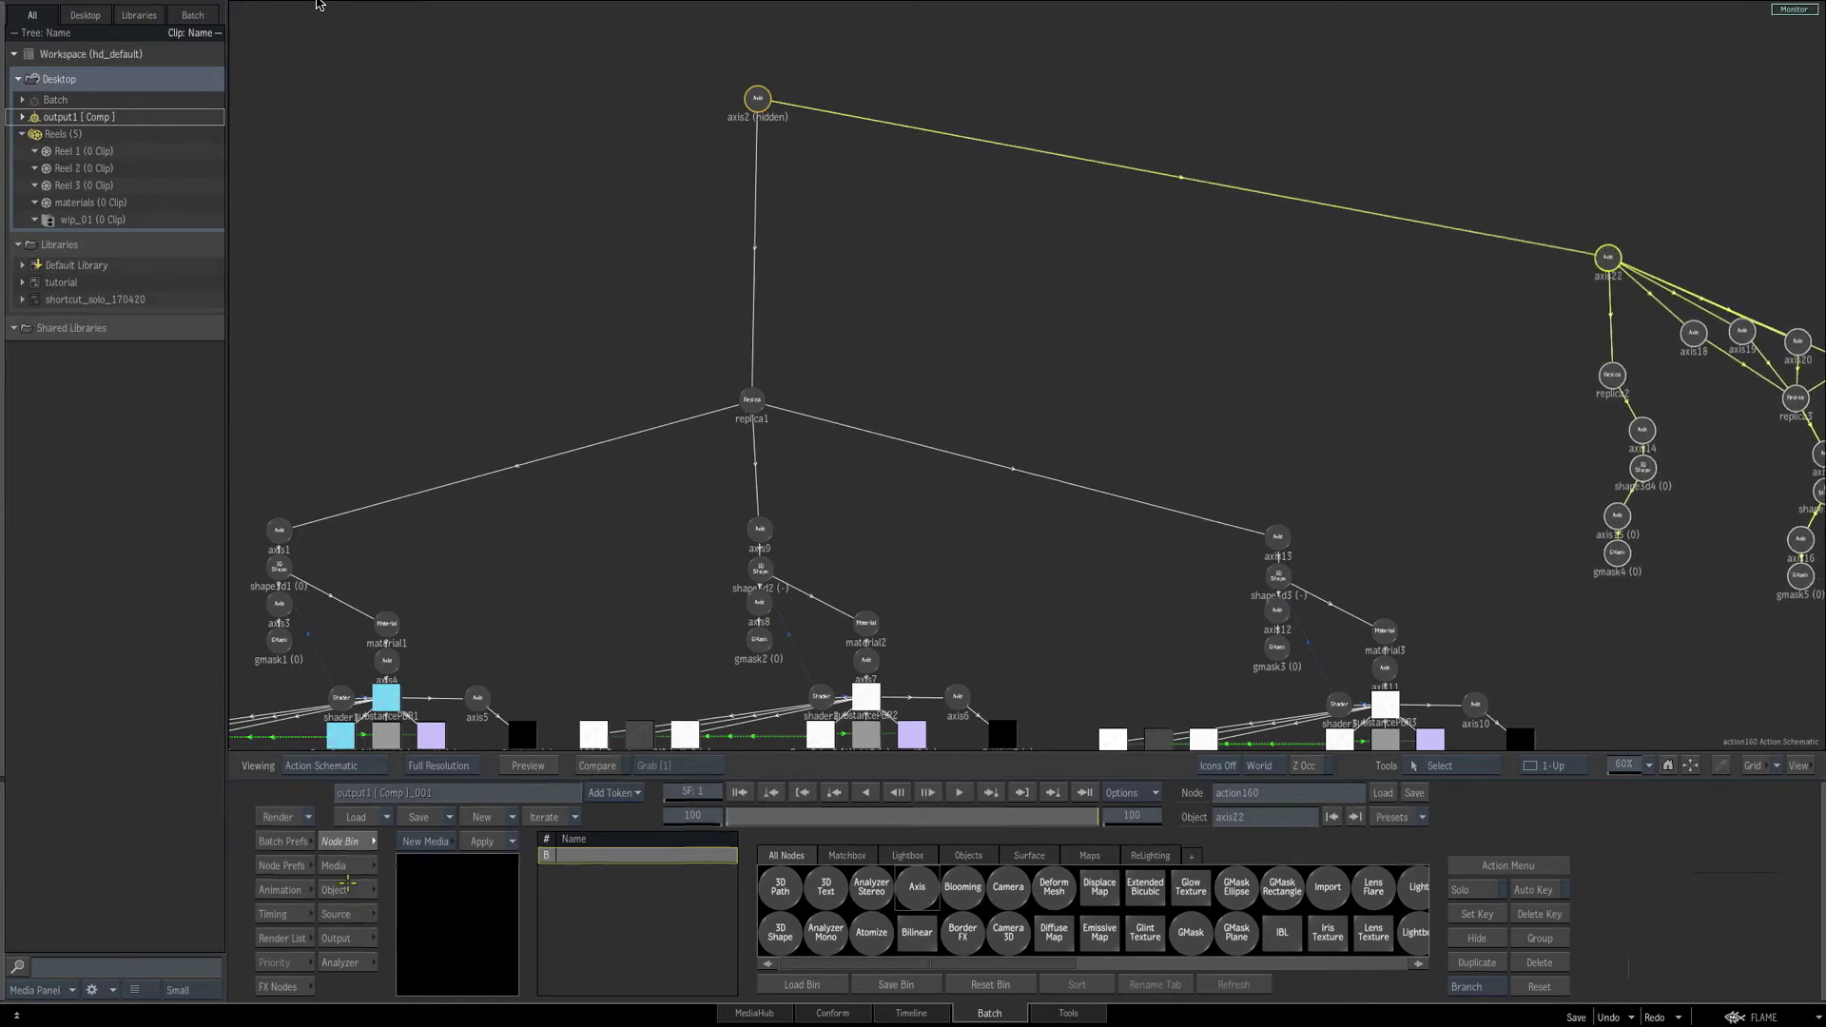
pyautogui.click(348, 886)
pyautogui.press('F4')
pyautogui.moveTo(528, 887); pyautogui.dragTo(496, 887)
pyautogui.click(530, 888)
pyautogui.write('-90')
pyautogui.press('Return')
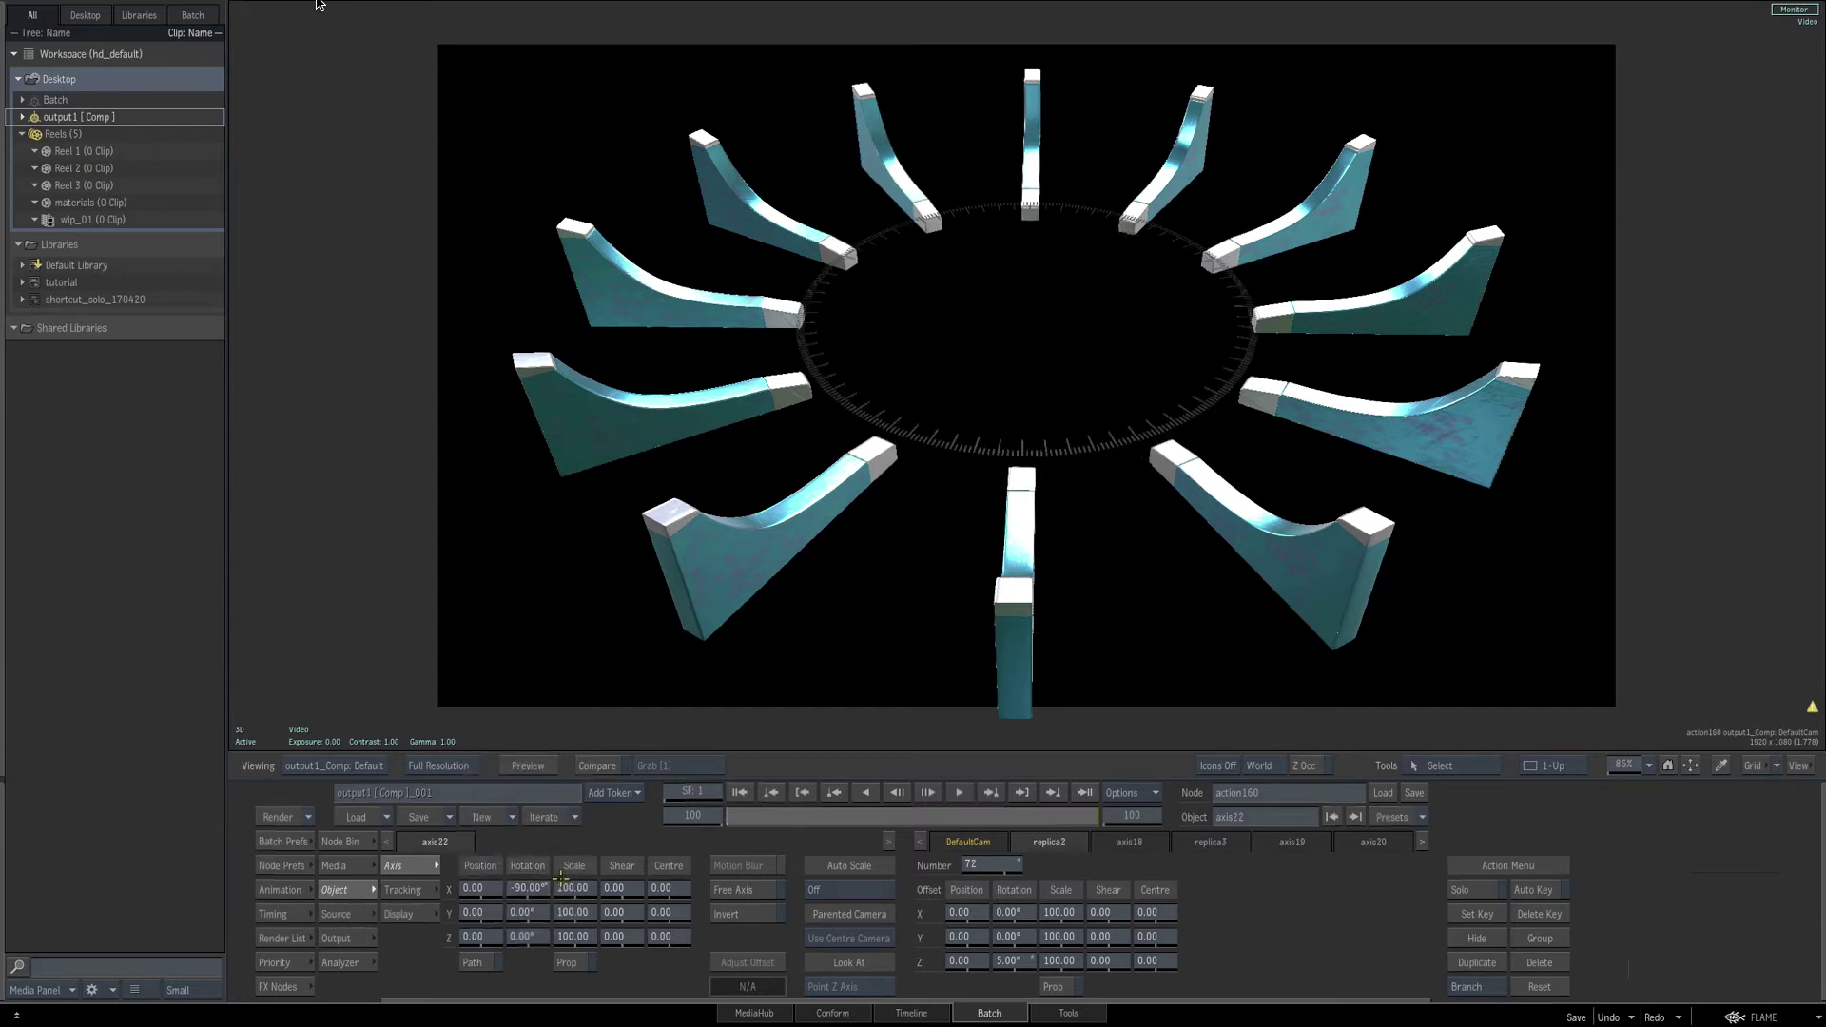
# Add a Light node to the Action schematic and display the lit dial.
pyautogui.press('F8')
pyautogui.press('F4')
pyautogui.press('F8')
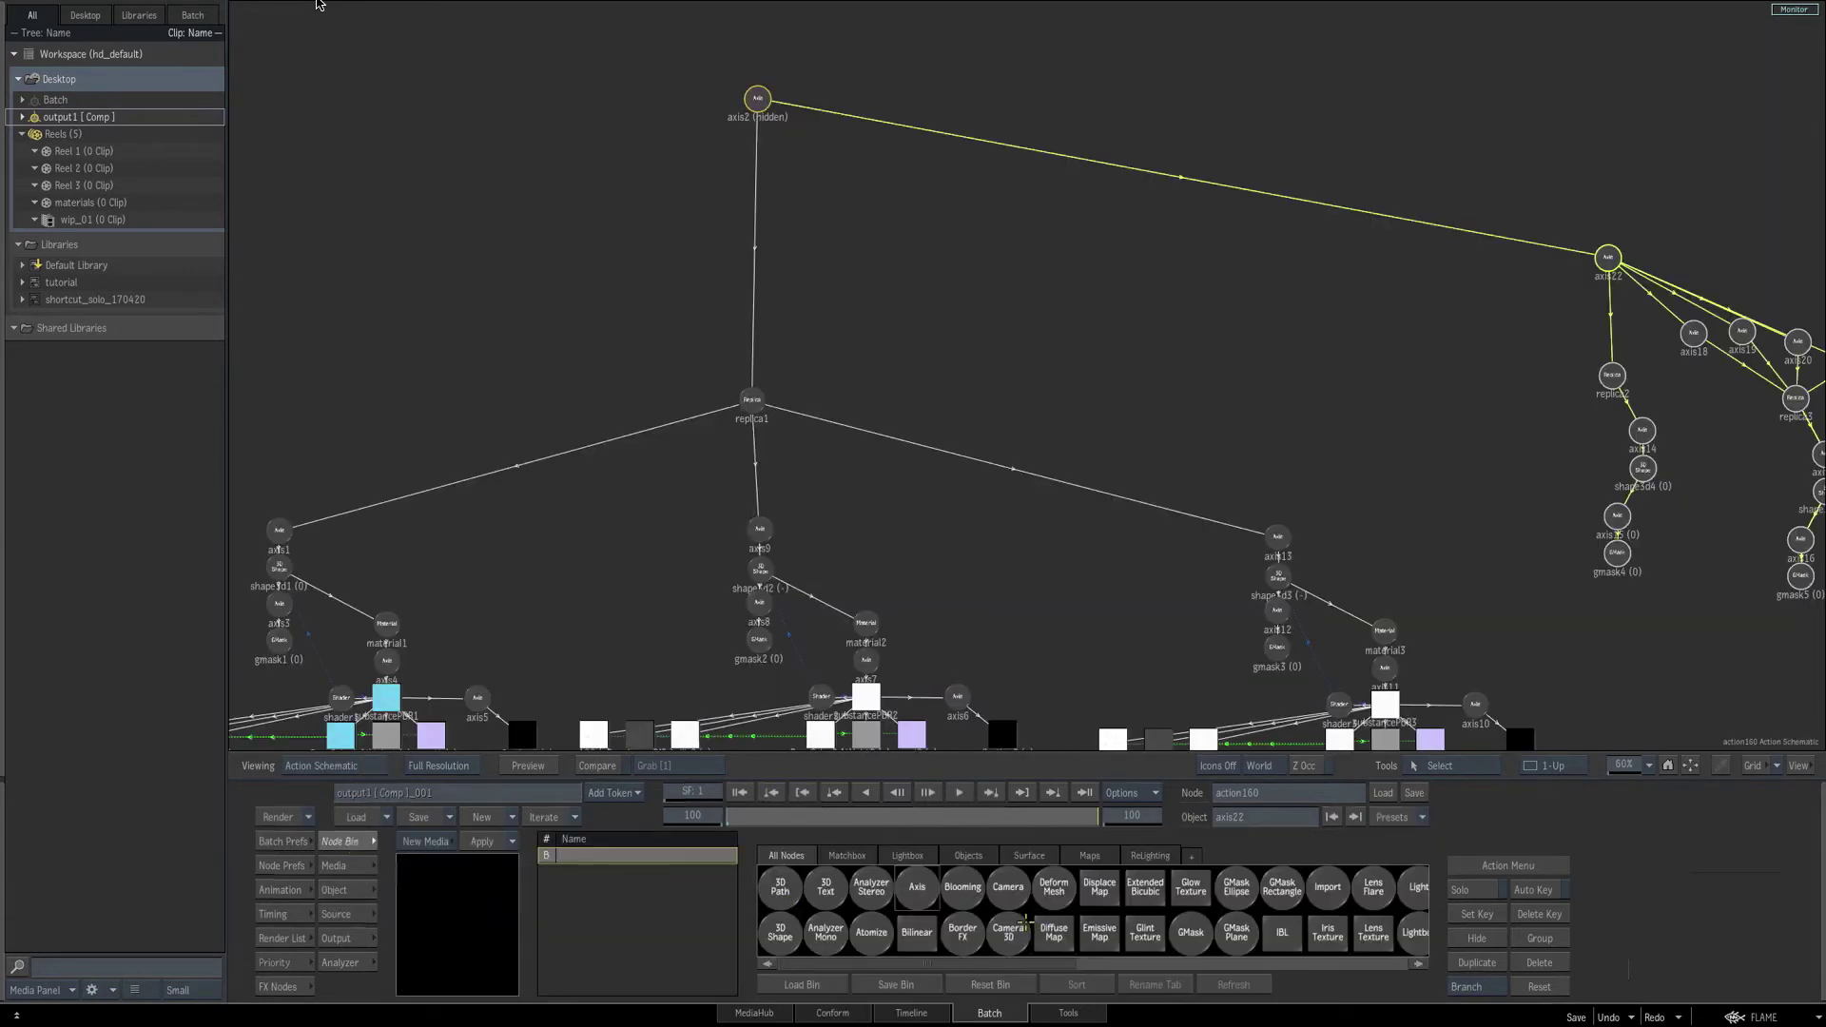
pyautogui.press('l')
pyautogui.moveTo(1138, 886); pyautogui.dragTo(1361, 106)
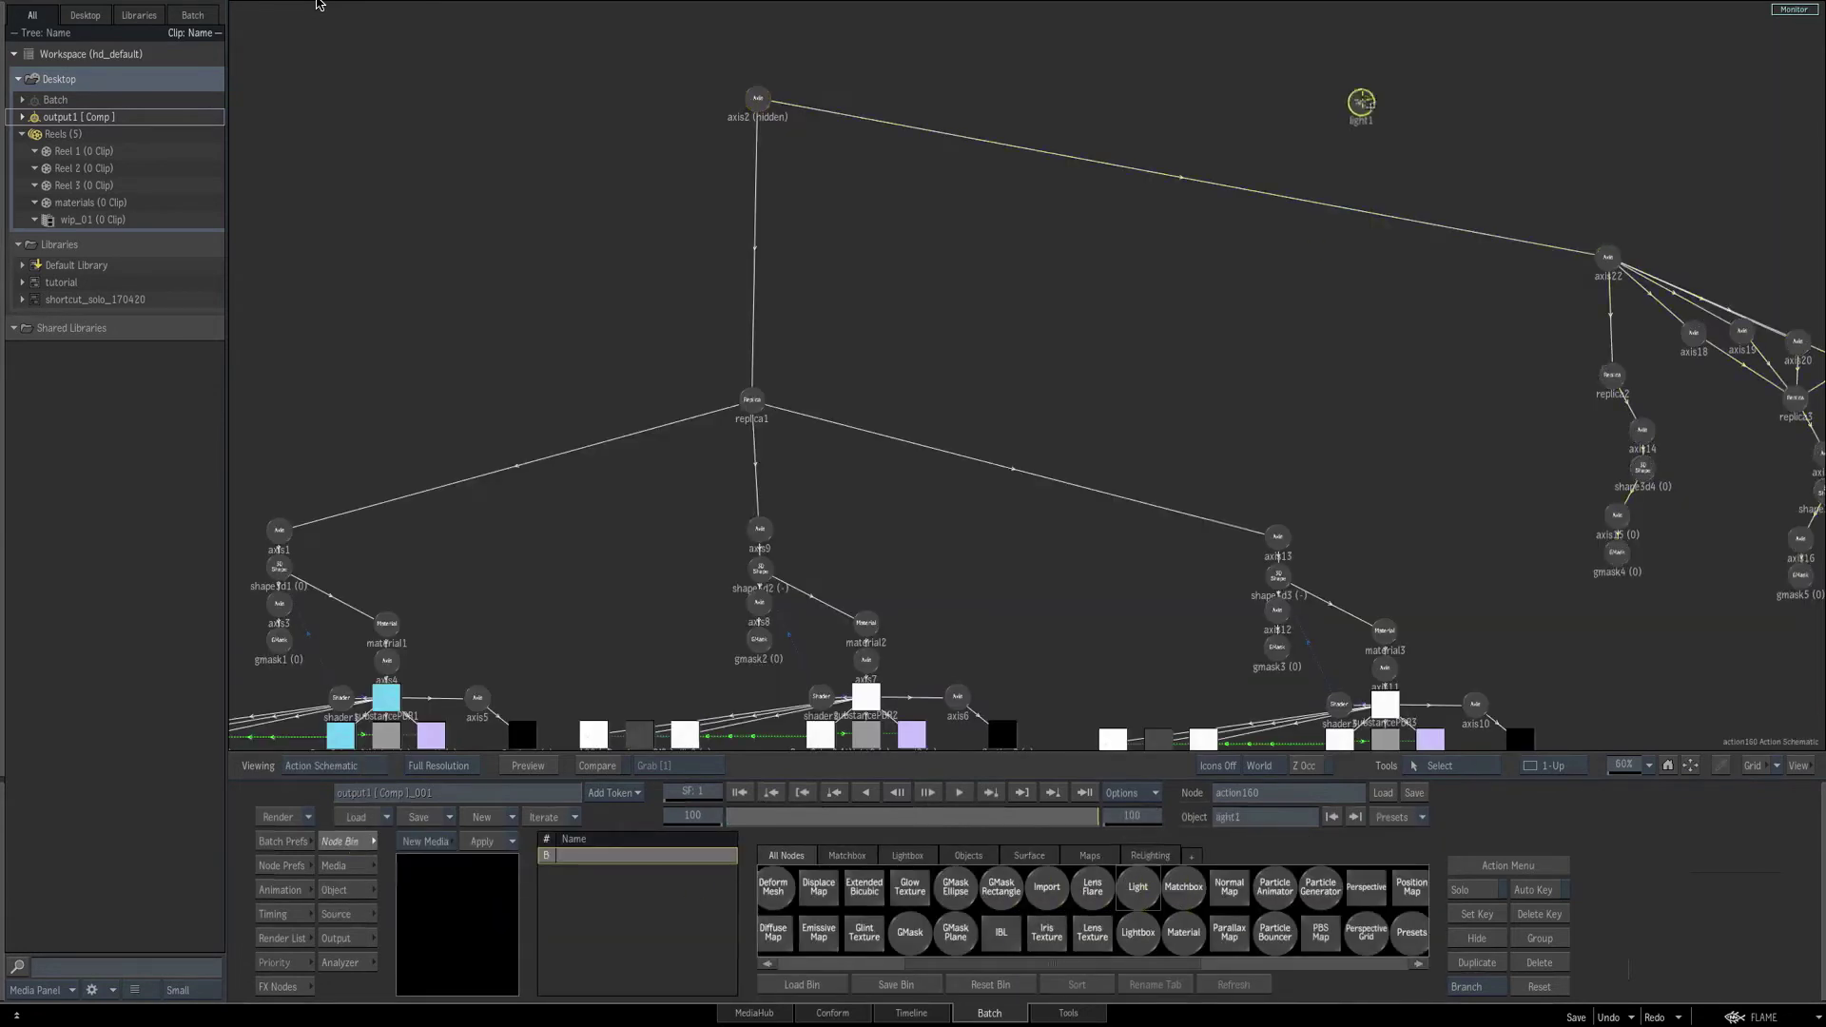
pyautogui.press('F4')
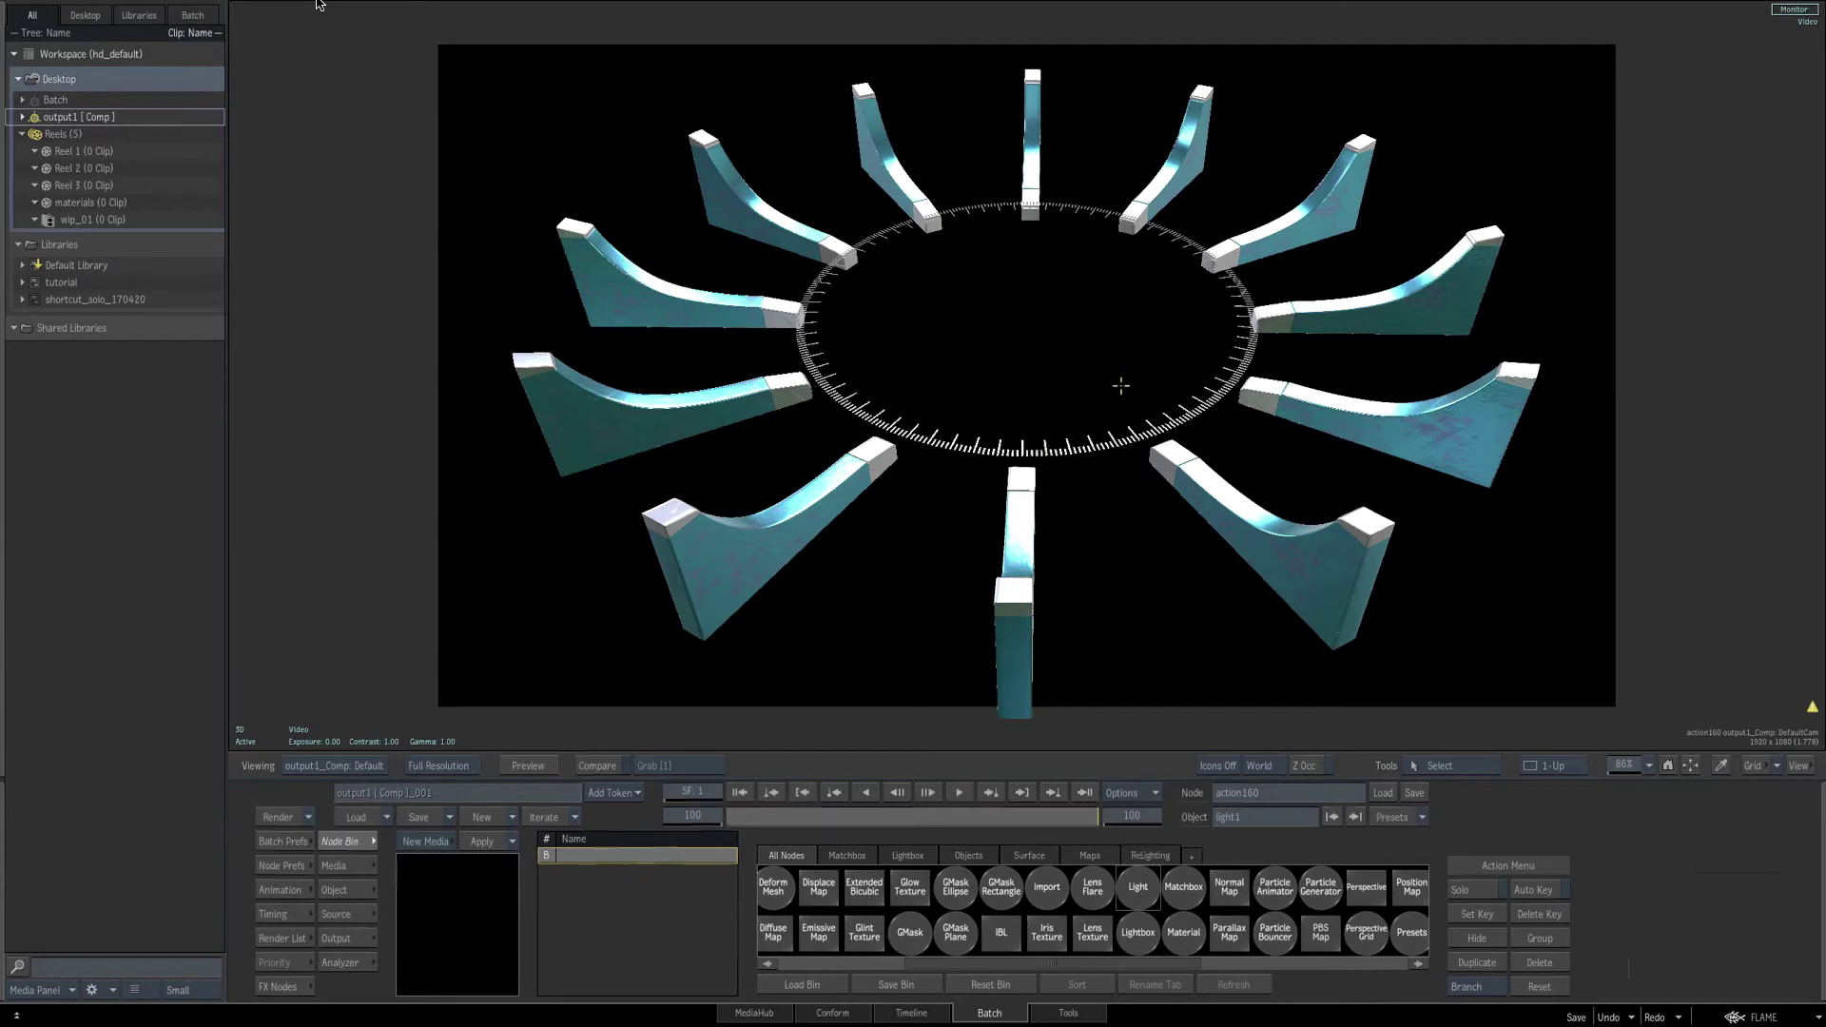
# Scale the ticks' common parent axis proportionally to 197 and set its Y position to 202.
pyautogui.press('Escape')
pyautogui.click(1607, 257)
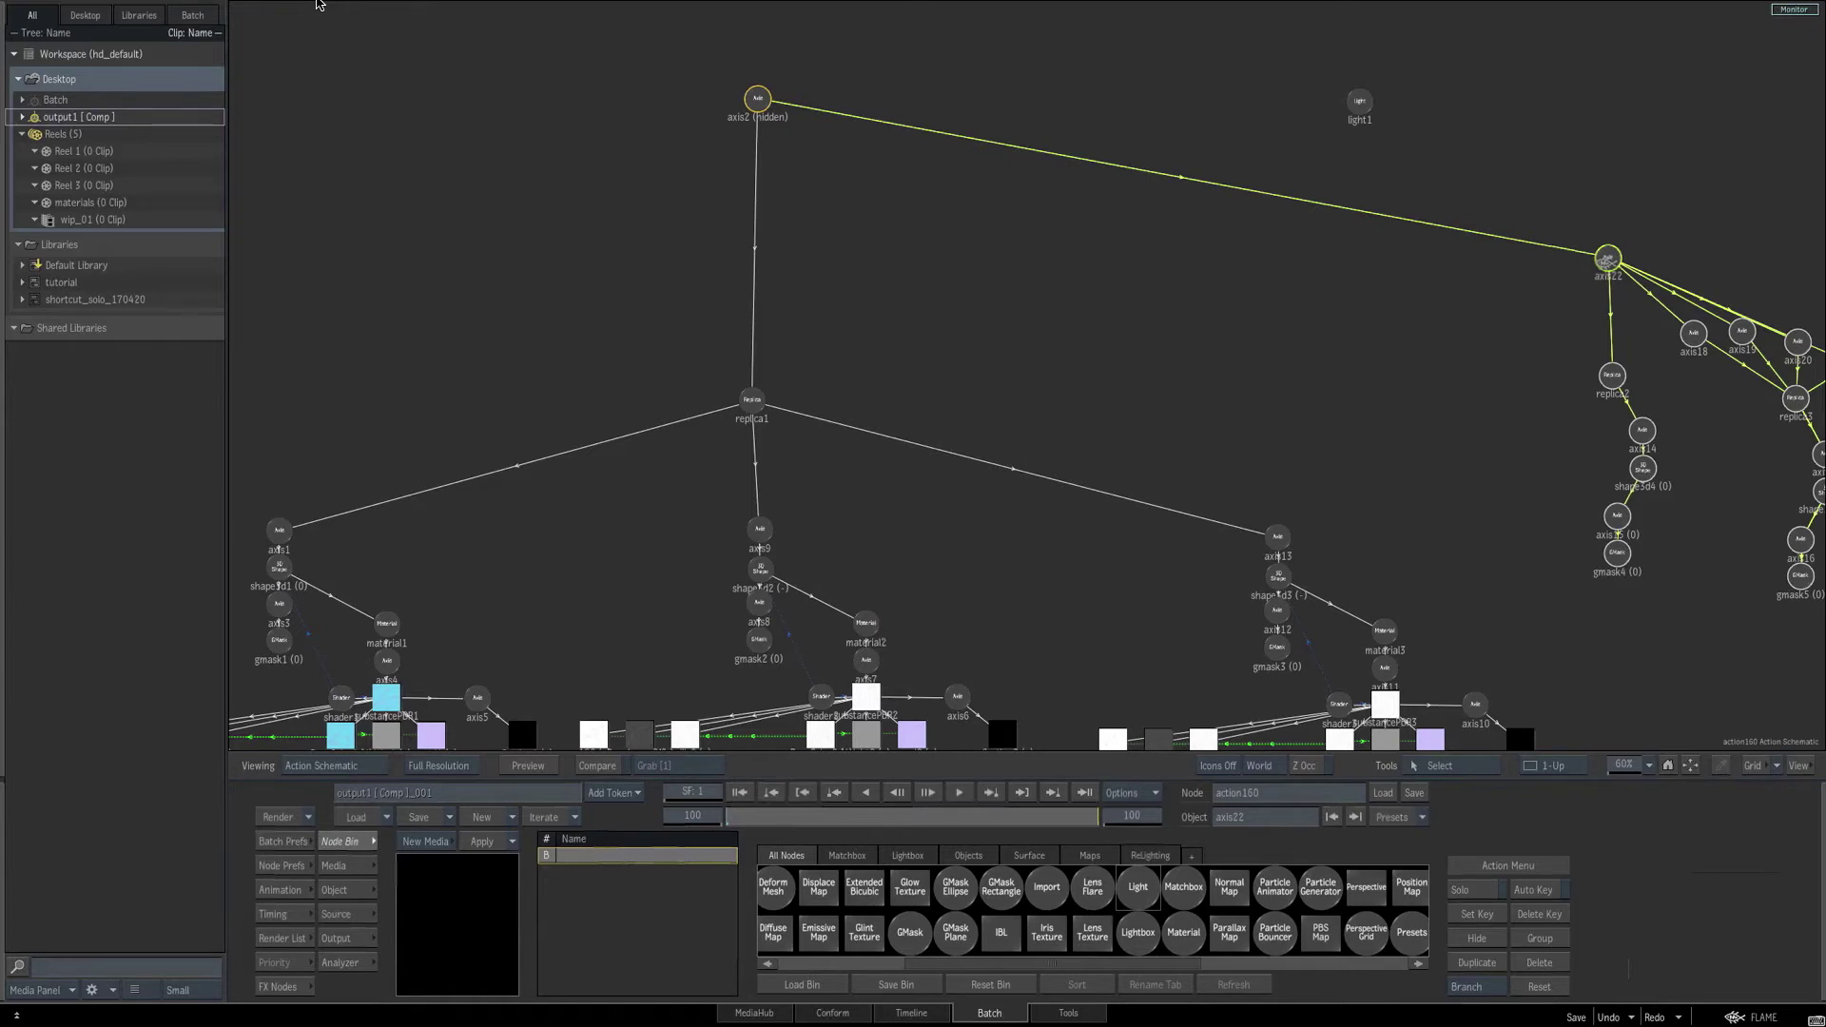
pyautogui.press('F1')
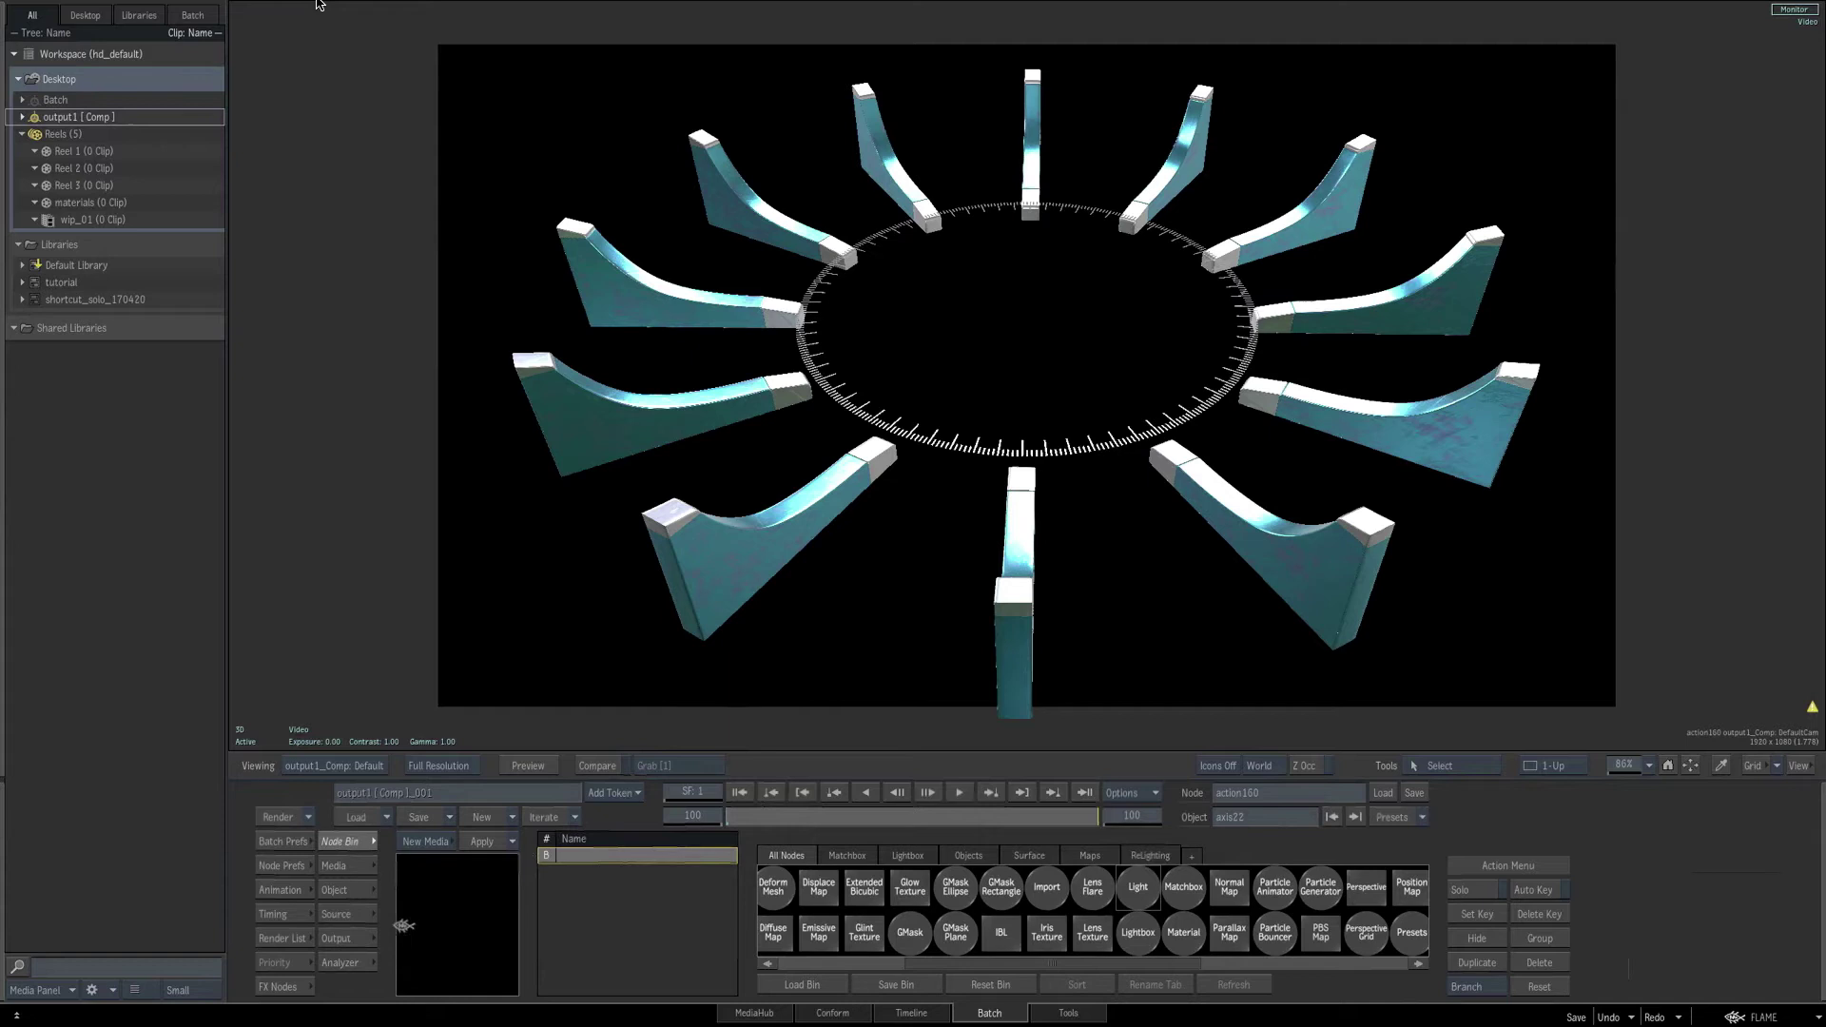
pyautogui.click(346, 889)
pyautogui.click(570, 962)
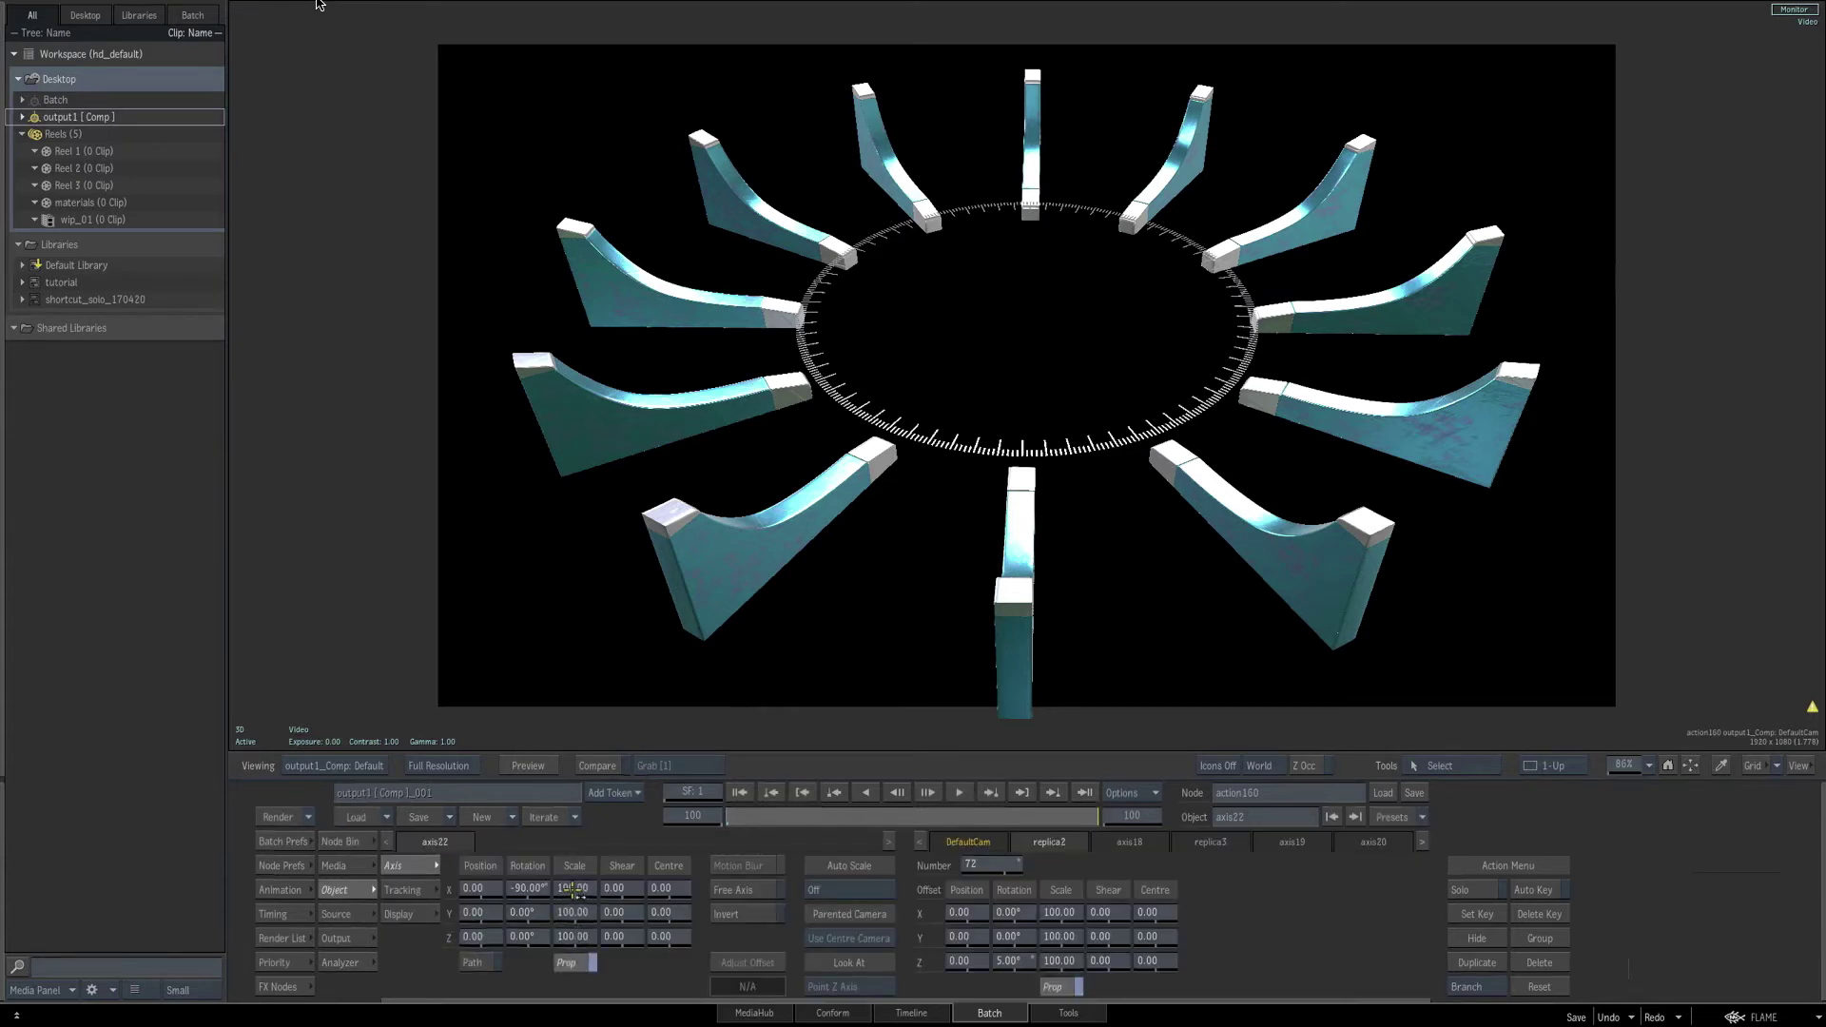
pyautogui.moveTo(578, 887); pyautogui.dragTo(628, 876)
pyautogui.moveTo(487, 913); pyautogui.dragTo(585, 889)
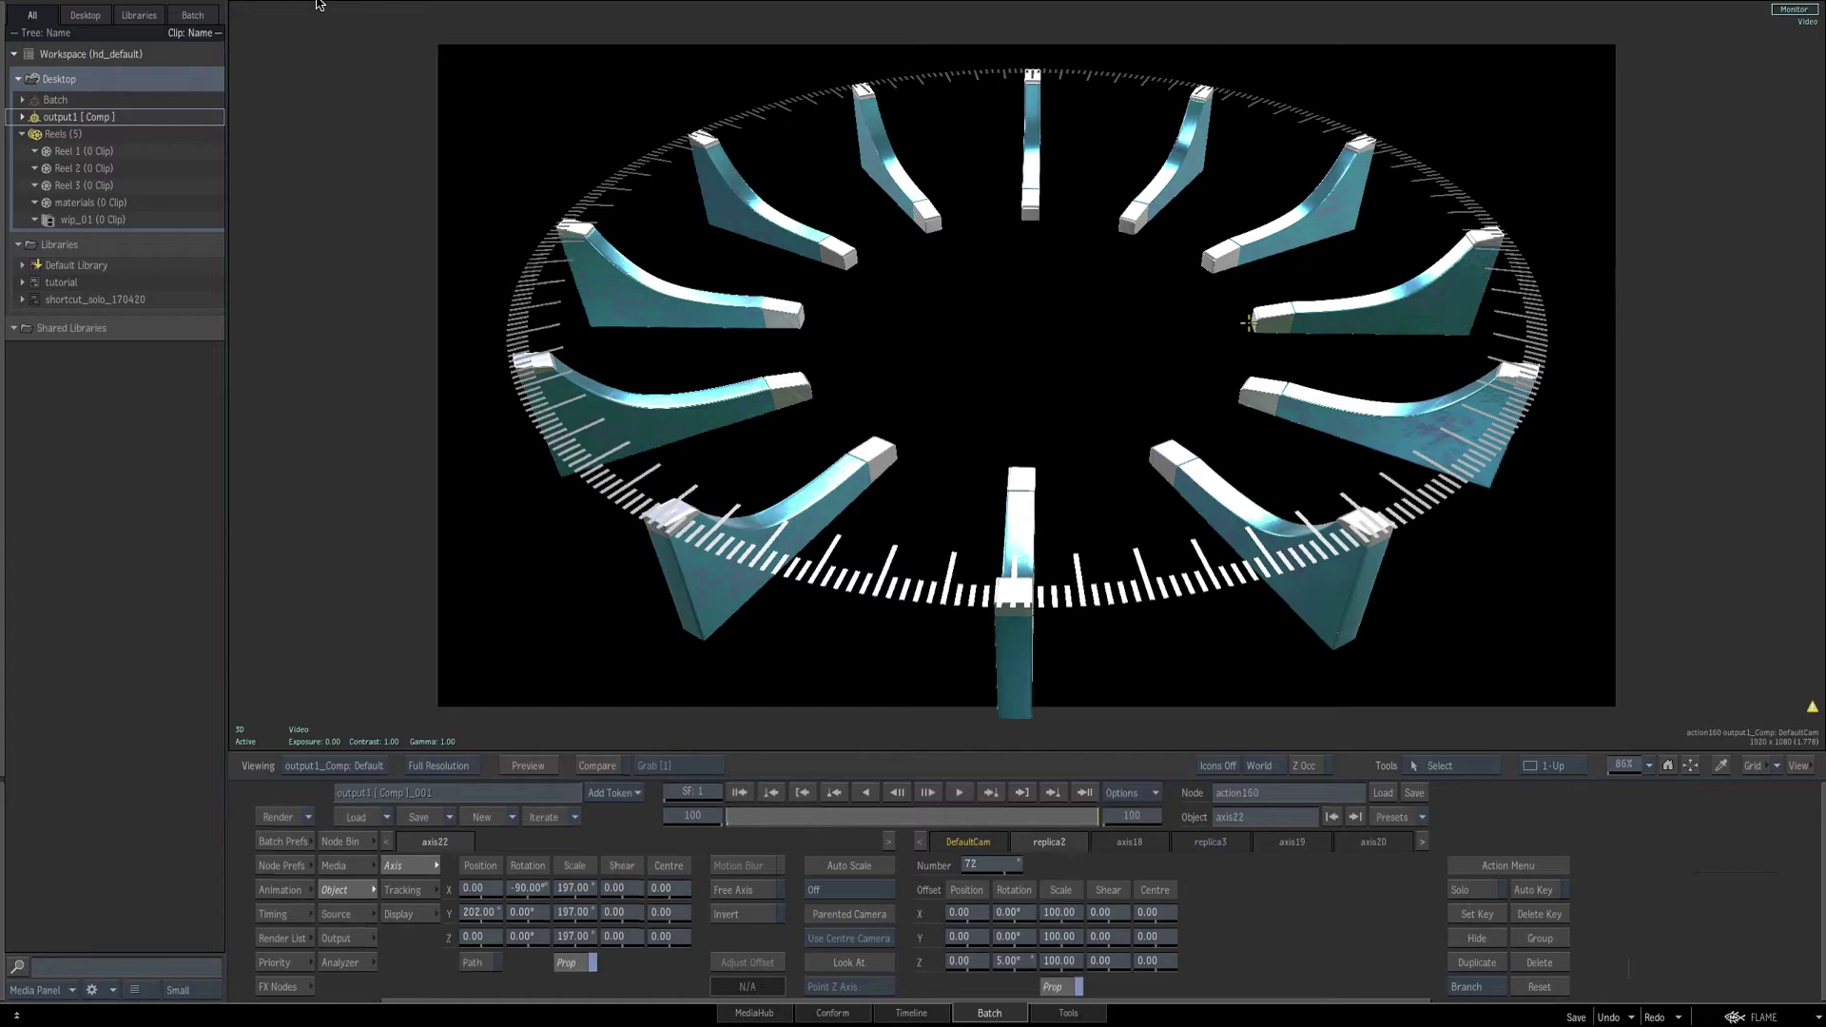
# Copy the X rotation channel of axis14, the large ticks' shape axis, in the animation channel list.
pyautogui.press('Escape')
pyautogui.moveTo(1487, 342); pyautogui.dragTo(1182, 284)
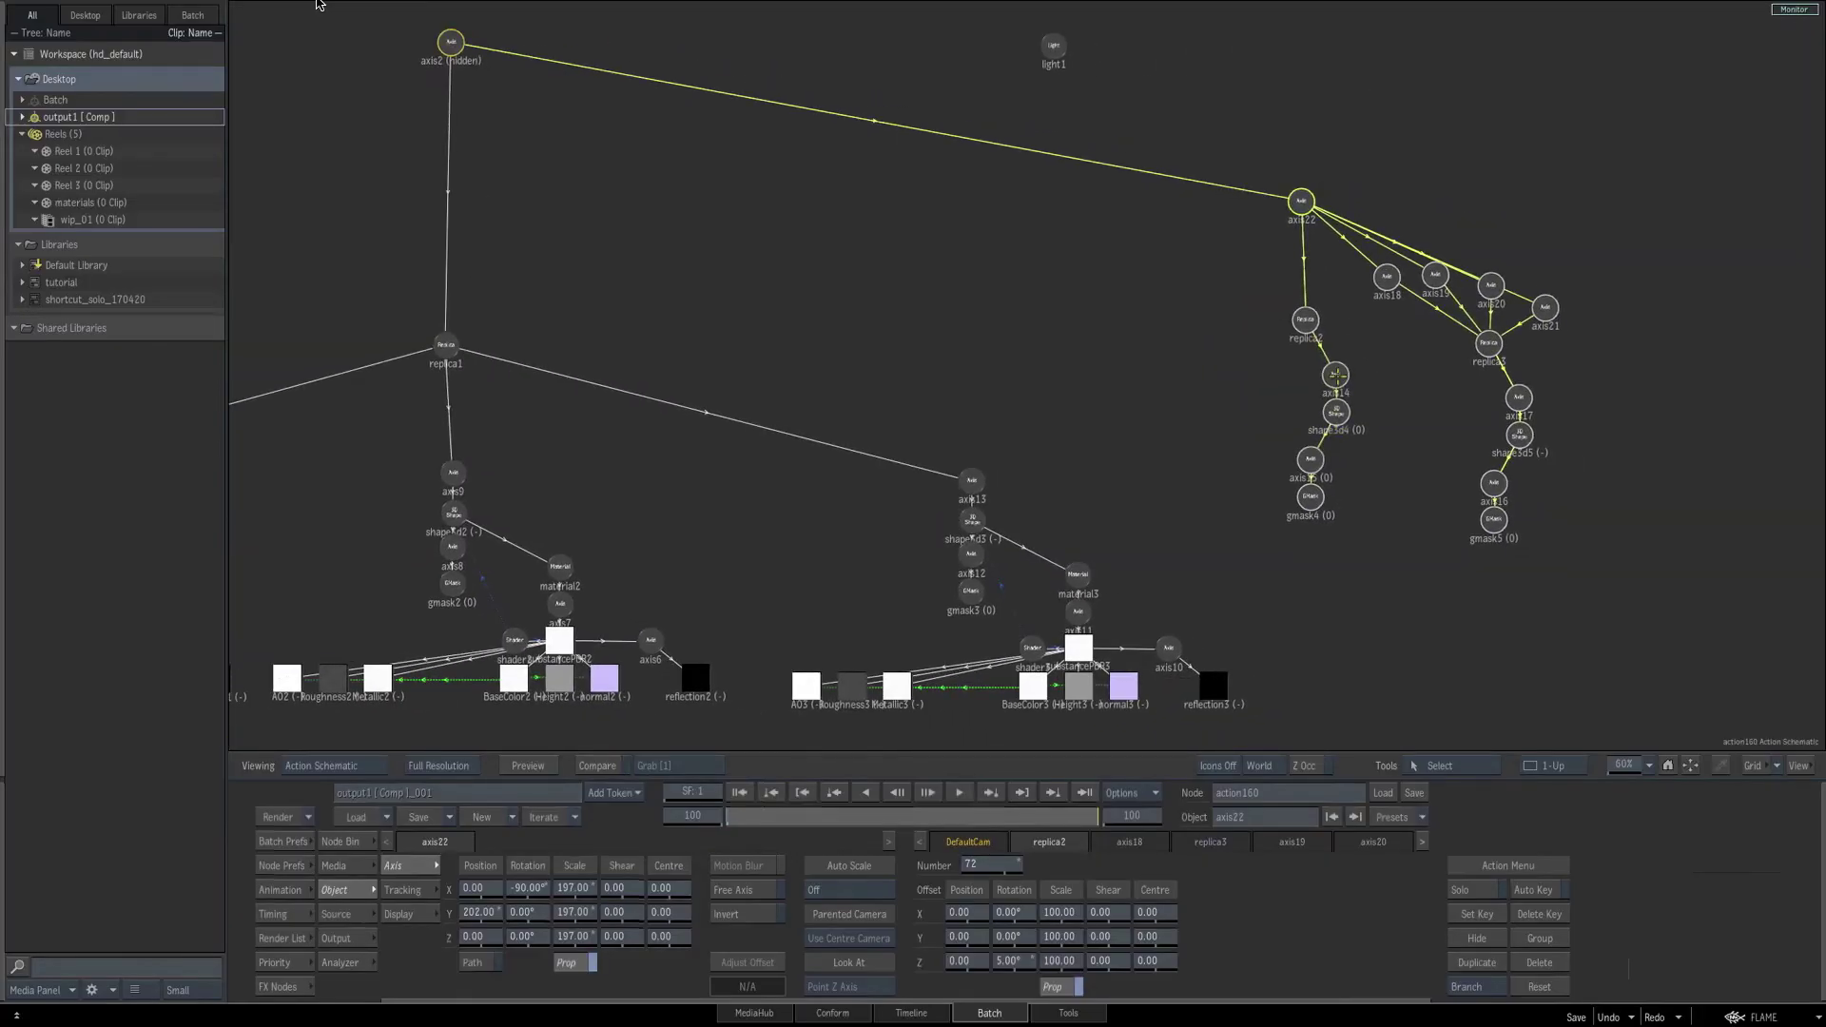
pyautogui.click(1335, 412)
pyautogui.click(1336, 376)
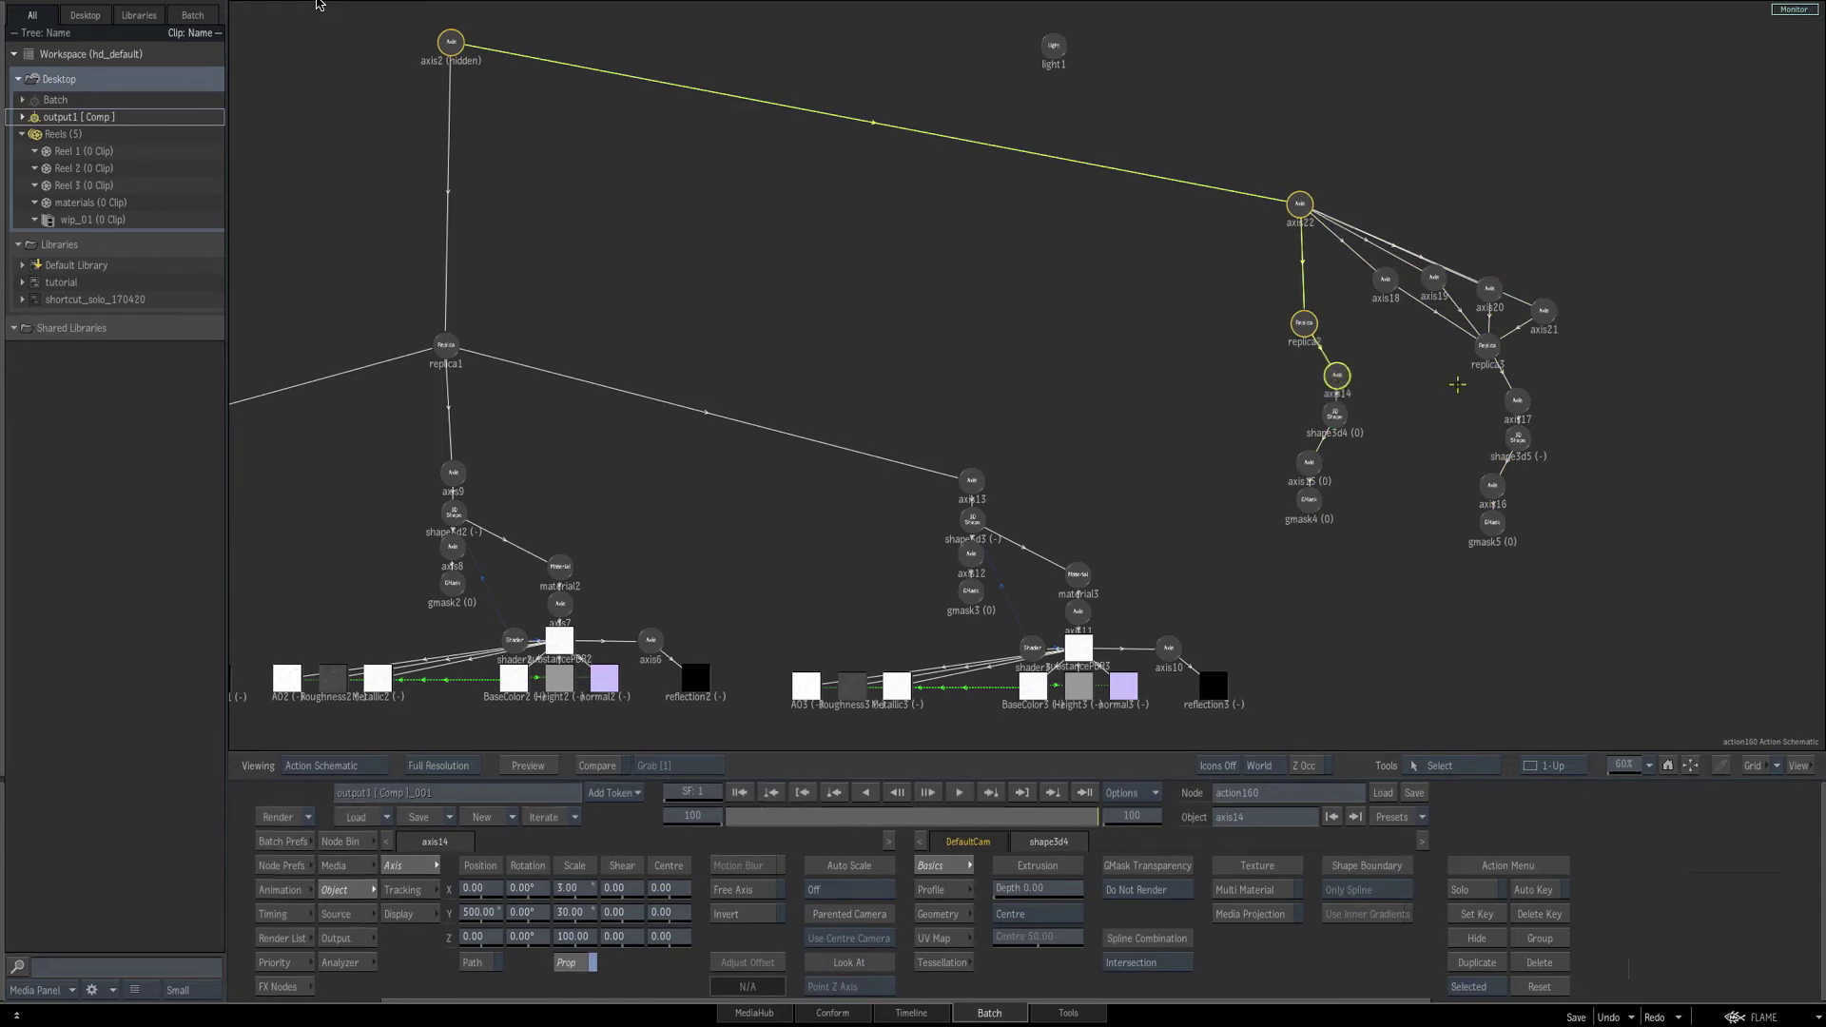
pyautogui.click(1519, 400)
pyautogui.click(1336, 376)
pyautogui.click(281, 889)
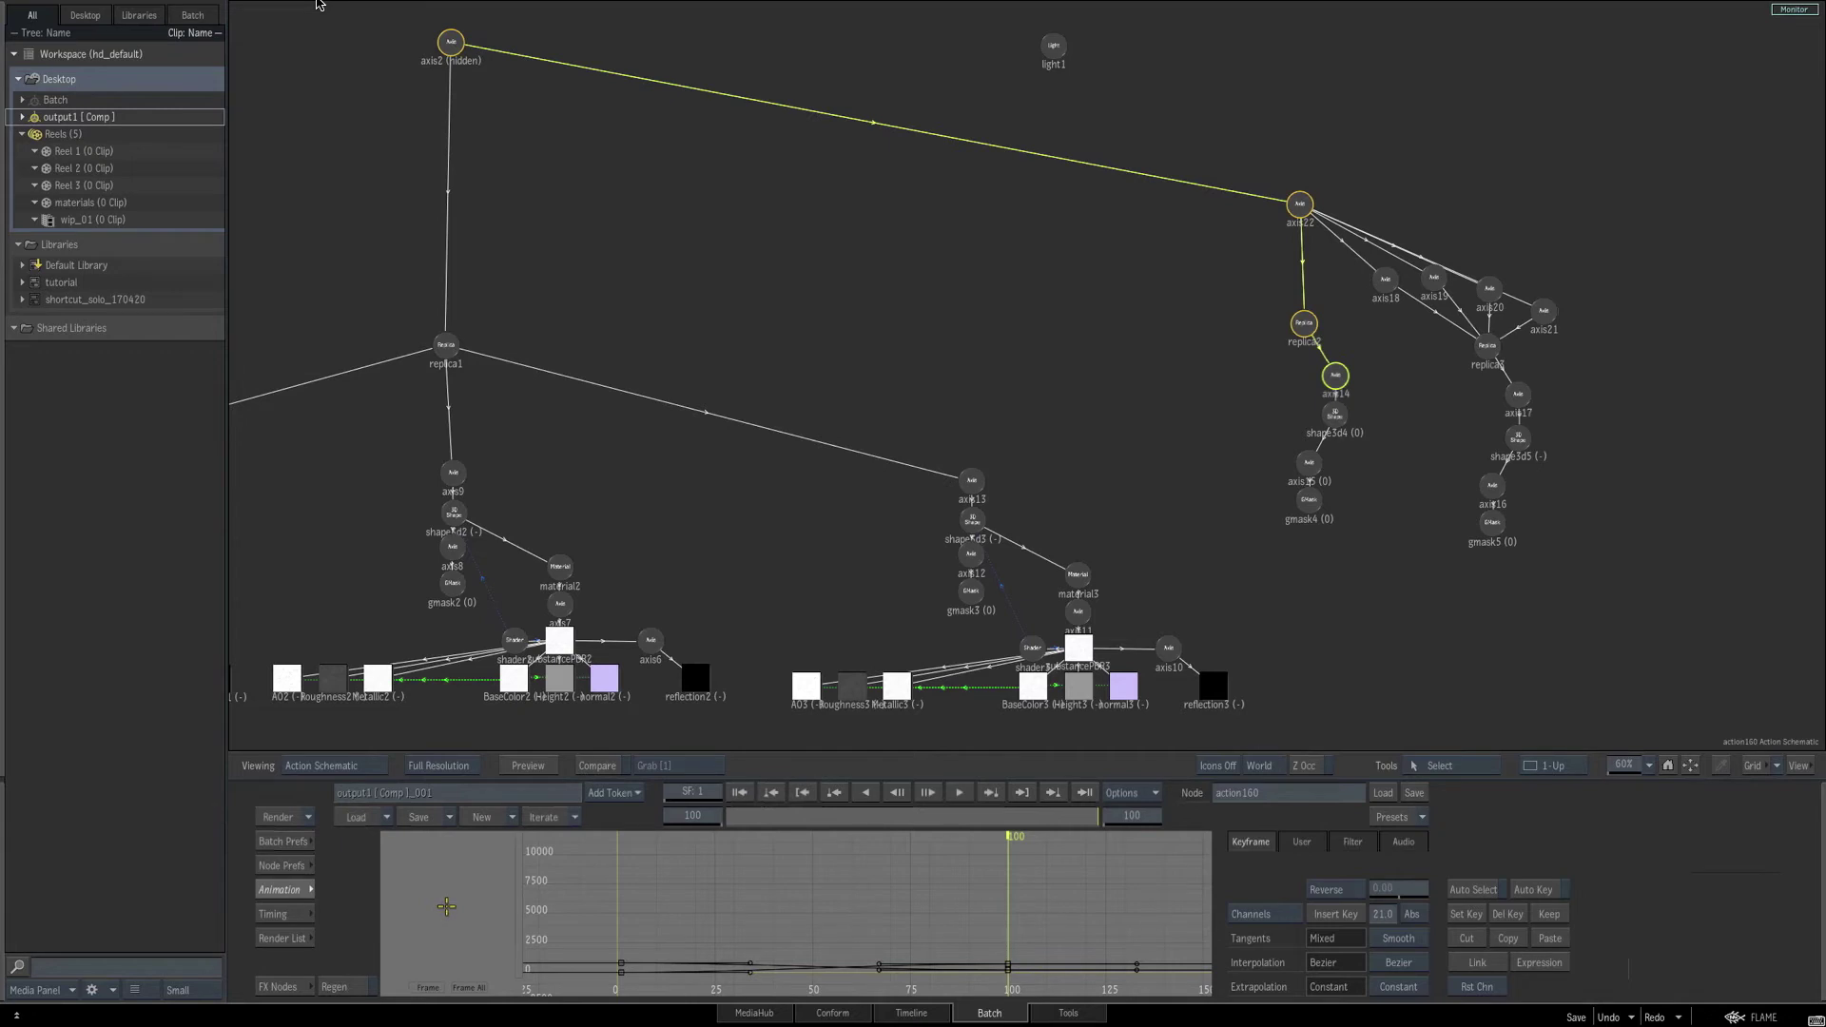
pyautogui.moveTo(453, 906); pyautogui.dragTo(457, 908)
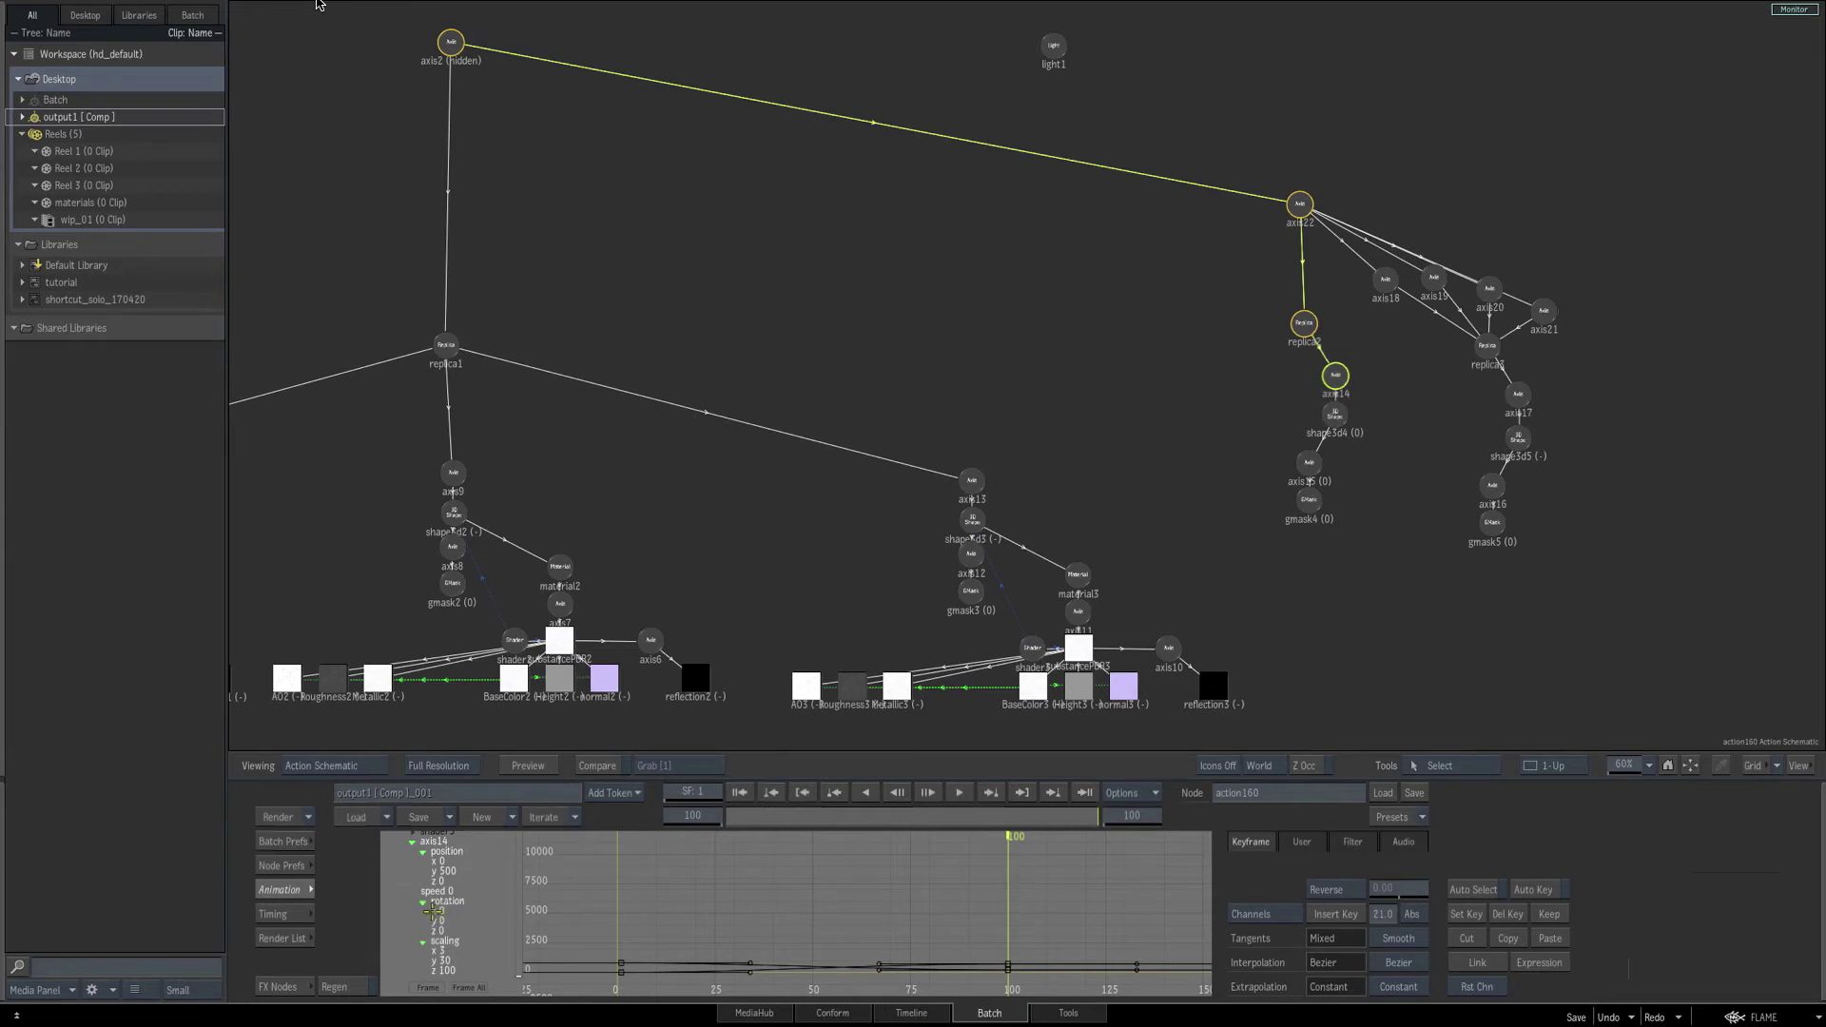
pyautogui.click(438, 913)
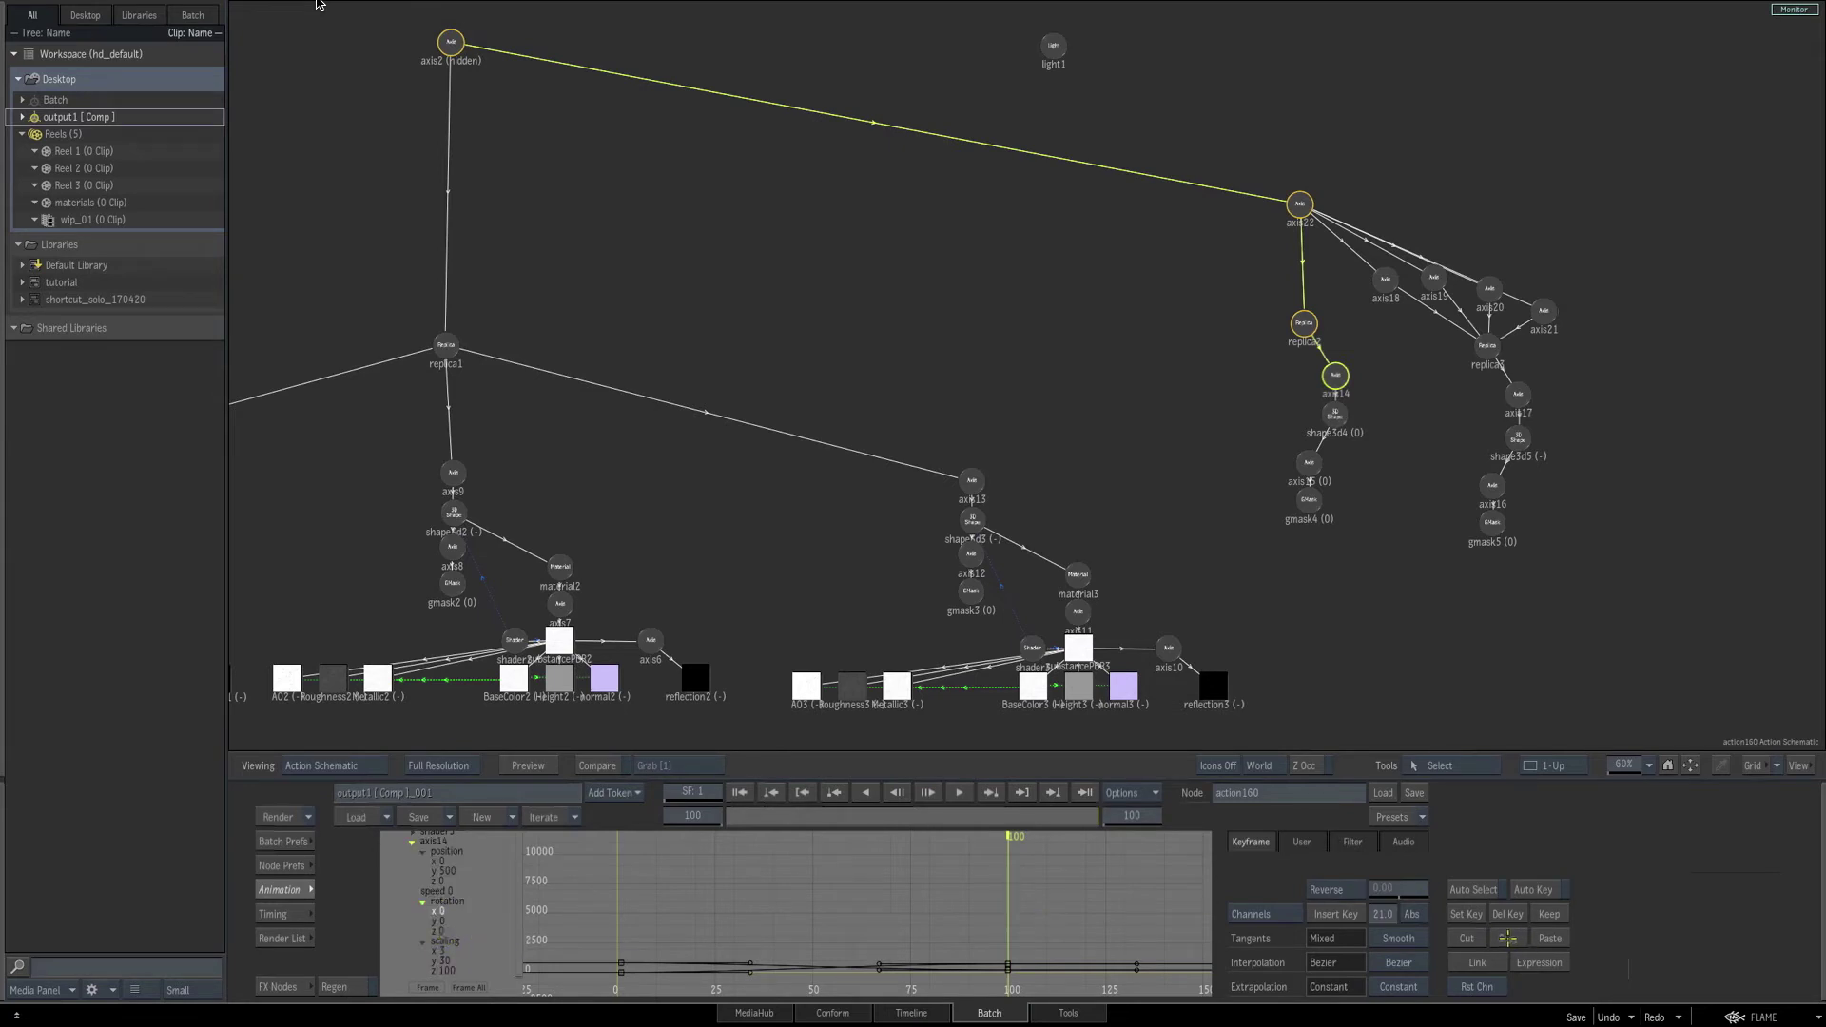
pyautogui.click(1508, 937)
# Link the X rotation channel of axis17, the small ticks' shape axis, to axis14's X rotation.
pyautogui.click(1518, 396)
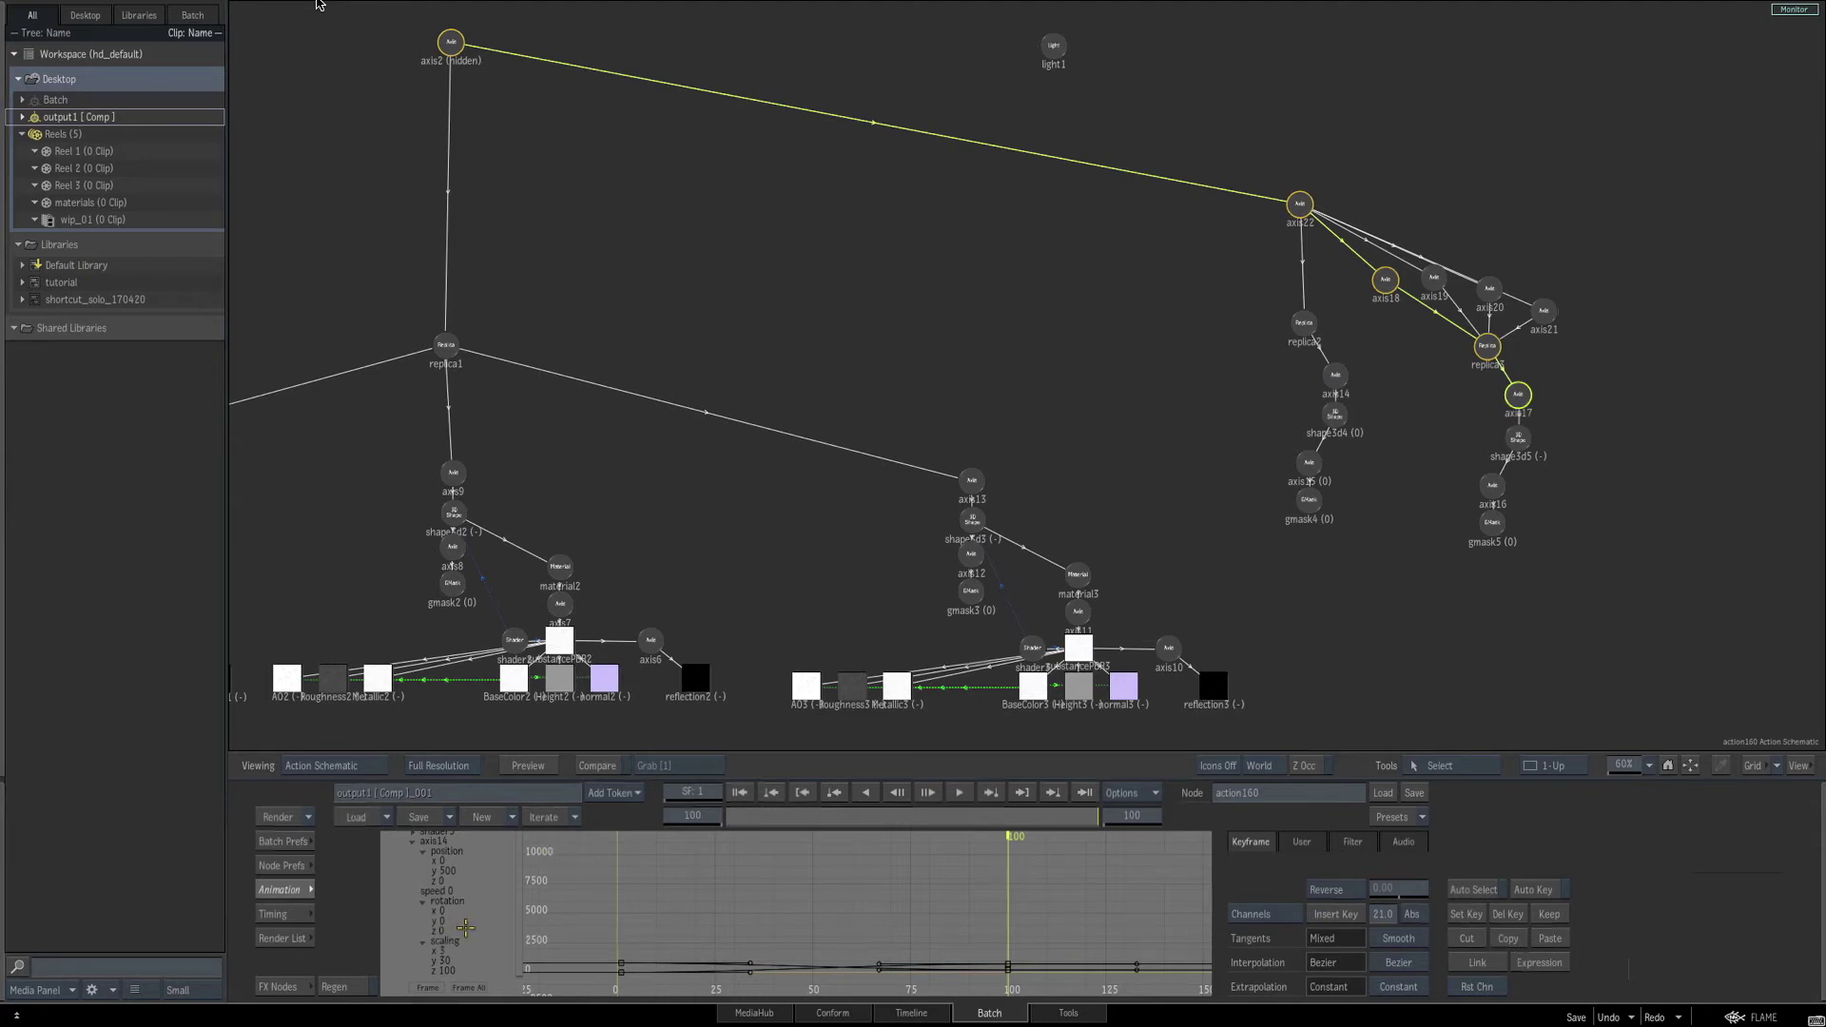
pyautogui.scroll(-3, 466, 927)
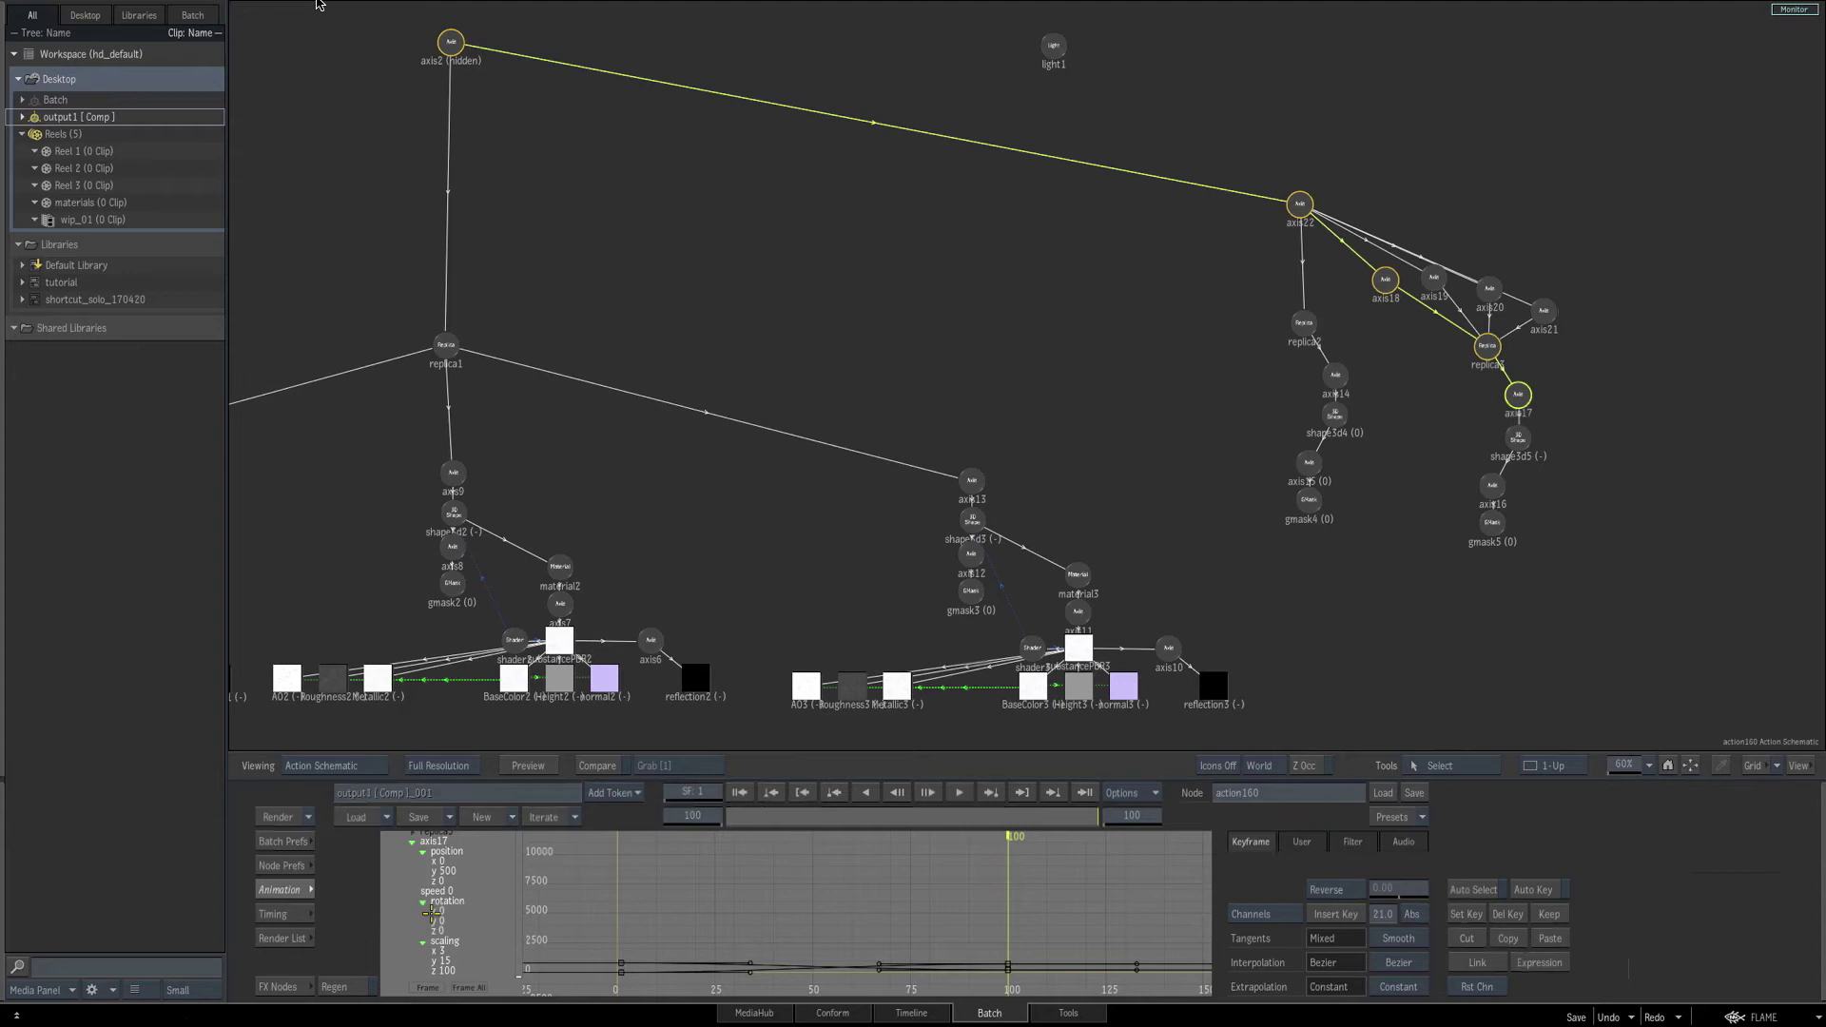
pyautogui.click(432, 911)
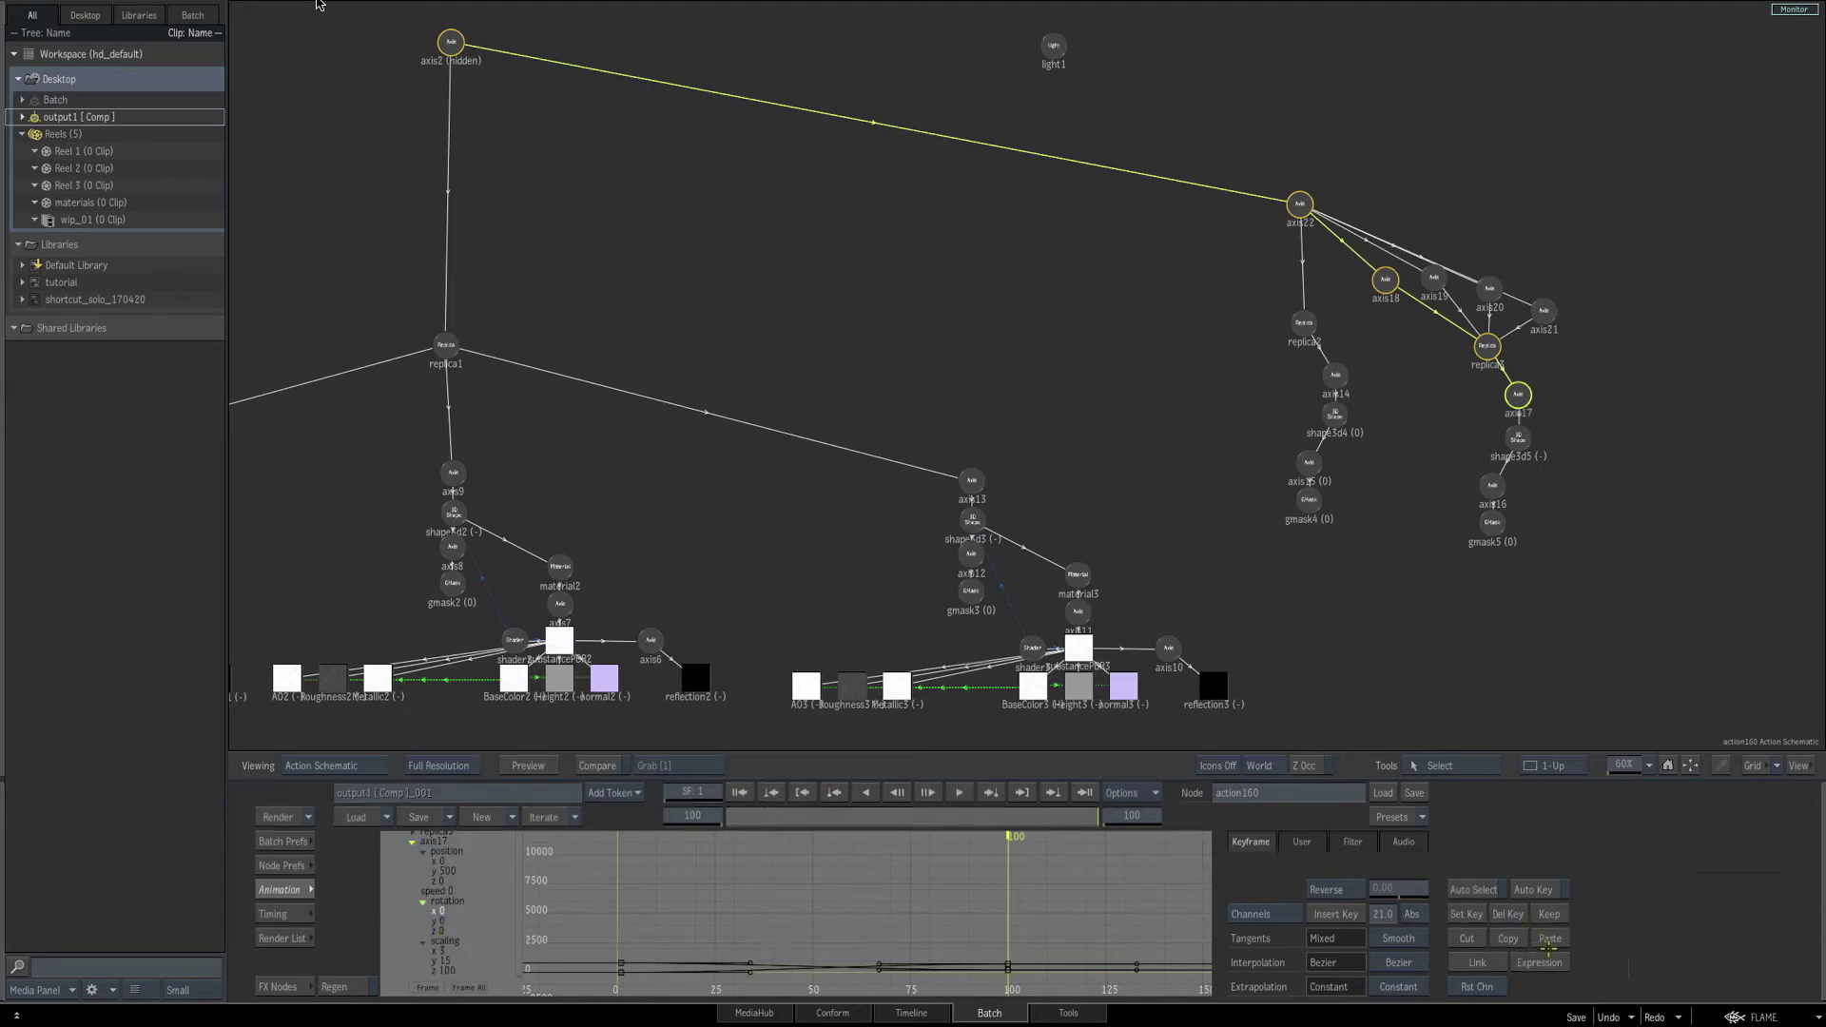
pyautogui.click(1477, 963)
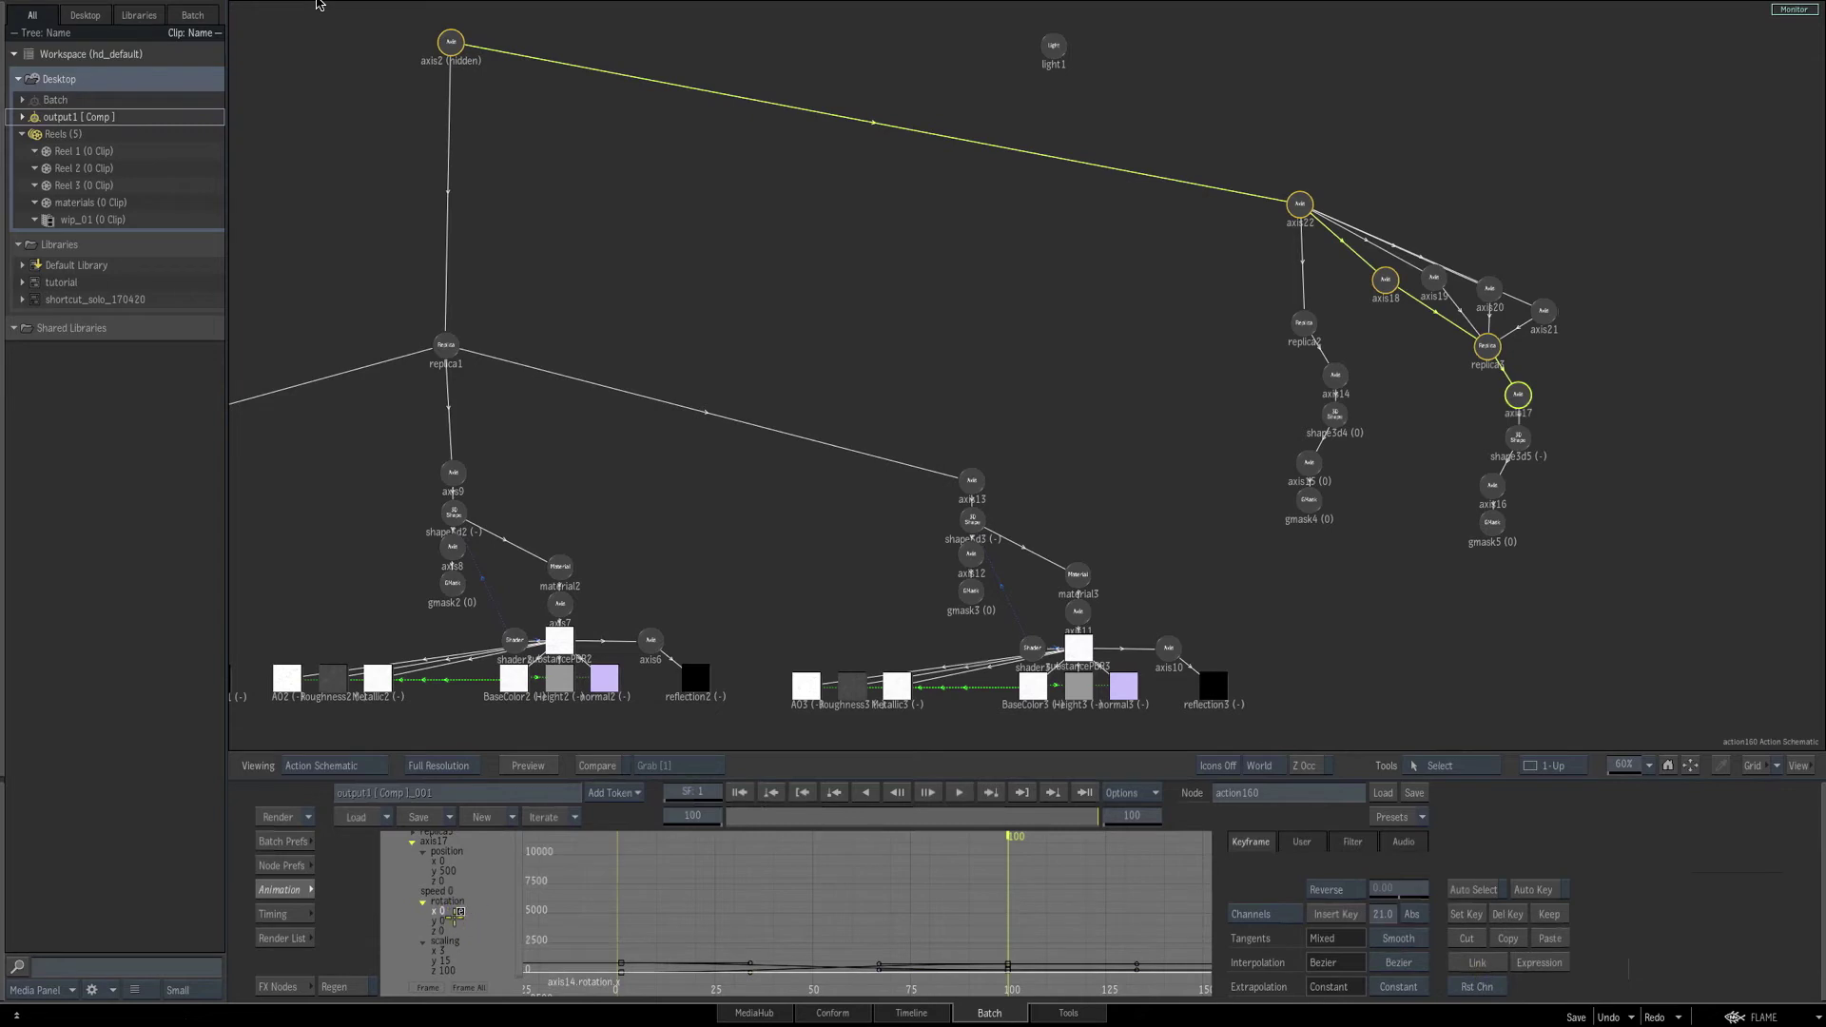
# Tilt the large and small tick marks together by changing the X rotation of axis14.
pyautogui.click(1336, 375)
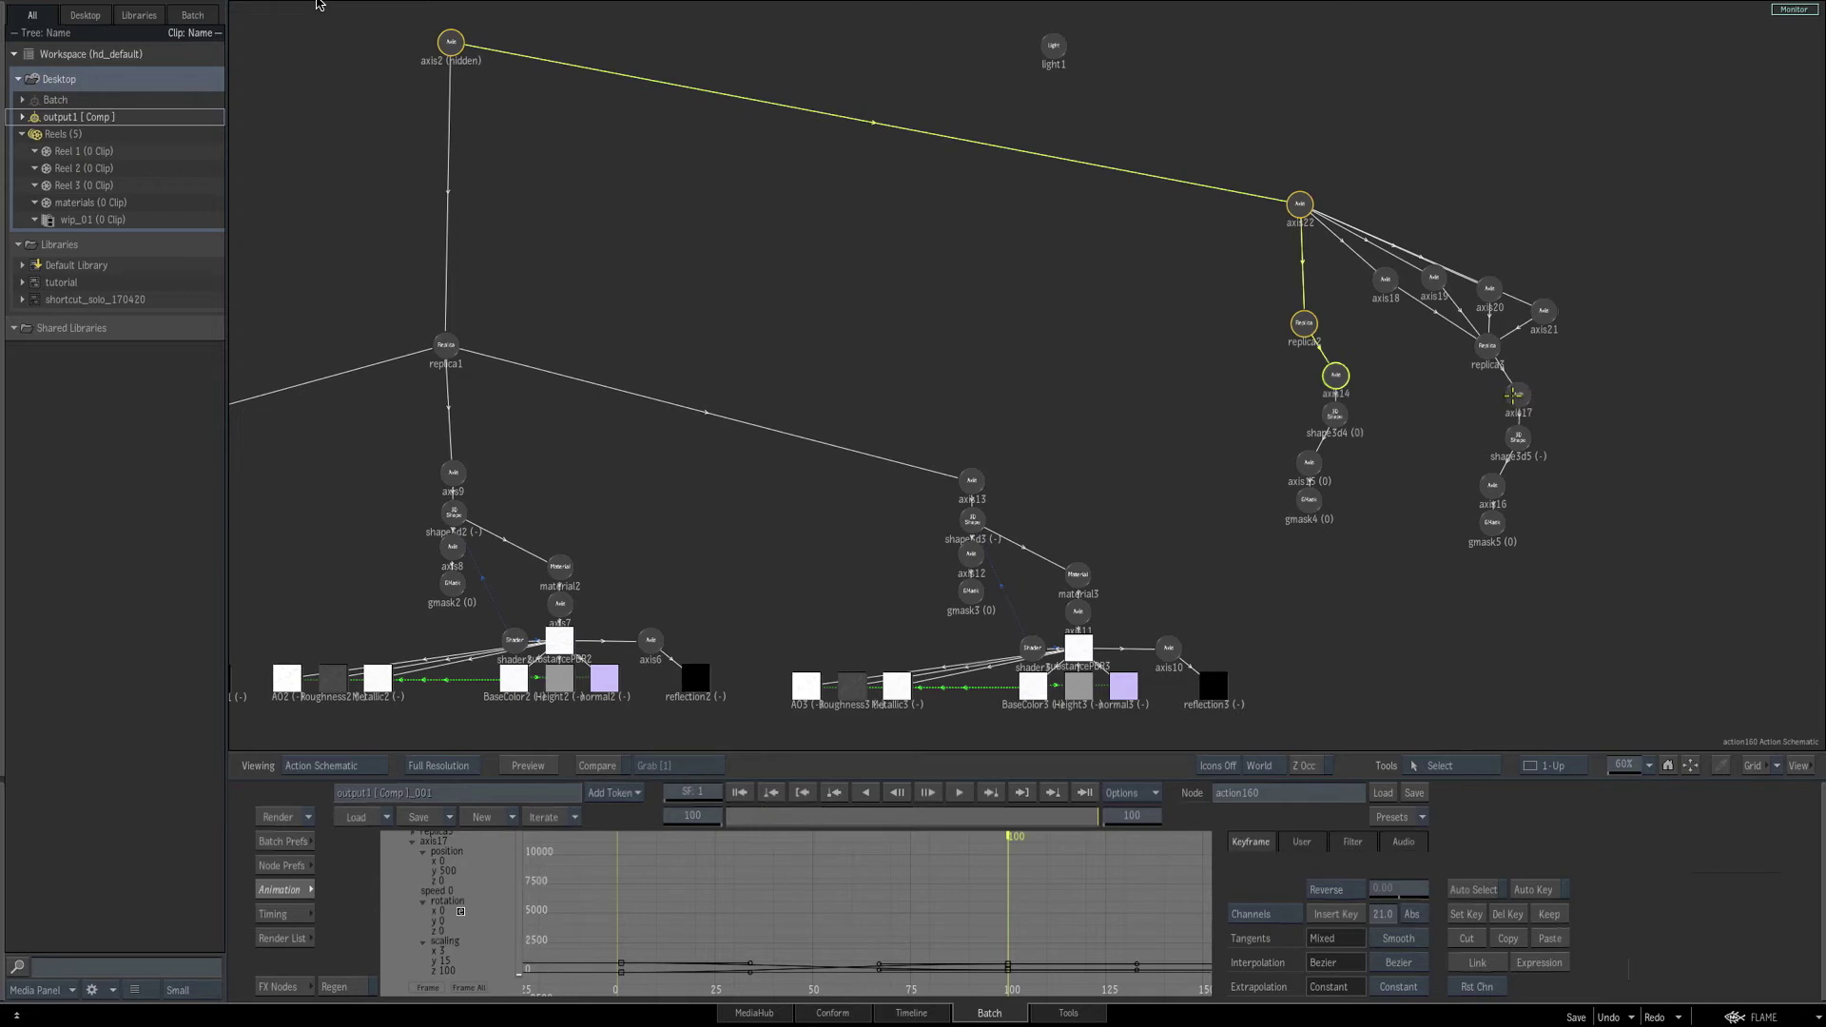
pyautogui.click(281, 890)
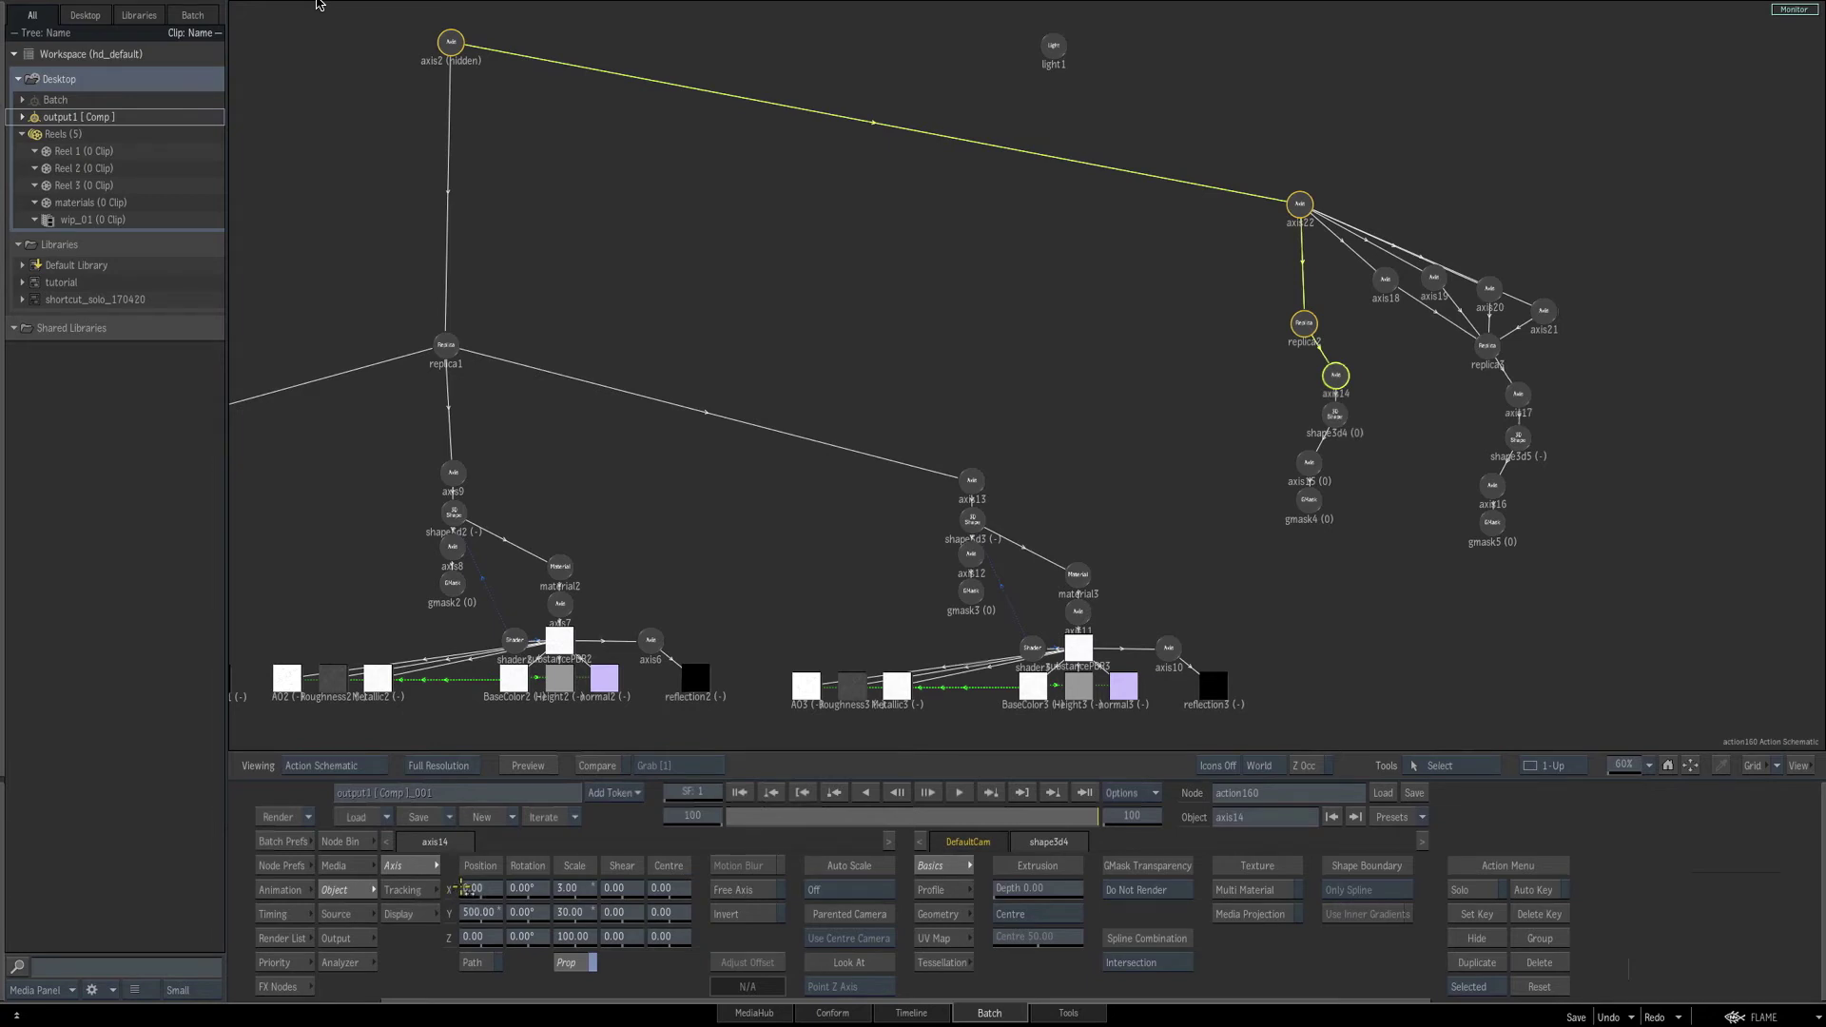
pyautogui.press('F4')
pyautogui.moveTo(523, 883)
pyautogui.mouseDown()
pyautogui.moveTo(565, 851)
pyautogui.moveTo(570, 346)
pyautogui.mouseUp()
pyautogui.click(576, 229)
pyautogui.press('Escape')
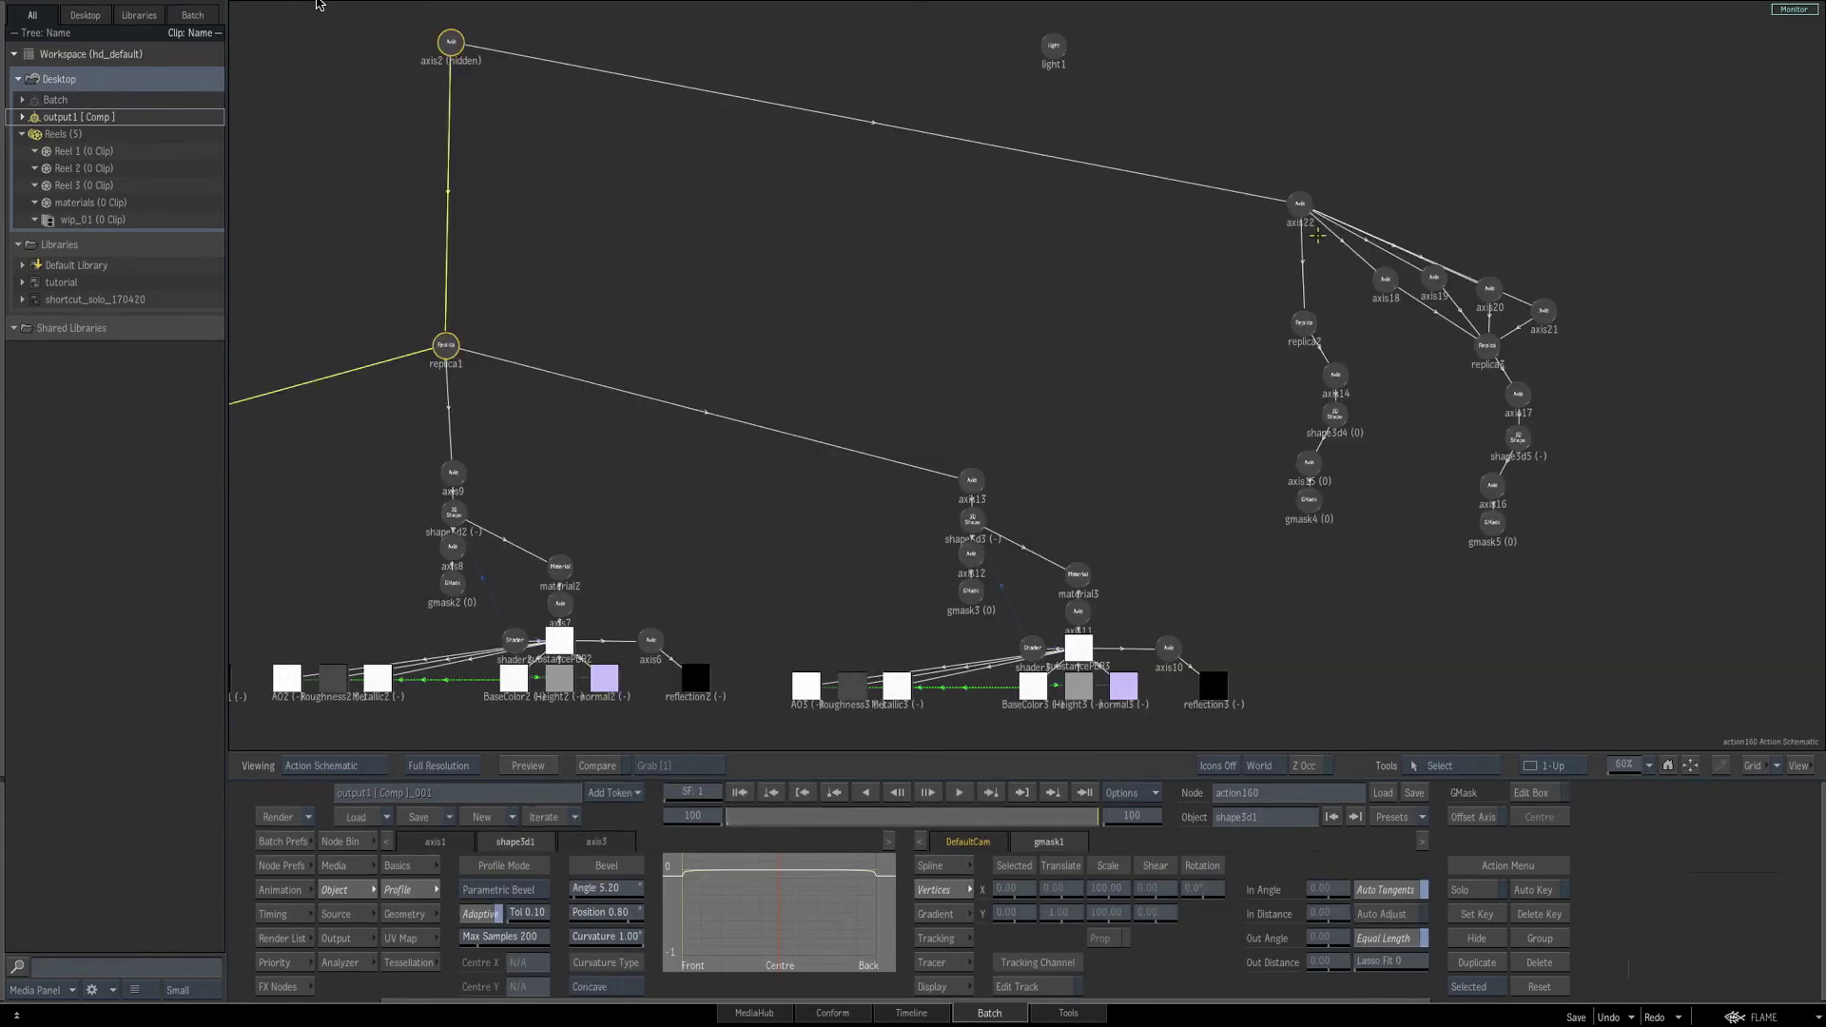
# Set the ticks' common parent axis to a Y position of 164 and a proportional scale of 202.
pyautogui.click(1299, 203)
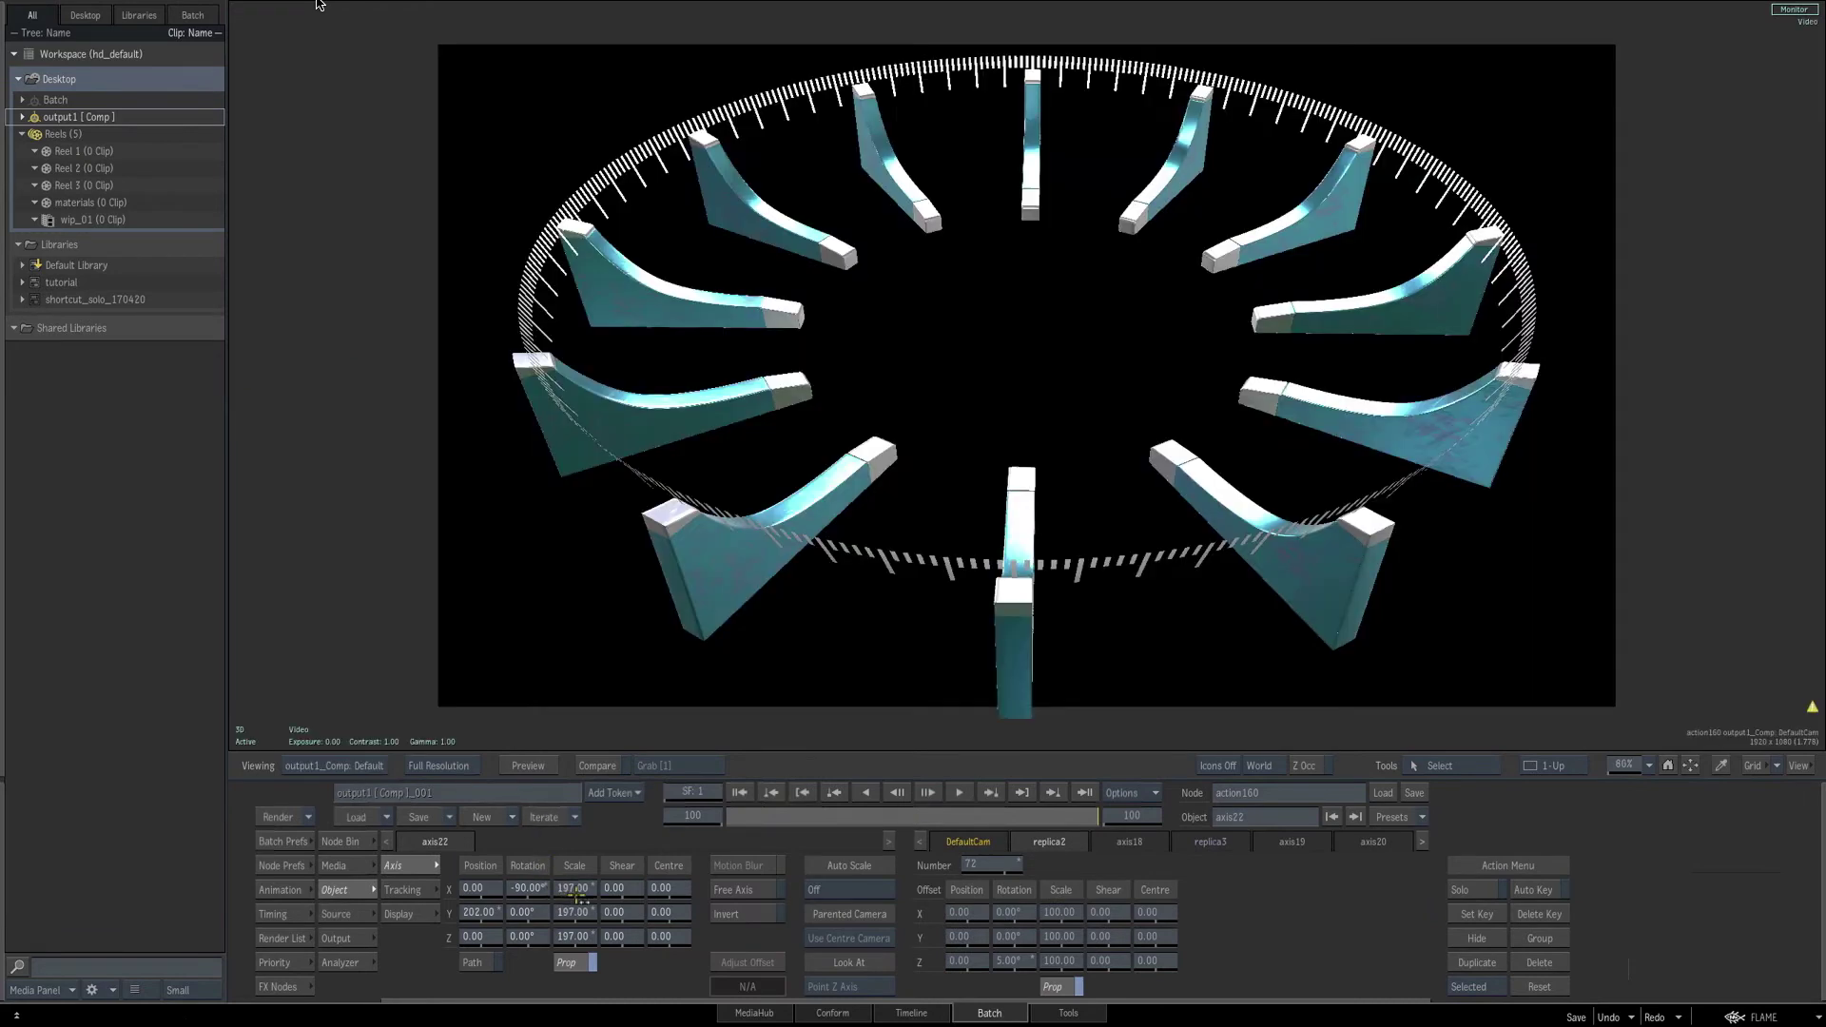
pyautogui.press('F1')
pyautogui.moveTo(578, 892); pyautogui.dragTo(461, 931)
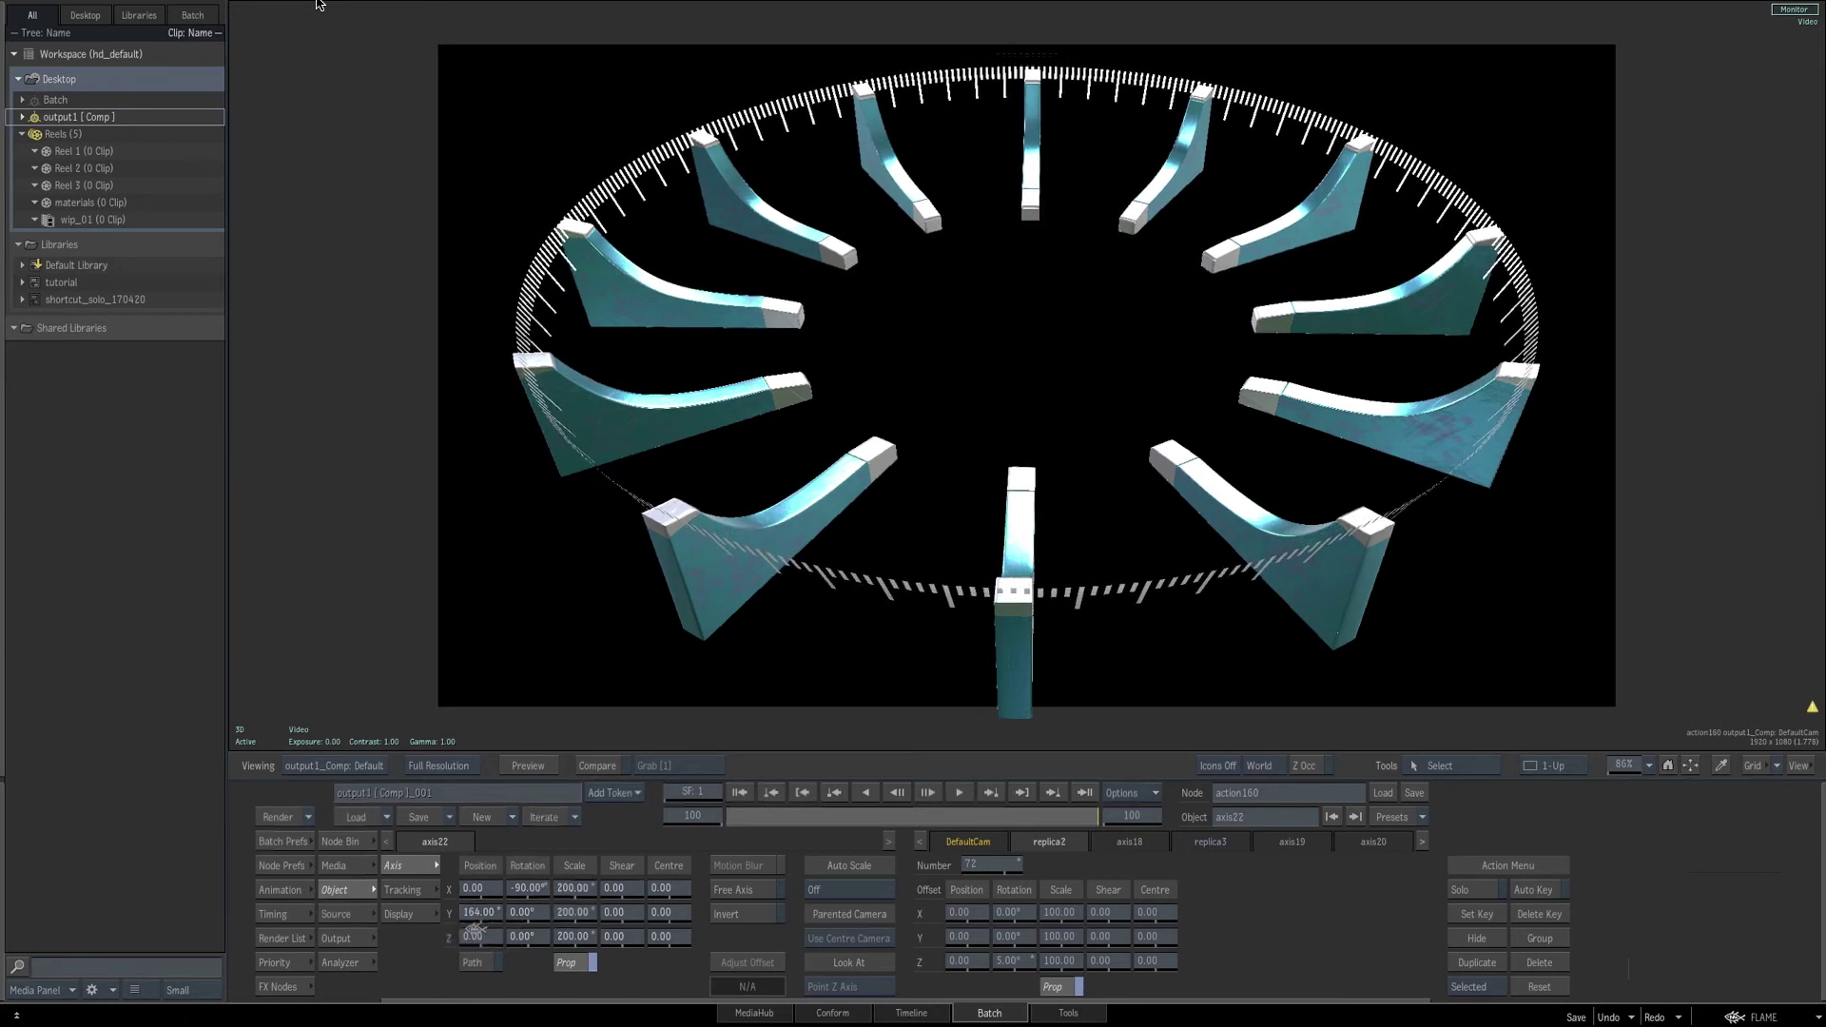
pyautogui.moveTo(567, 888); pyautogui.dragTo(542, 882)
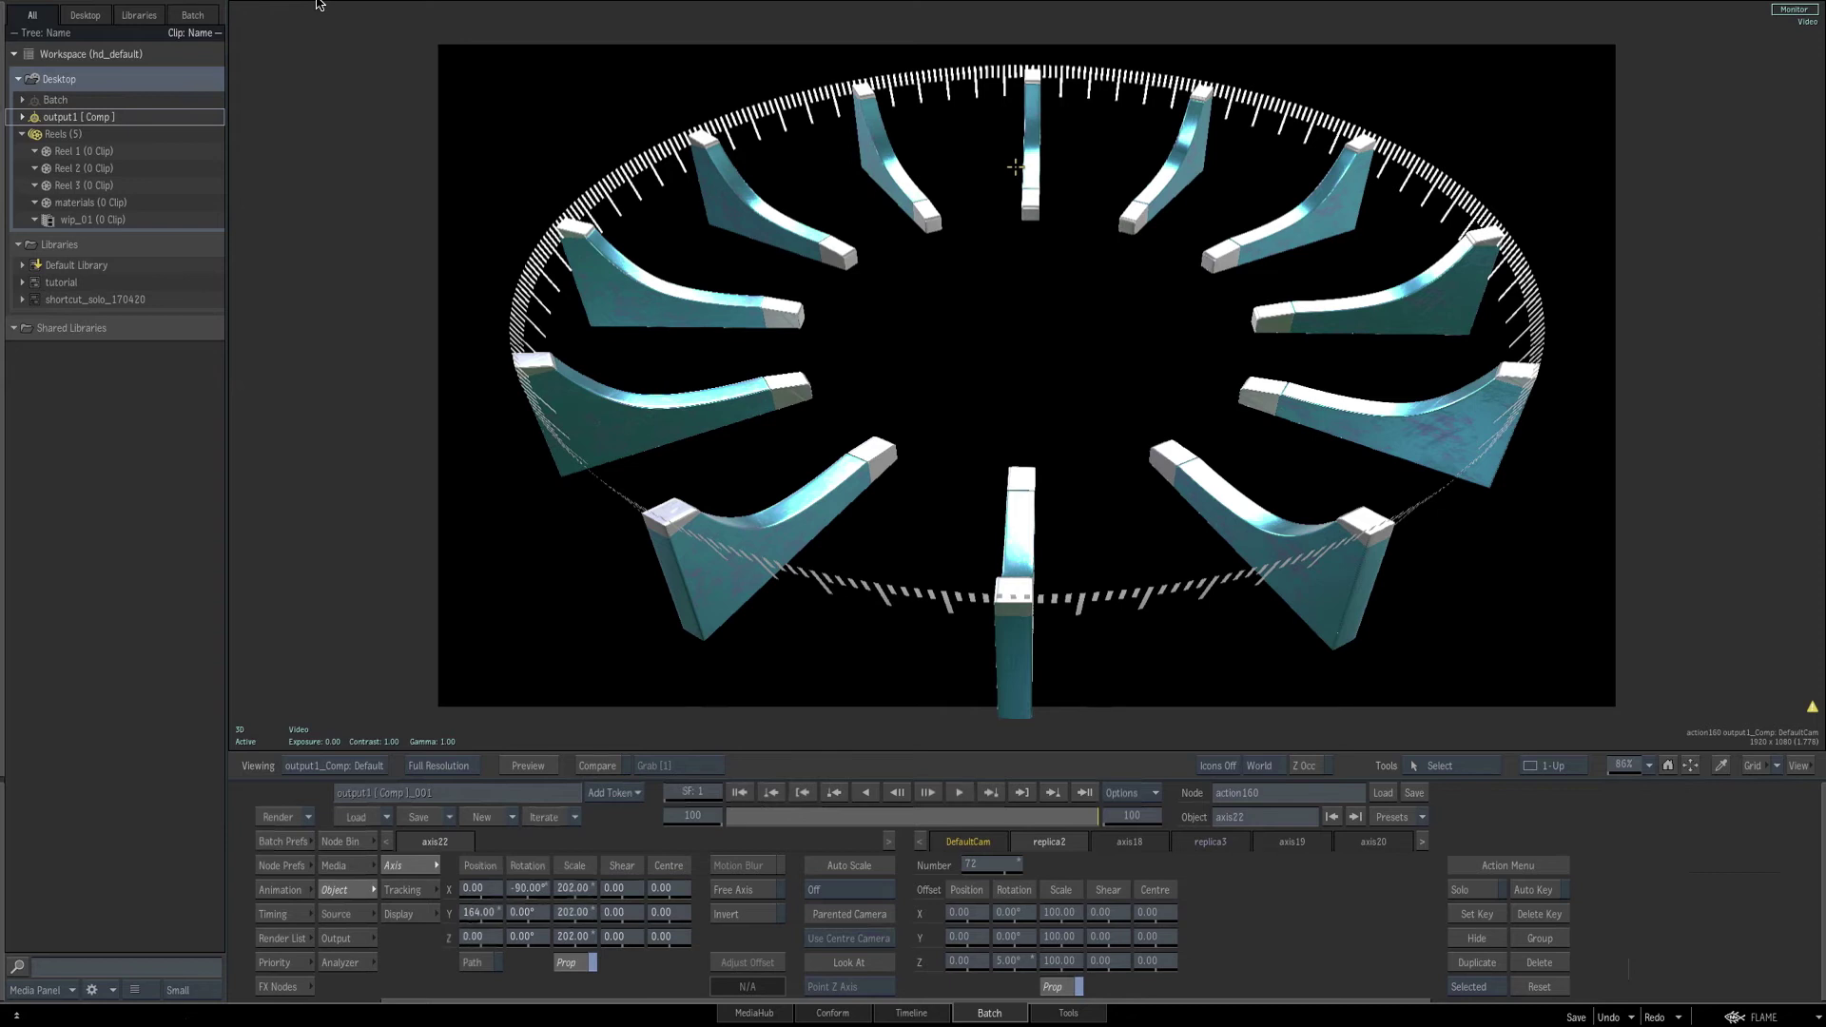
pyautogui.press('F4')
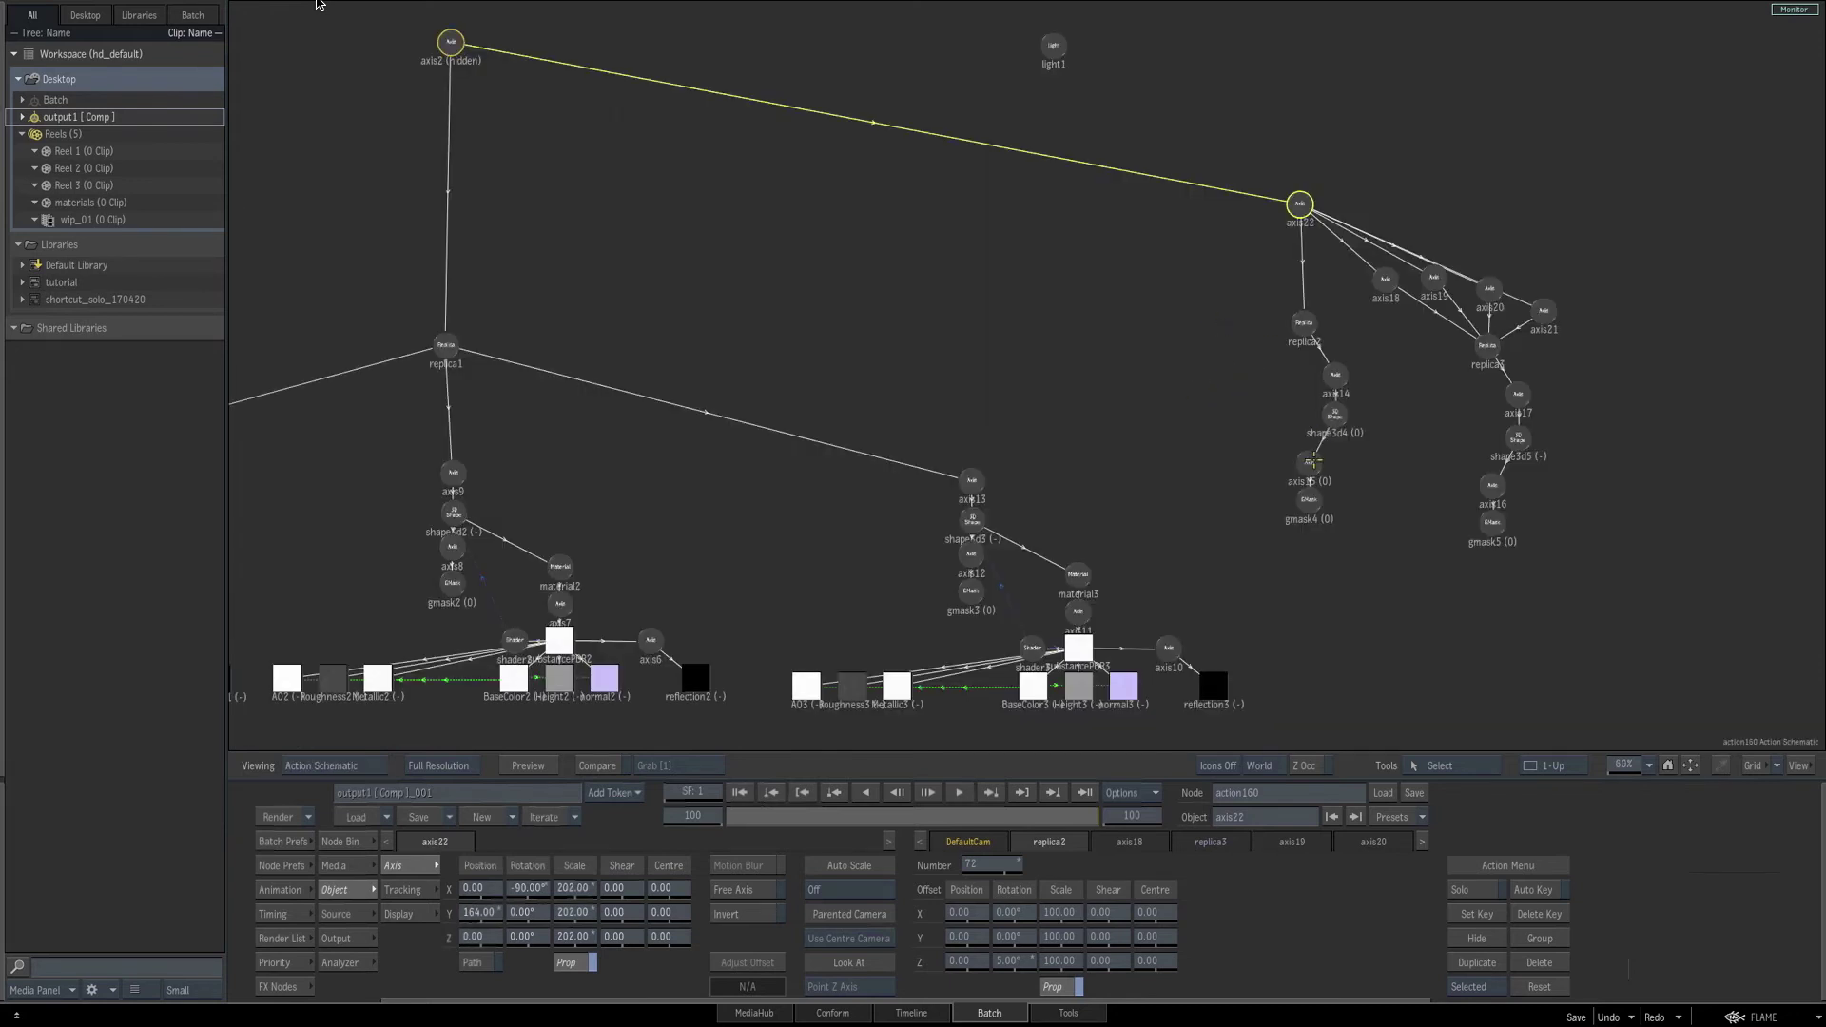
# Turn off proportional scaling on axis14, the large ticks' shape axis, and set its Z scale to 100.
pyautogui.click(1335, 376)
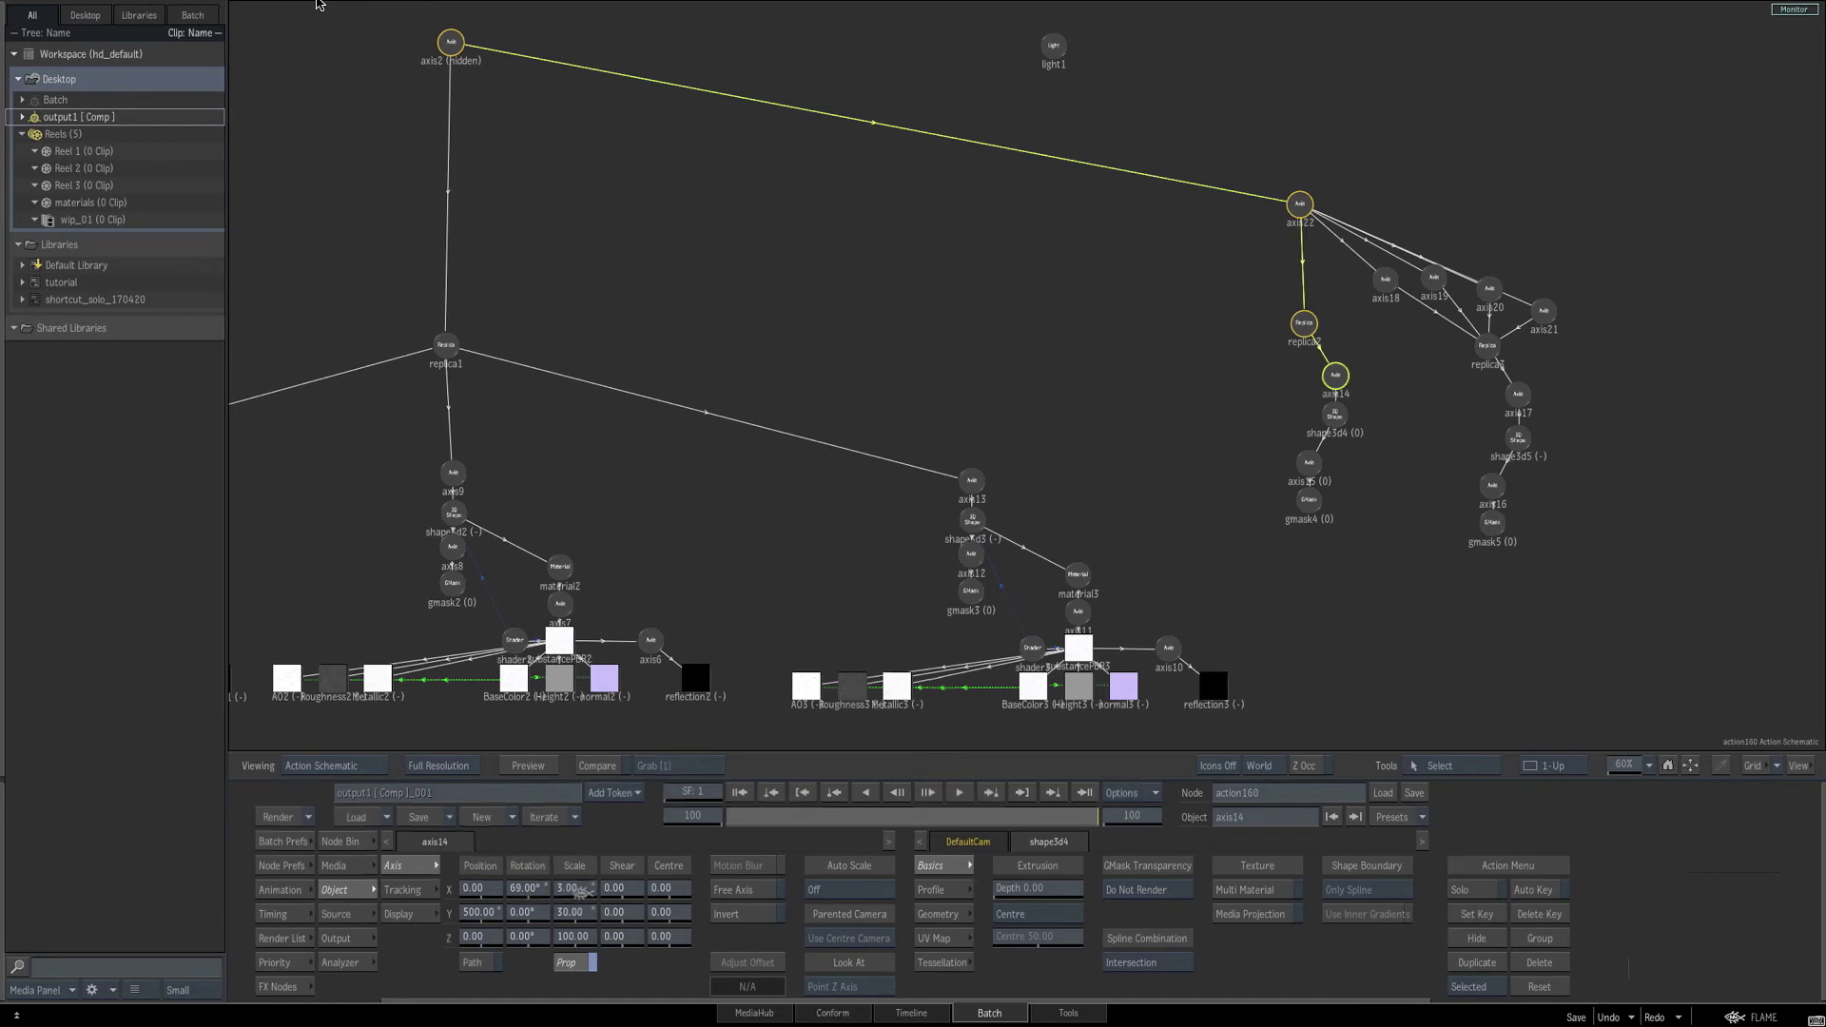
pyautogui.press('F1')
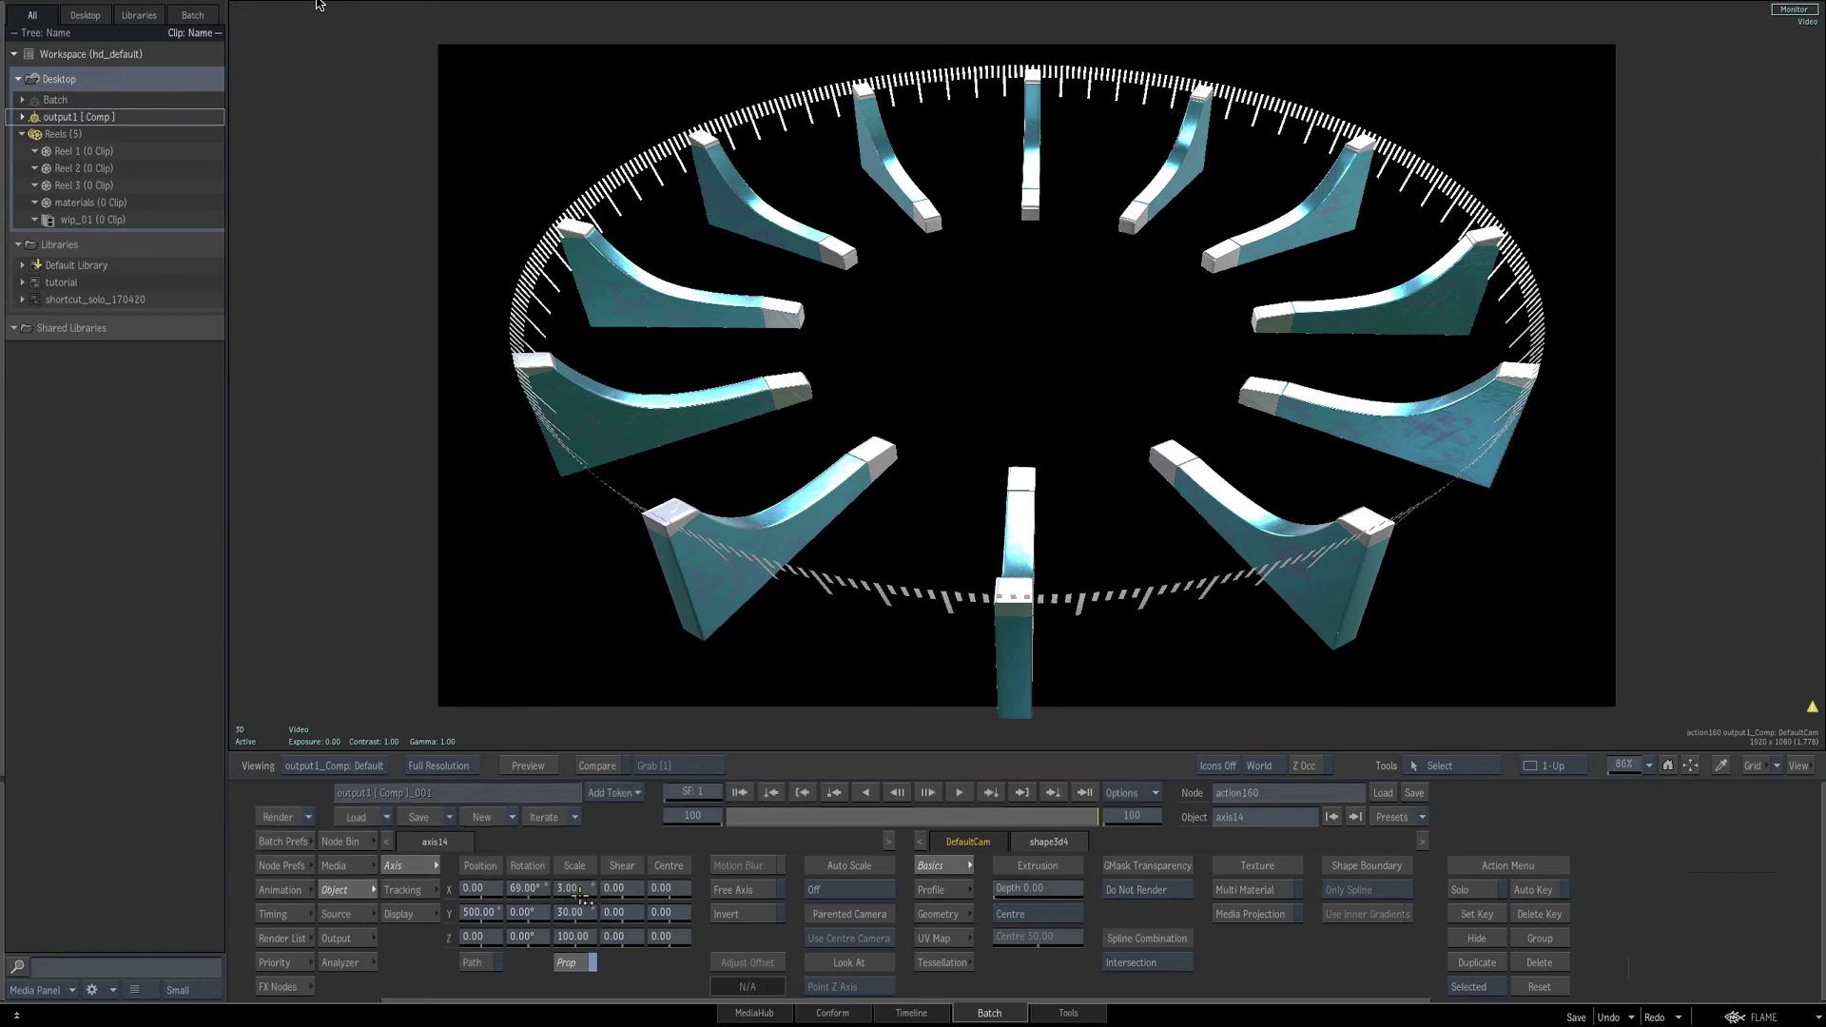
pyautogui.click(571, 963)
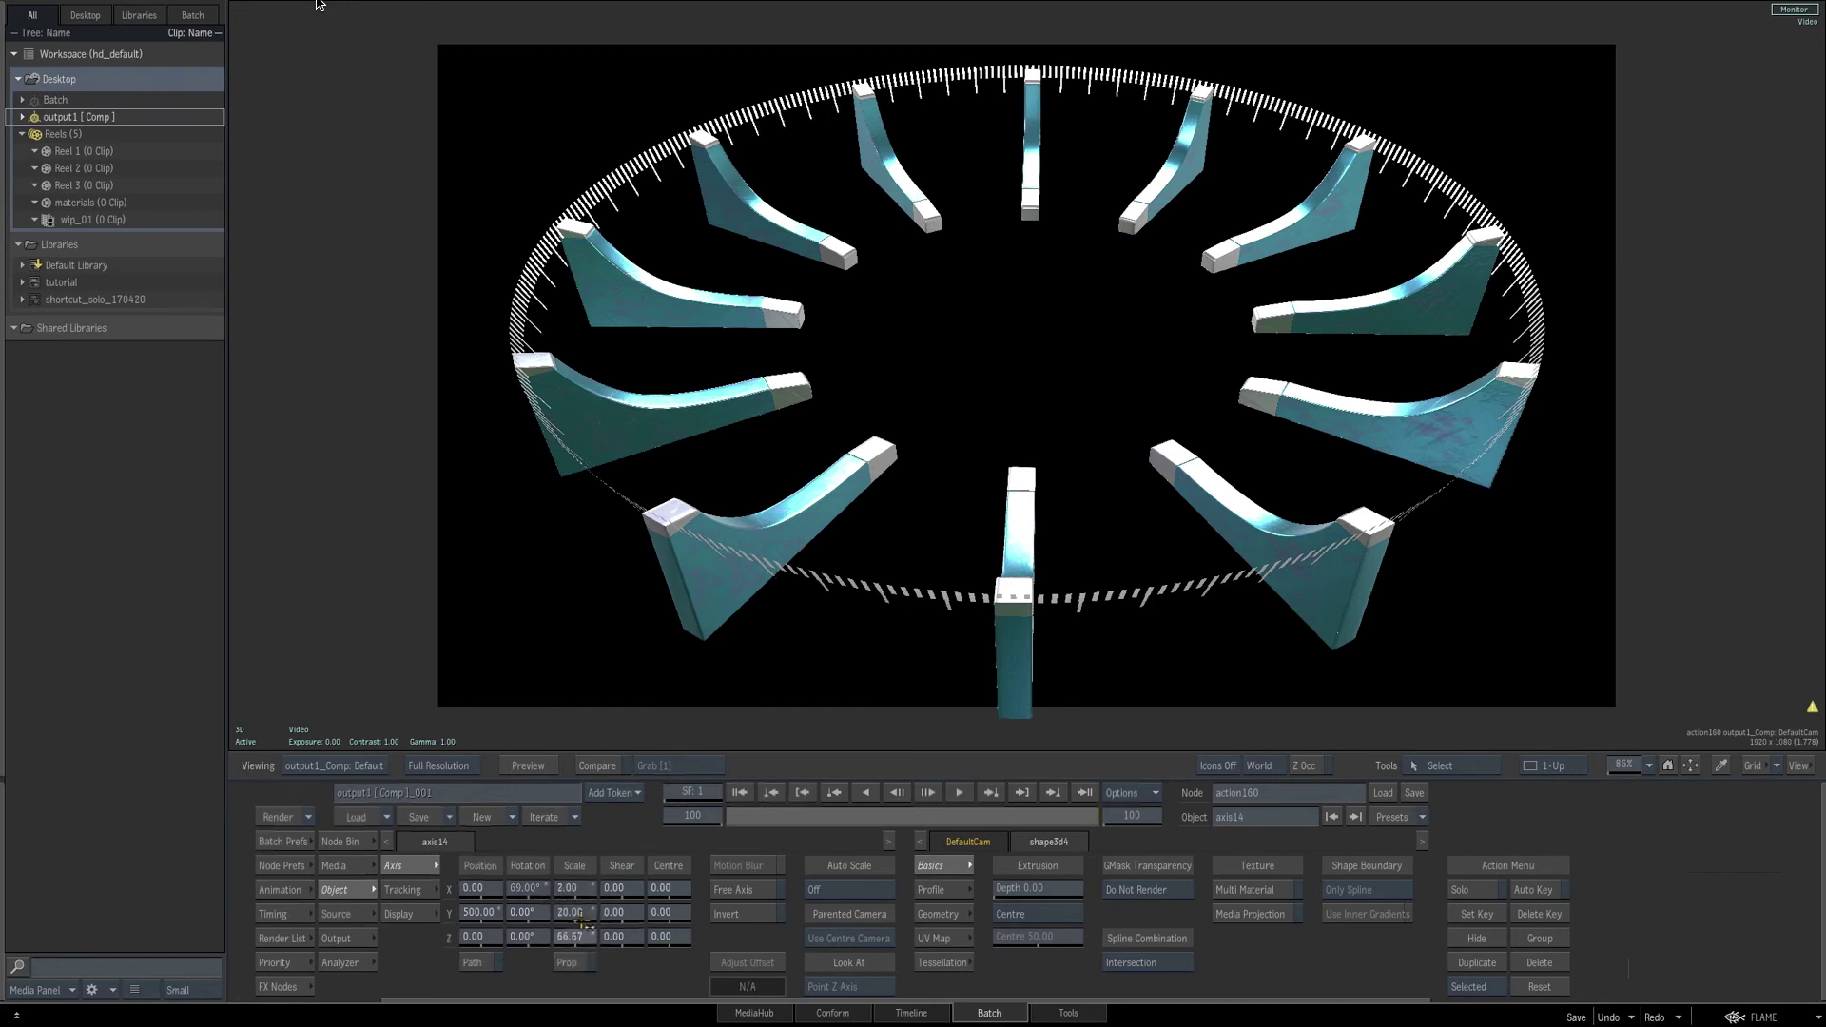
pyautogui.click(575, 872)
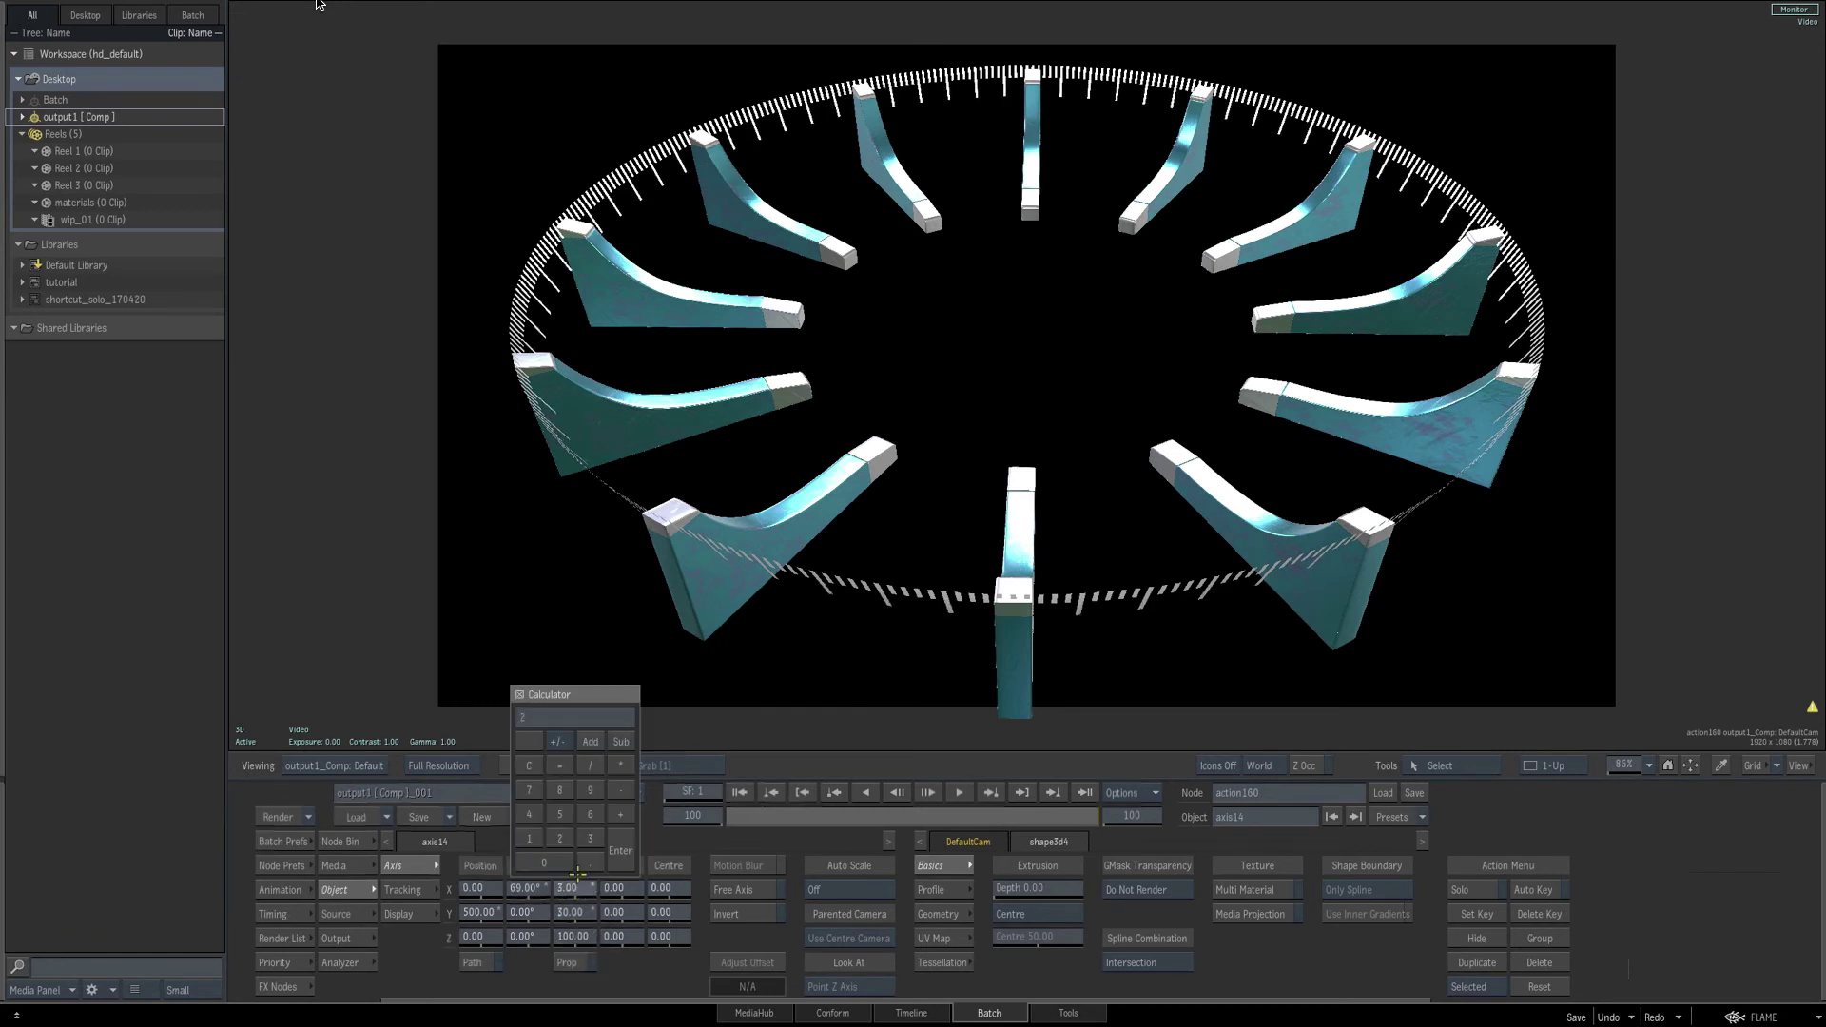
pyautogui.press('Return')
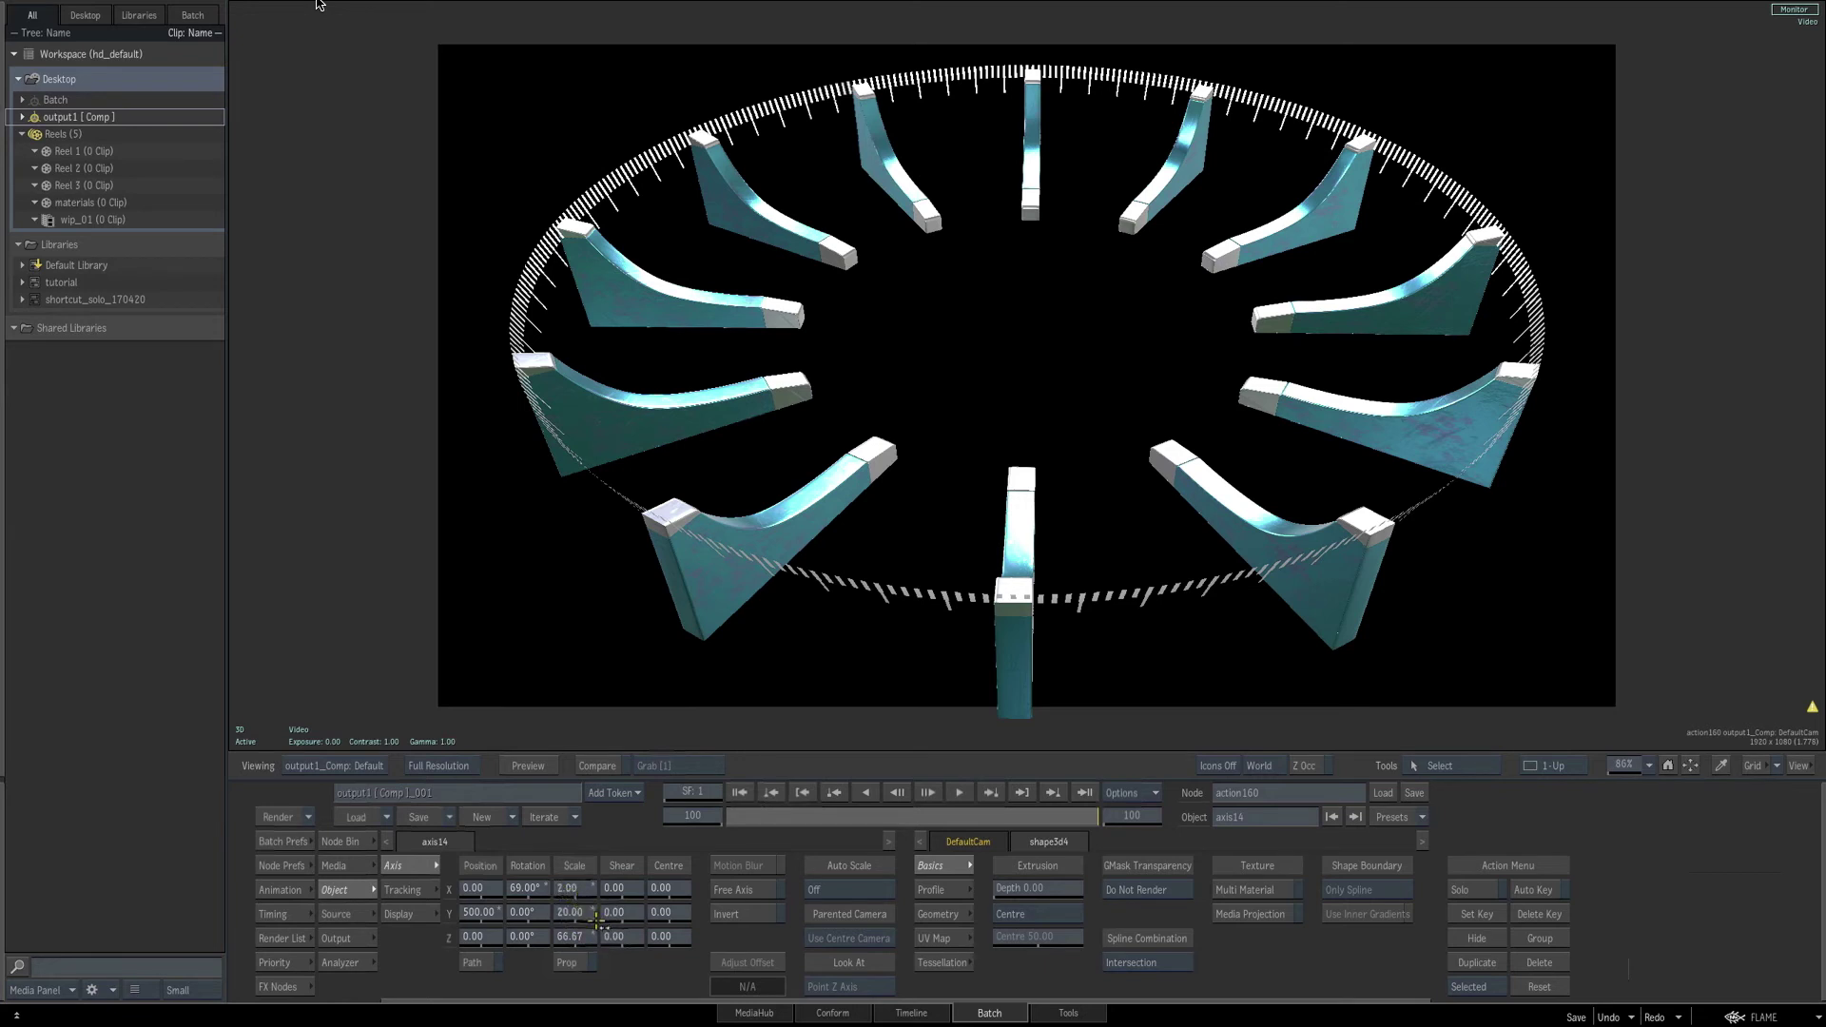
pyautogui.click(590, 877)
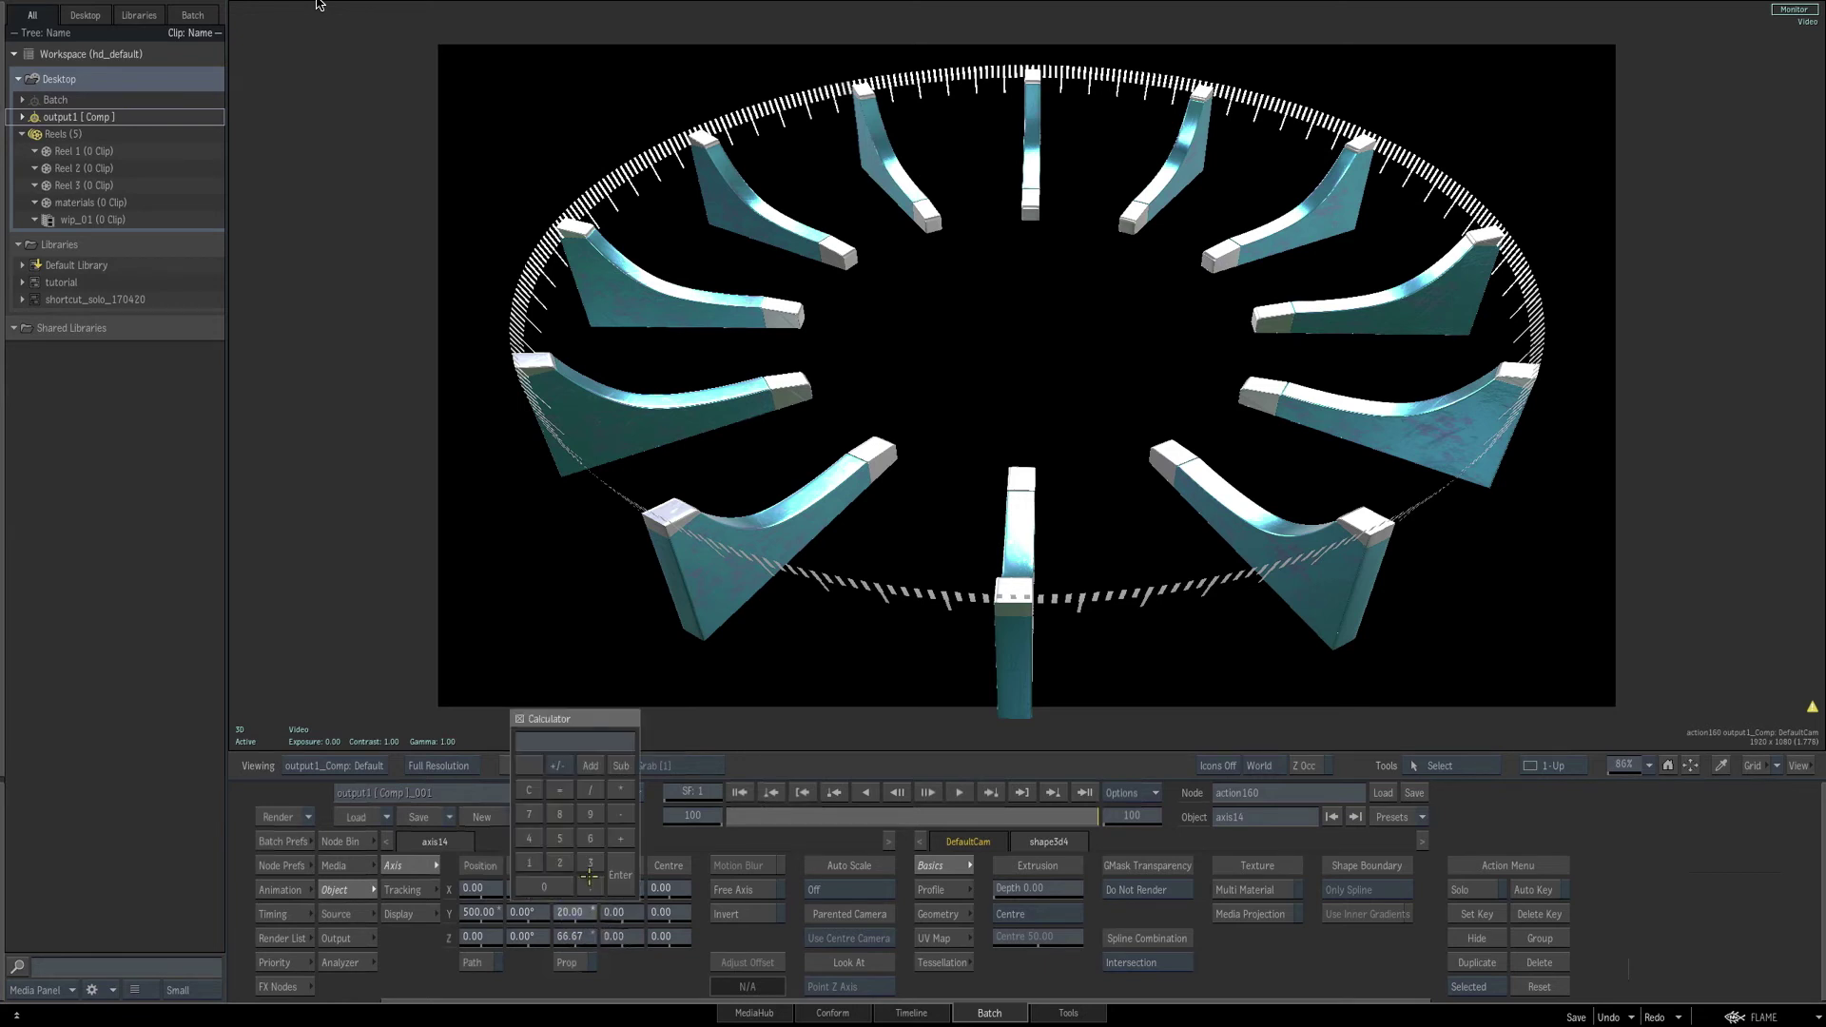
pyautogui.click(588, 891)
pyautogui.write('100')
pyautogui.press('Return')
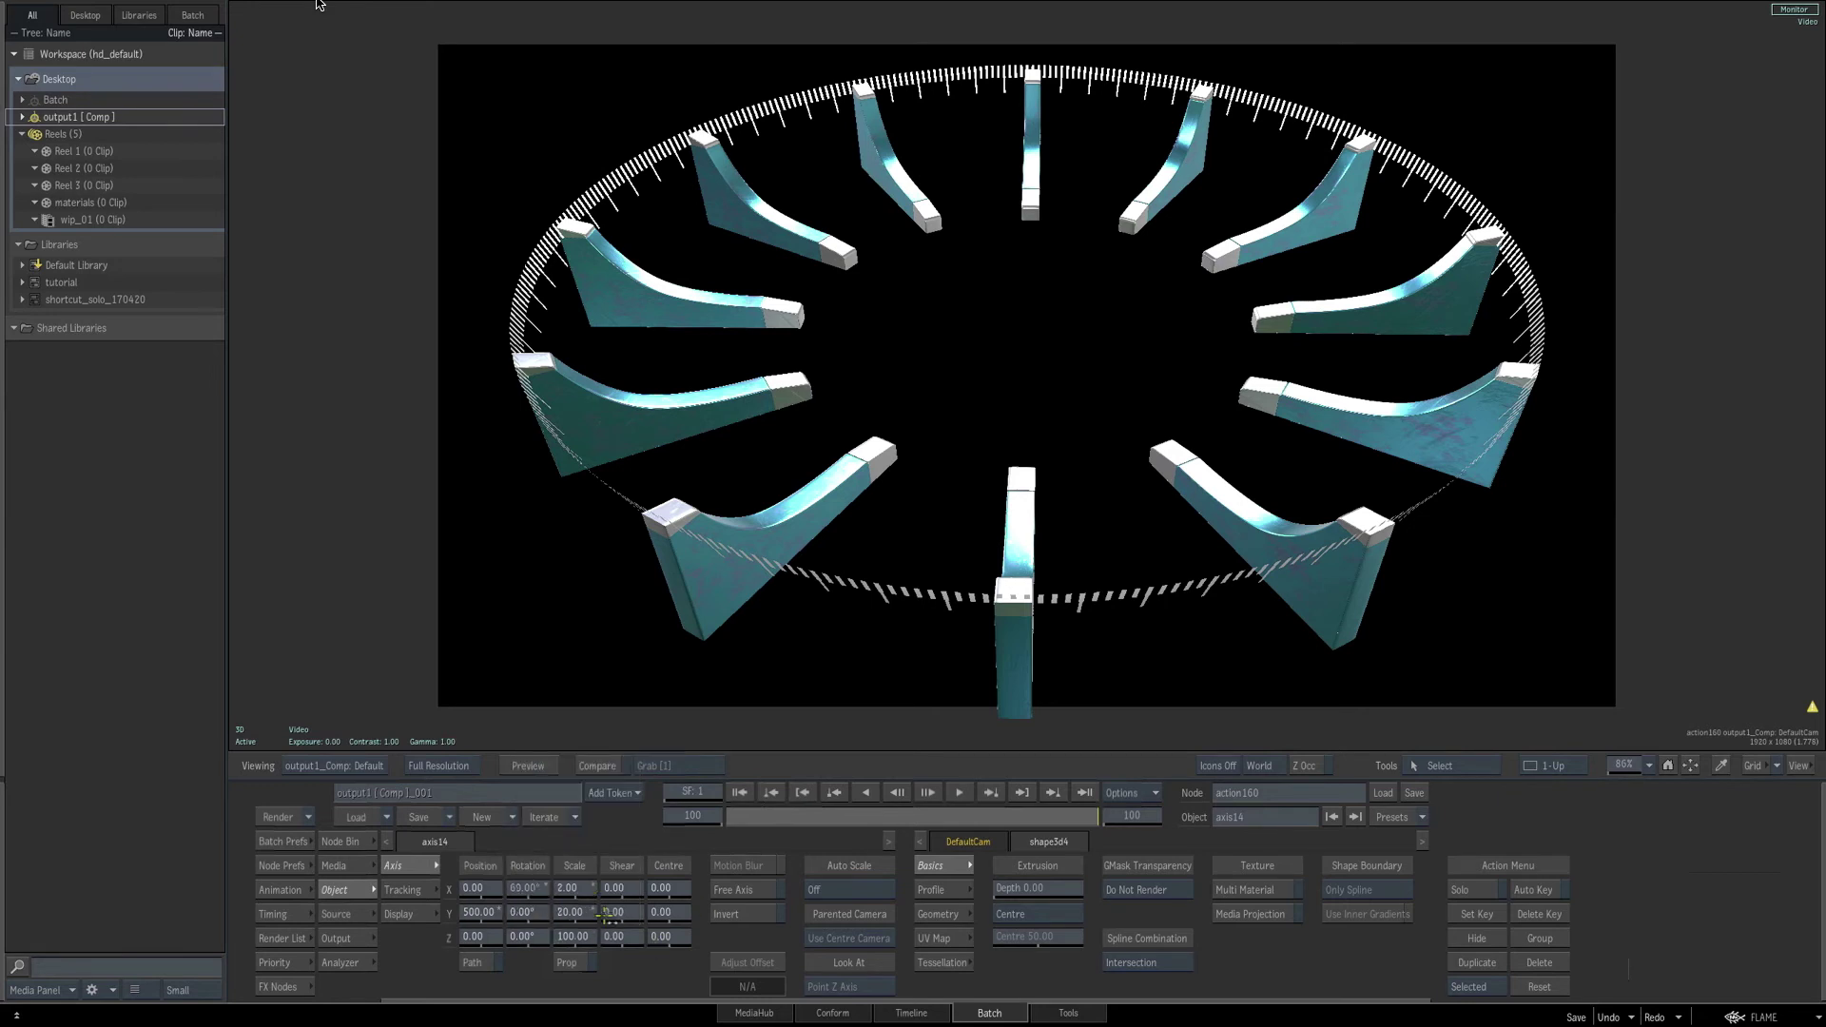
# Try a Y scale of 30 with X scales of 1 and 5 on axis14 for the large ticks.
pyautogui.click(572, 916)
pyautogui.write('30')
pyautogui.press('Return')
pyautogui.click(571, 887)
pyautogui.write('1')
pyautogui.press('Return')
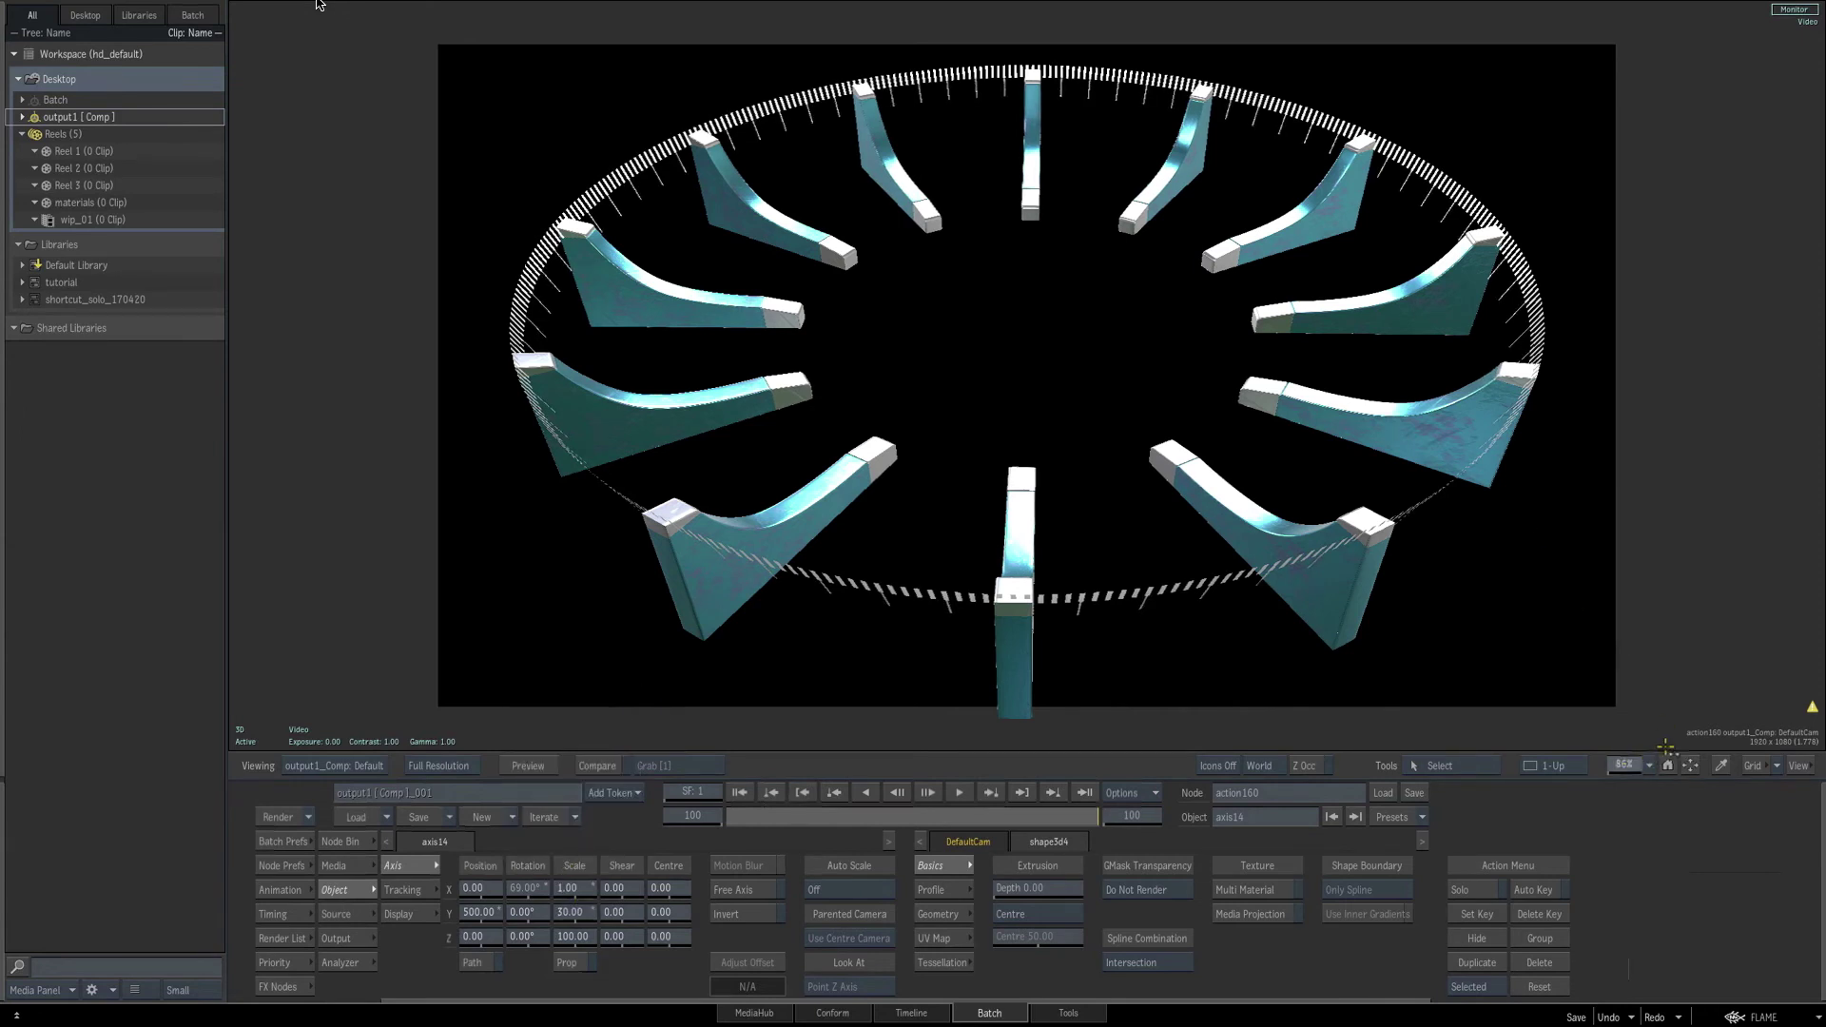
pyautogui.moveTo(1665, 748); pyautogui.dragTo(1807, 748)
pyautogui.moveTo(1490, 81); pyautogui.dragTo(1356, 720)
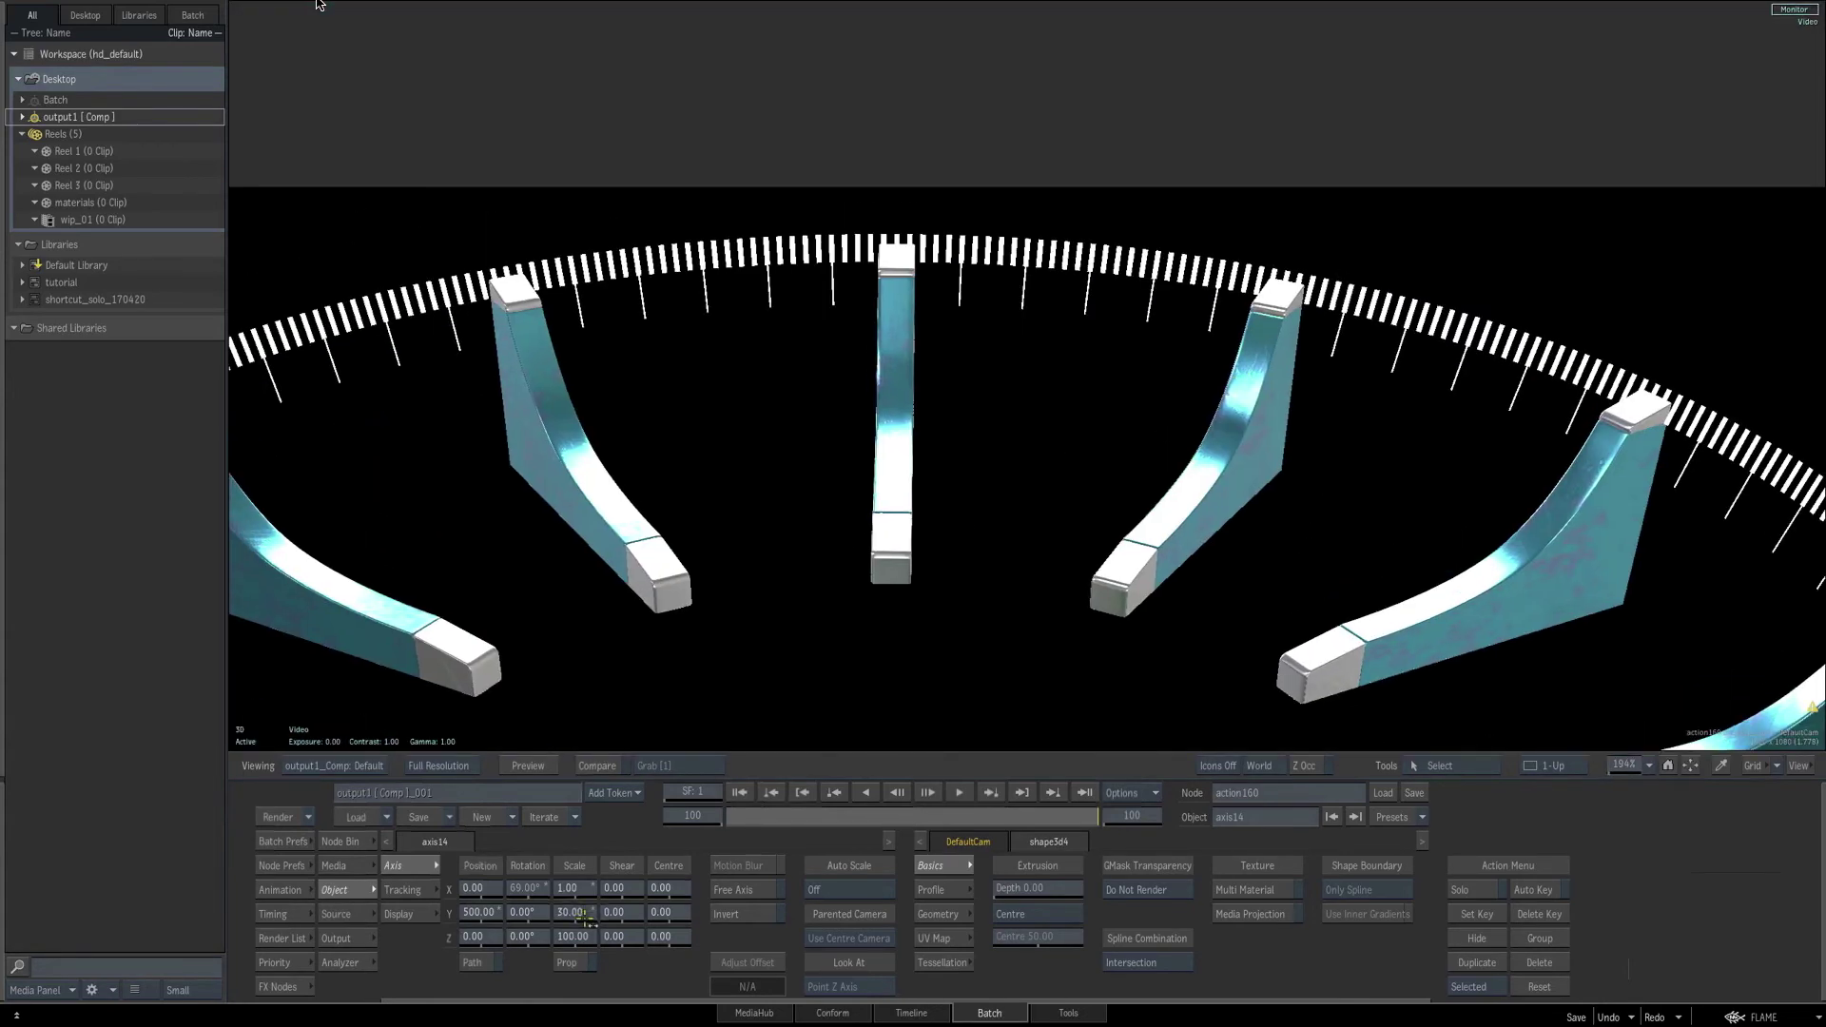
pyautogui.click(580, 886)
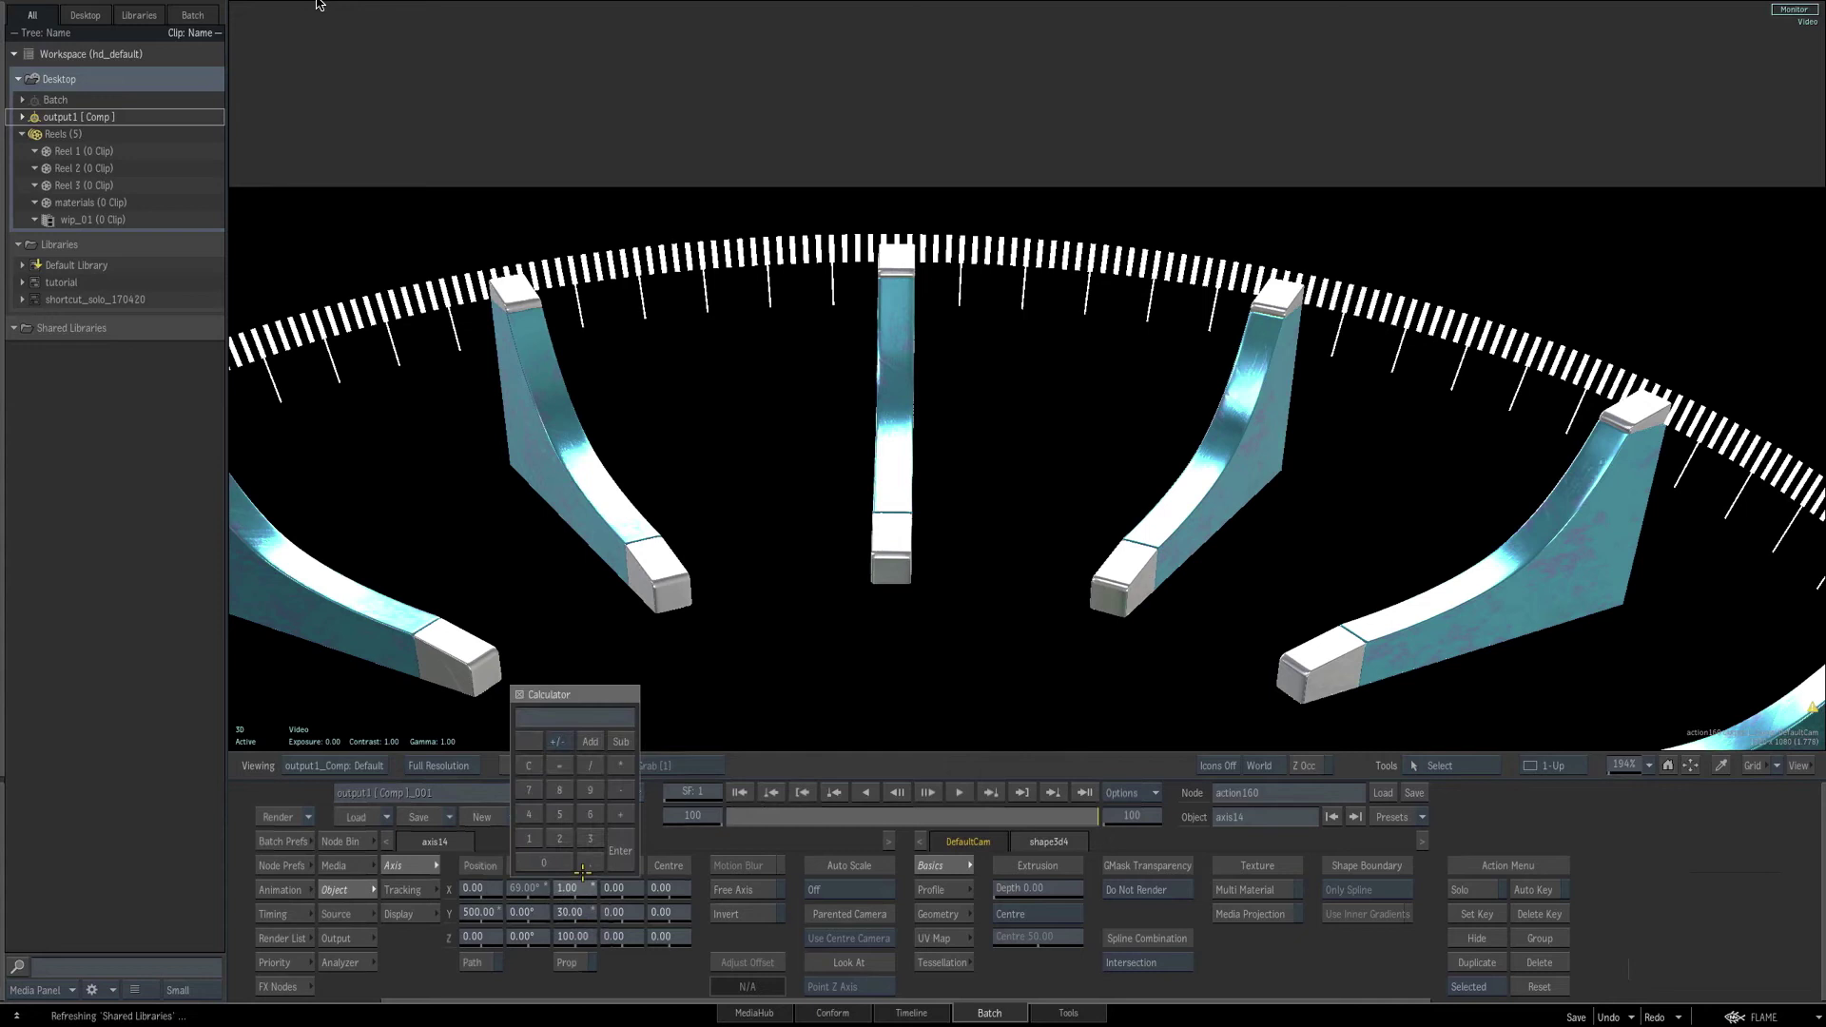
pyautogui.write('5')
pyautogui.press('Return')
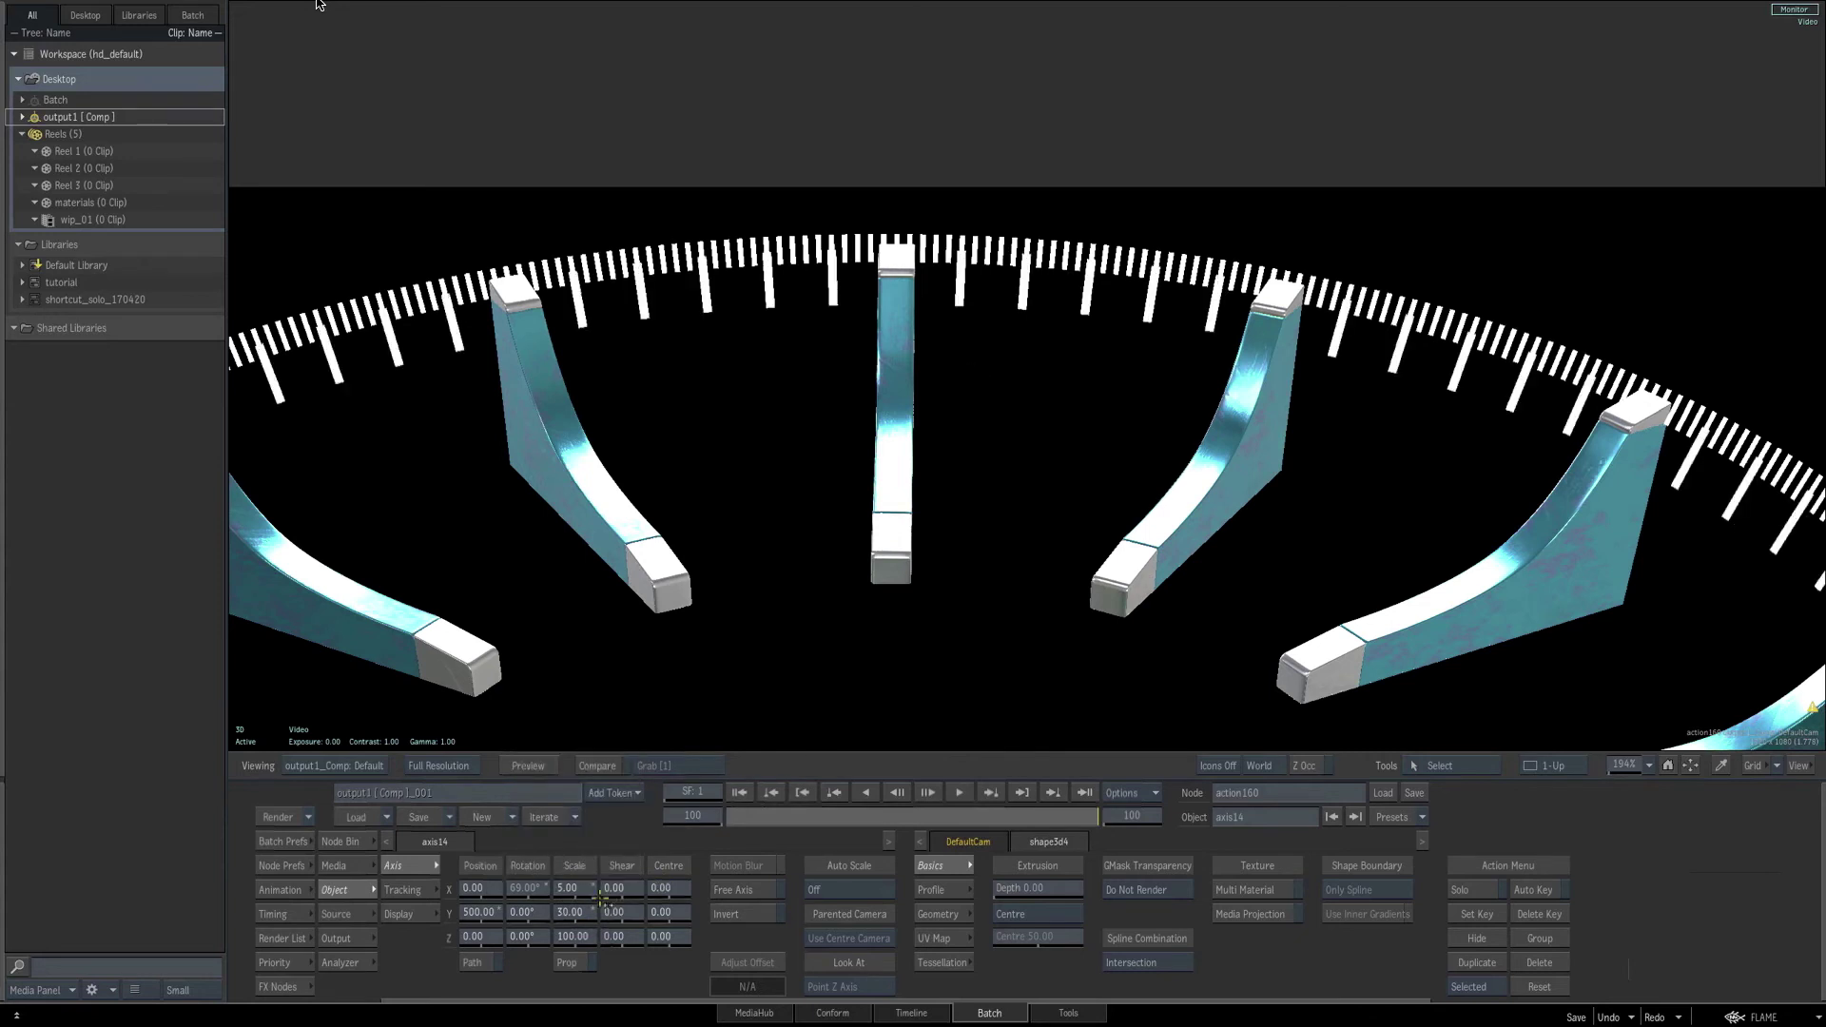
# Set the large ticks' Y scale to 20 and X scale to 3 on axis14.
pyautogui.click(571, 914)
pyautogui.write('20')
pyautogui.press('Return')
pyautogui.click(568, 890)
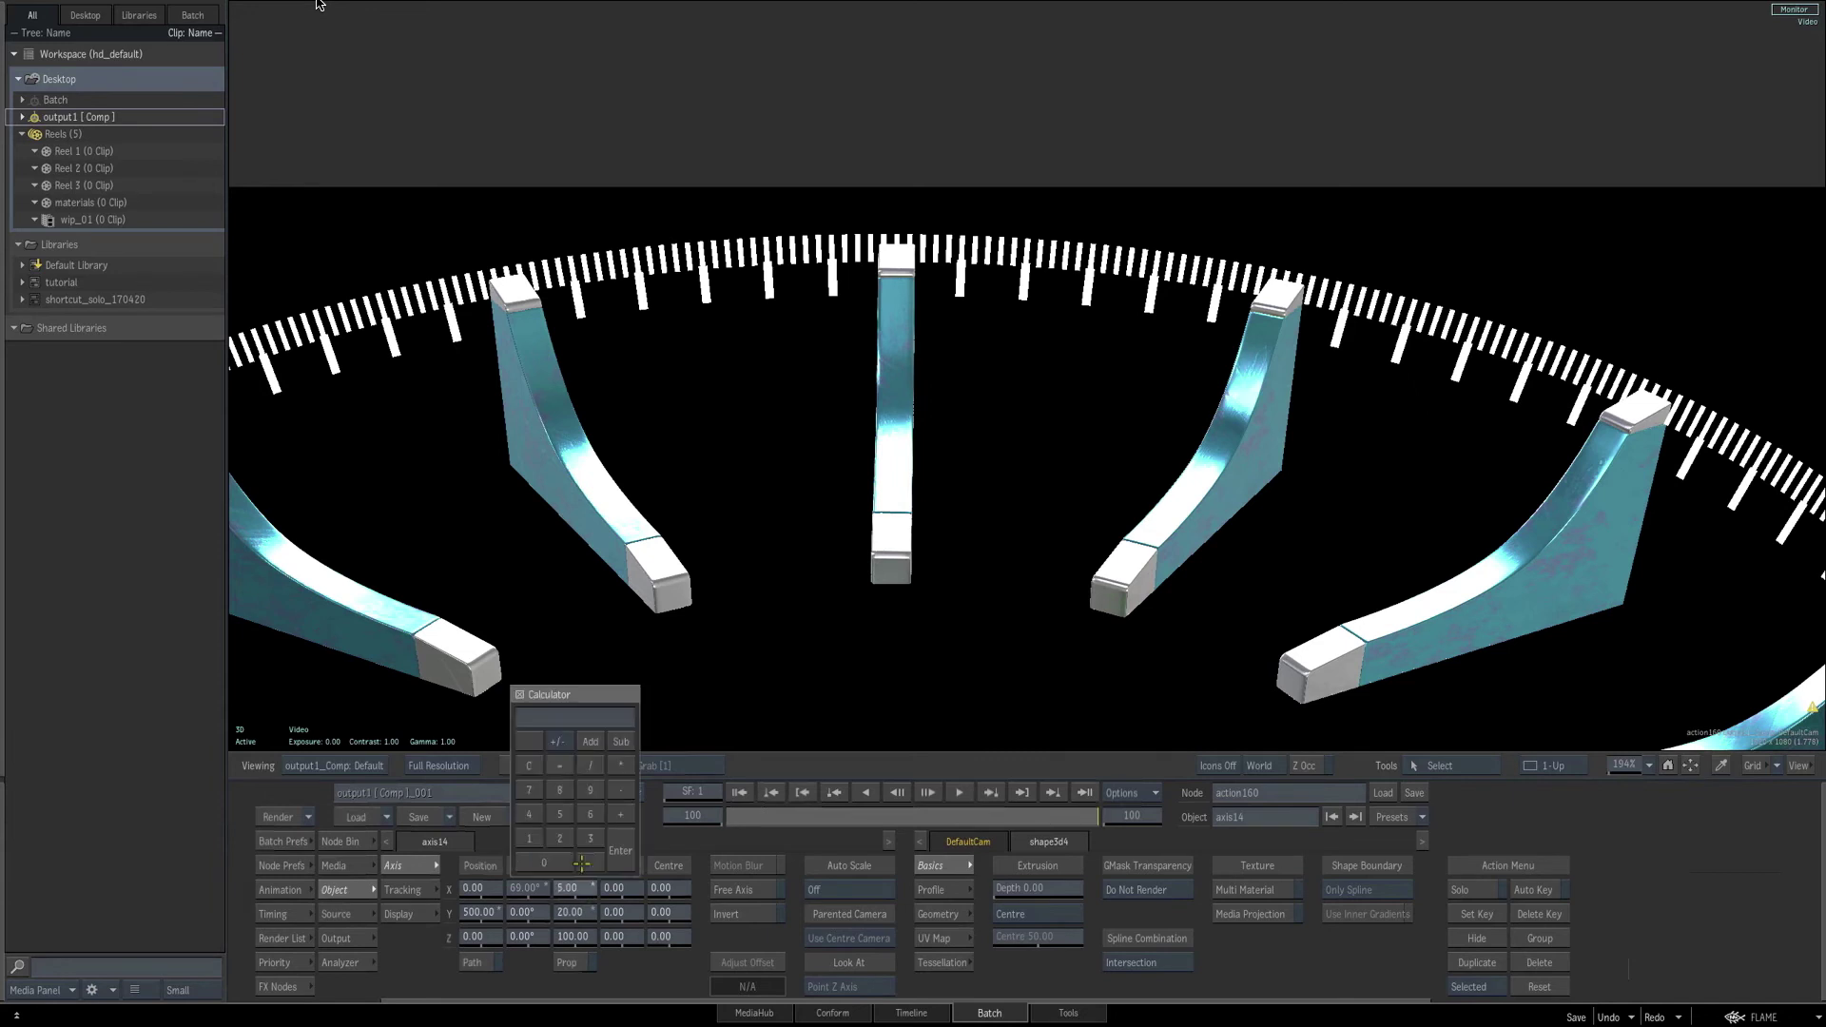
pyautogui.press('Return')
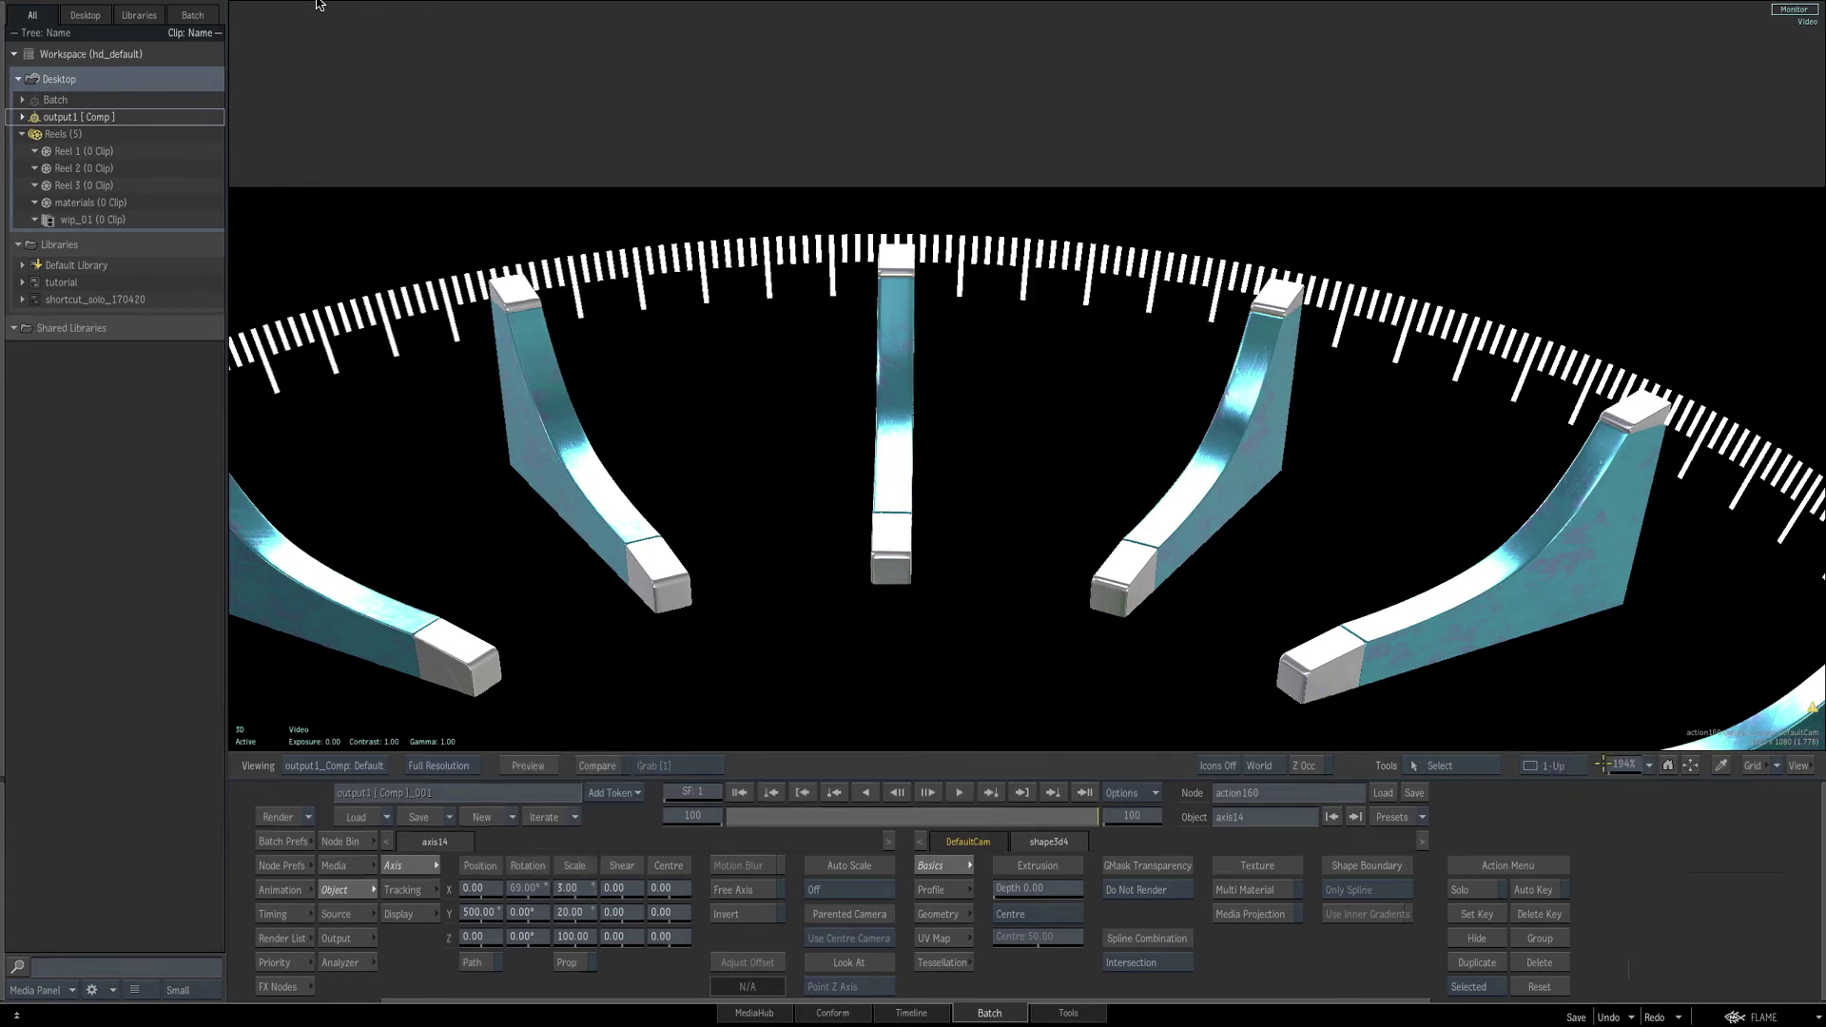
pyautogui.moveTo(1626, 764); pyautogui.dragTo(1586, 759)
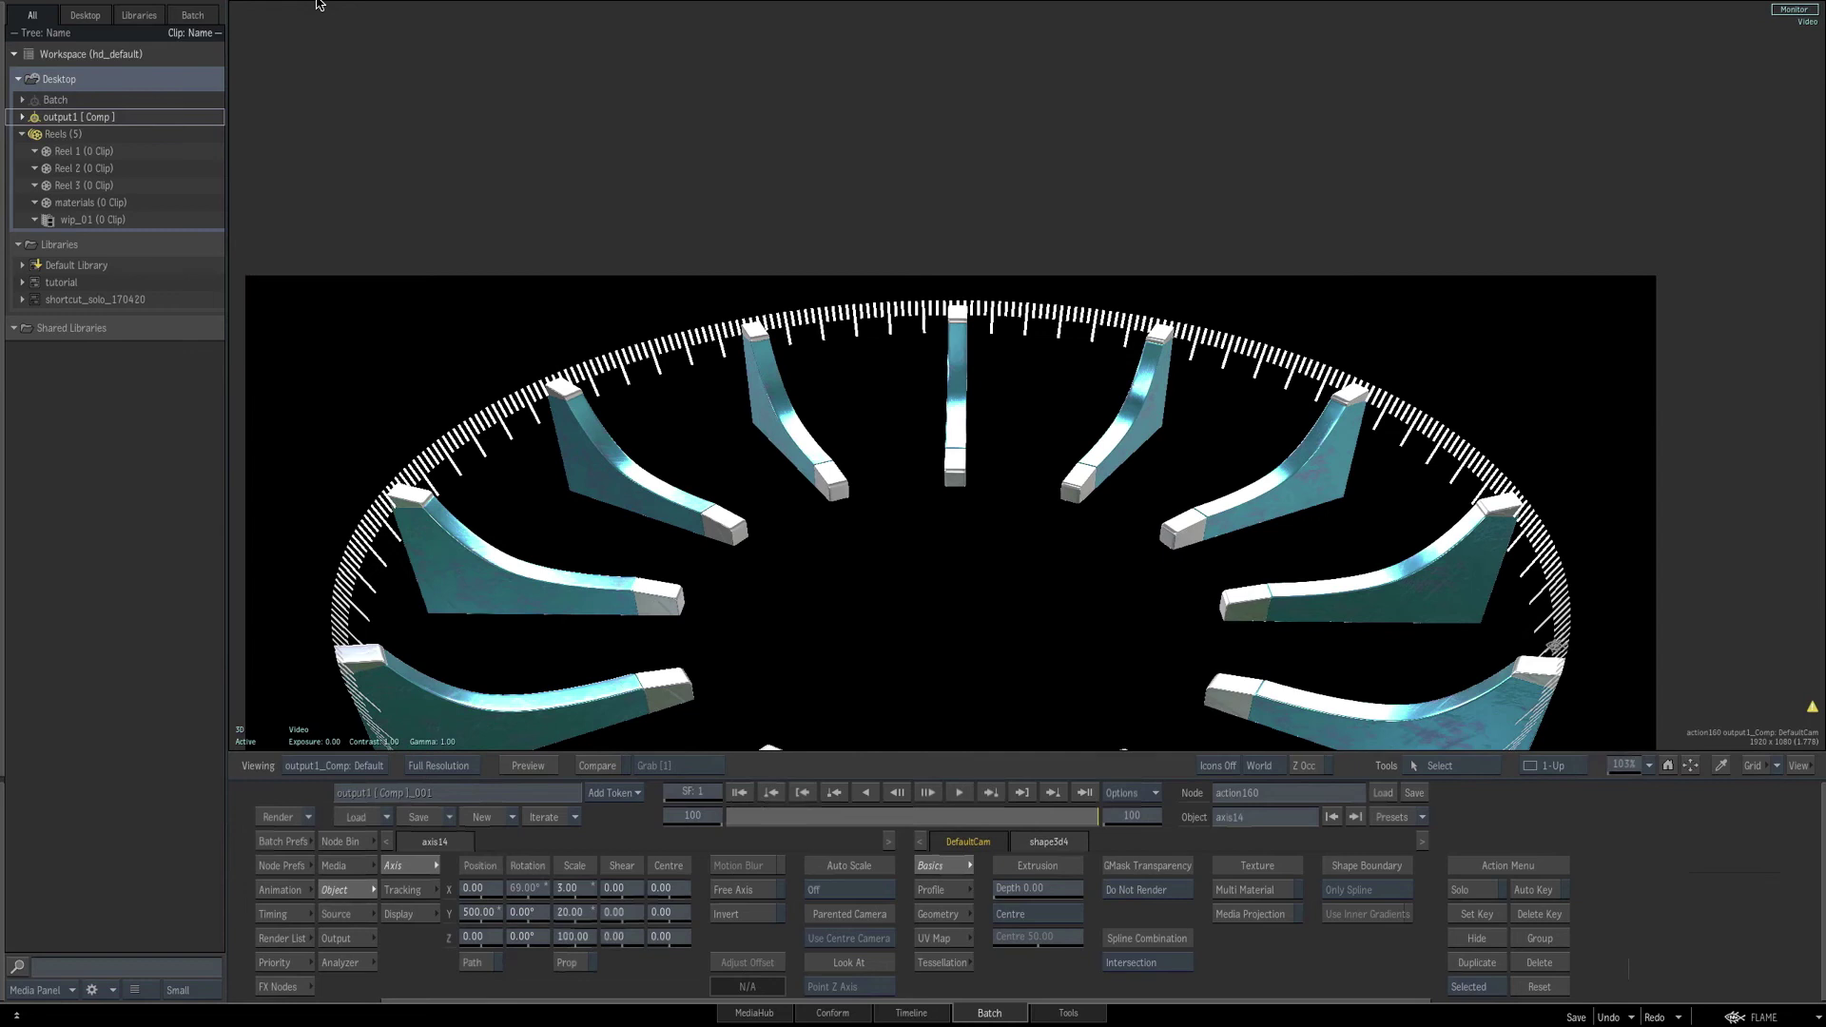
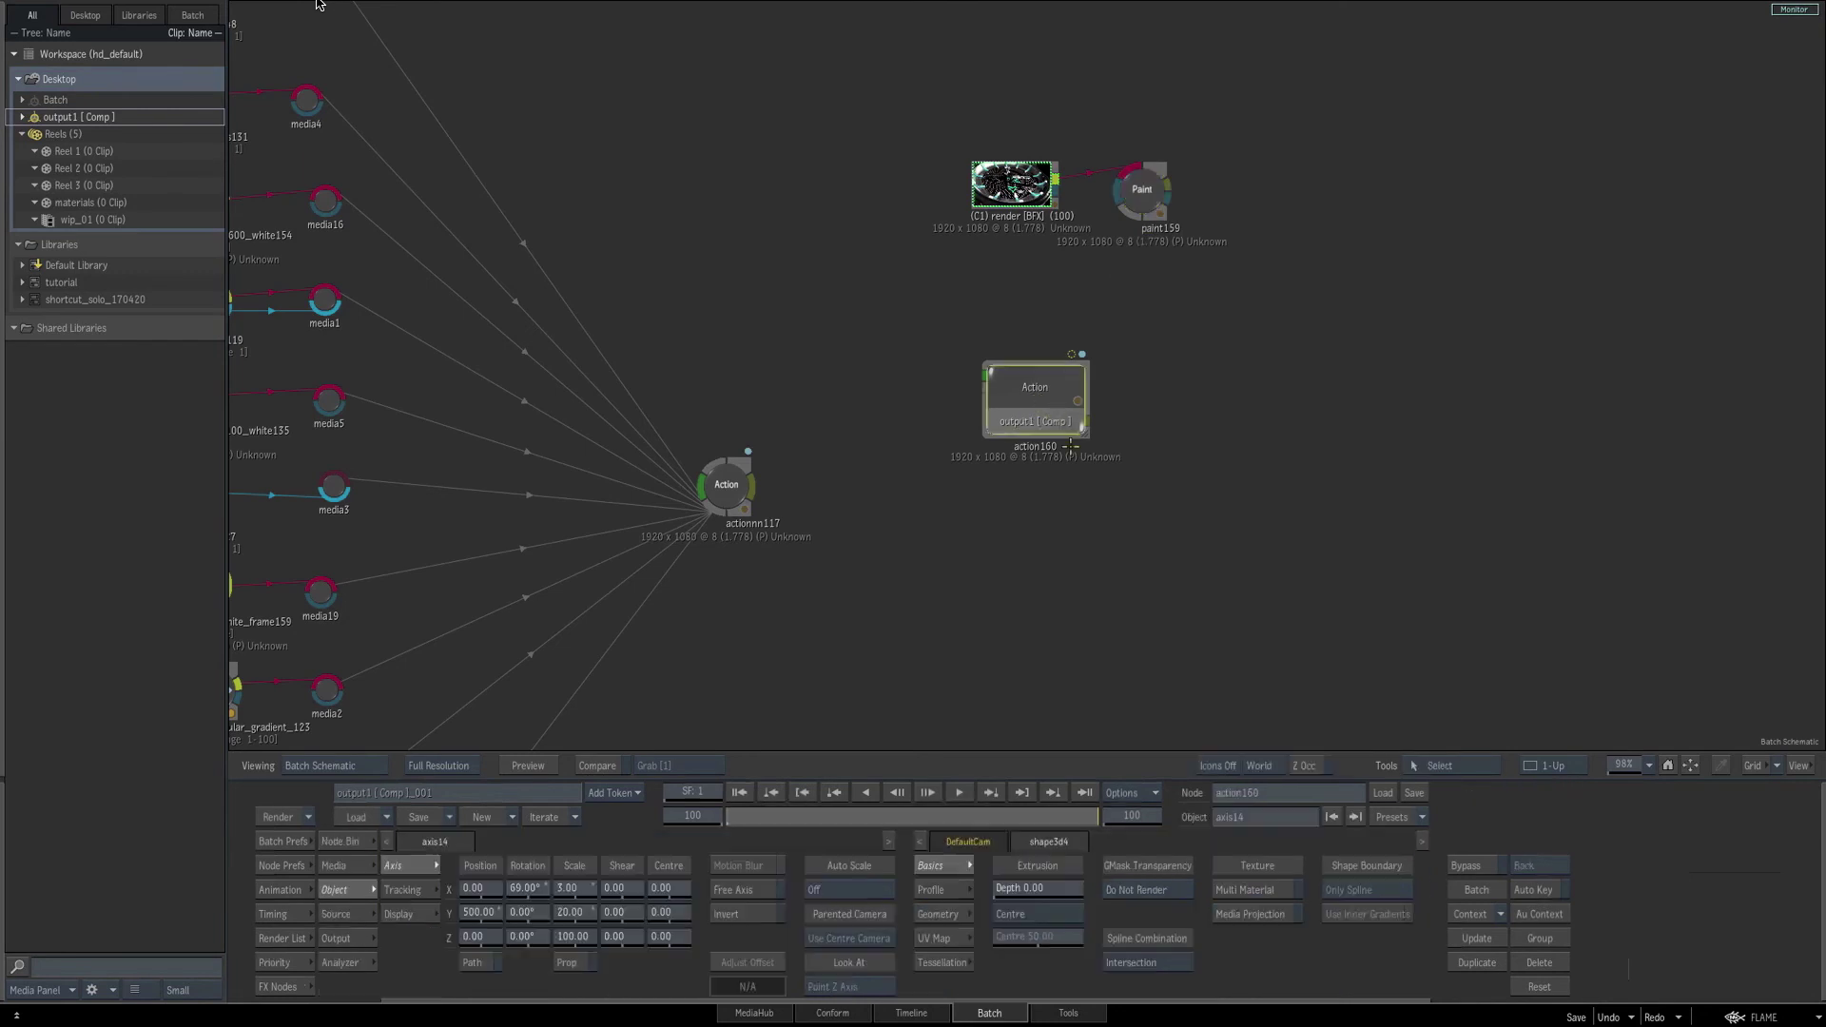
pyautogui.press('F8')
pyautogui.press('F4')
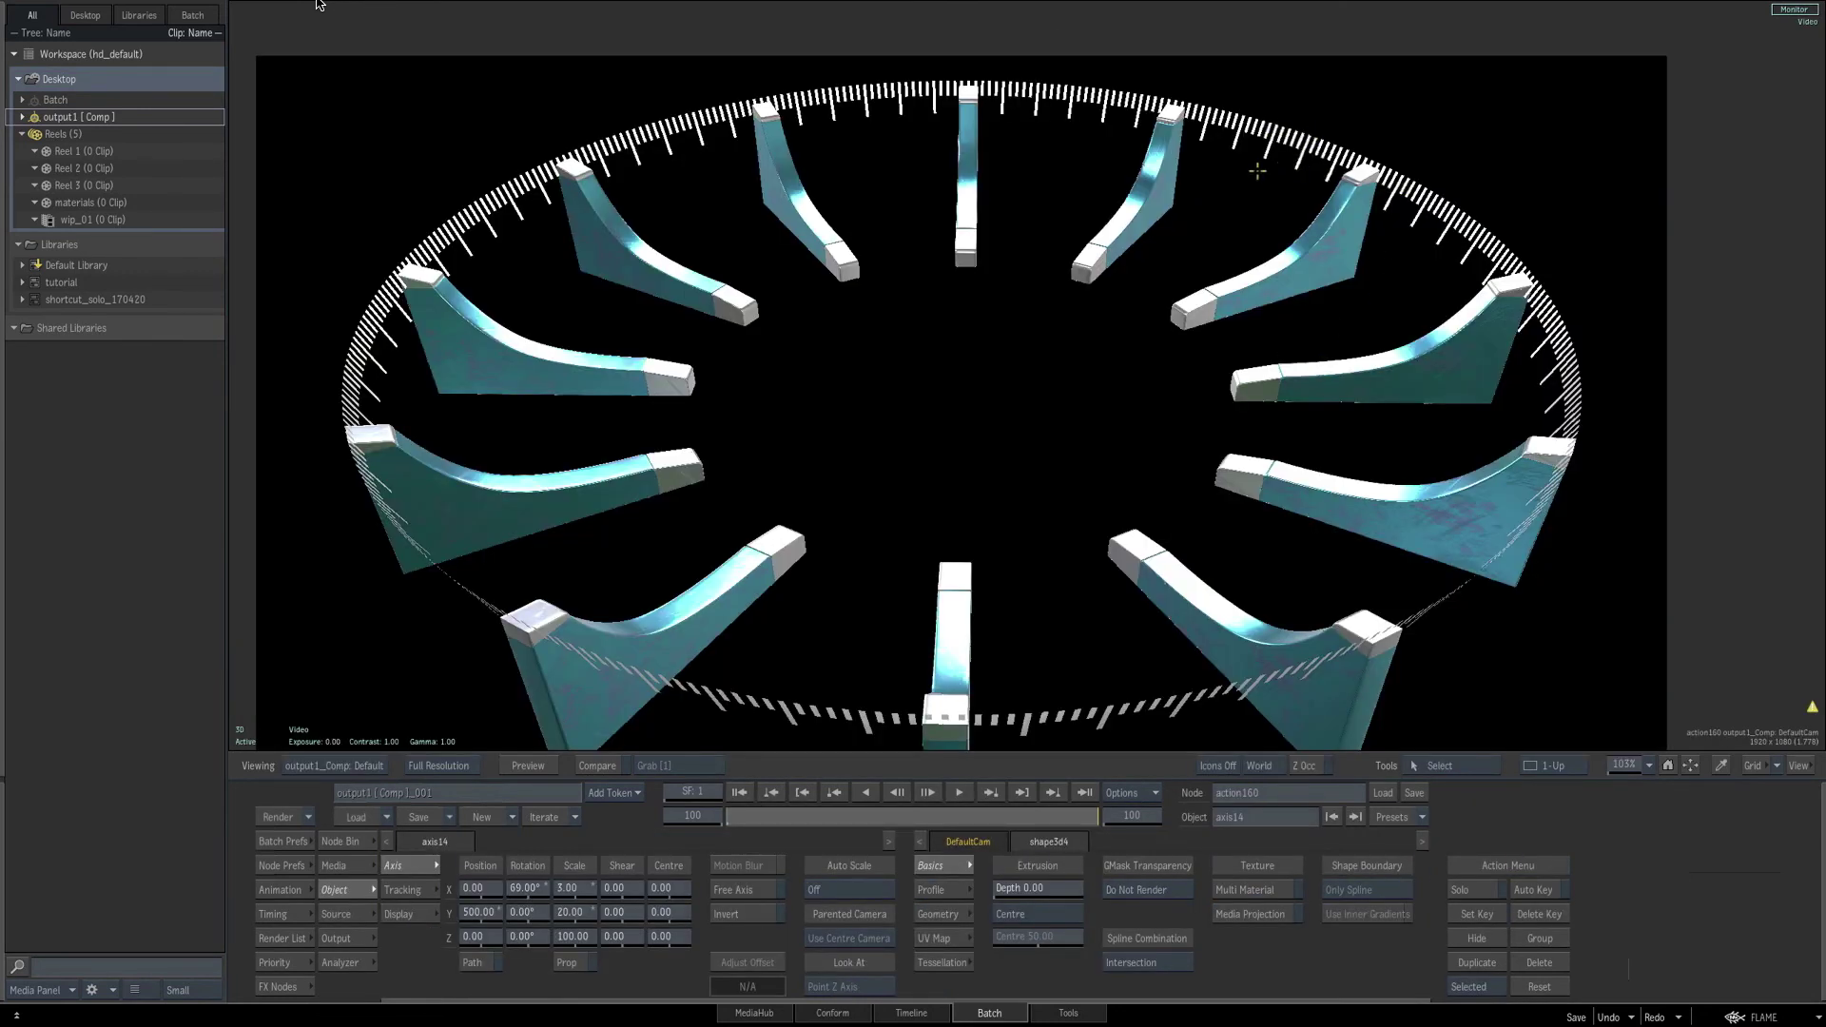
# Duplicate the large ticks' replica2 branch with all its child nodes and parent the copy to axis22.
pyautogui.press('F4')
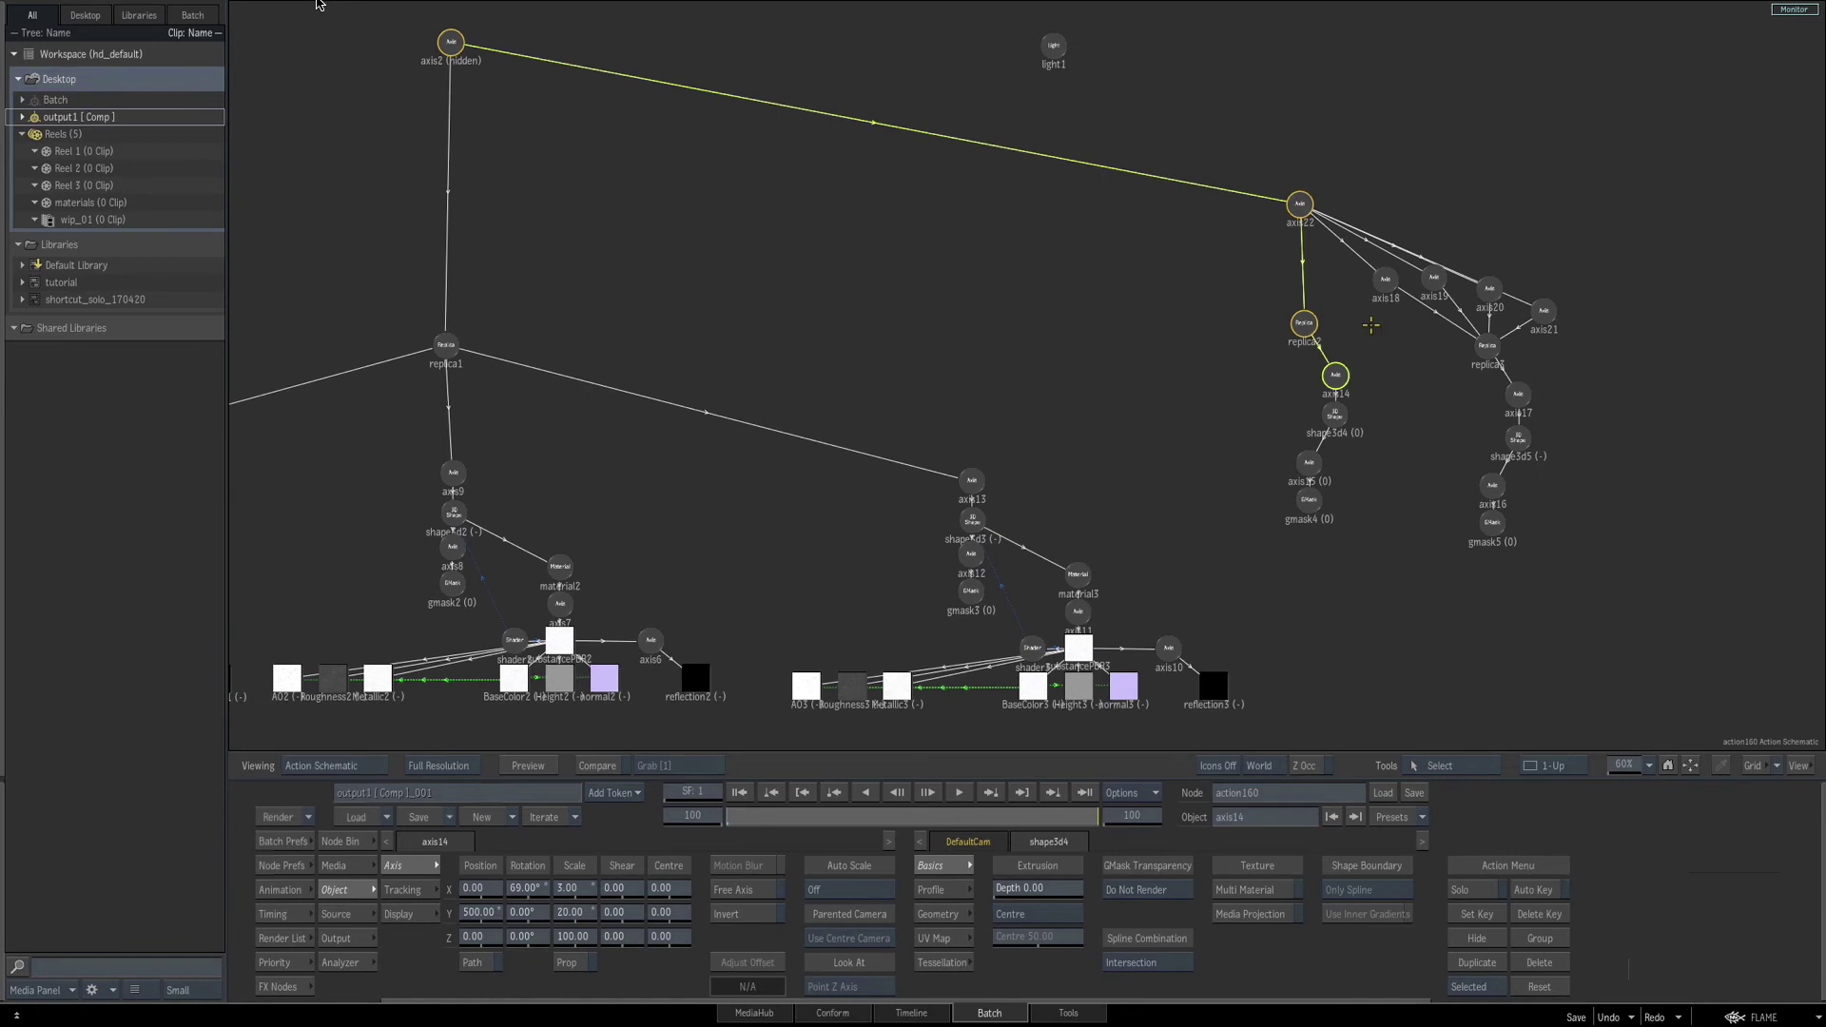
pyautogui.moveTo(1301, 328); pyautogui.dragTo(1296, 326)
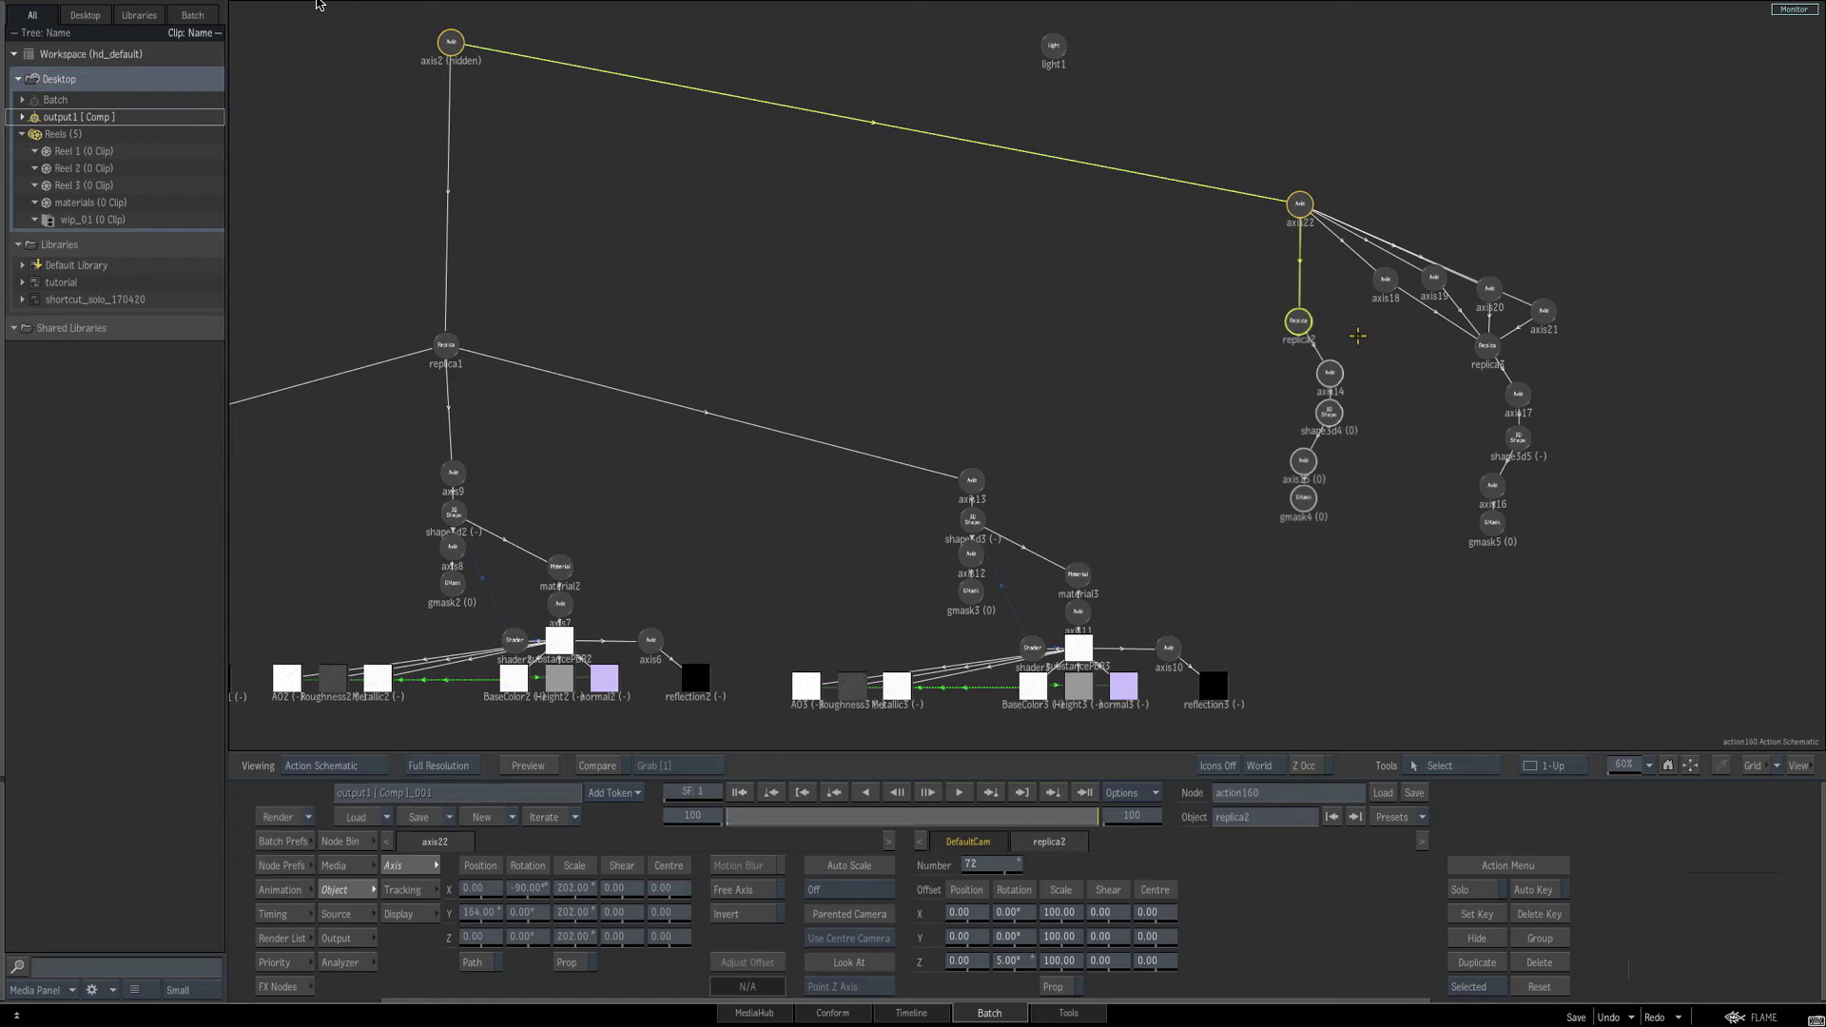
pyautogui.hotkey('ctrl', 'v')
pyautogui.moveTo(1357, 326); pyautogui.dragTo(1682, 295)
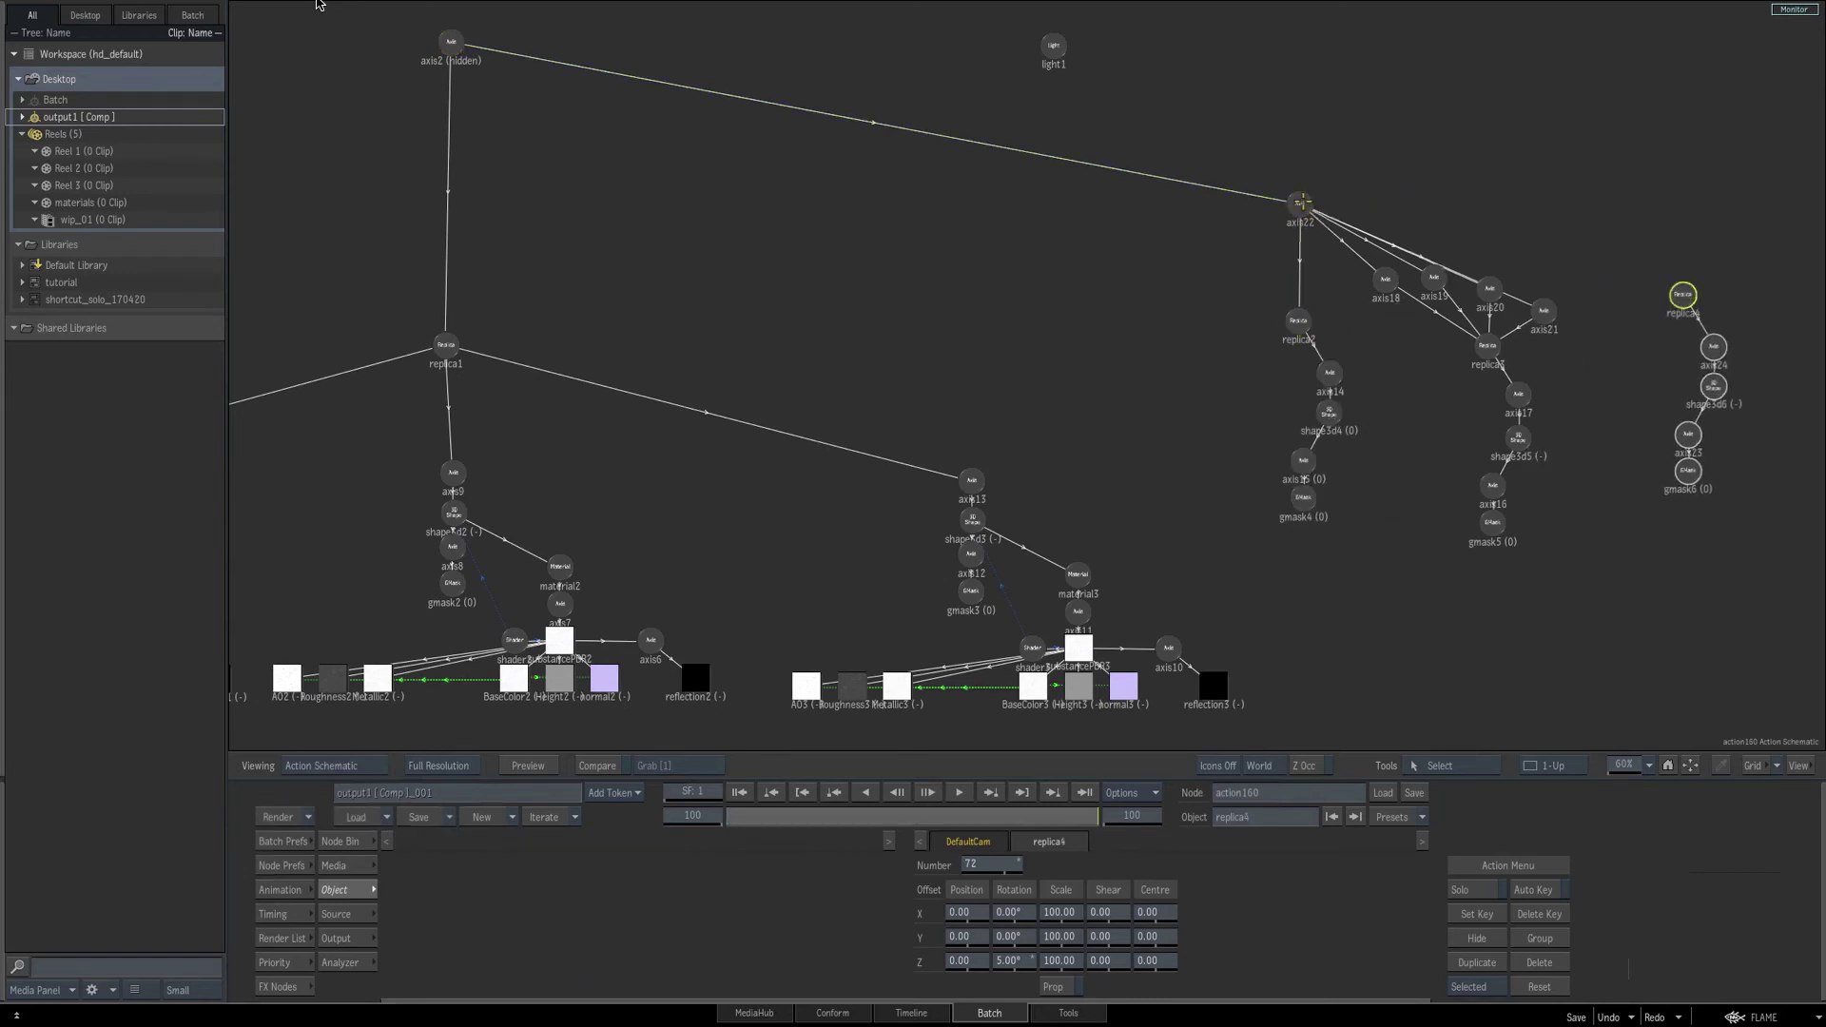
pyautogui.moveTo(1303, 201); pyautogui.dragTo(1699, 300)
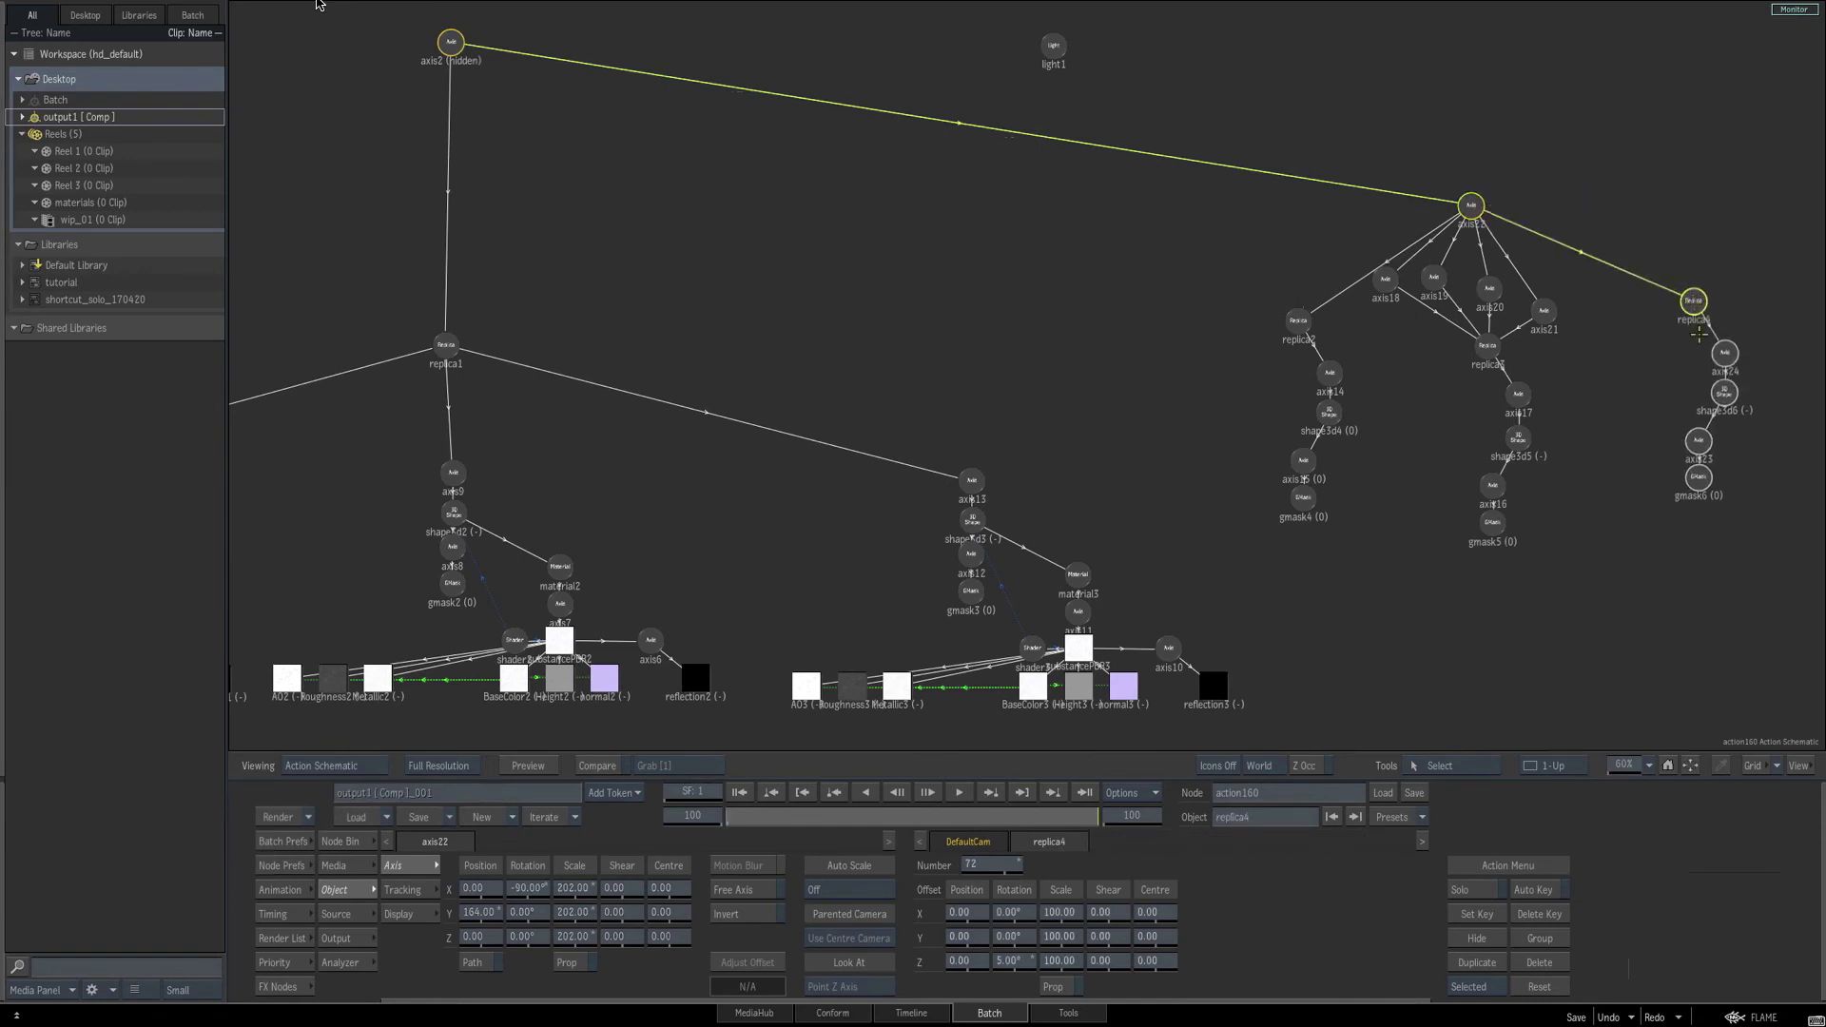
pyautogui.press('F4')
pyautogui.press('Escape')
# Try an X rotation of 90 degrees and a Y position of 450 on axis24, the copied ticks' shape axis.
pyautogui.click(1724, 361)
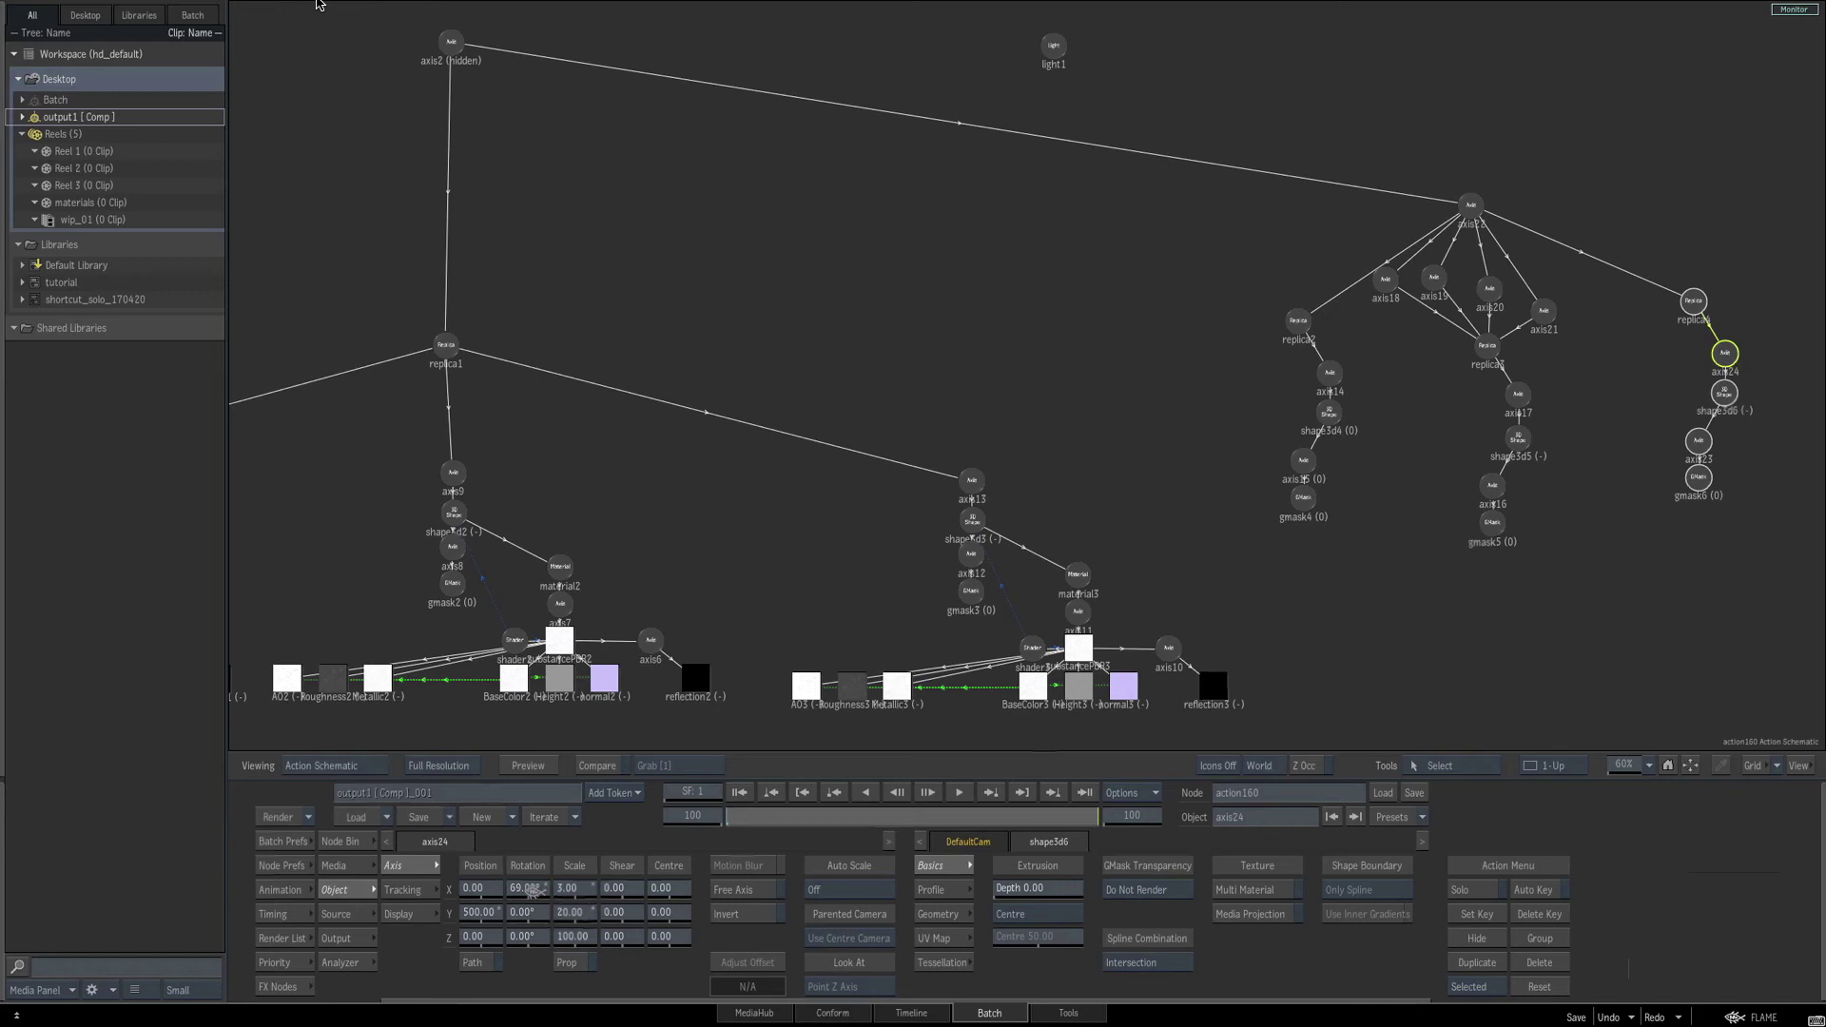
pyautogui.press('F4')
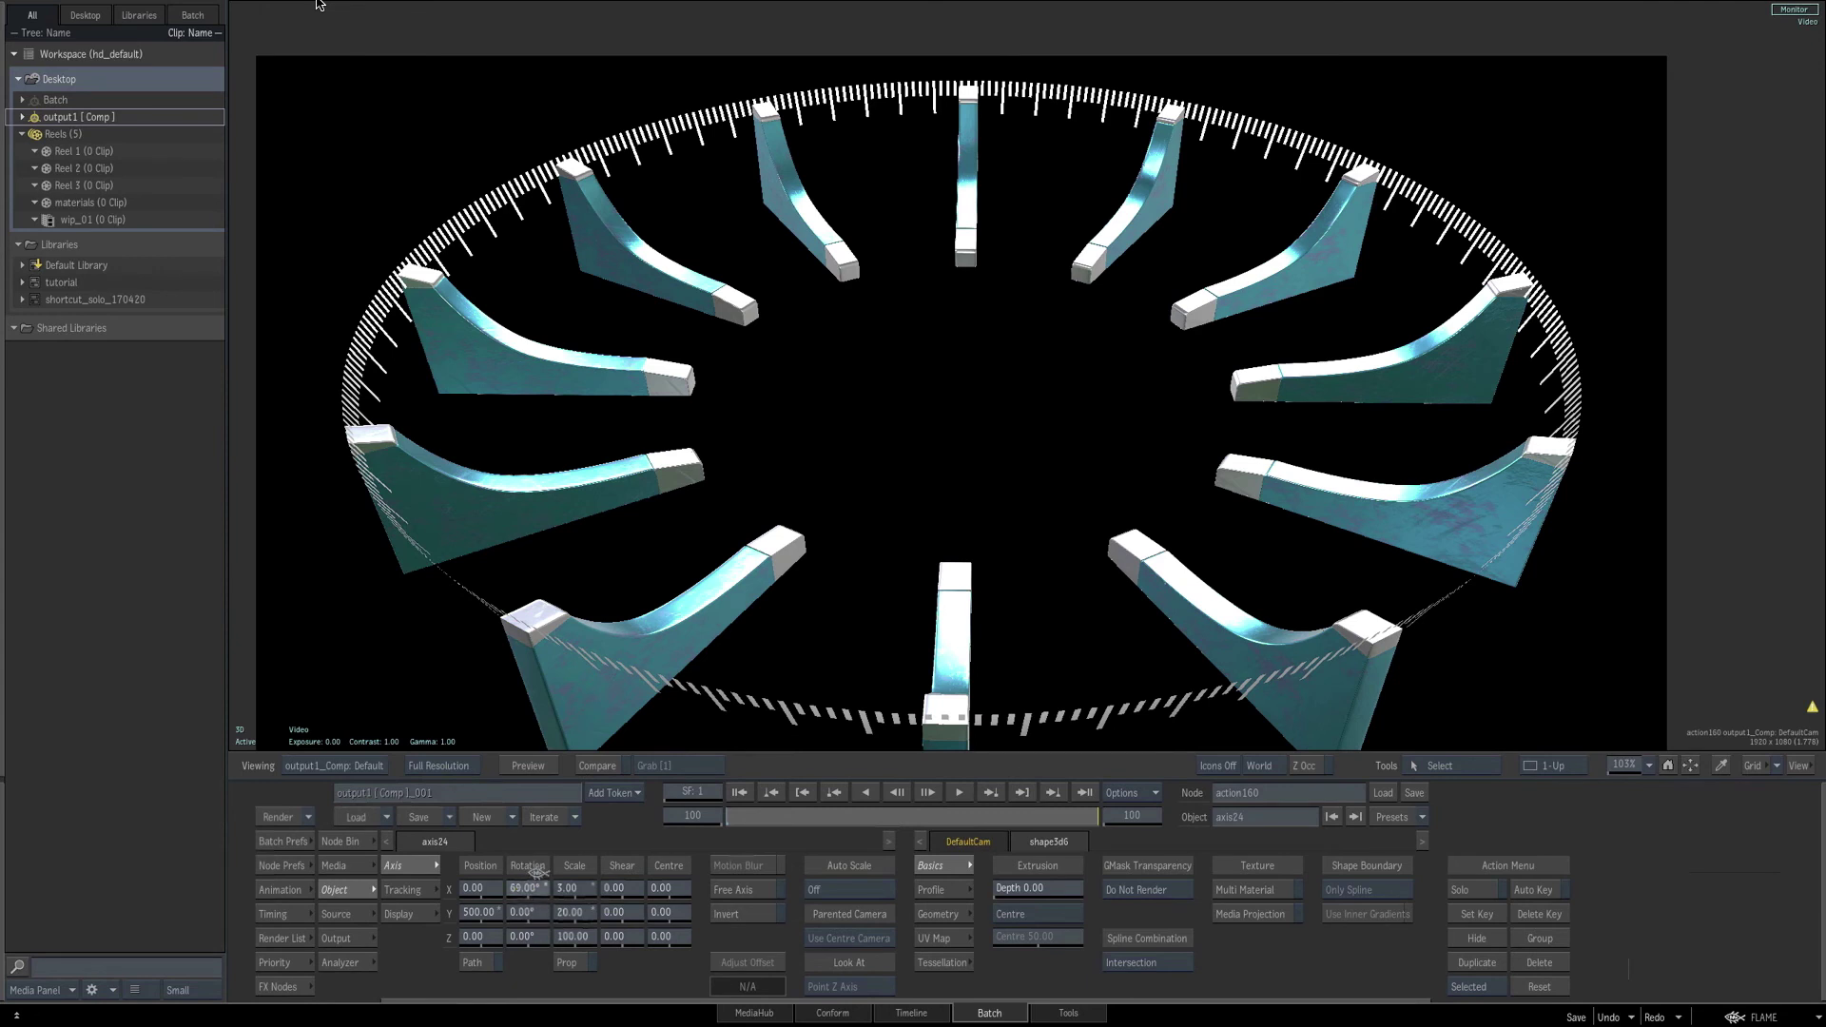
pyautogui.click(532, 887)
pyautogui.press('Return')
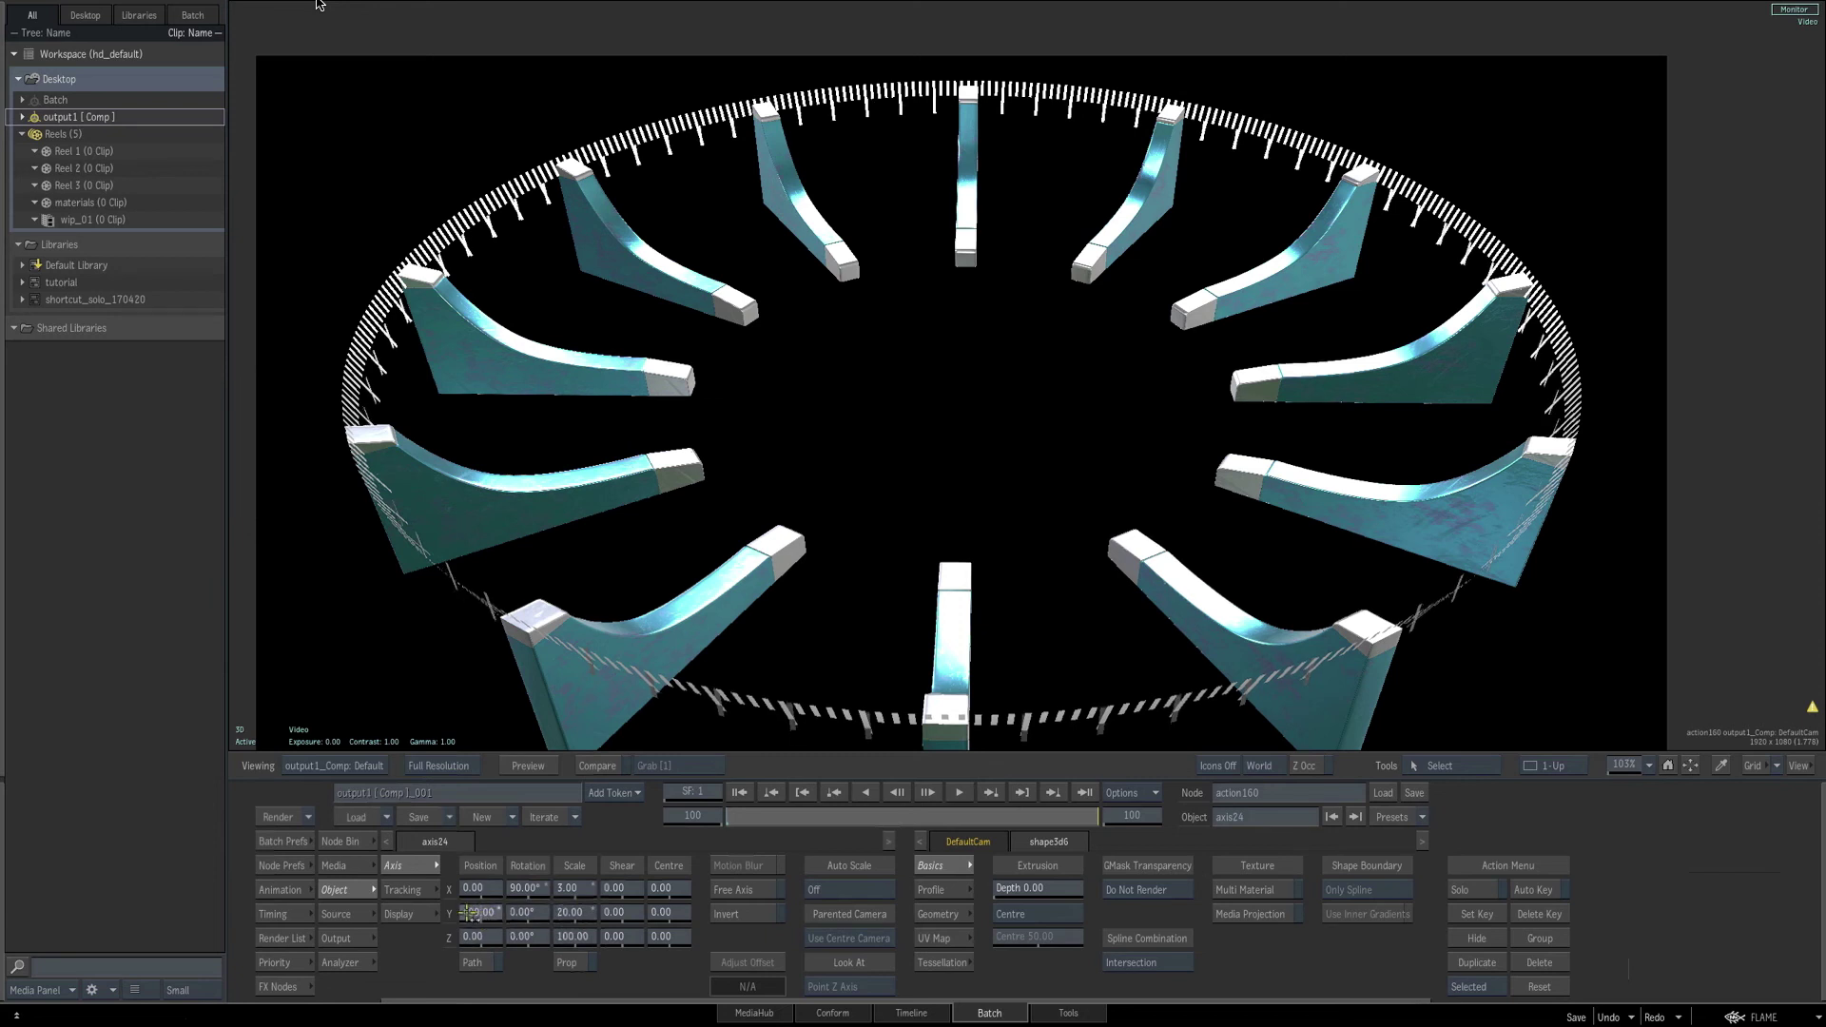
pyautogui.moveTo(471, 912); pyautogui.dragTo(556, 912)
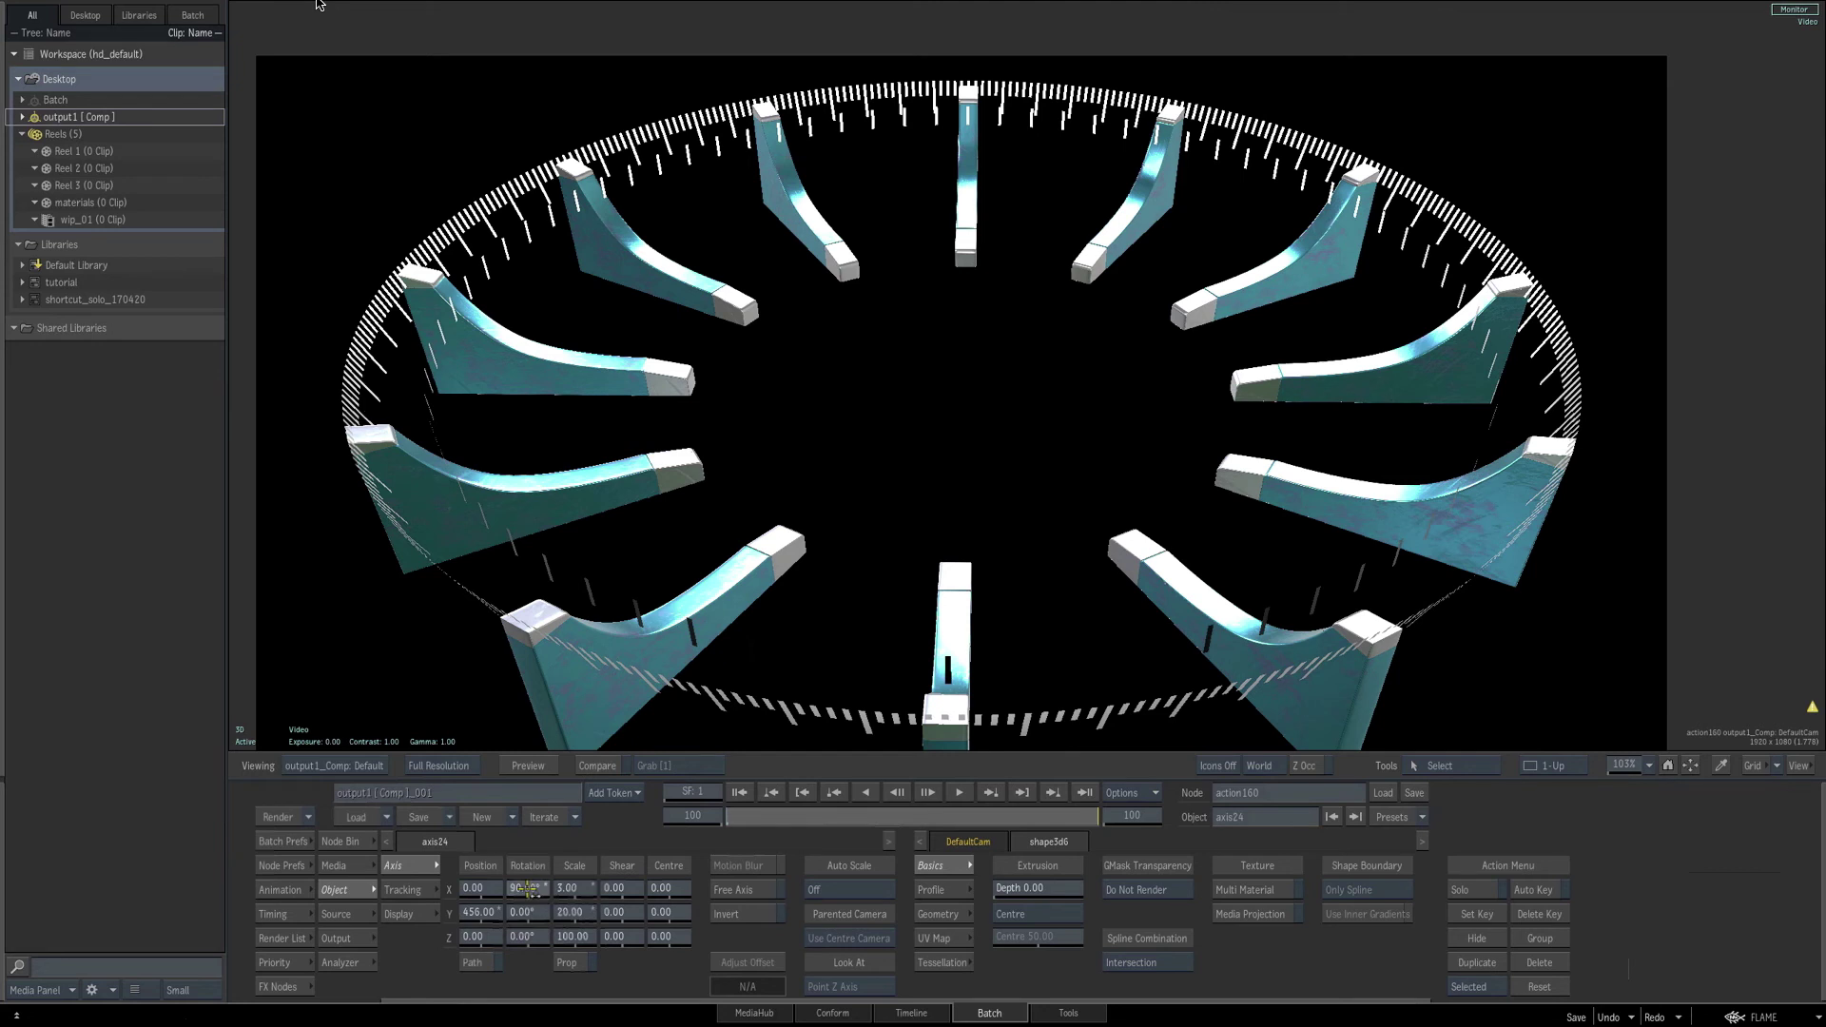
# Set axis24's X rotation to 0, Y position to 252 and Z position to -110 to form an inner tick ring.
pyautogui.click(529, 890)
pyautogui.write('0')
pyautogui.press('Return')
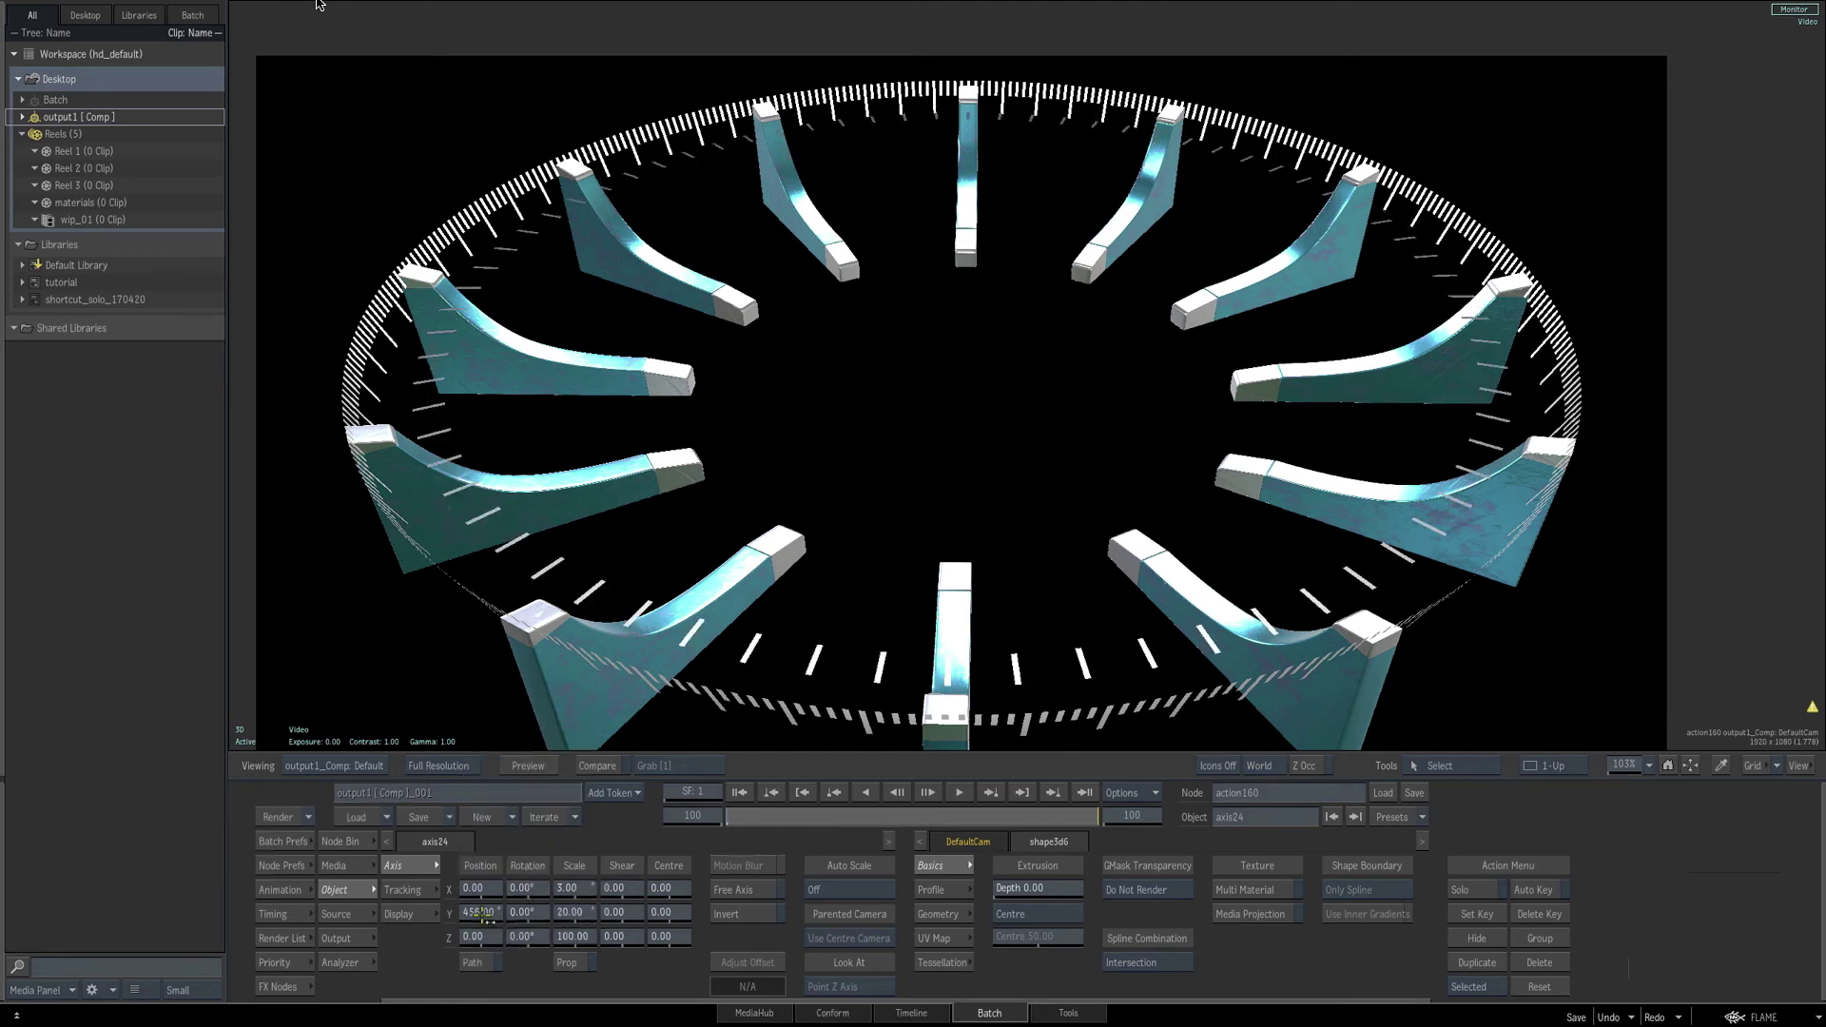
pyautogui.moveTo(487, 914); pyautogui.dragTo(425, 920)
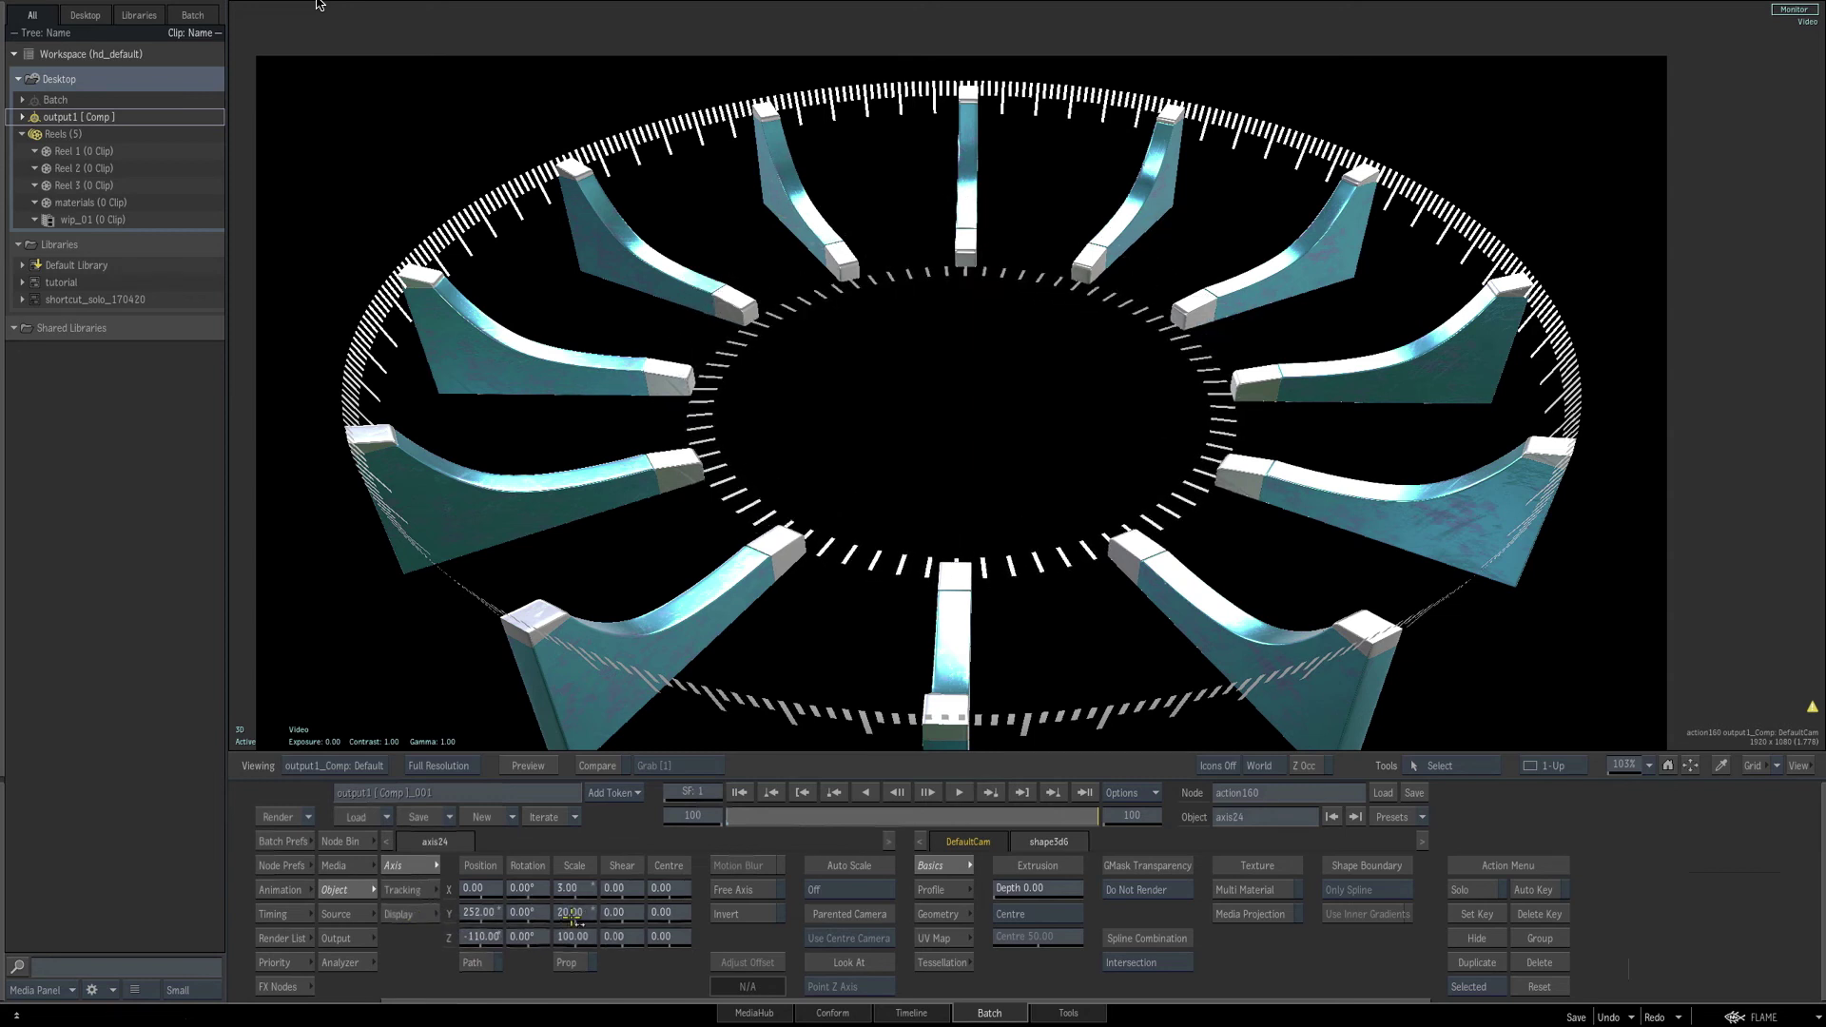
# Shorten the inner ring's ticks by setting axis24's Y scale to 10, and check the ring against replica4's settings.
pyautogui.click(574, 887)
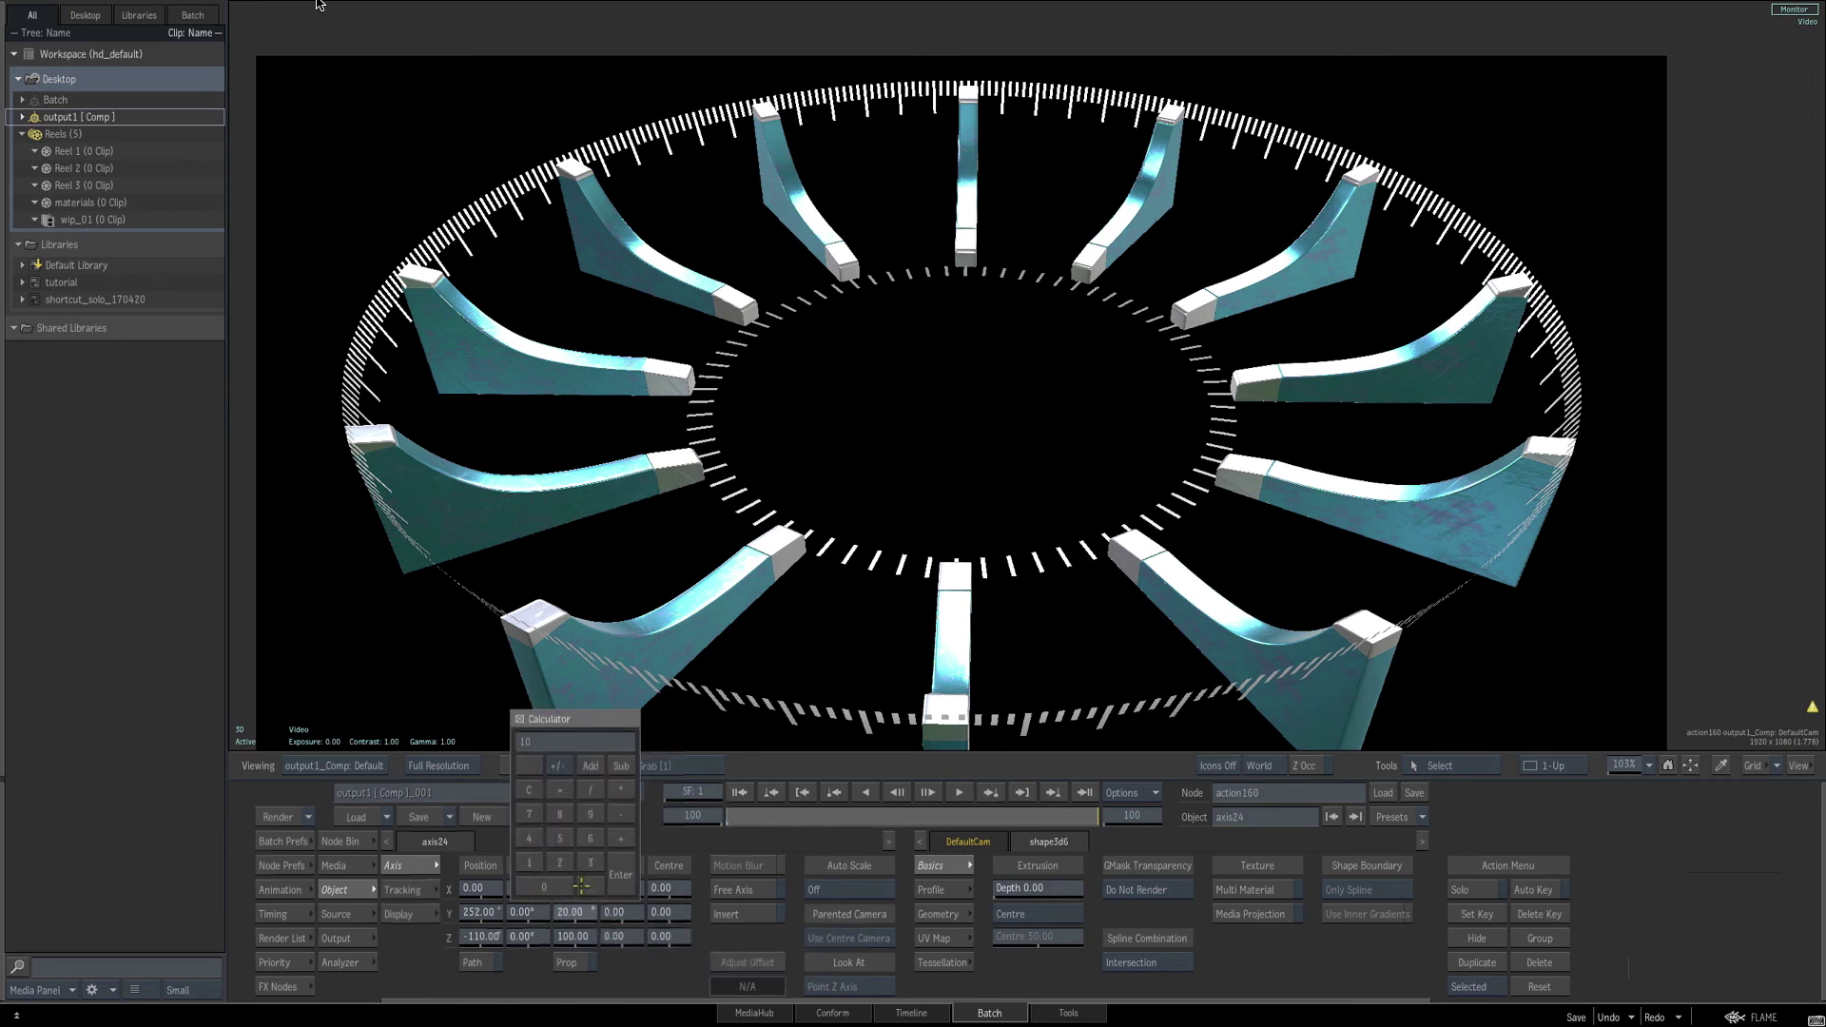
pyautogui.press('Return')
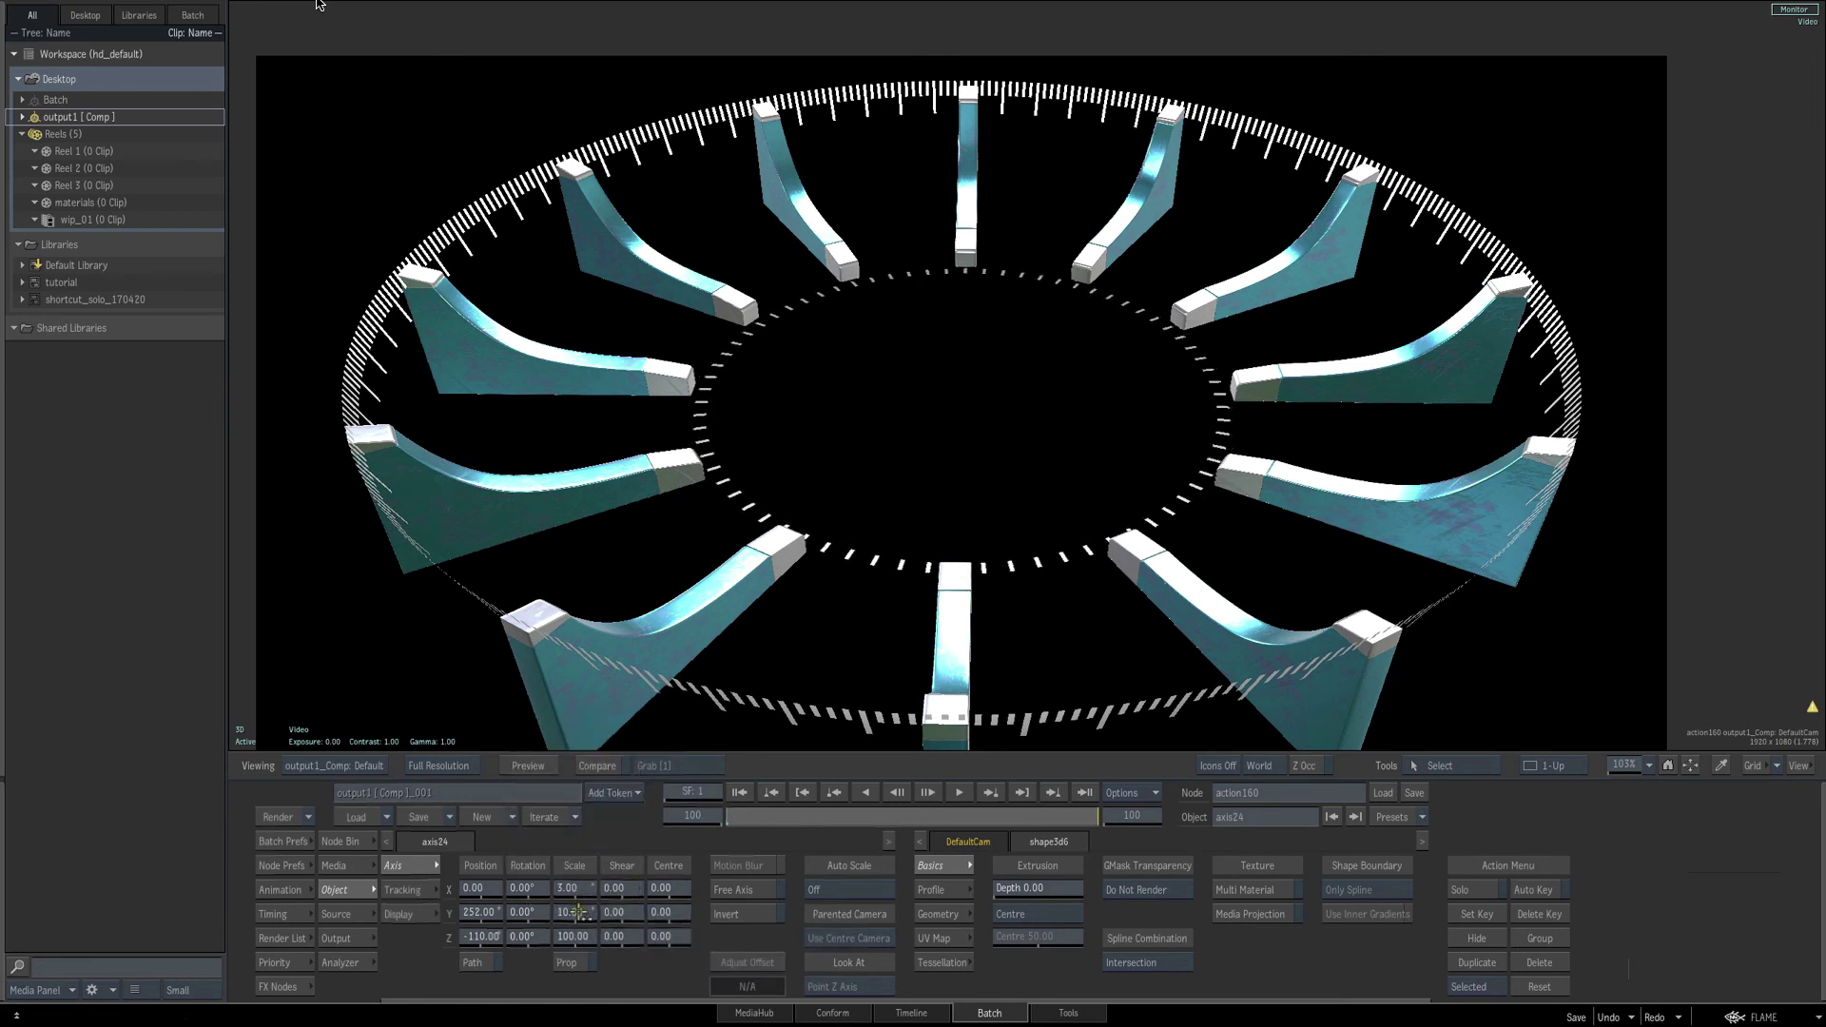
pyautogui.press('F4')
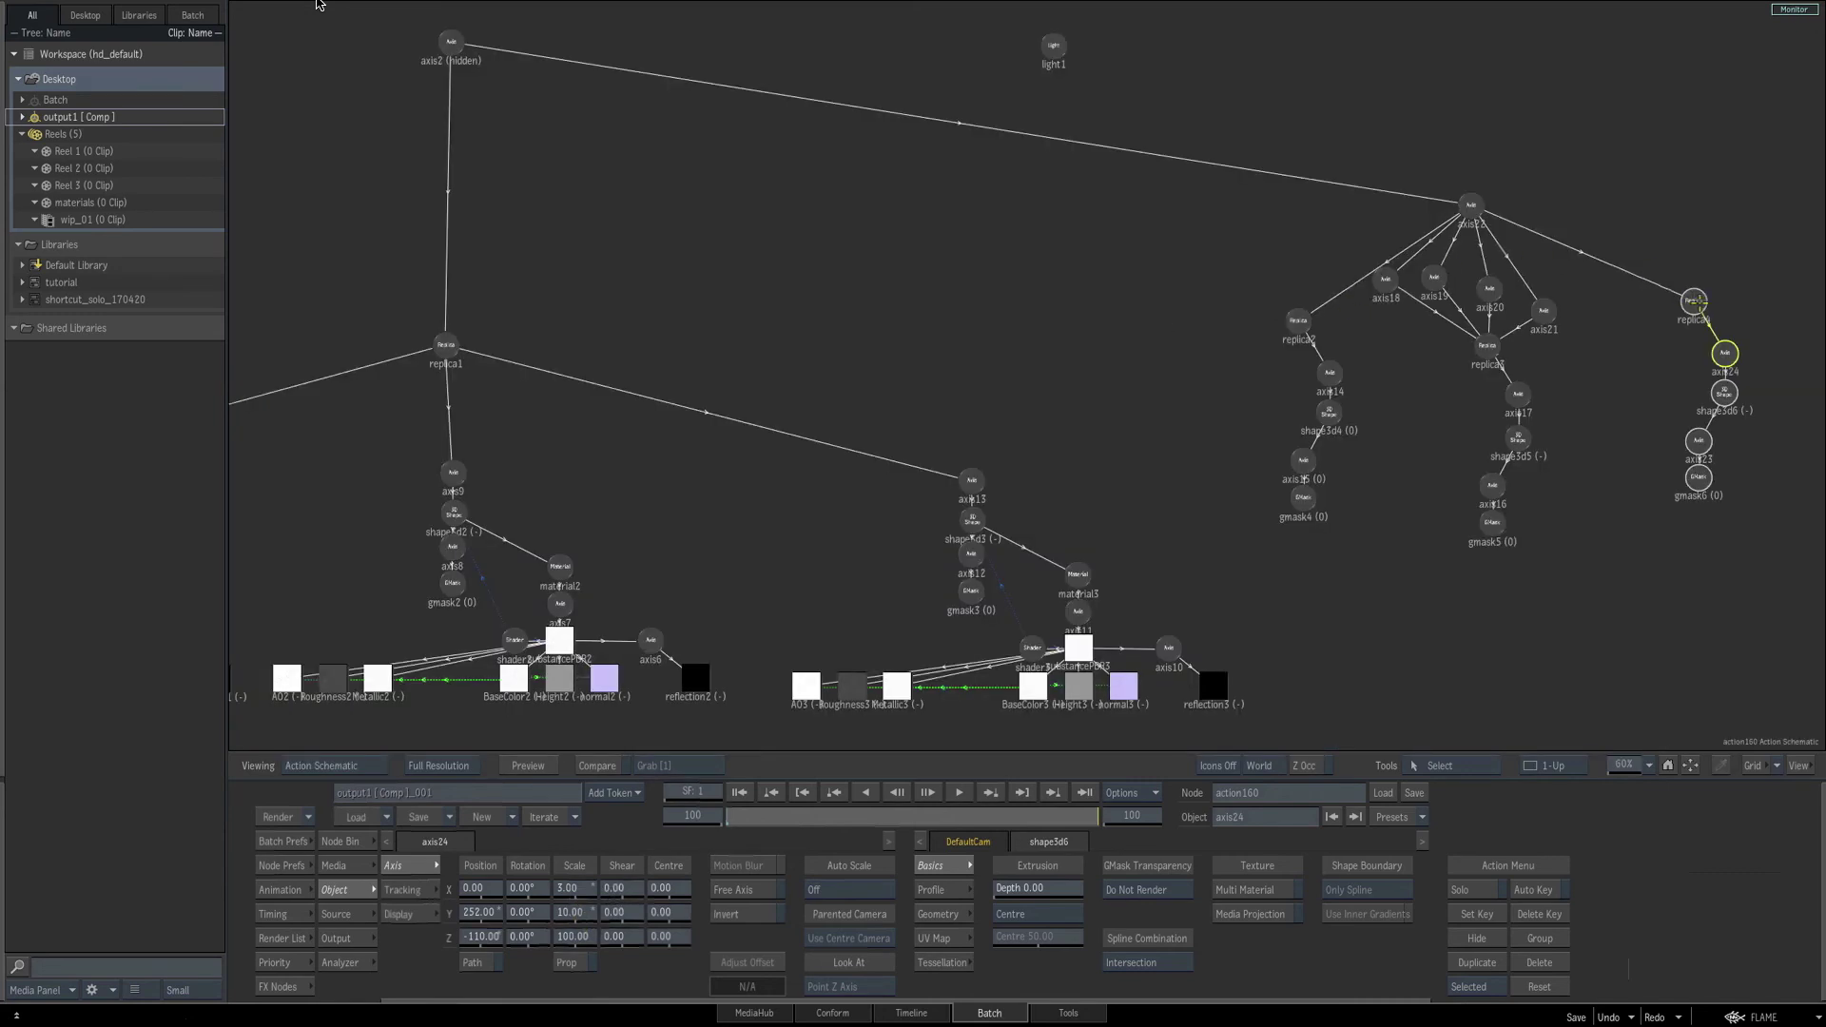
pyautogui.click(1699, 303)
pyautogui.press('F4')
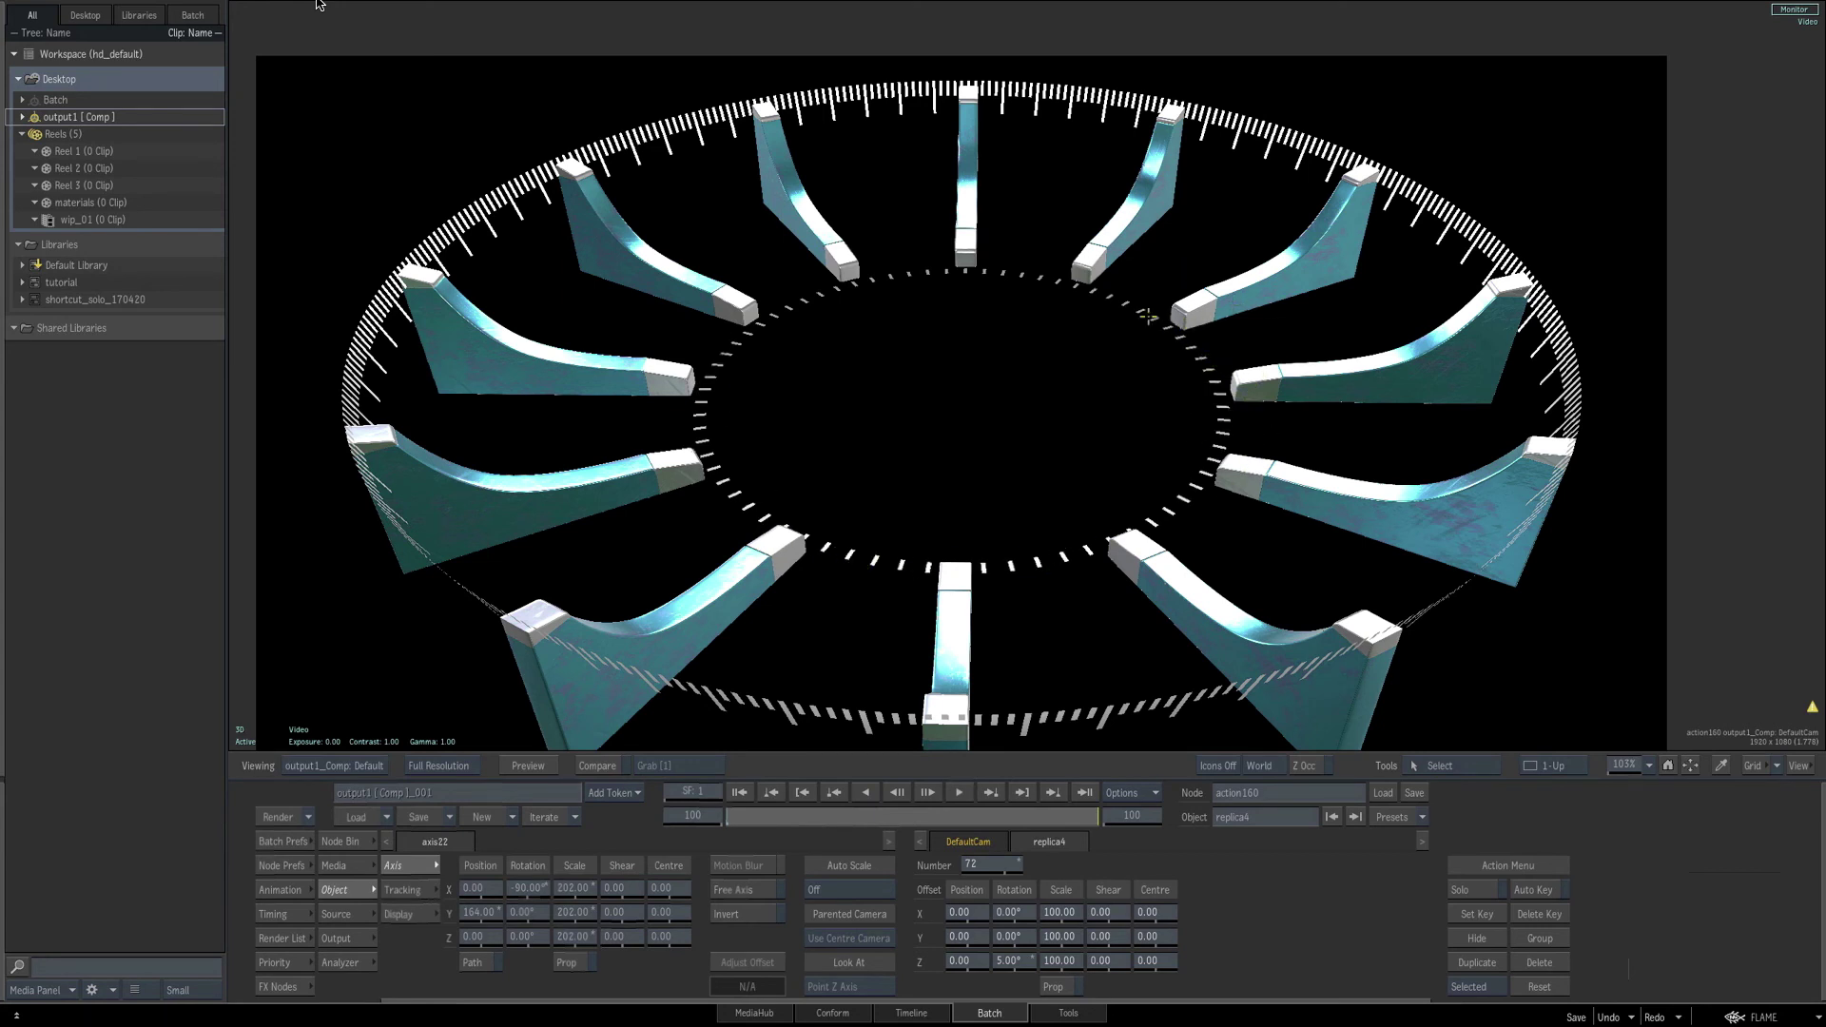
# Tilt the whole dial by setting the X rotation of axis2, its top parent axis, to 44 degrees.
pyautogui.press('F4')
pyautogui.click(451, 43)
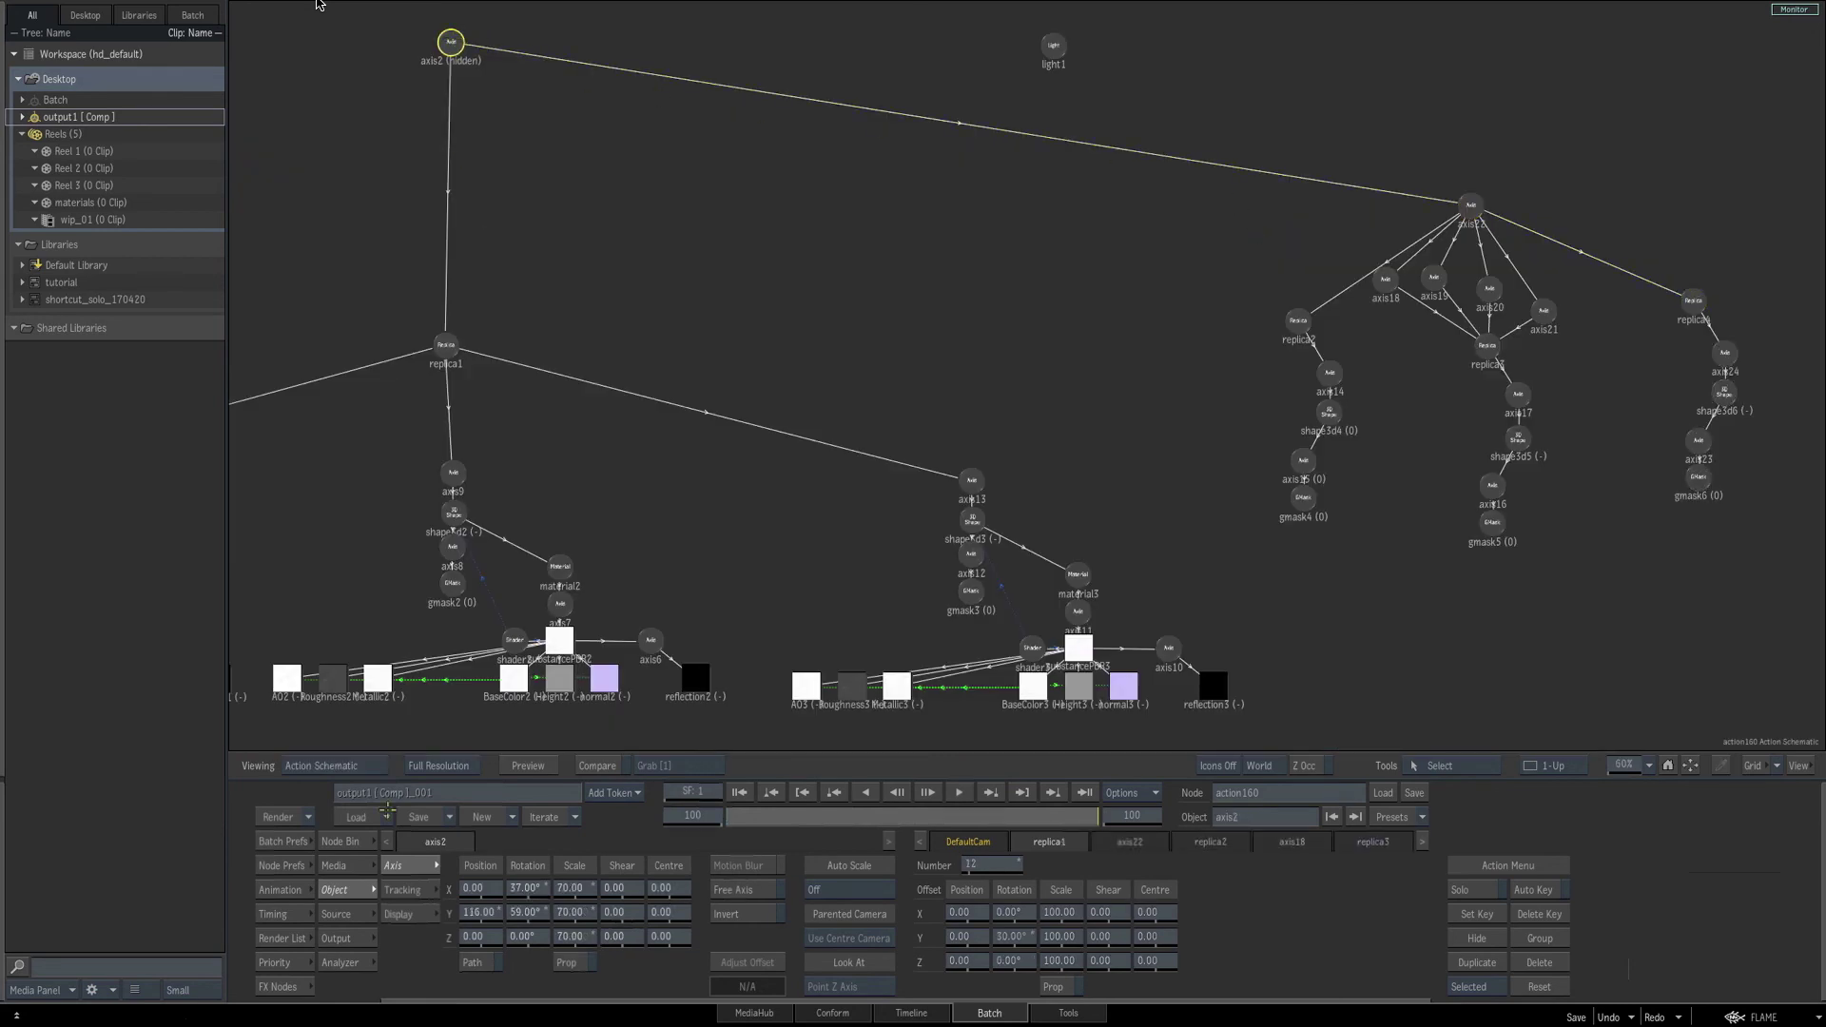
pyautogui.press('F1')
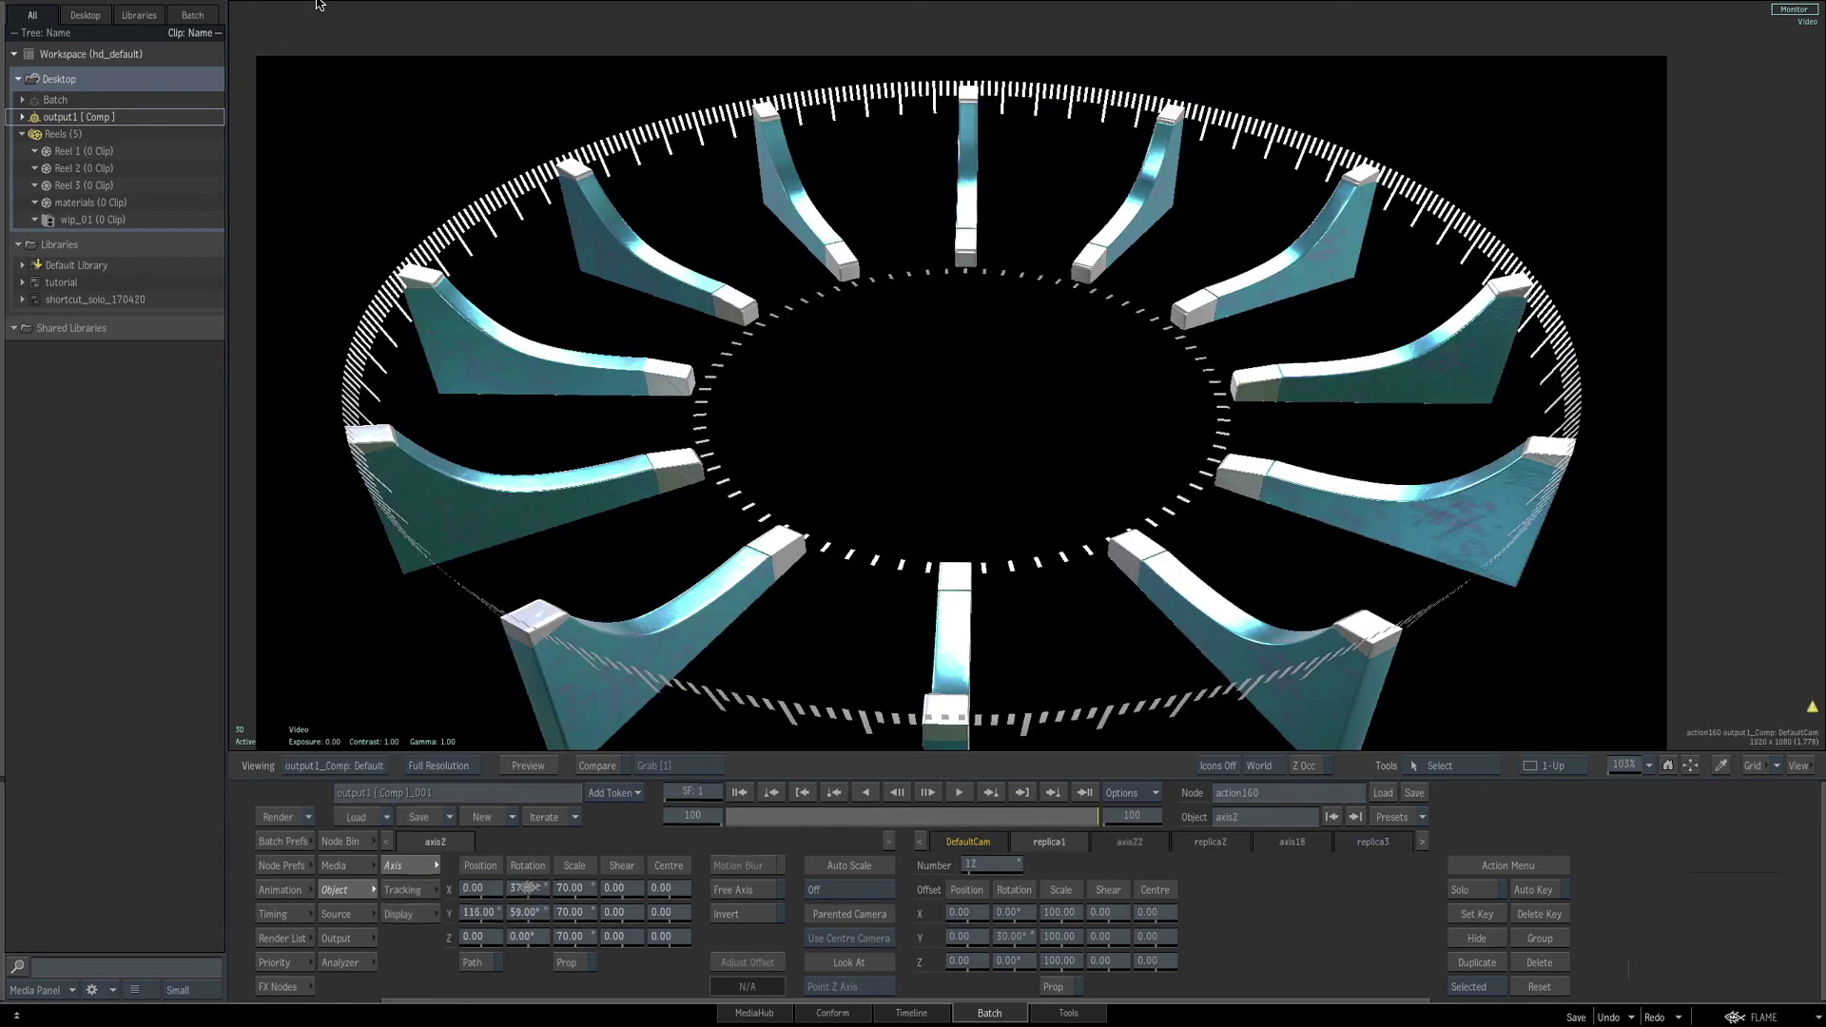
pyautogui.moveTo(522, 889); pyautogui.dragTo(531, 885)
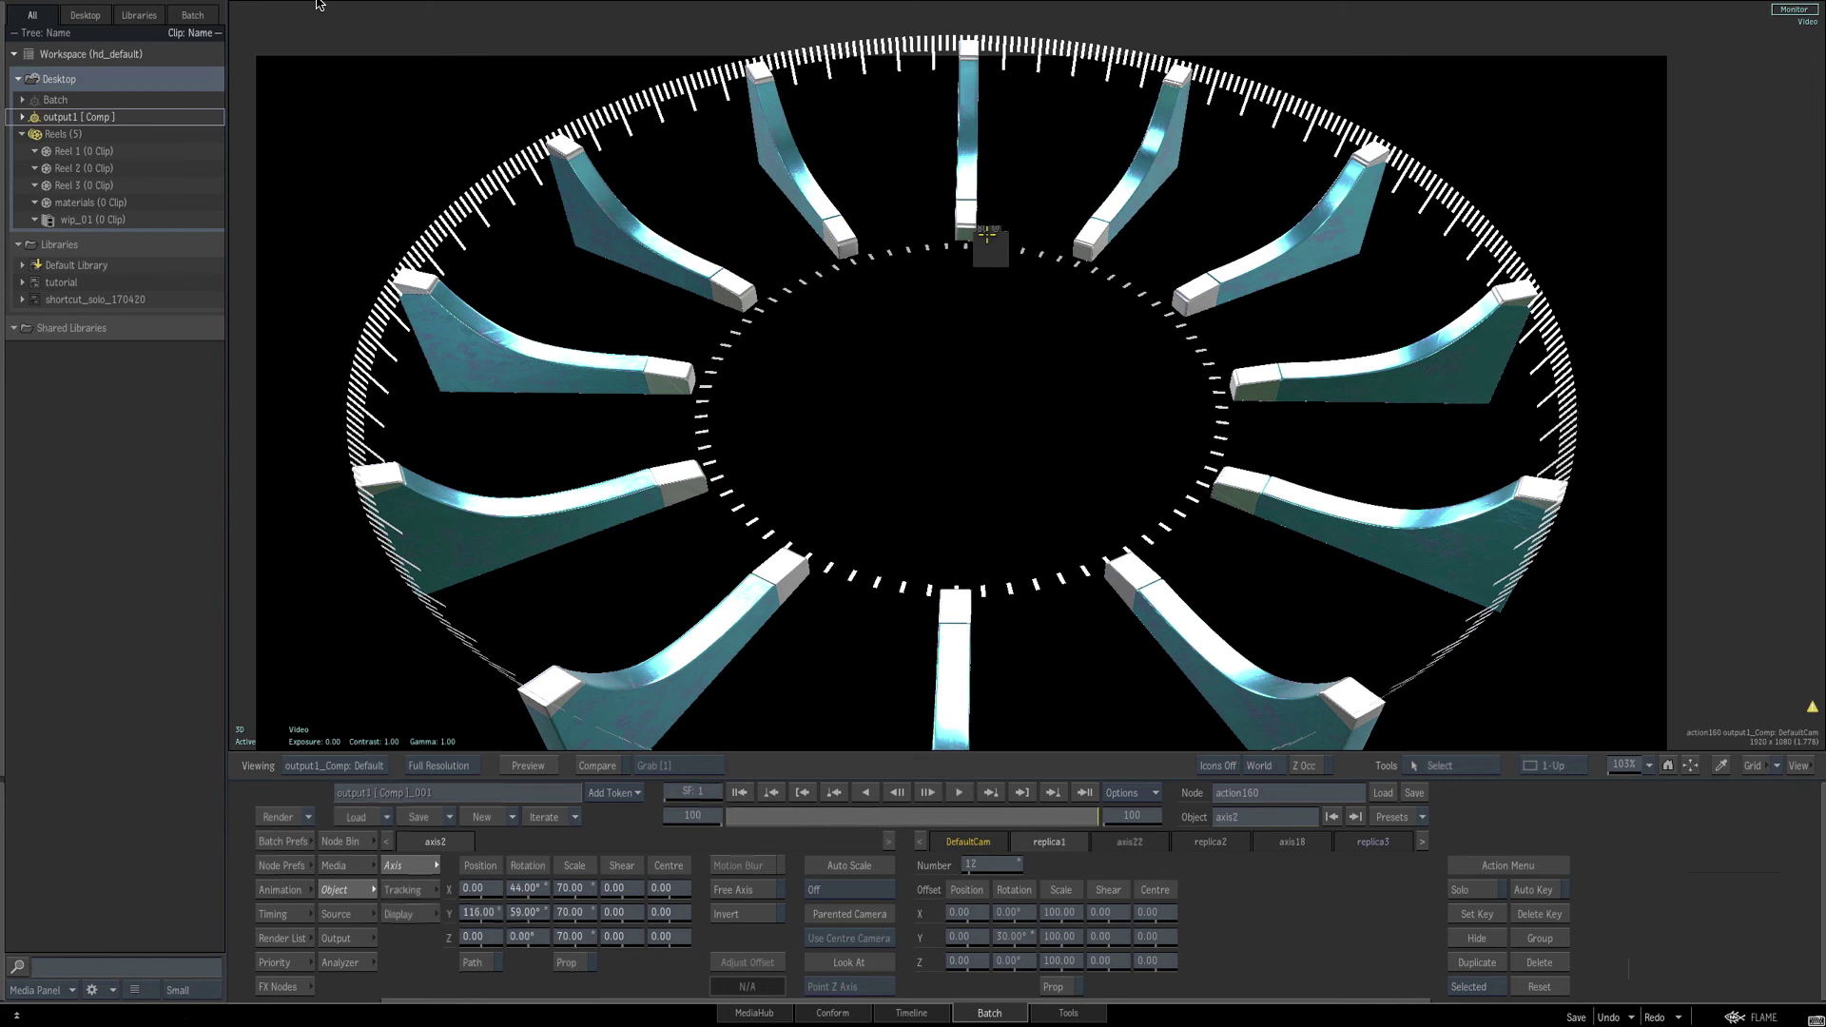
# Add a new Axis node to the Action schematic, just below replica1 between the axis1 and axis9 branches.
pyautogui.press('Escape')
pyautogui.moveTo(1198, 457); pyautogui.dragTo(1650, 352)
pyautogui.click(340, 841)
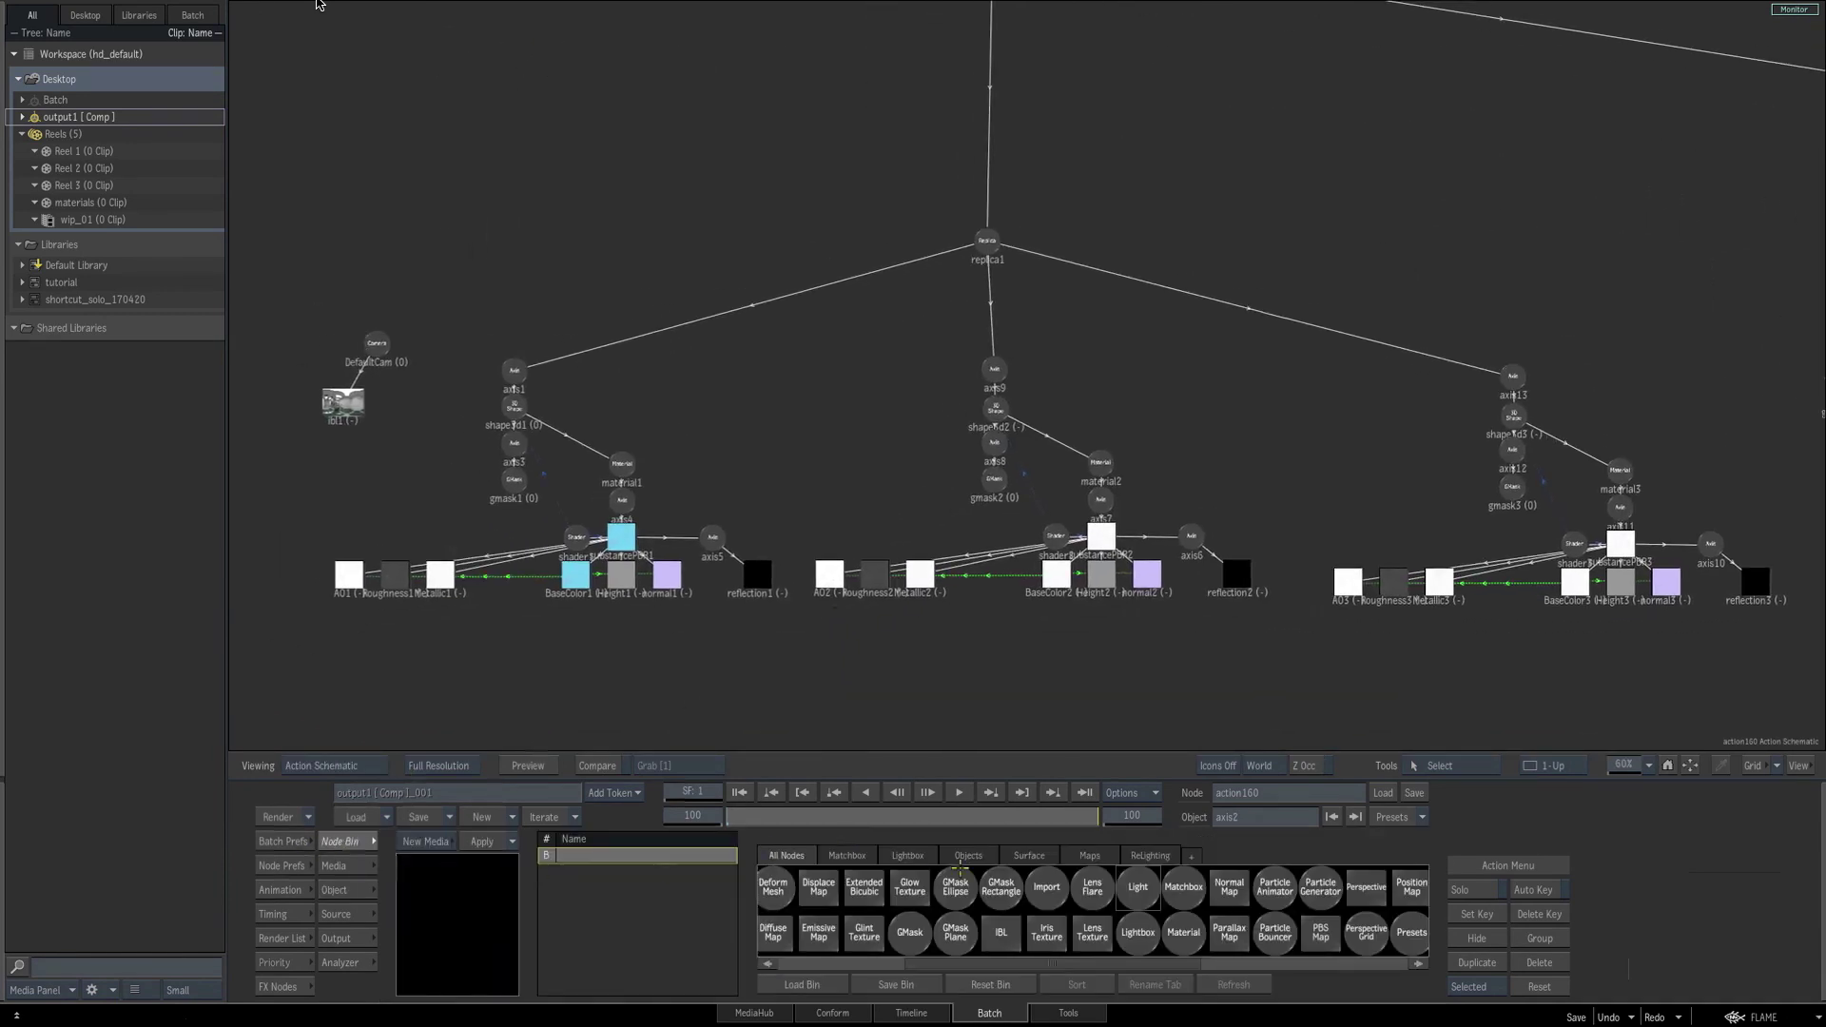
pyautogui.moveTo(930, 892); pyautogui.dragTo(918, 361)
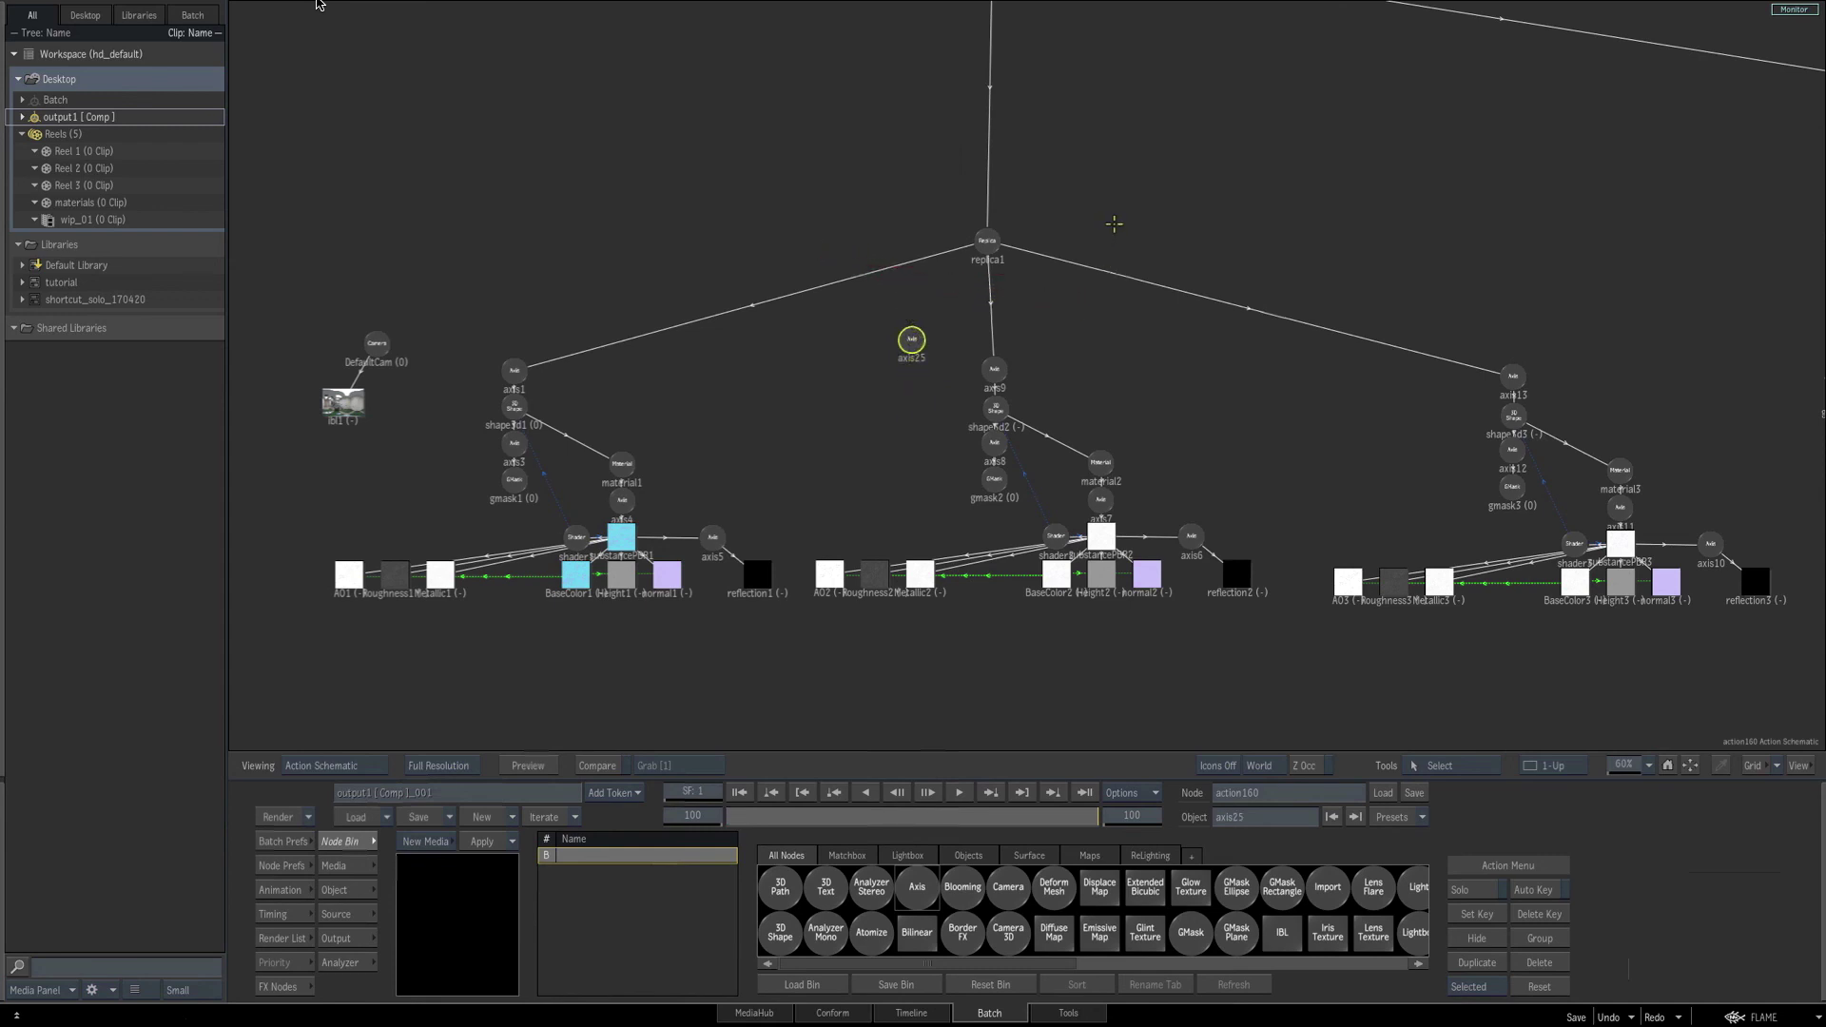
# Insert axis25 between replica1 and the axis1, axis9 and axis13 branches so it parents all three shapes.
pyautogui.moveTo(1122, 222); pyautogui.dragTo(1040, 305)
pyautogui.moveTo(986, 245); pyautogui.dragTo(932, 338)
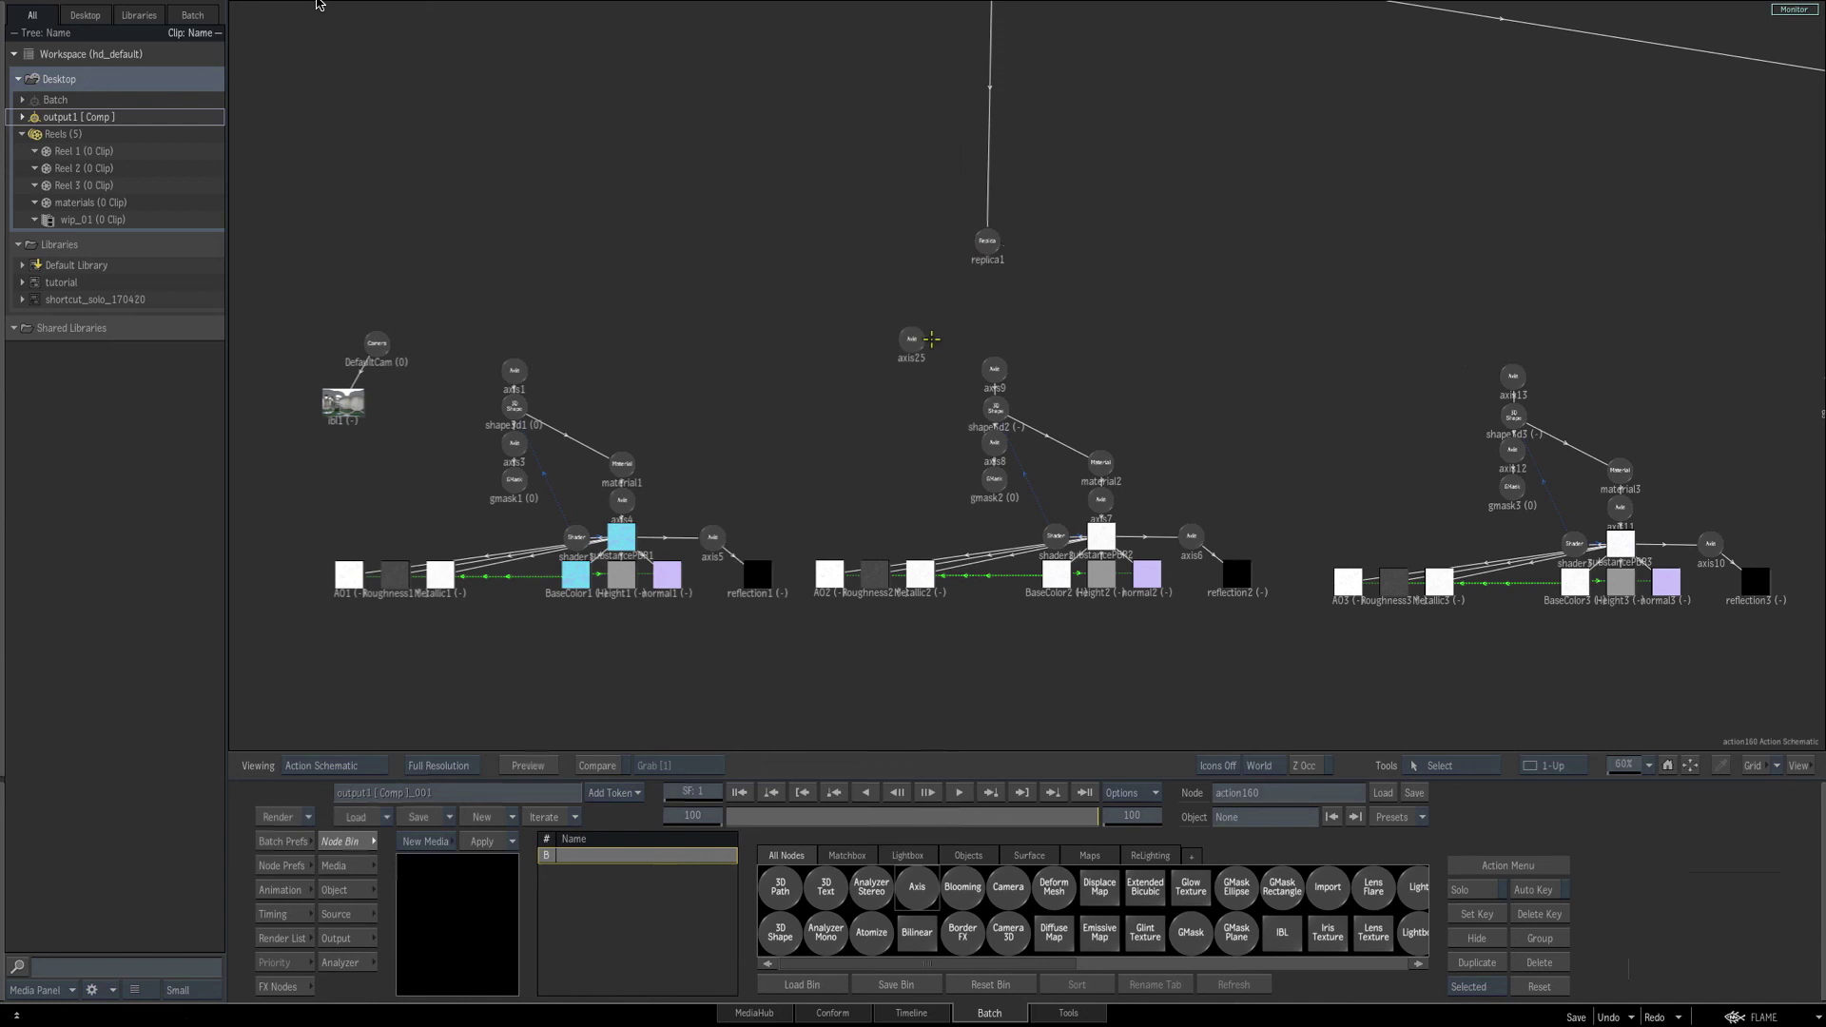
pyautogui.moveTo(911, 339); pyautogui.dragTo(979, 310)
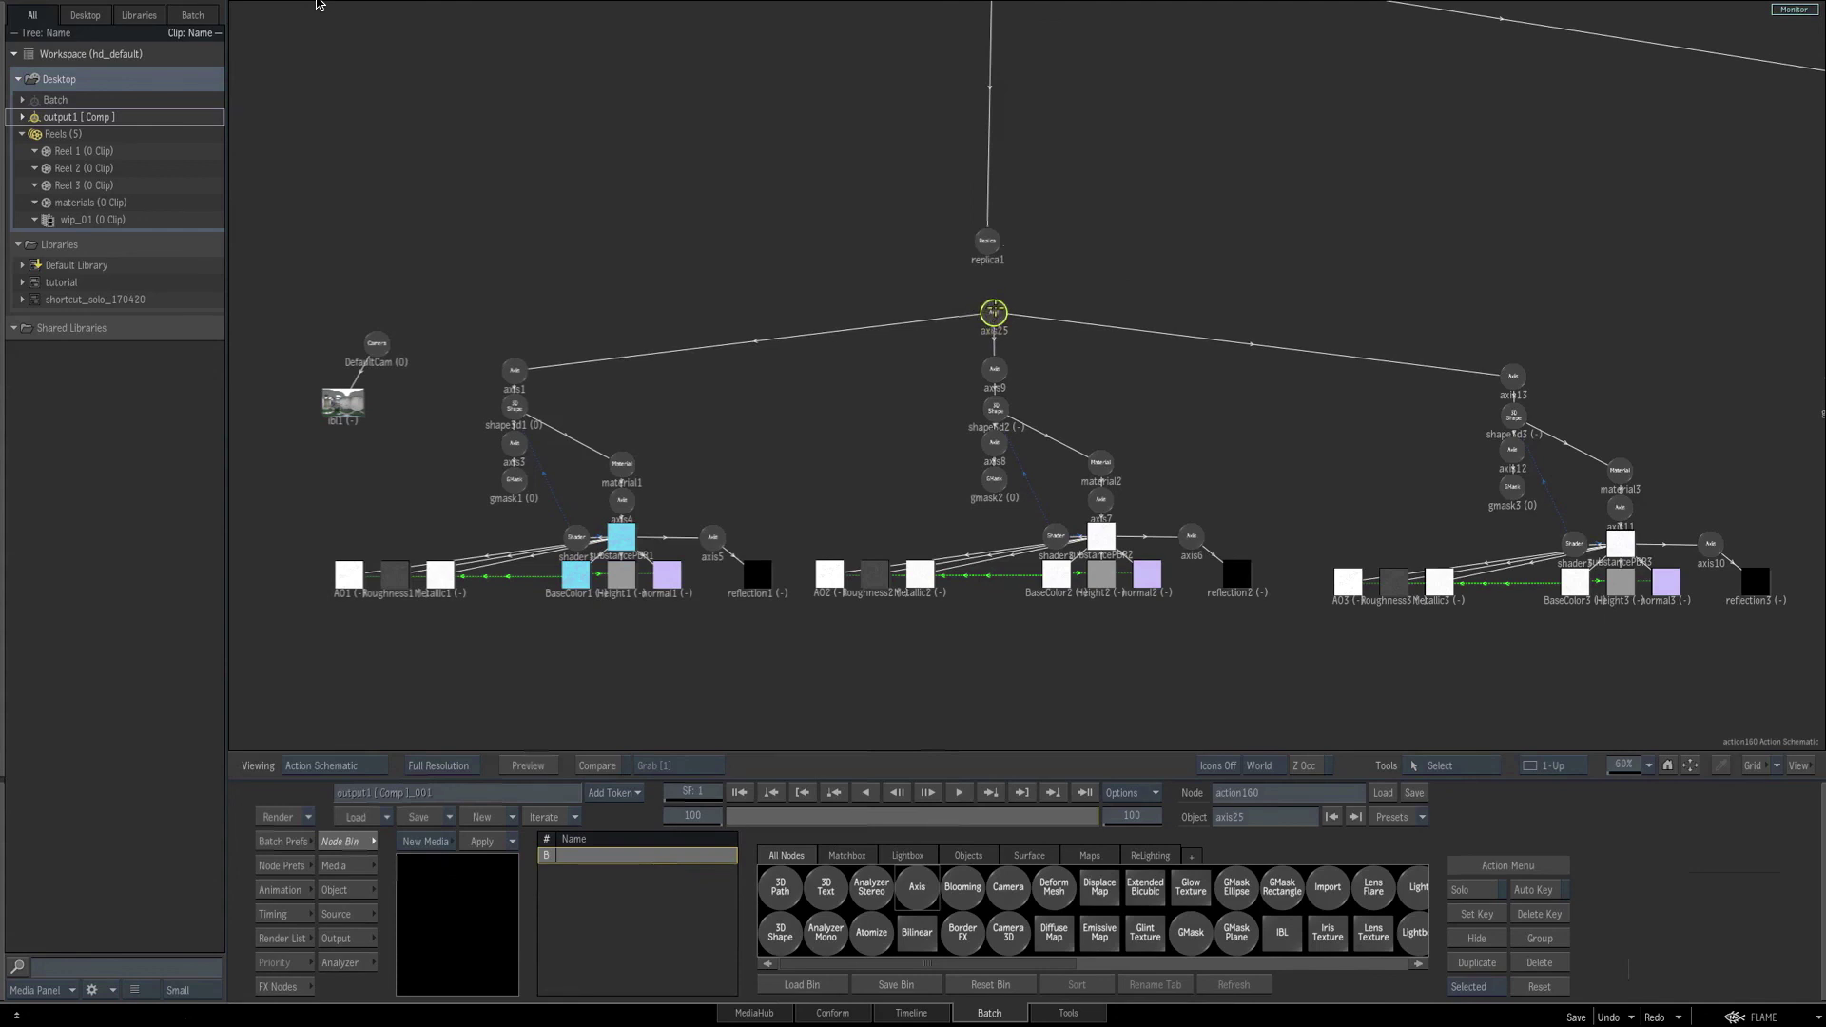
pyautogui.moveTo(992, 312)
pyautogui.mouseDown()
pyautogui.moveTo(972, 305)
pyautogui.moveTo(992, 310)
pyautogui.mouseUp()
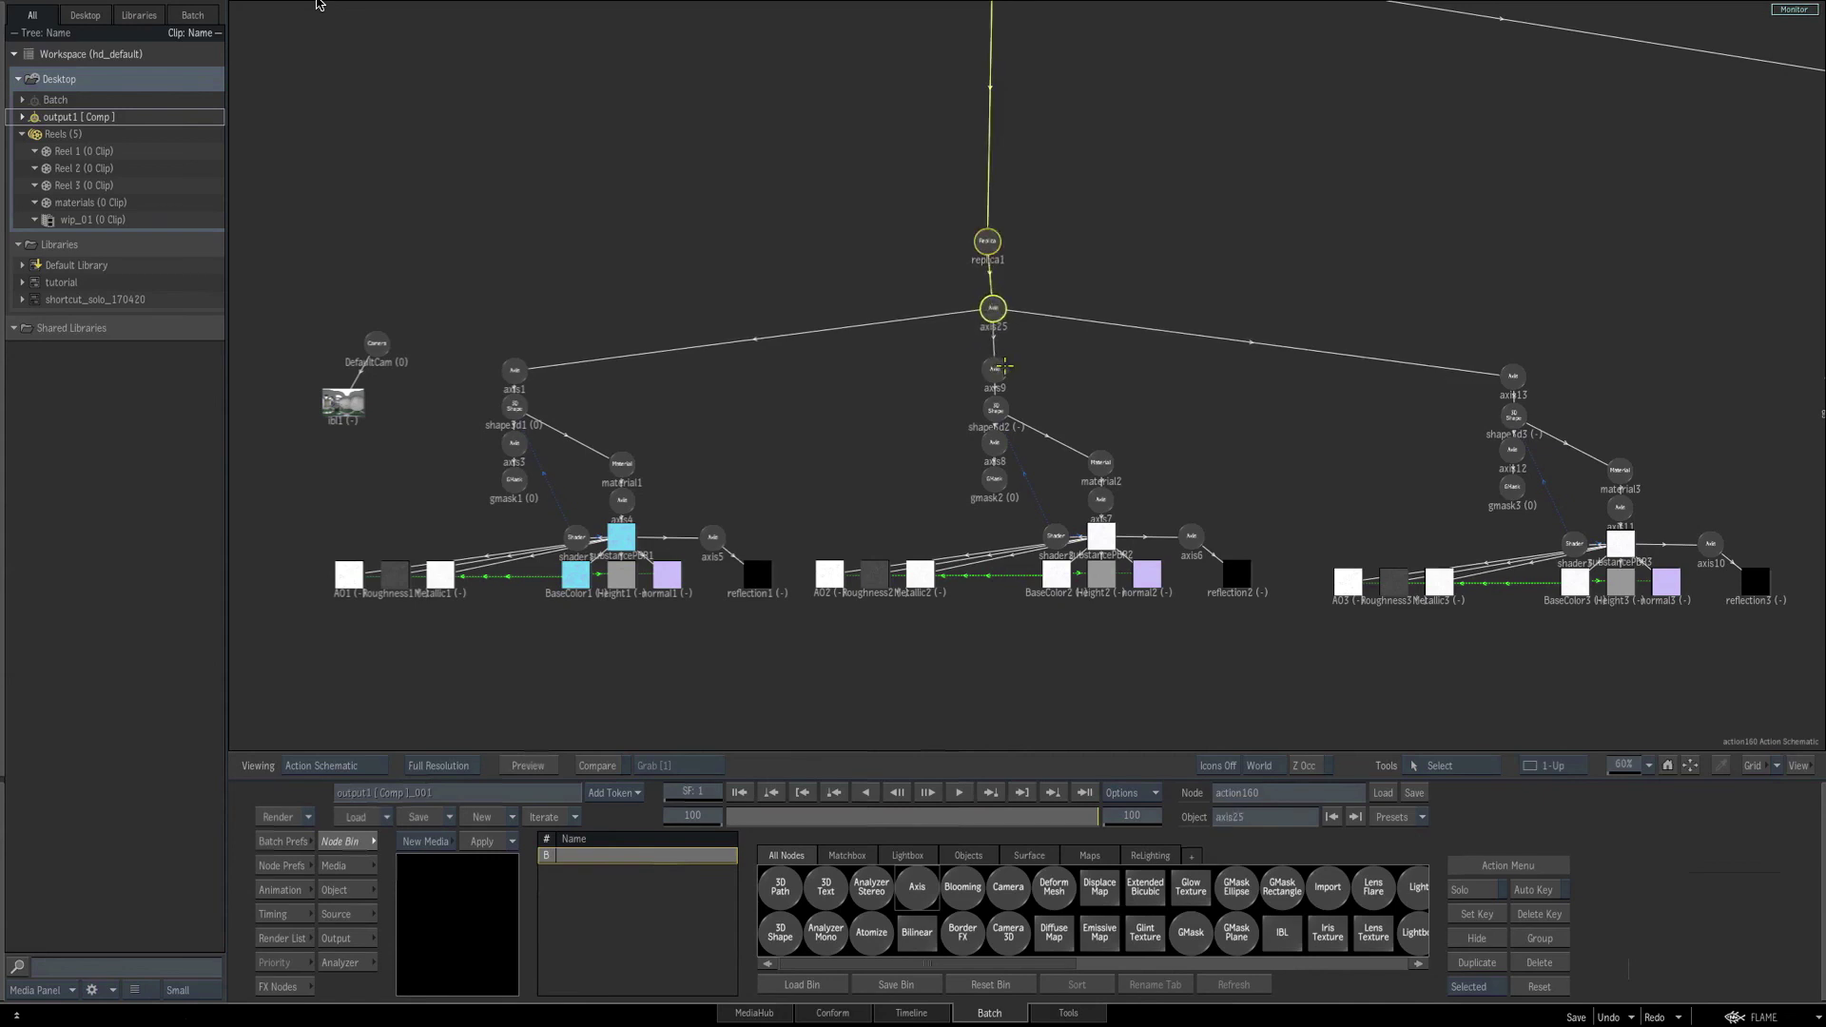
# Display icons for the selected object in the dial view and set axis25's X centre to 1000.
pyautogui.press('F4')
pyautogui.click(347, 890)
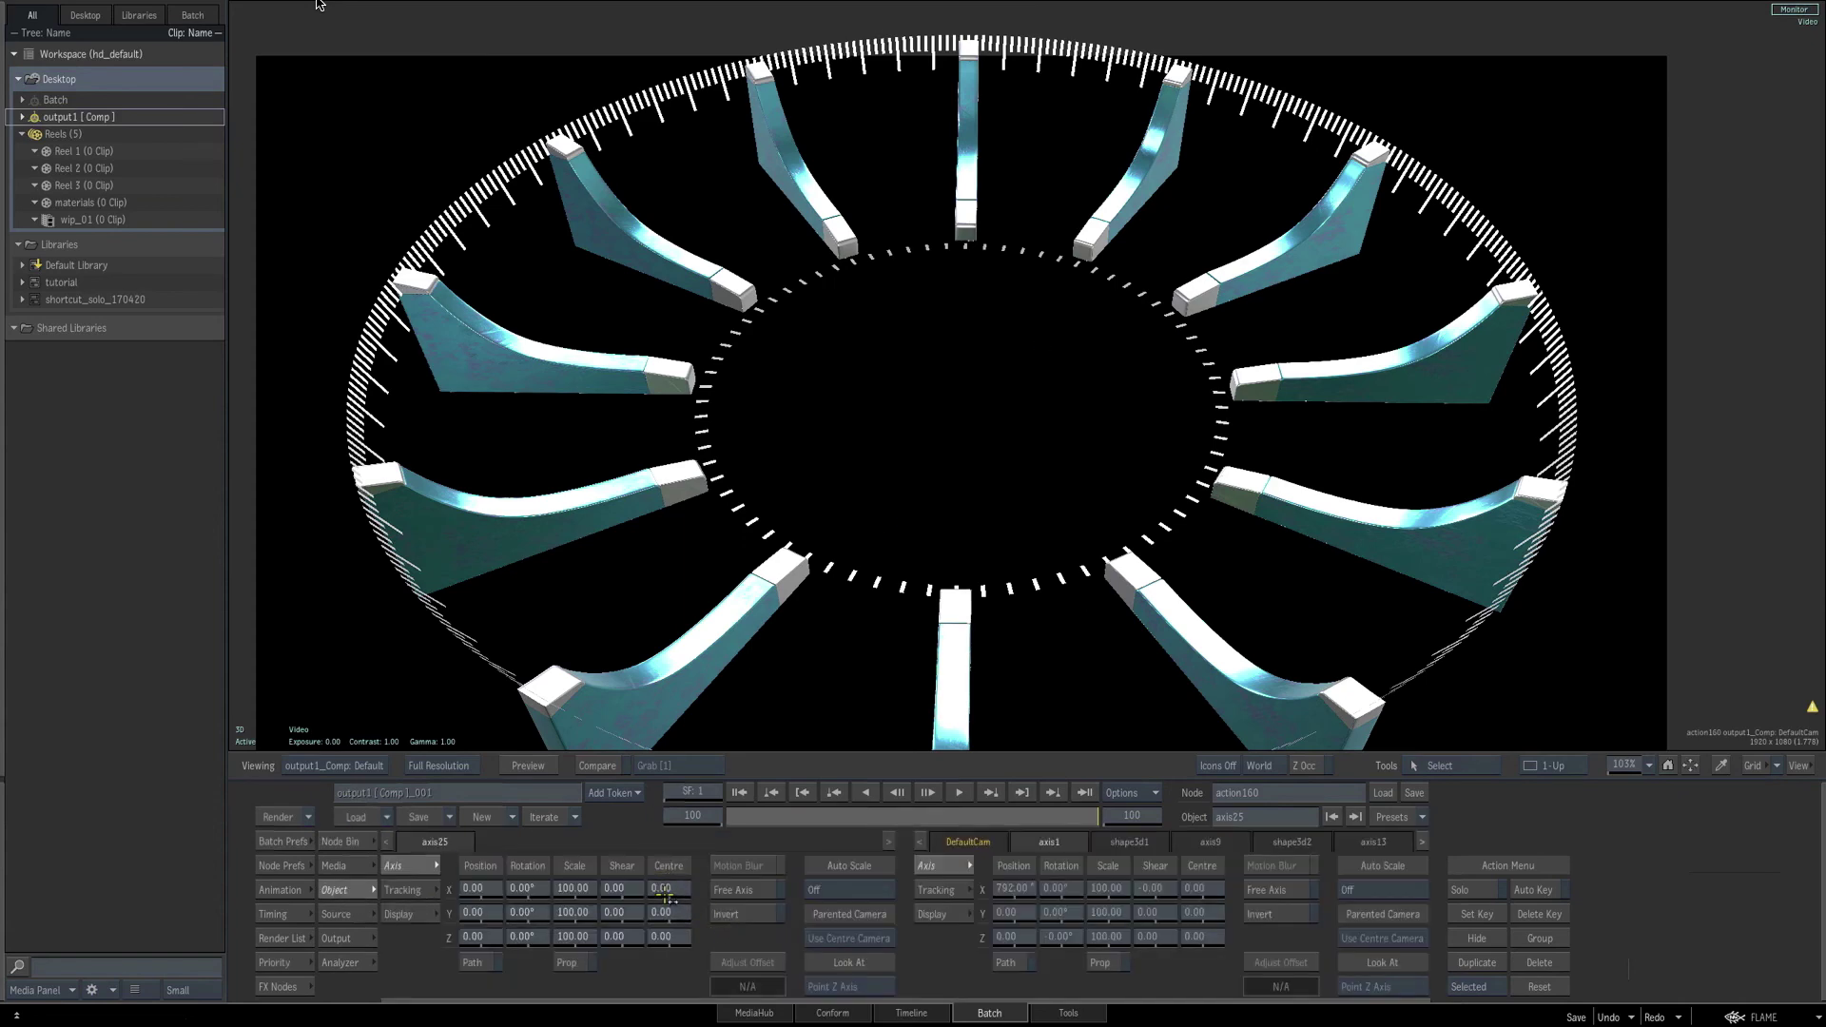
pyautogui.press('i')
pyautogui.hotkey('alt', 'i')
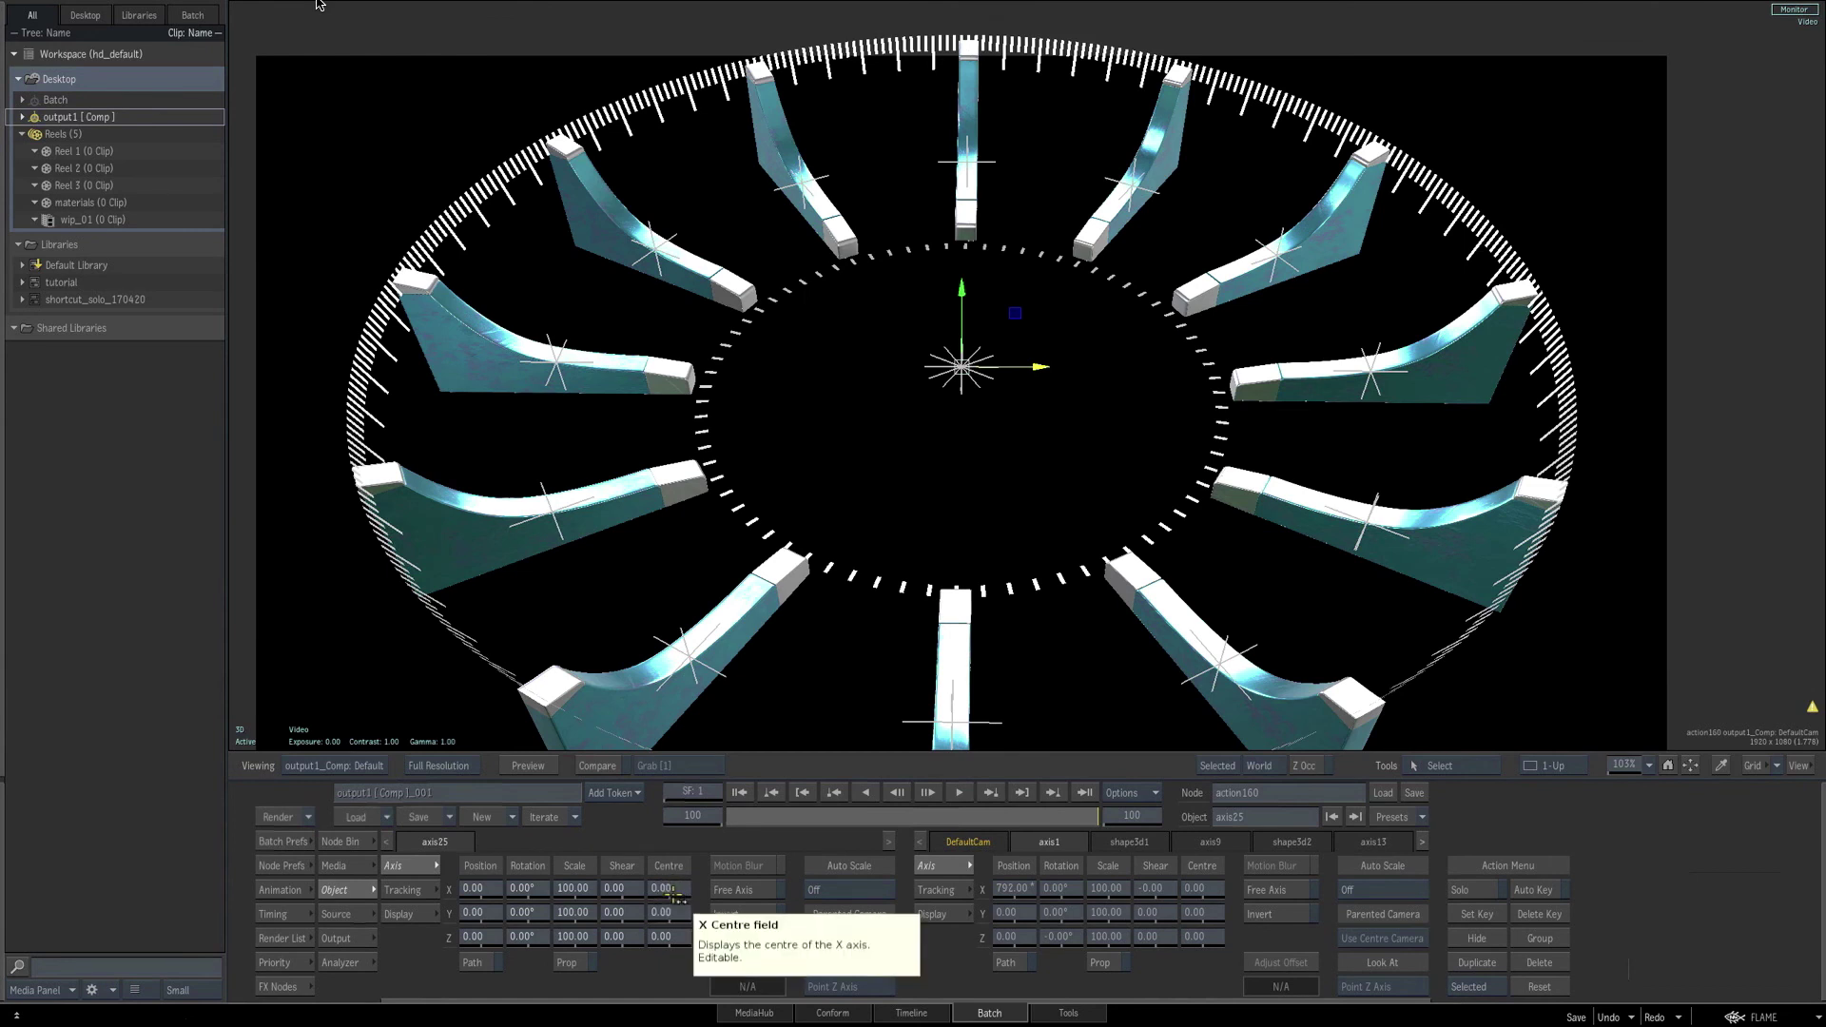
pyautogui.moveTo(663, 890)
pyautogui.mouseDown()
pyautogui.moveTo(789, 859)
pyautogui.moveTo(663, 894)
pyautogui.mouseUp()
pyautogui.click(681, 882)
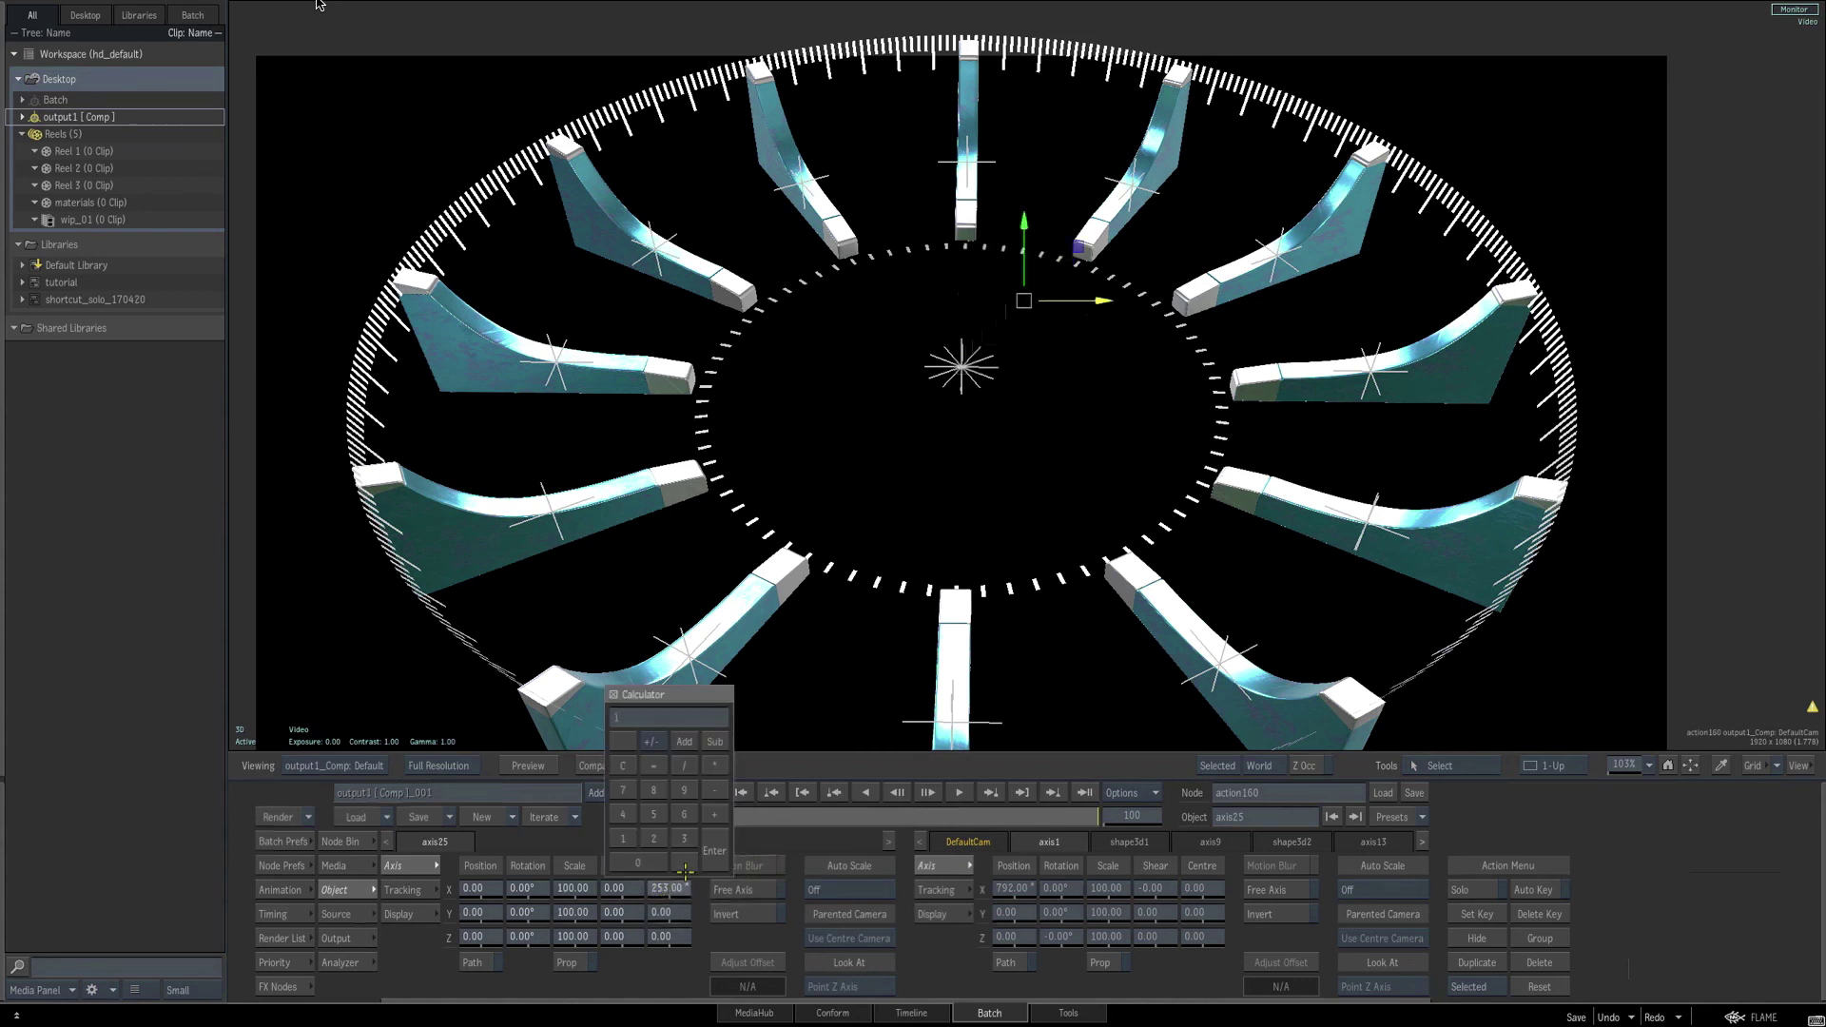
pyautogui.write('1000')
pyautogui.press('Return')
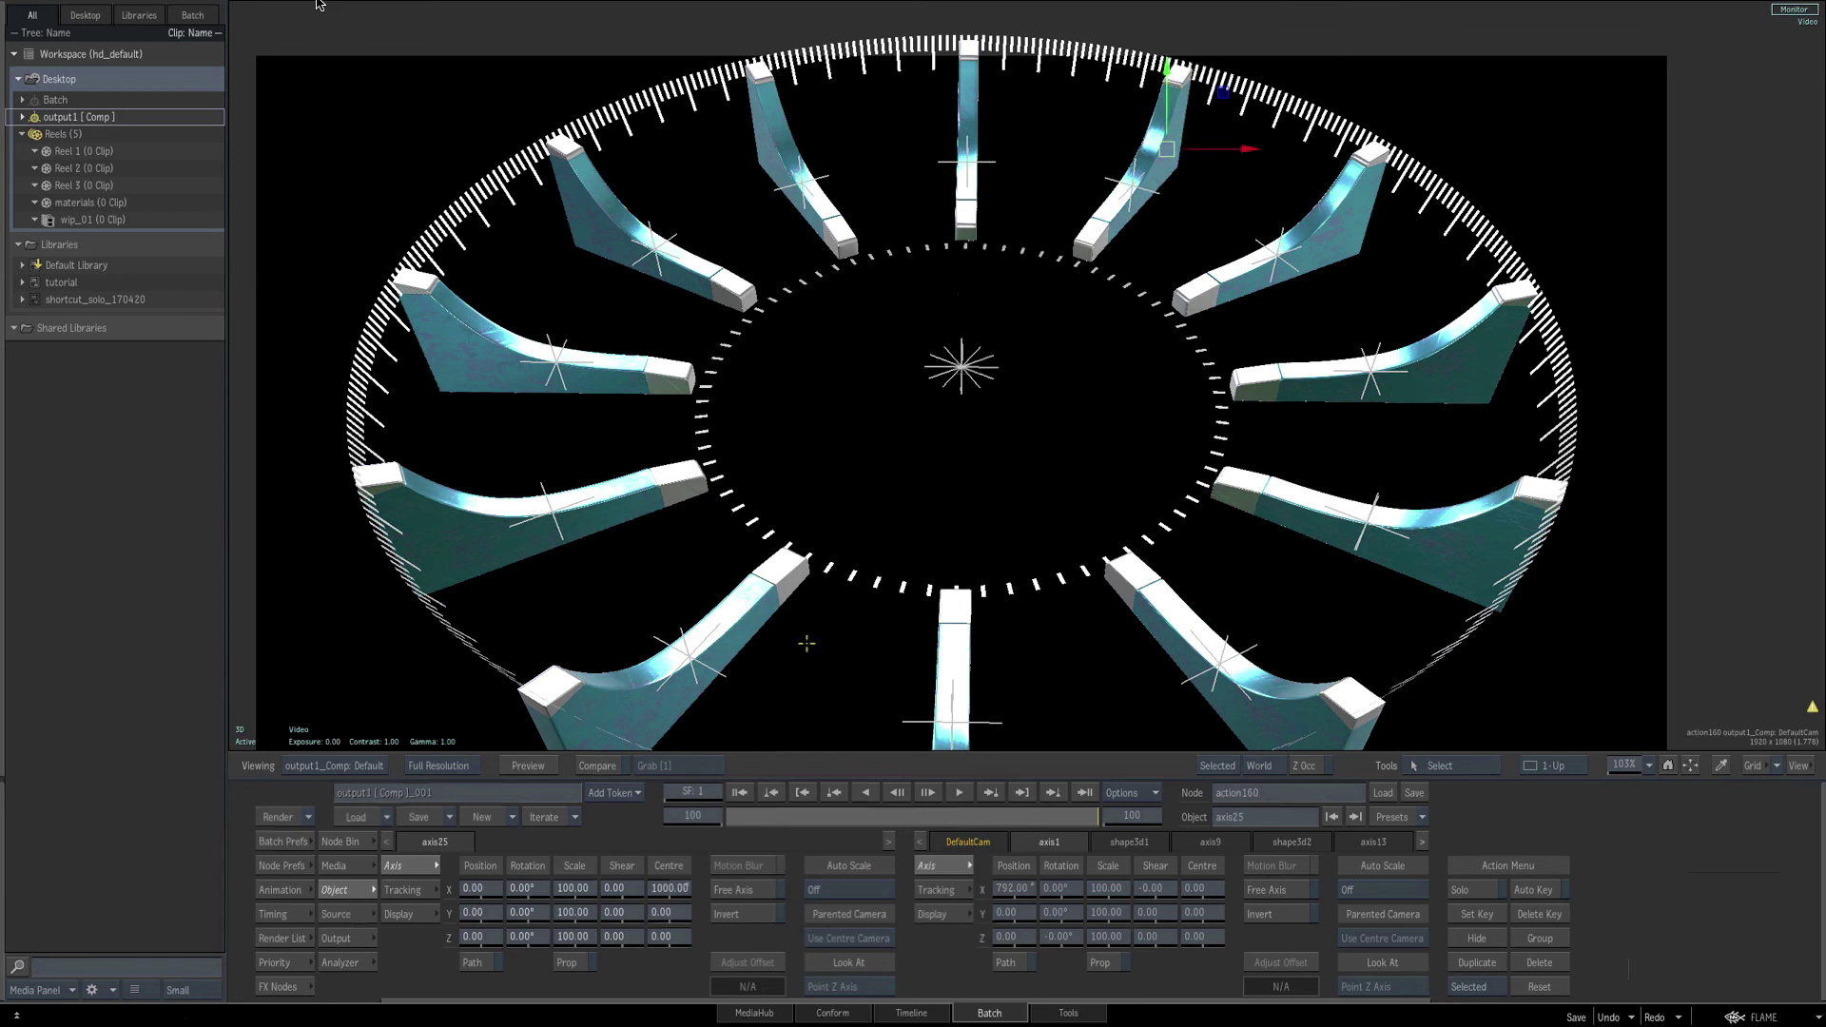
# Shrink the hour markers by scaling axis25 proportionally to 82, reducing its X scale to 39, and offset its X position to 22.
pyautogui.click(569, 962)
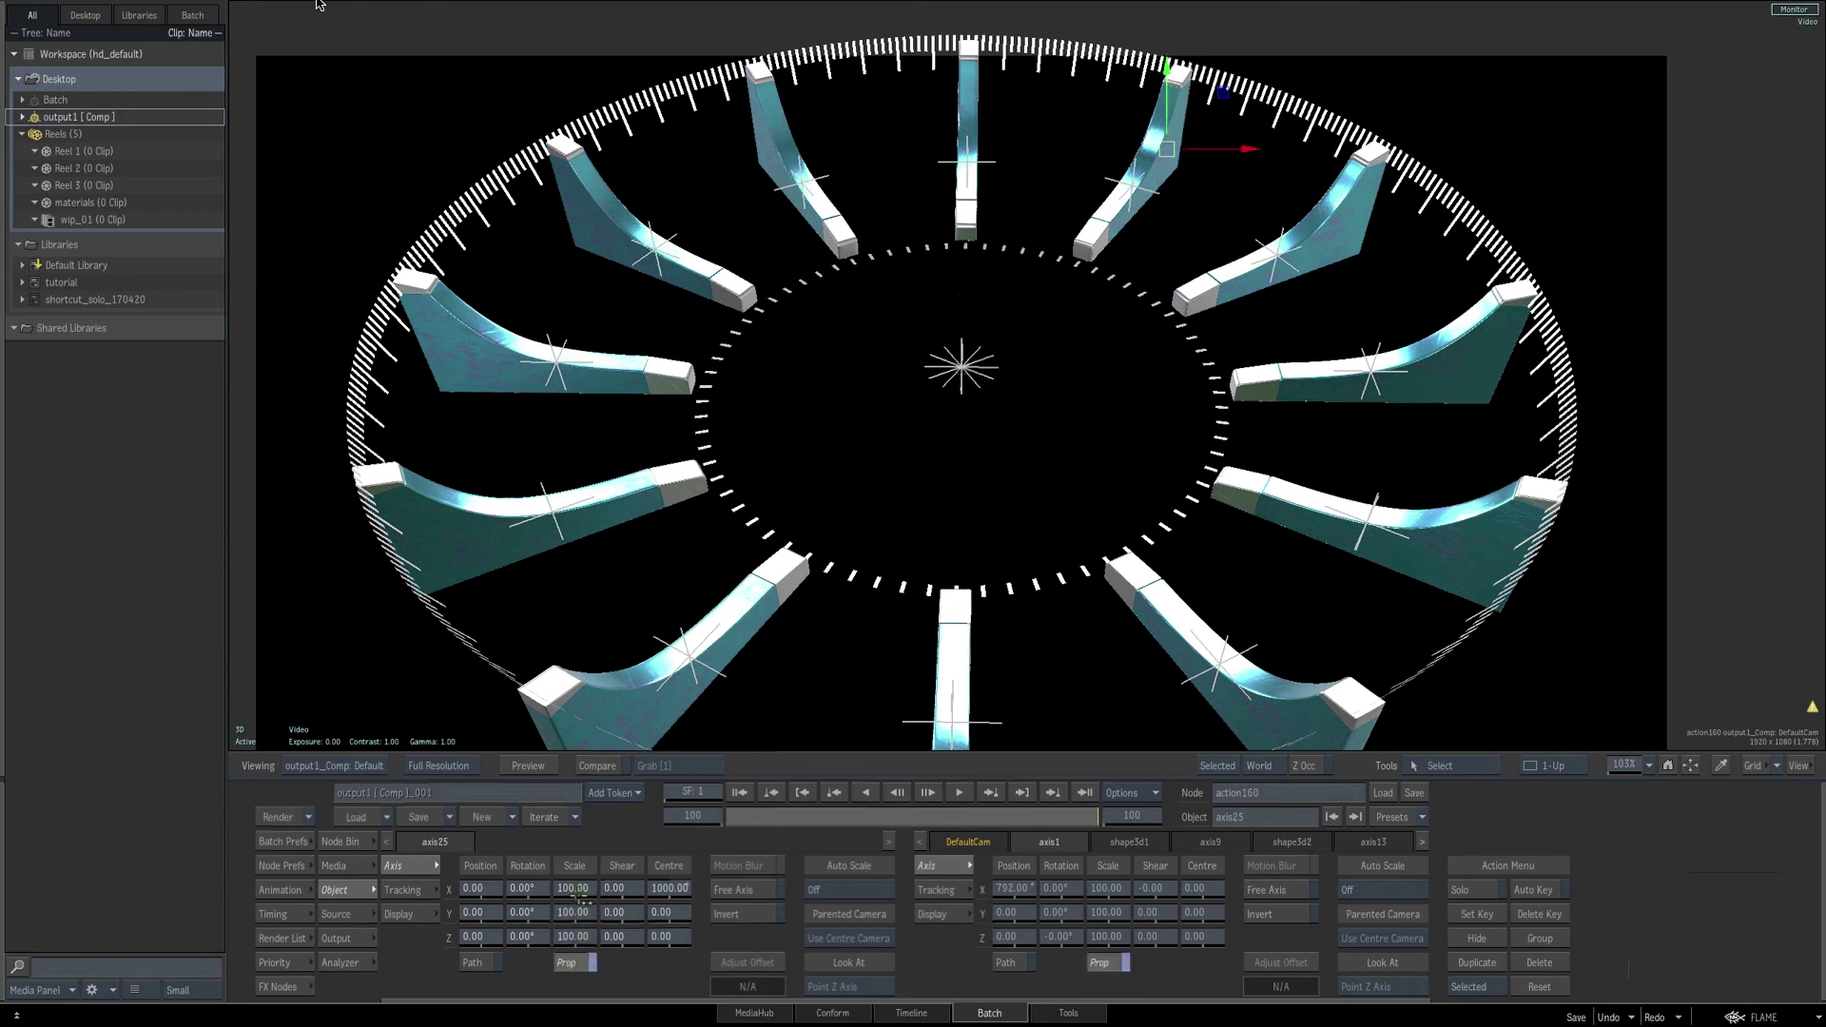
pyautogui.moveTo(574, 887); pyautogui.dragTo(566, 887)
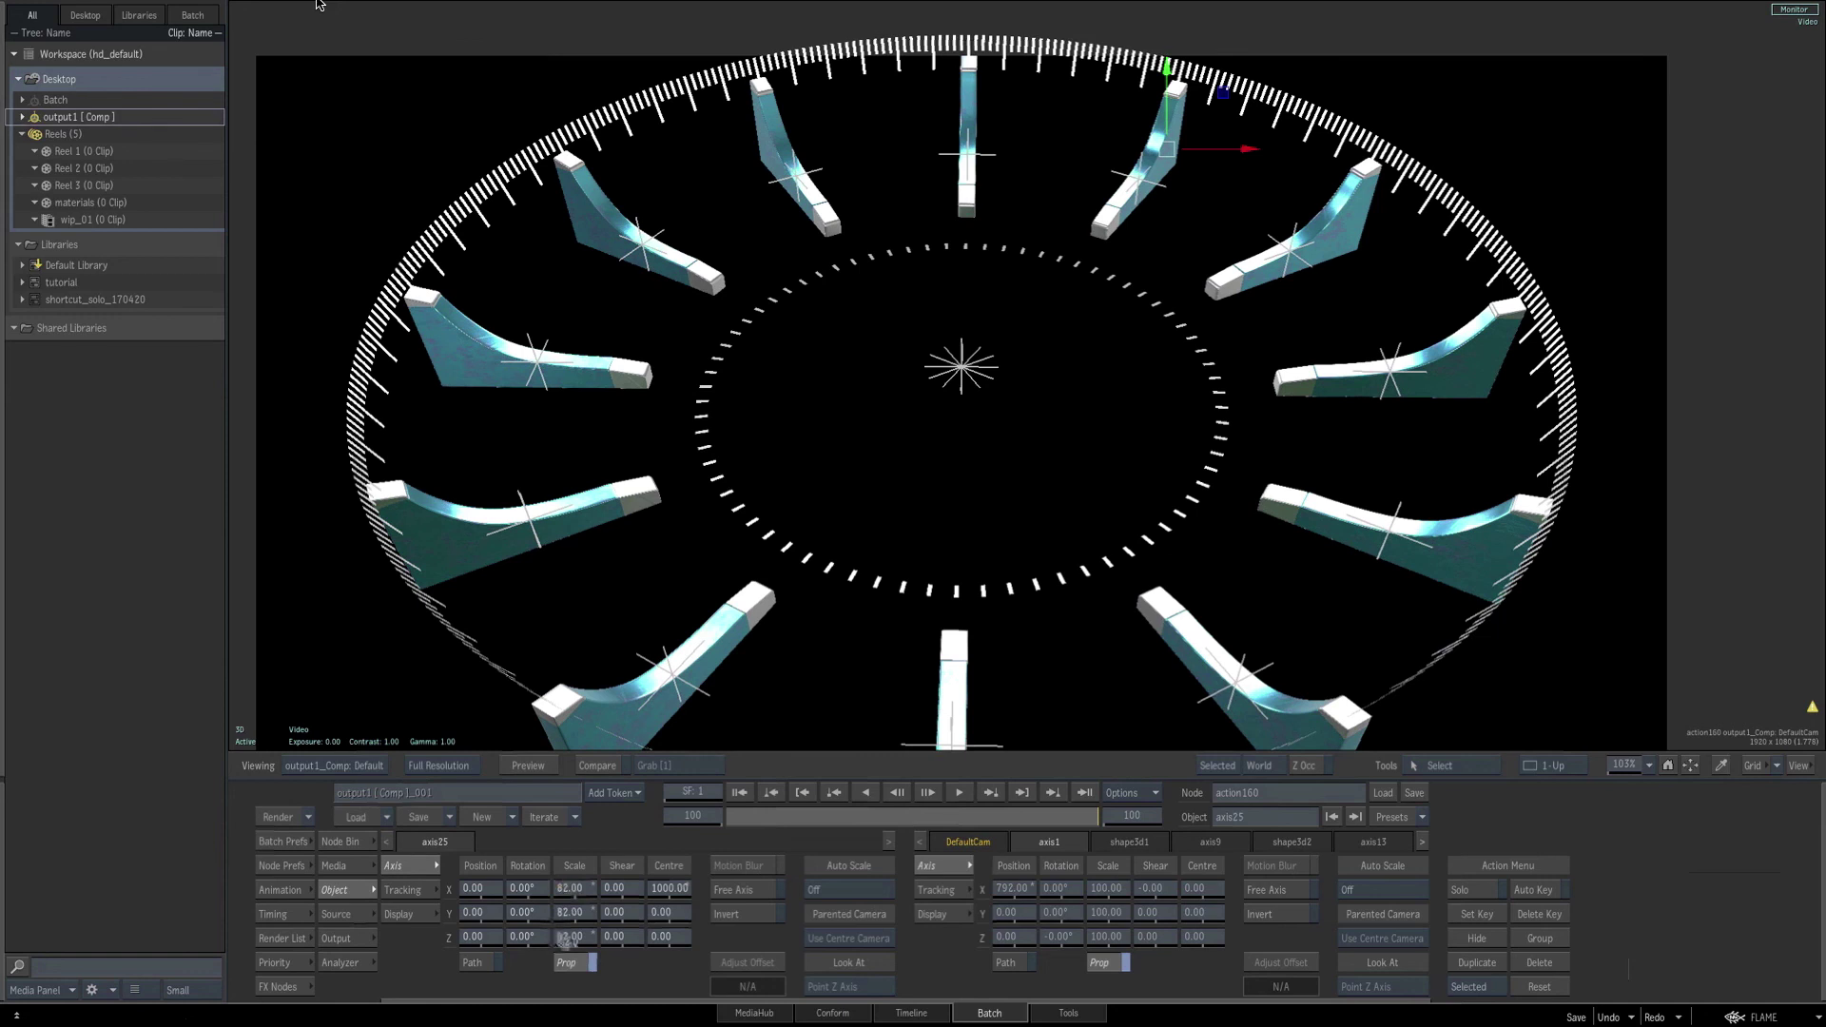
pyautogui.click(573, 961)
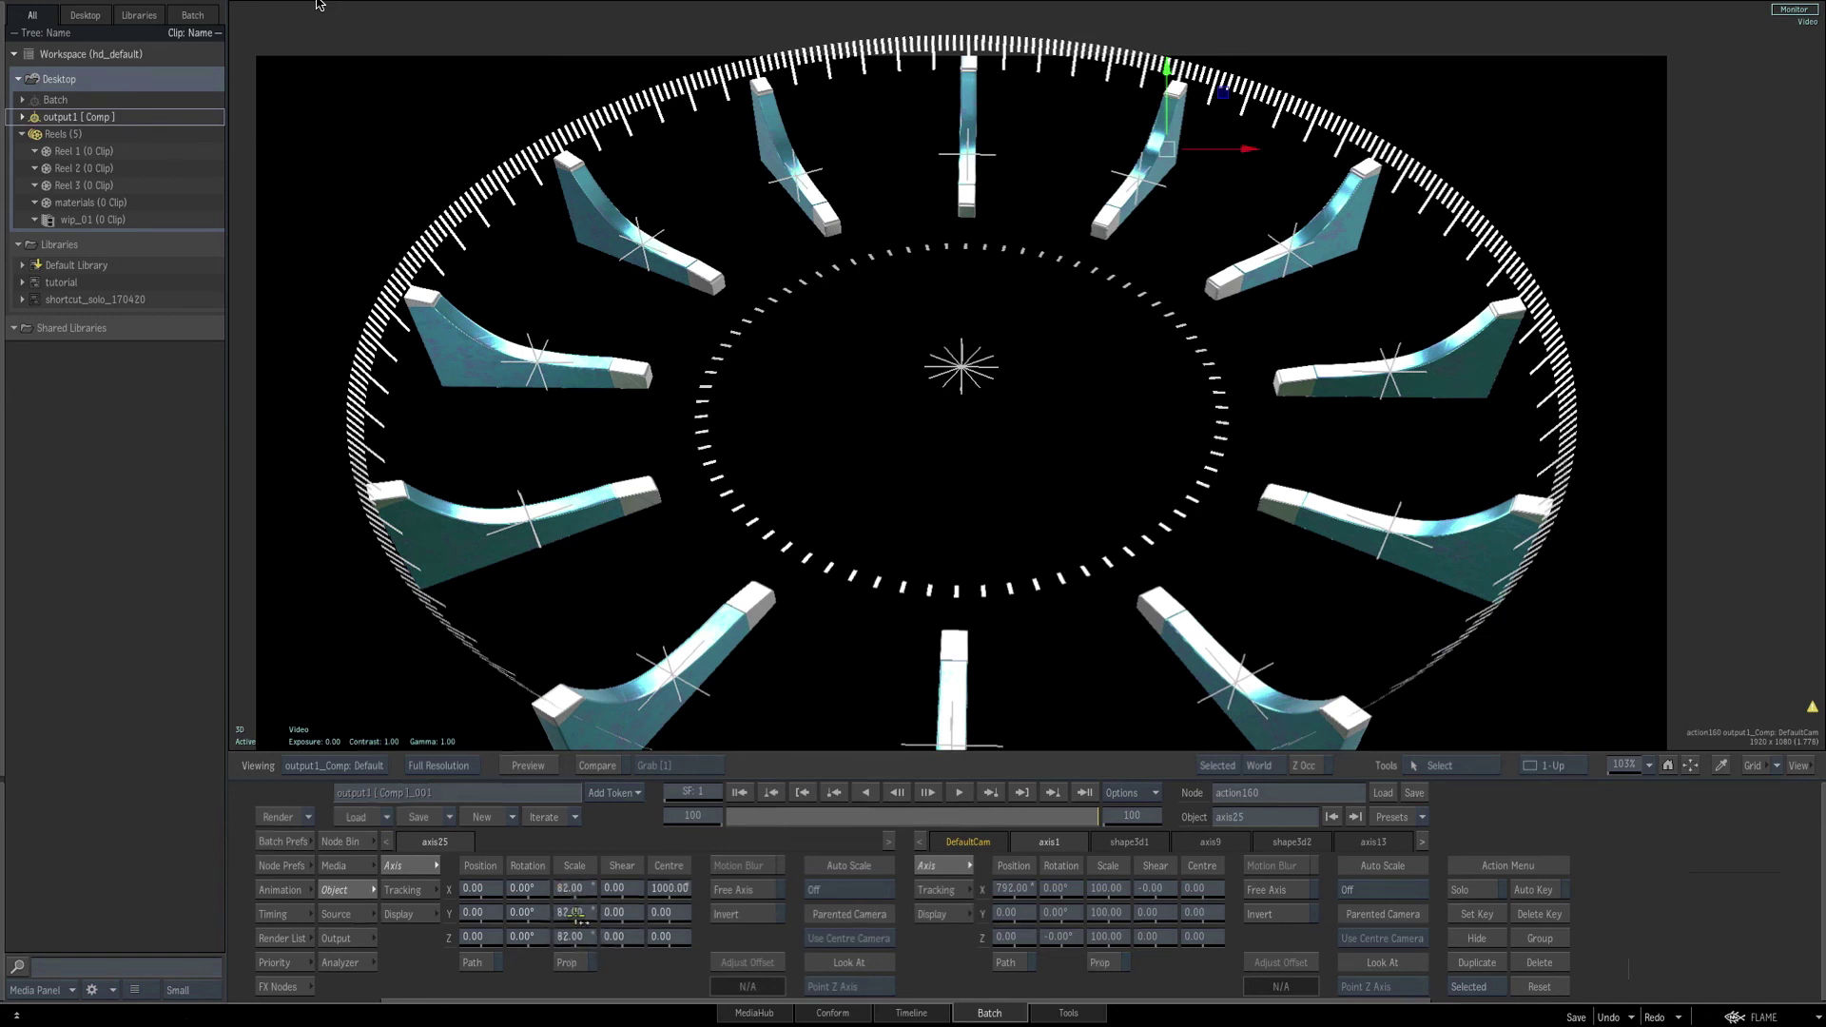
pyautogui.moveTo(582, 913); pyautogui.dragTo(504, 913)
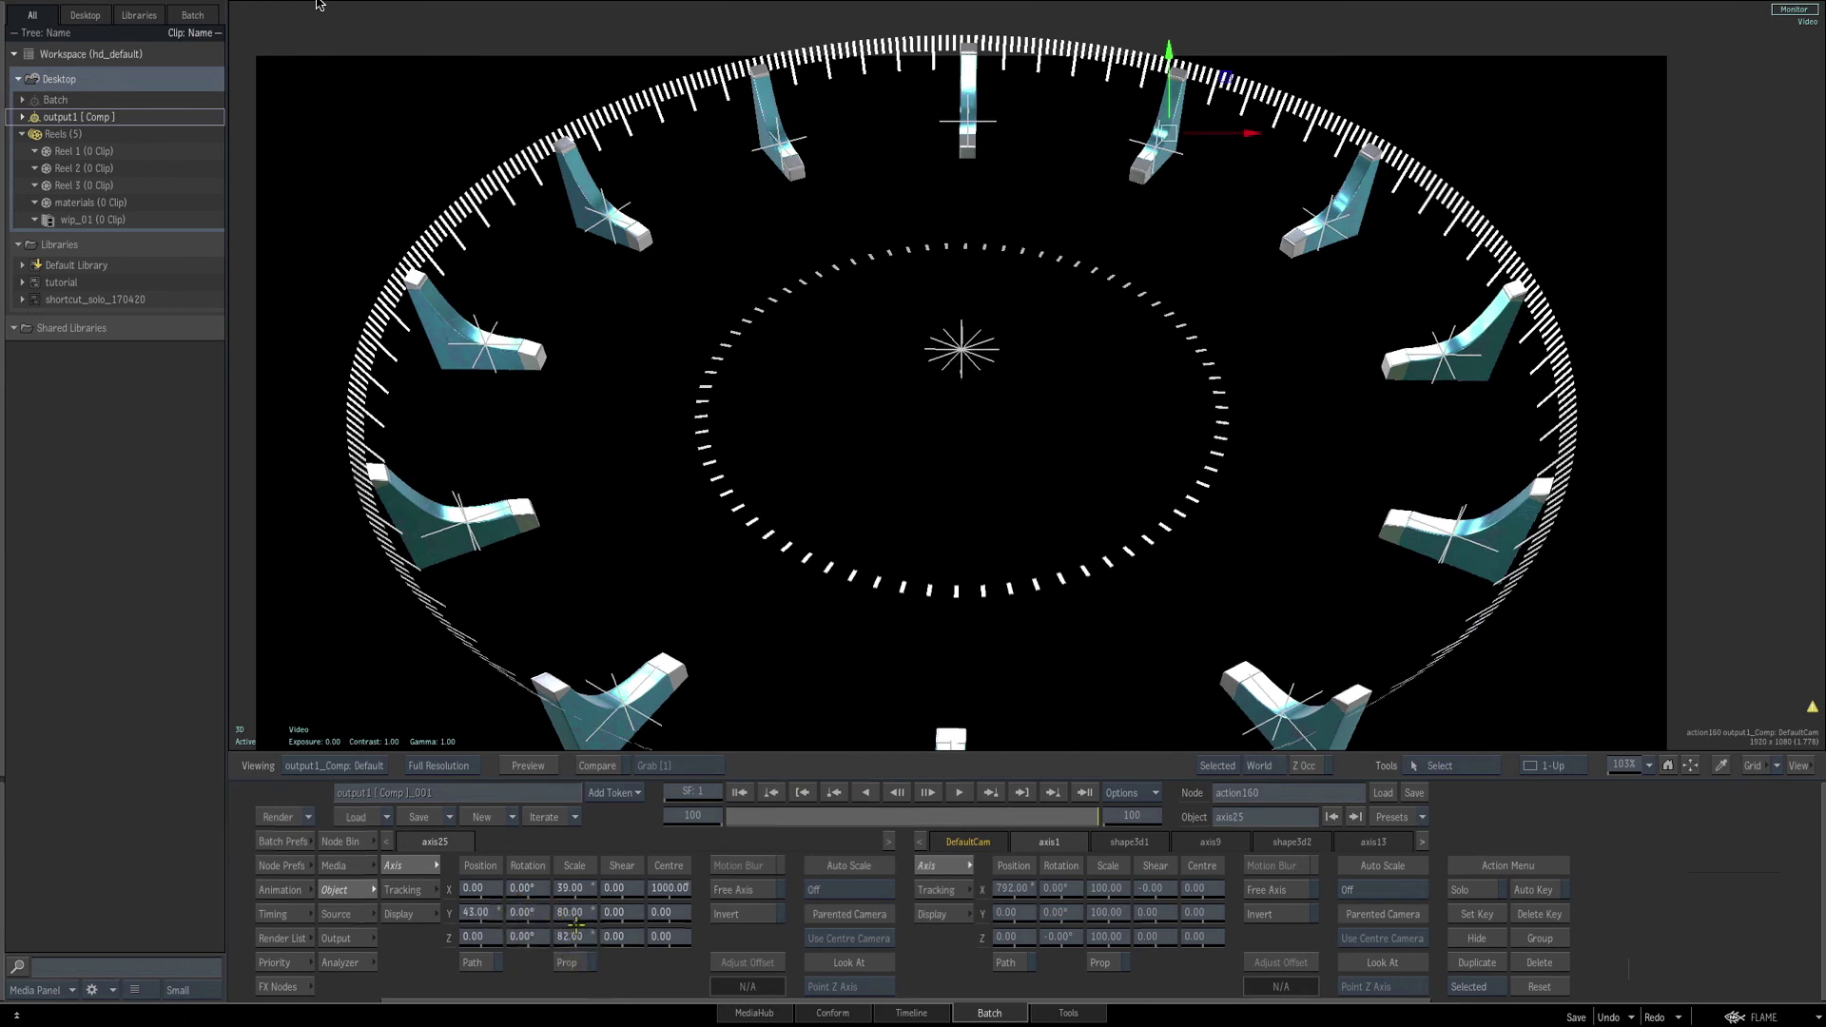
pyautogui.press('Escape')
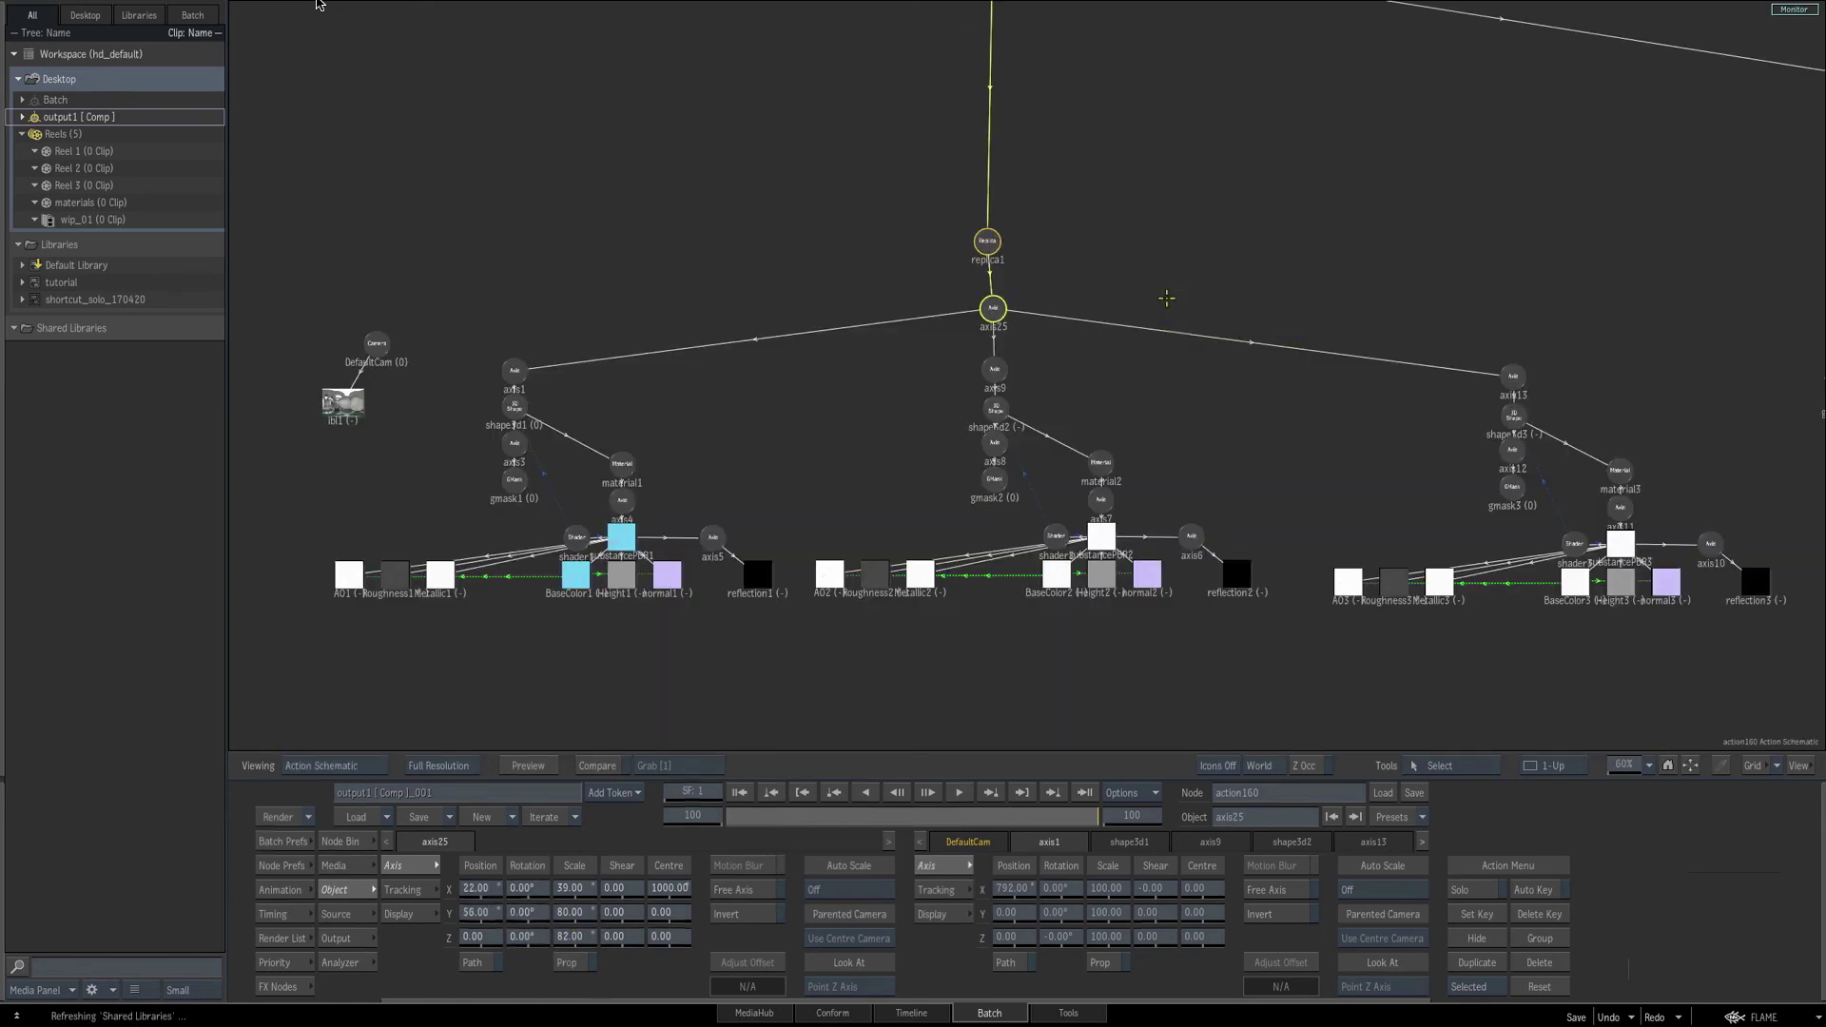
# Select axis2, the dial's top parent axis, and adjust its X rotation to change the tilt.
pyautogui.moveTo(1209, 192); pyautogui.dragTo(1247, 425)
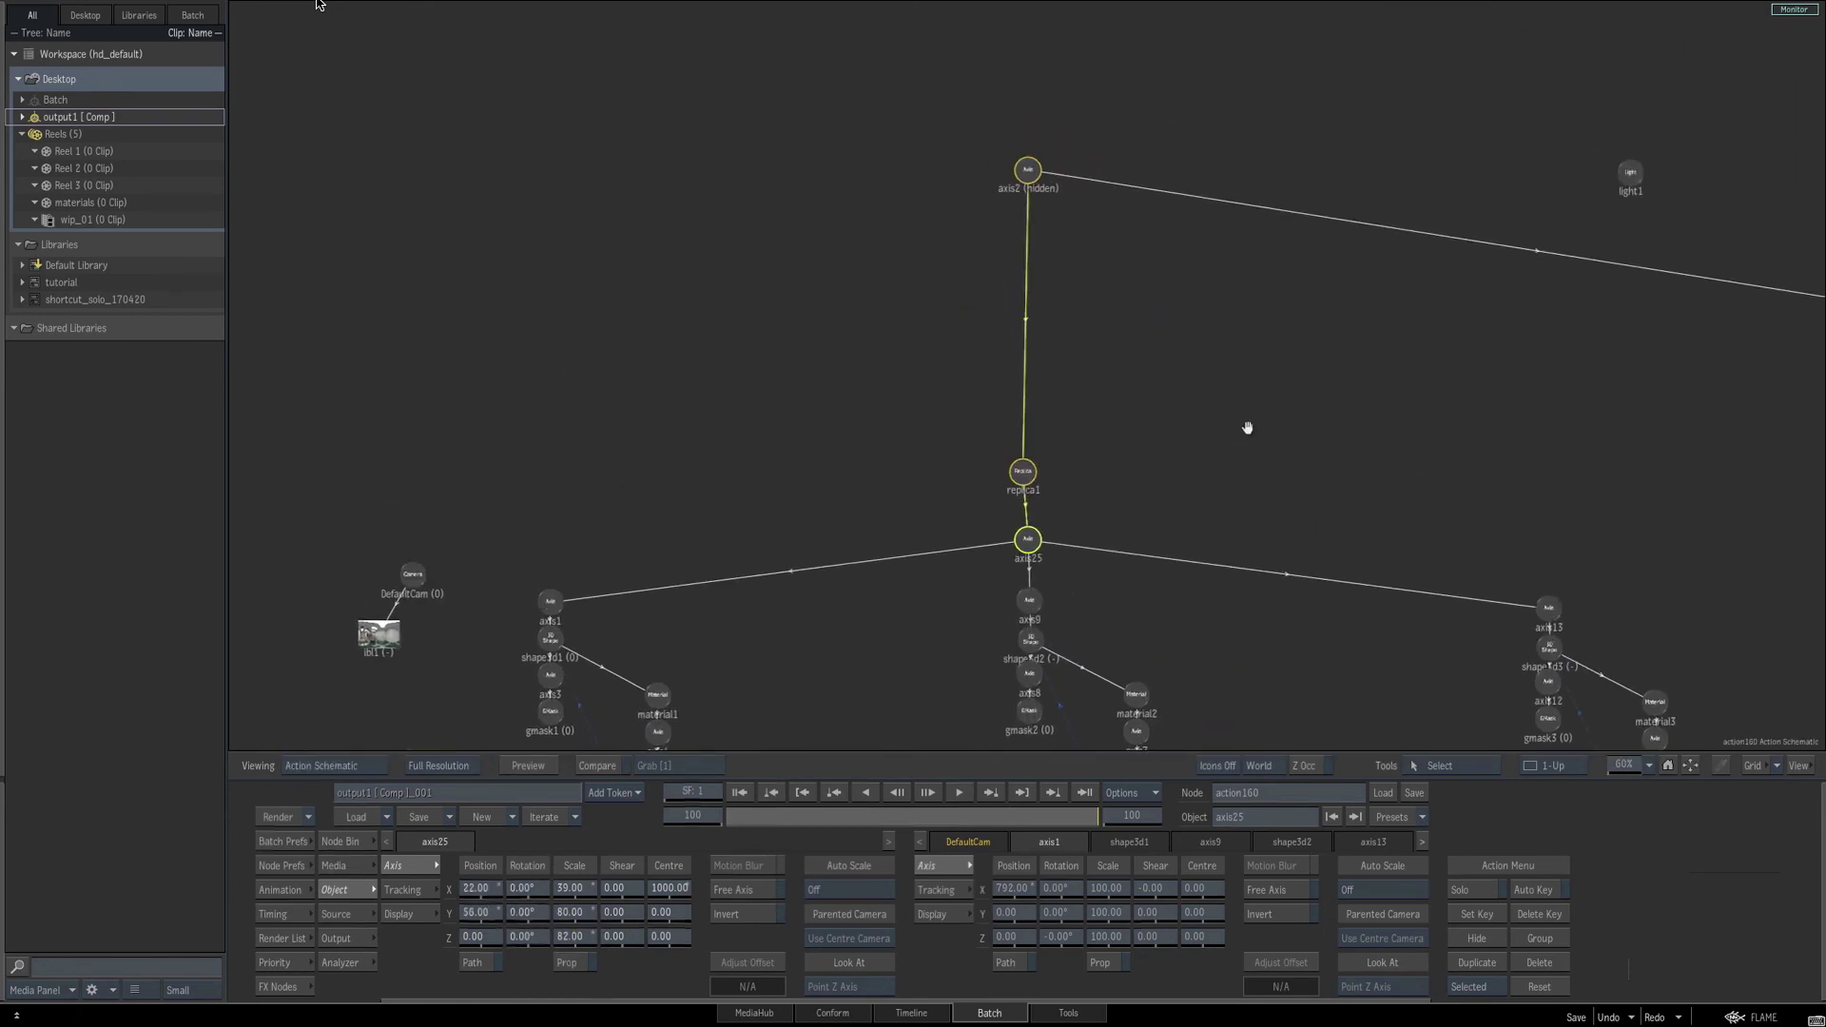
pyautogui.click(1027, 171)
pyautogui.press('Escape')
pyautogui.moveTo(528, 889); pyautogui.dragTo(529, 889)
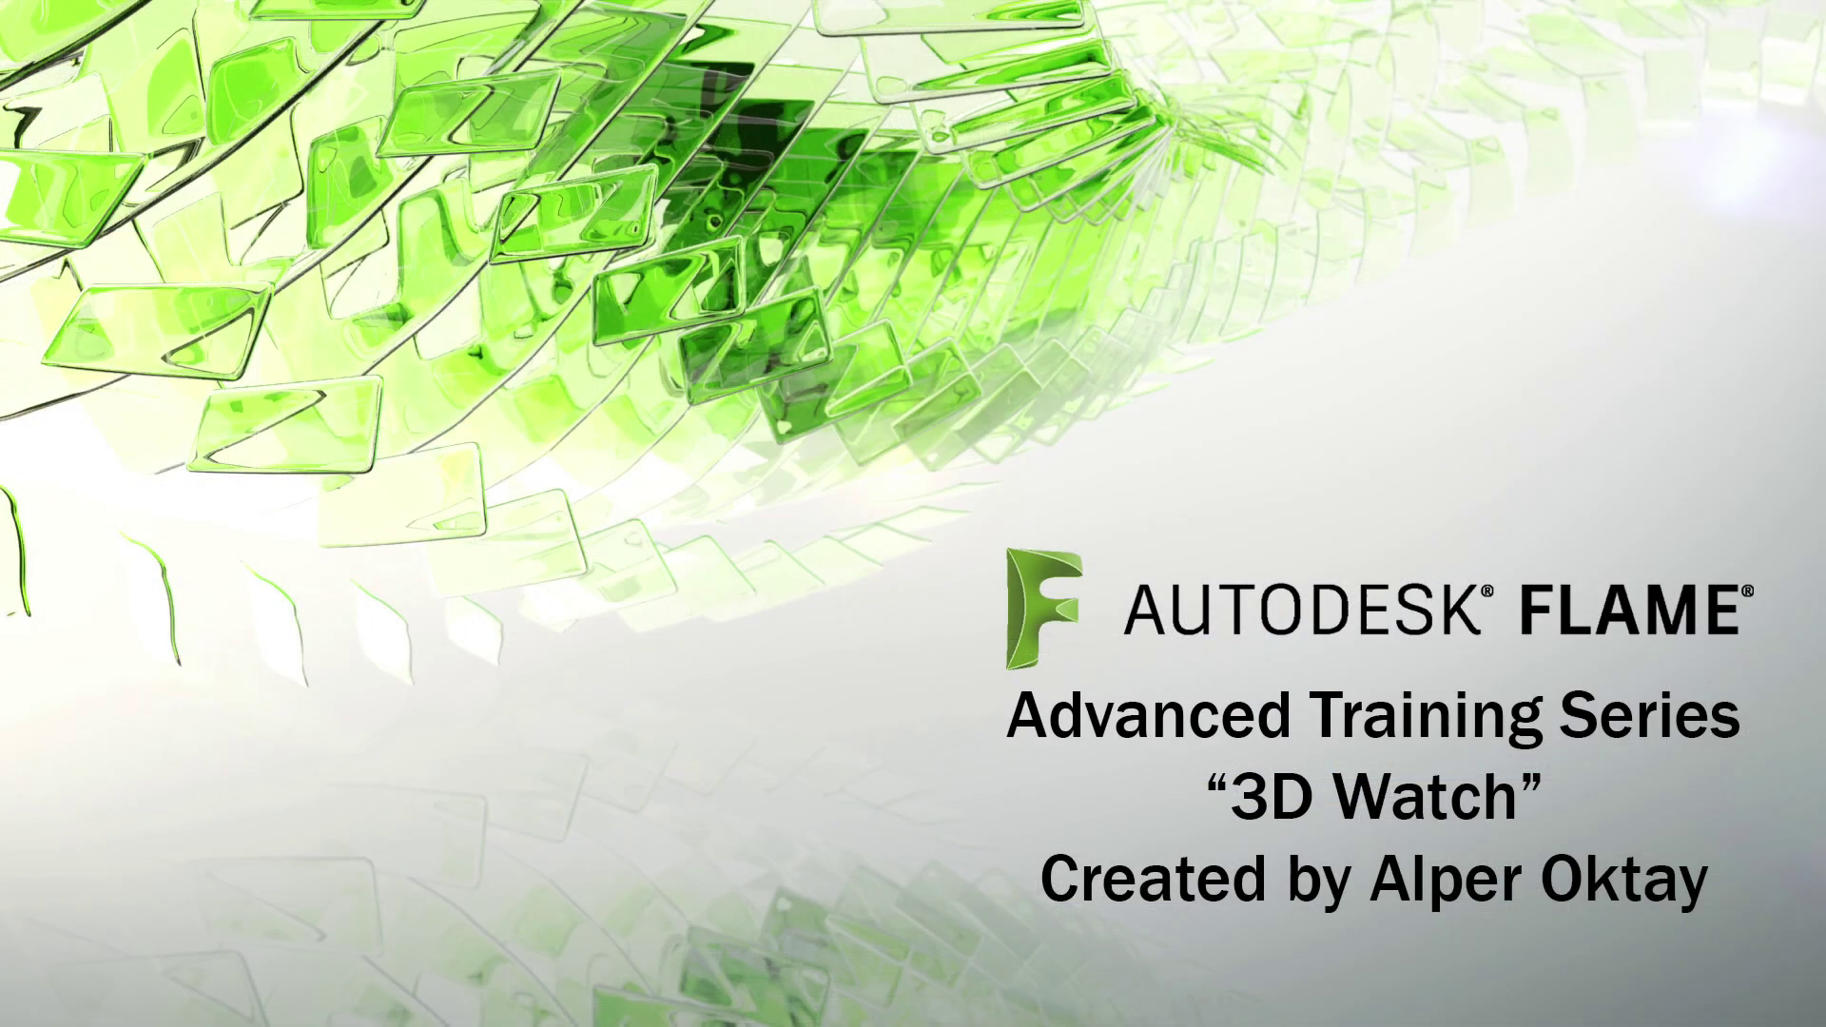